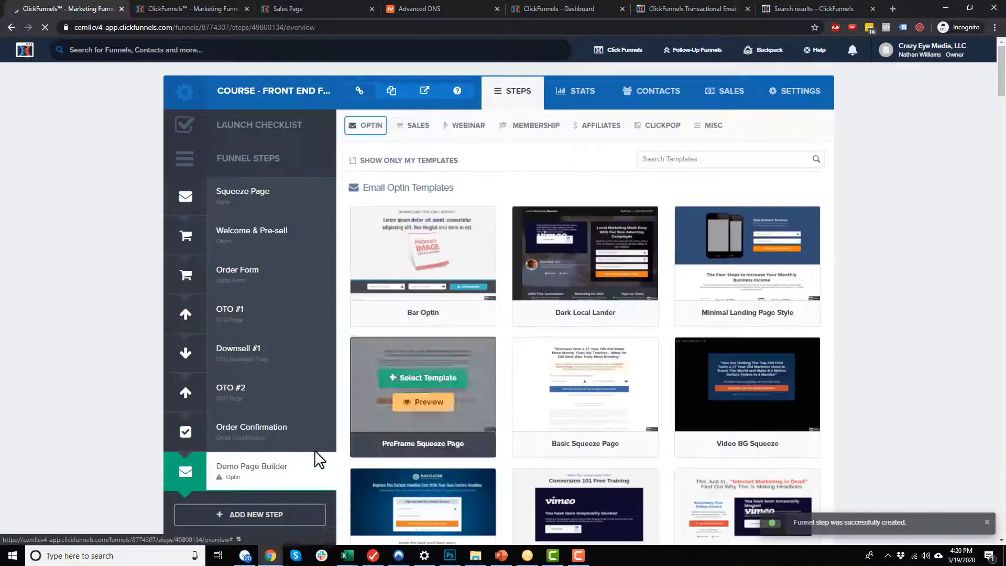
Apply the "Mother Funnel VSL - 2 - order" order form template to the Demo Page Builder step and open the page for editing
left_click(417, 125)
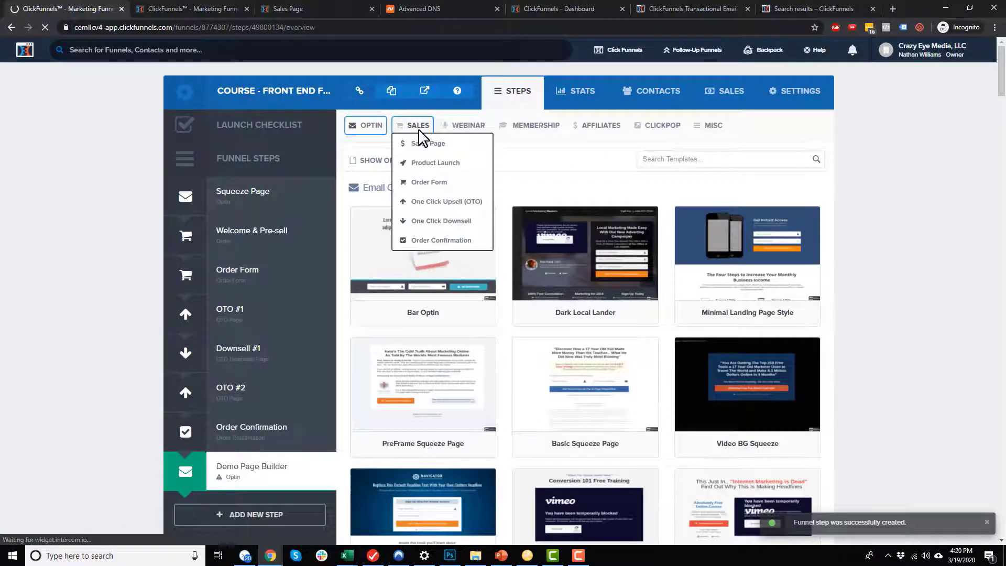
left_click(430, 183)
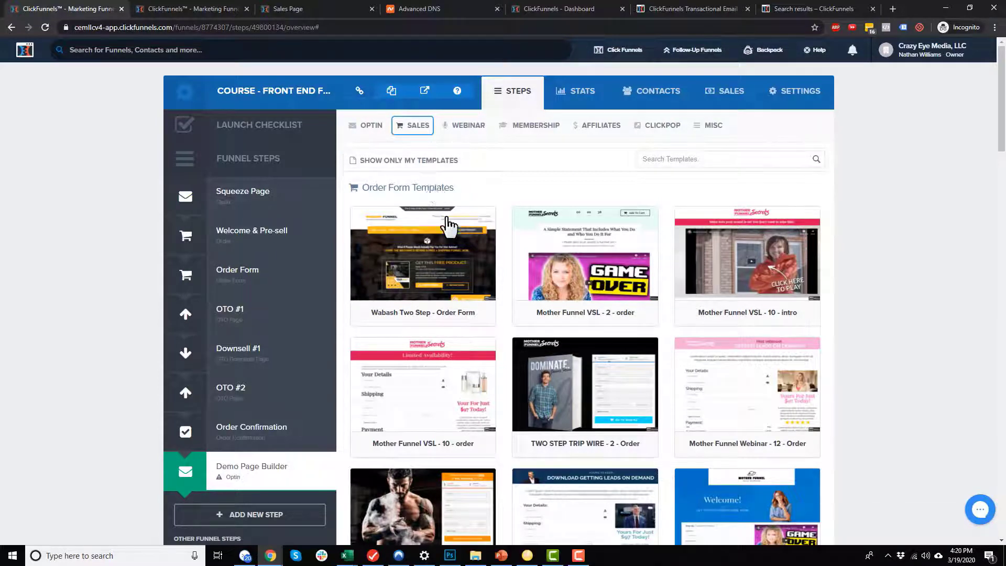
mouse_move(698, 286)
scroll(699, 285, "down", 2)
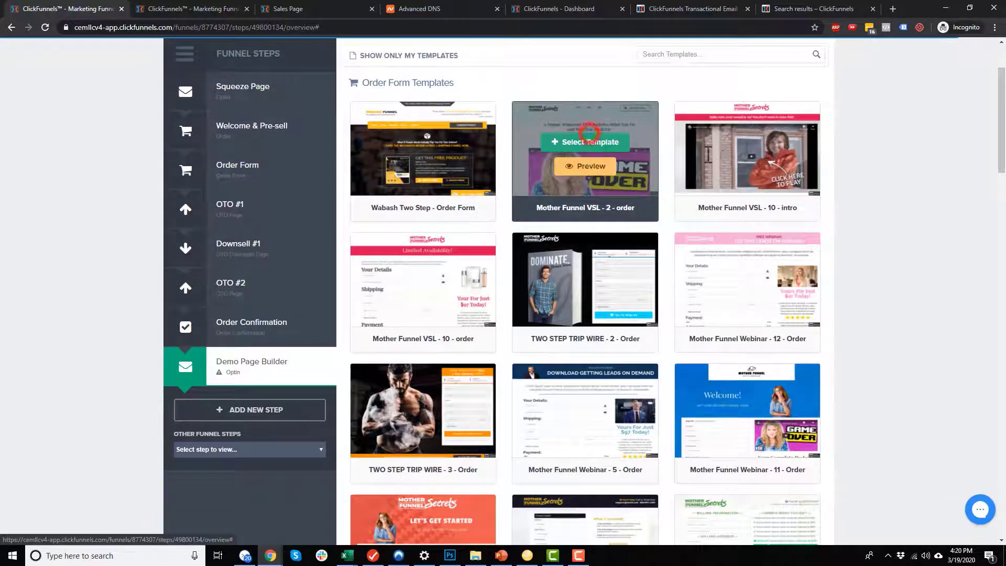
left_click(584, 141)
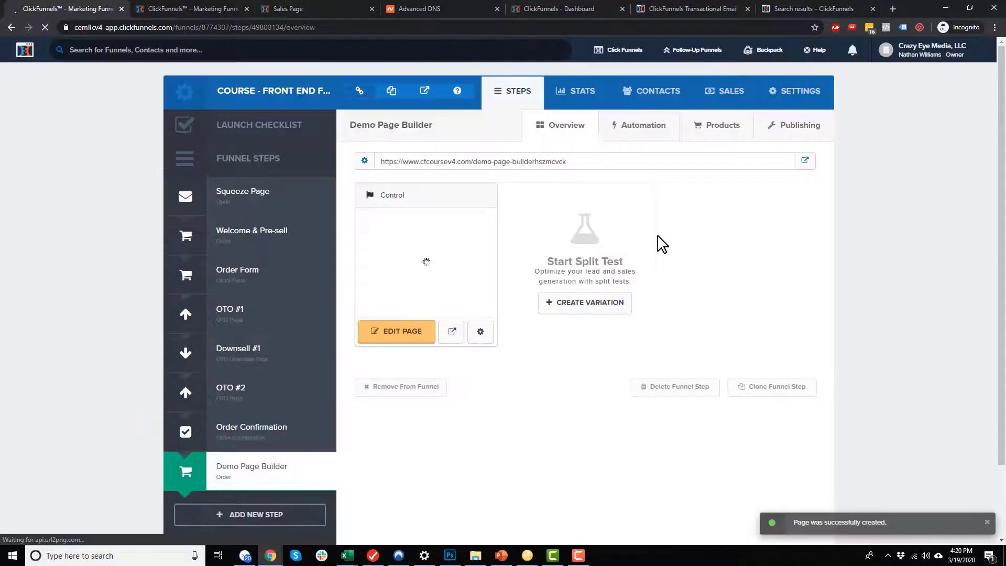
left_click(408, 339)
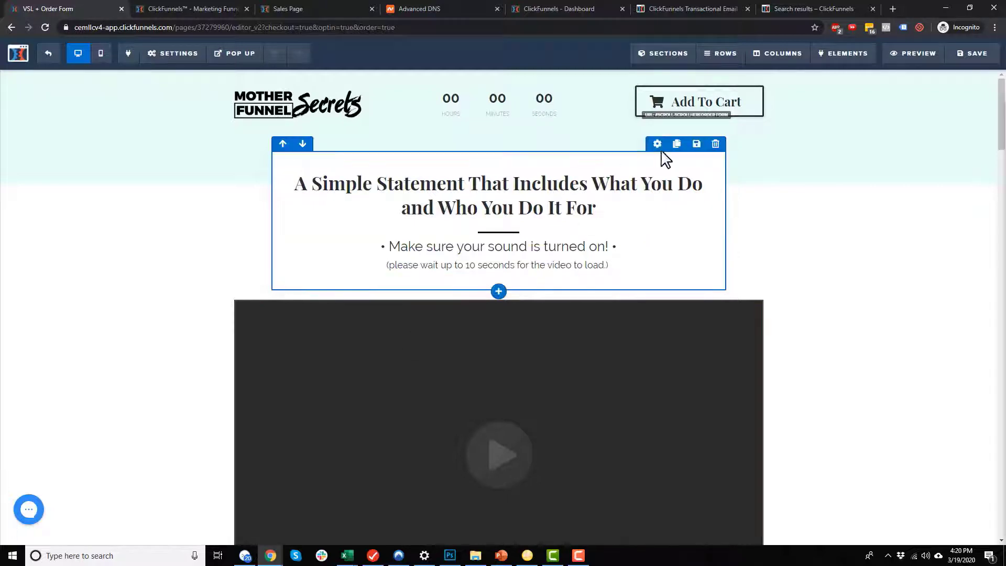
Delete the header section with the countdown and the section containing the headline and video, confirming each deletion
mouse_move(645, 166)
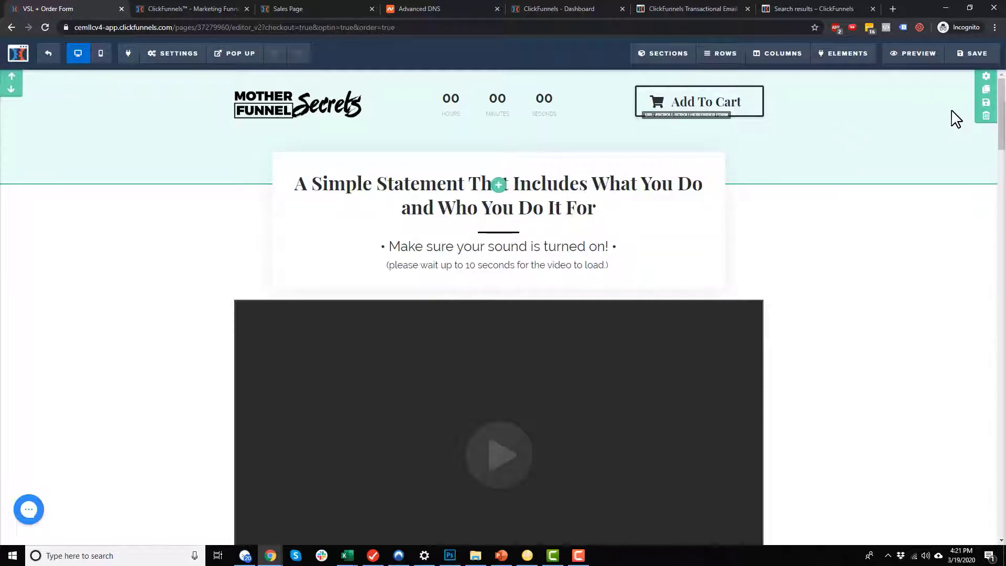
left_click(986, 115)
left_click(560, 85)
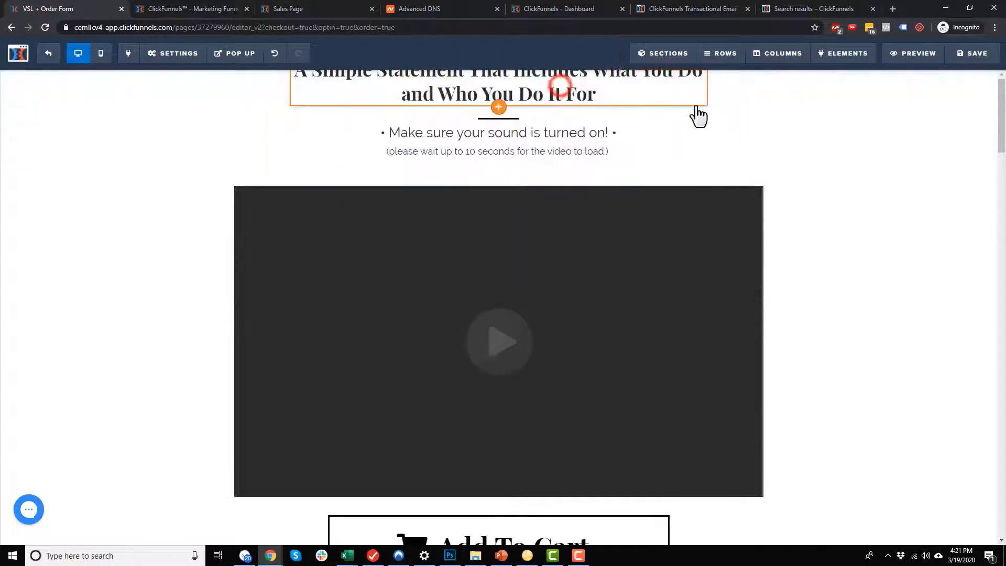
left_click(779, 140)
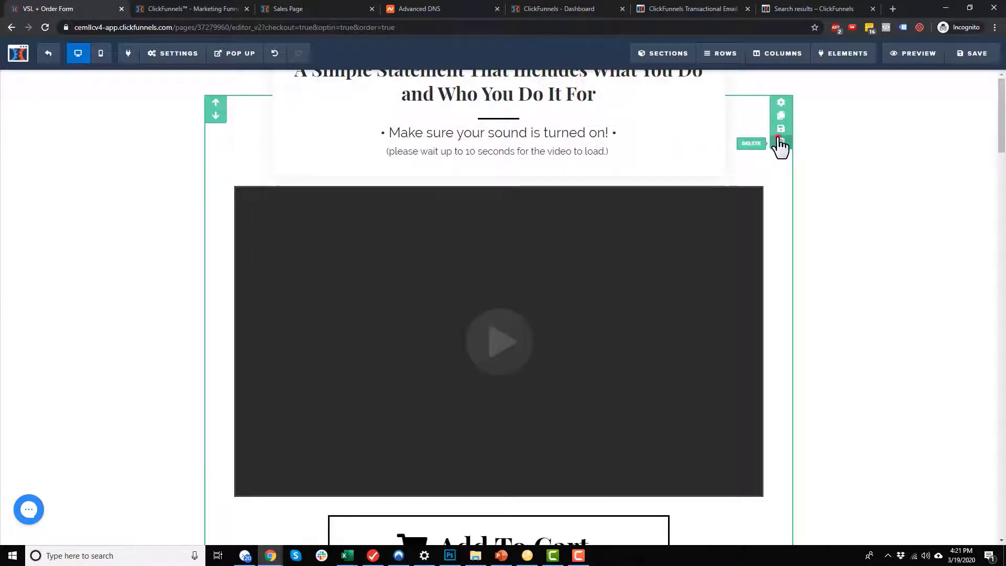
left_click(562, 85)
Delete all remaining sections of the page through section management and save the page
mouse_move(665, 55)
left_click(674, 95)
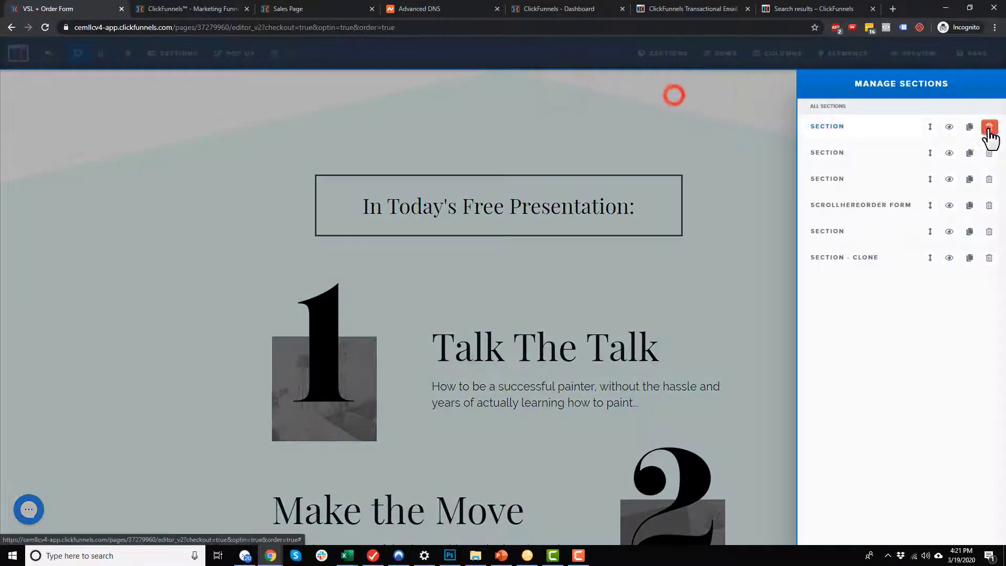
left_click(989, 127)
left_click(553, 86)
left_click(989, 127)
left_click(554, 86)
left_click(989, 127)
left_click(553, 86)
left_click(989, 127)
left_click(554, 86)
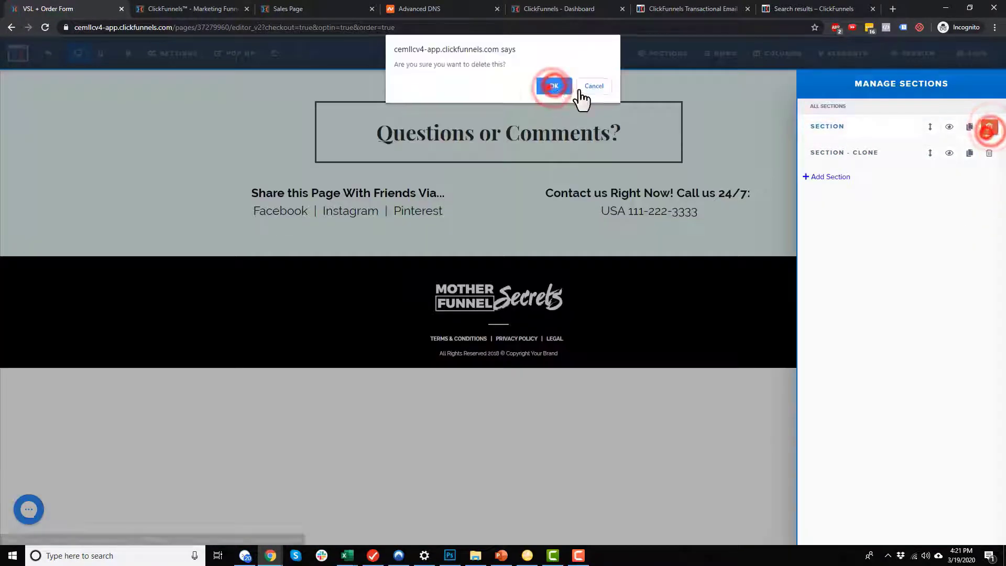
left_click(553, 85)
left_click(989, 127)
left_click(554, 86)
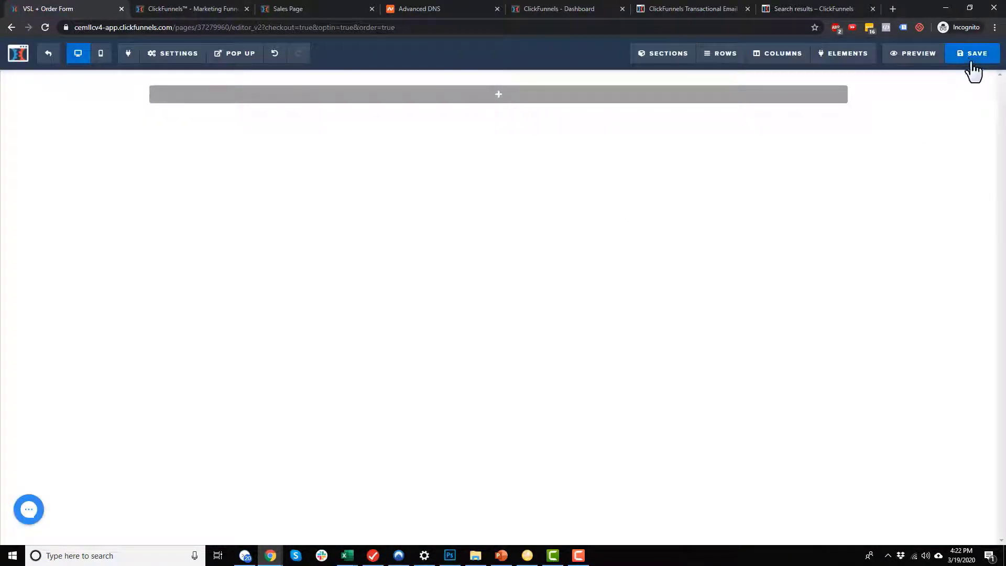
left_click(968, 57)
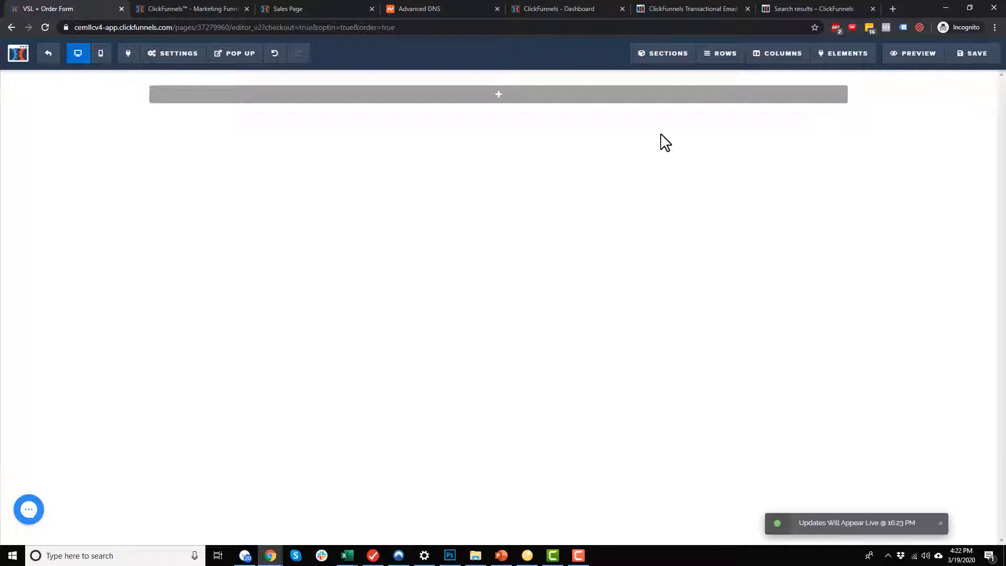
left_click(173, 55)
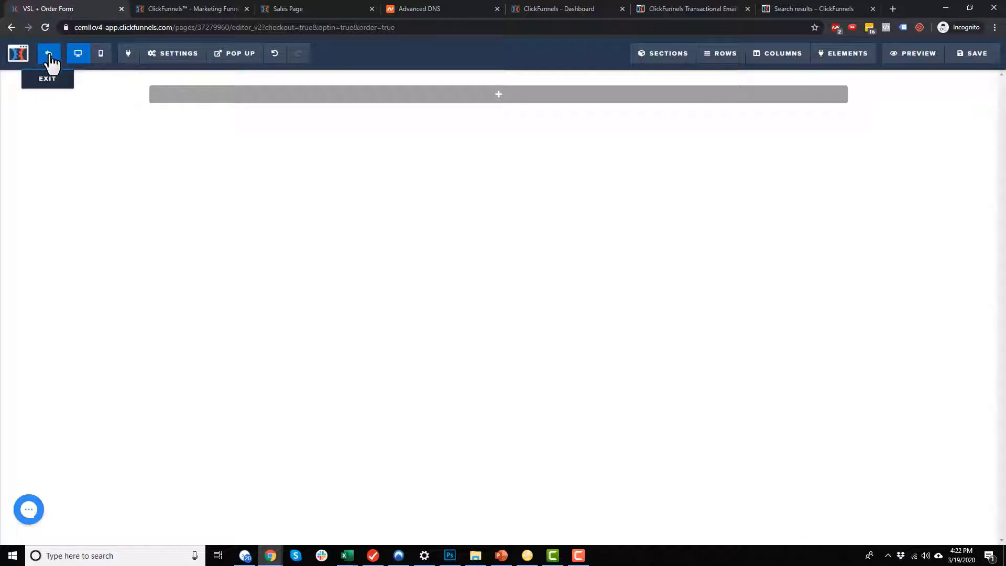
left_click(97, 61)
left_click(83, 61)
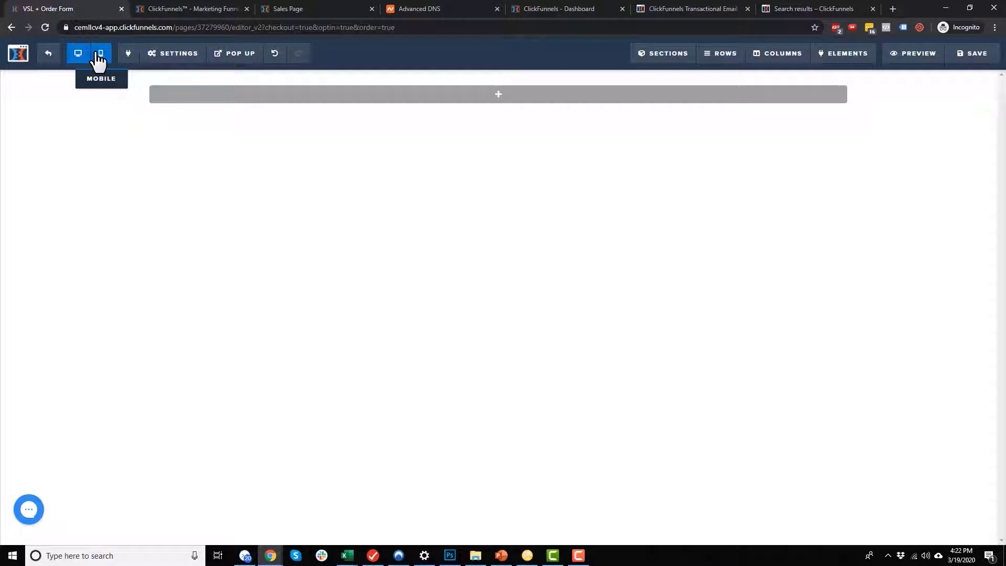
Look over the available Editor Apps, such as Element Themes, Search Photos and Font Awesome, and close the list
left_click(128, 55)
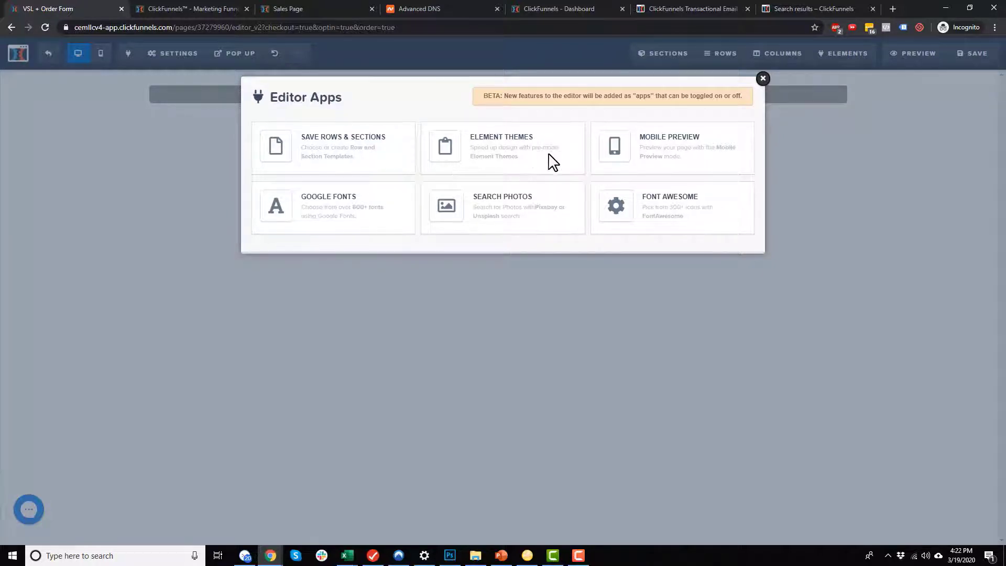
left_click(513, 160)
left_click(526, 230)
left_click(624, 200)
left_click(763, 79)
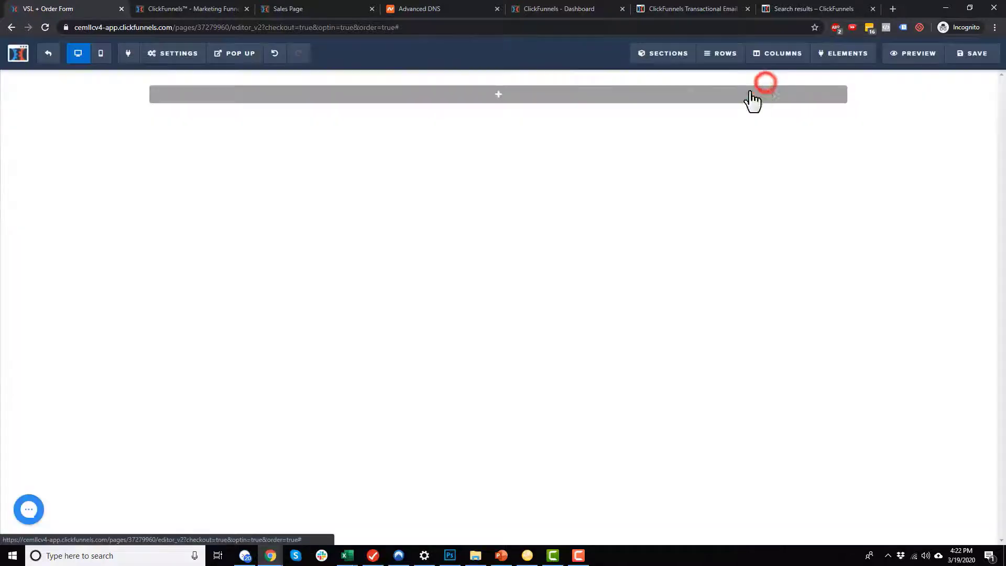
mouse_move(140, 66)
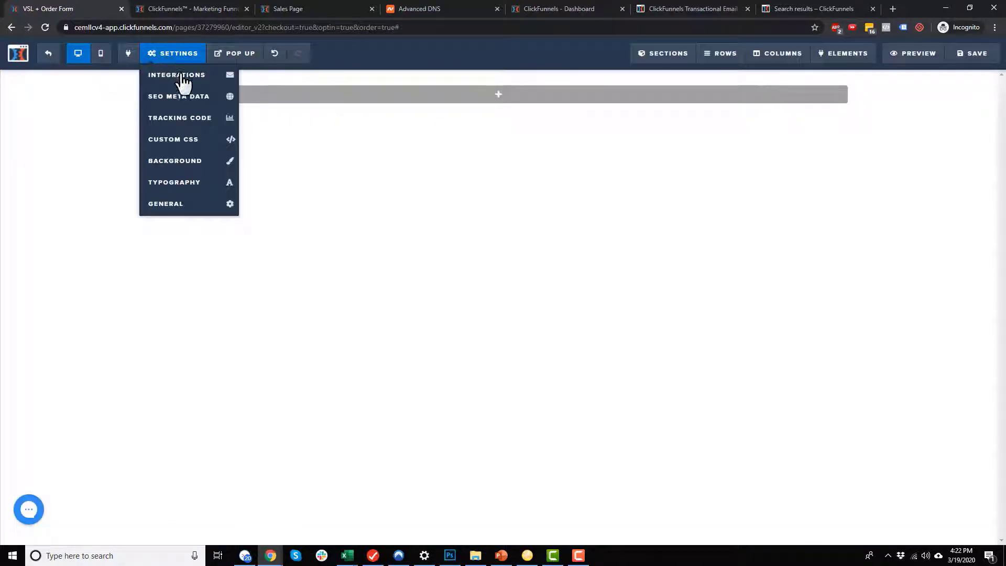
mouse_move(237, 62)
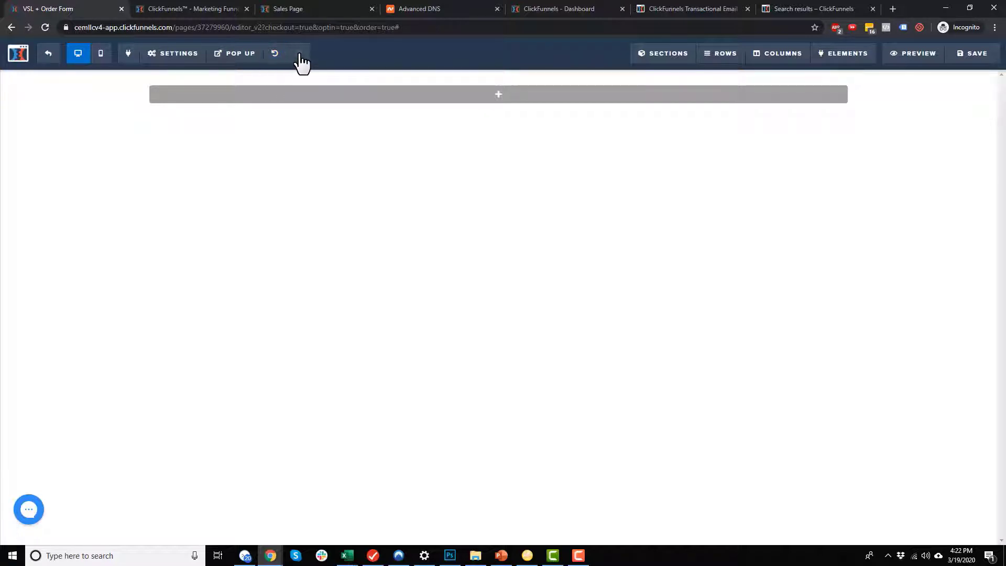
mouse_move(683, 59)
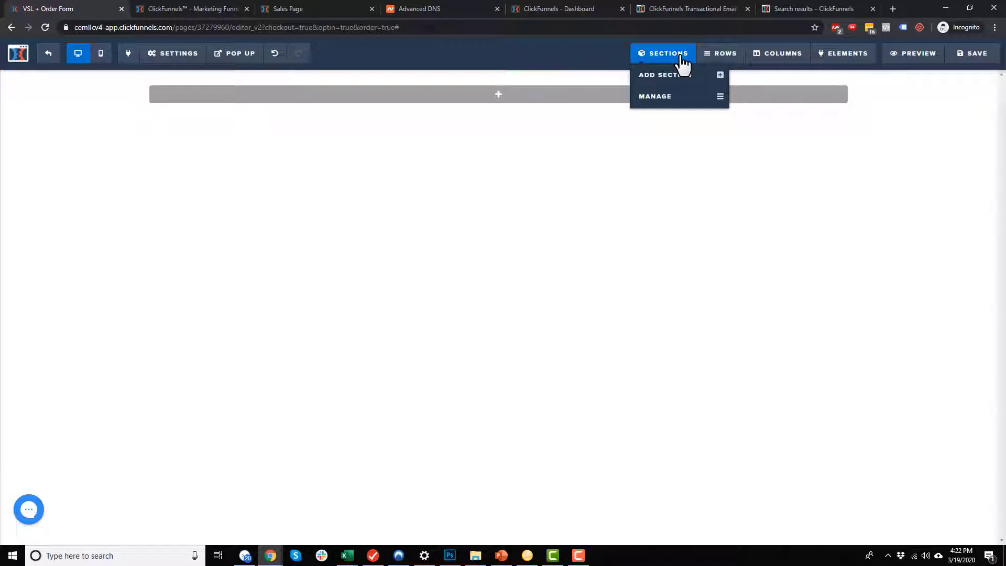
mouse_move(836, 60)
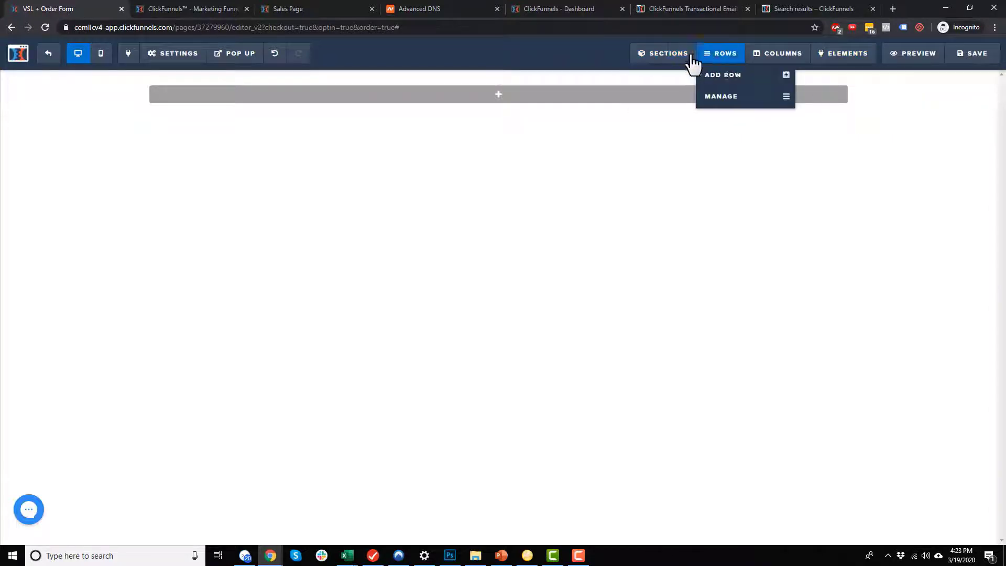
Preview the cleared page in a separate browser tab and return to the page editor
left_click(913, 58)
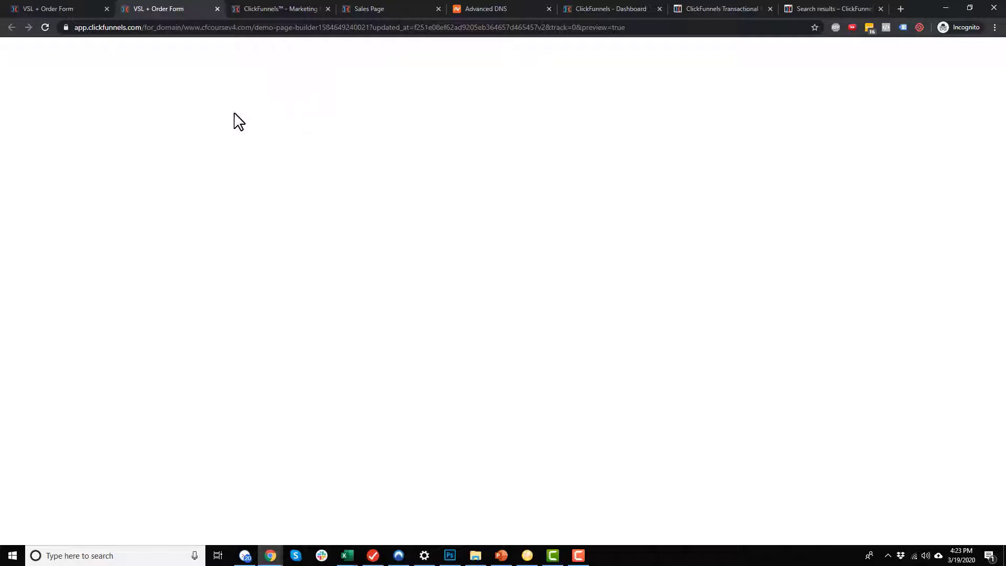
left_click(31, 9)
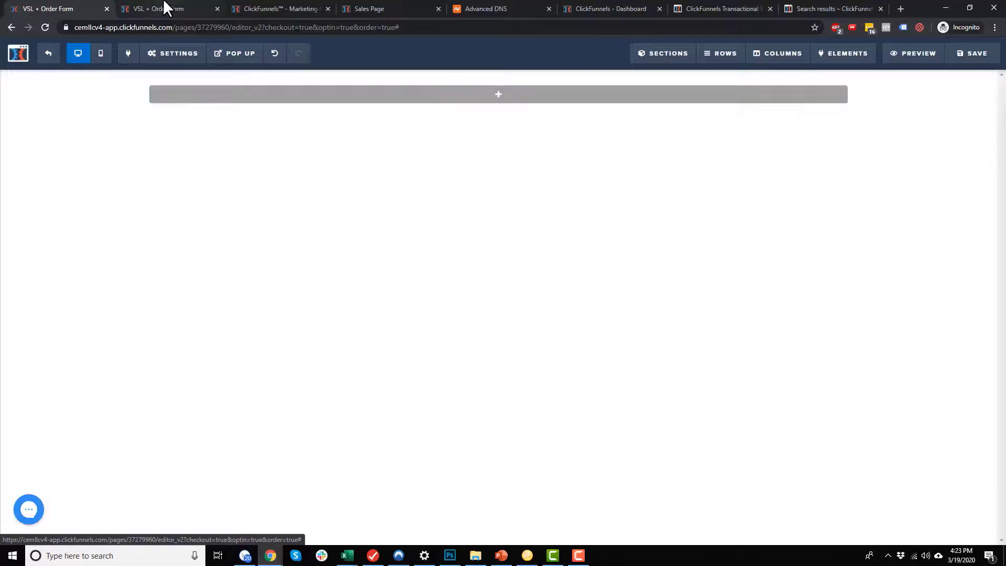
left_click(167, 7)
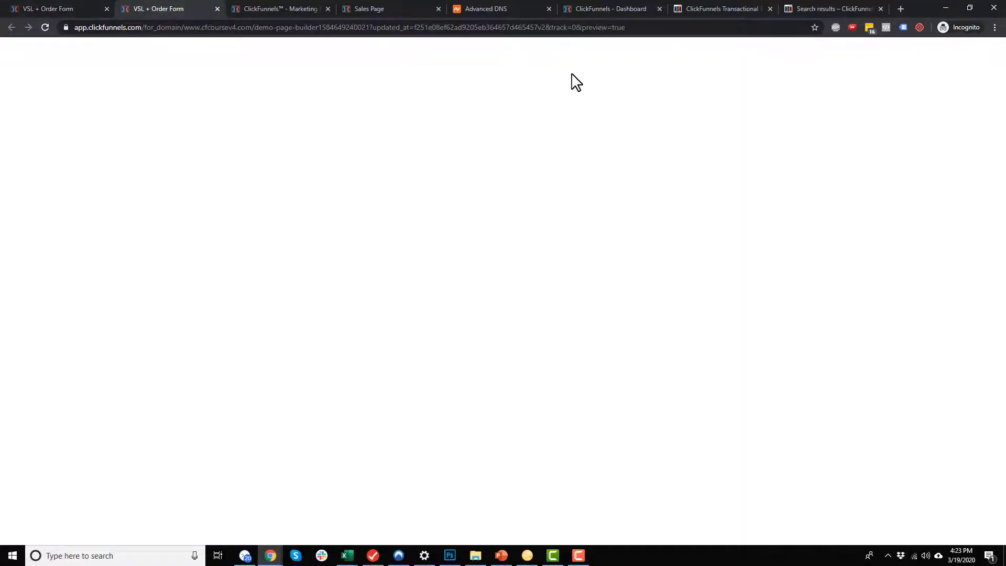
left_click(58, 9)
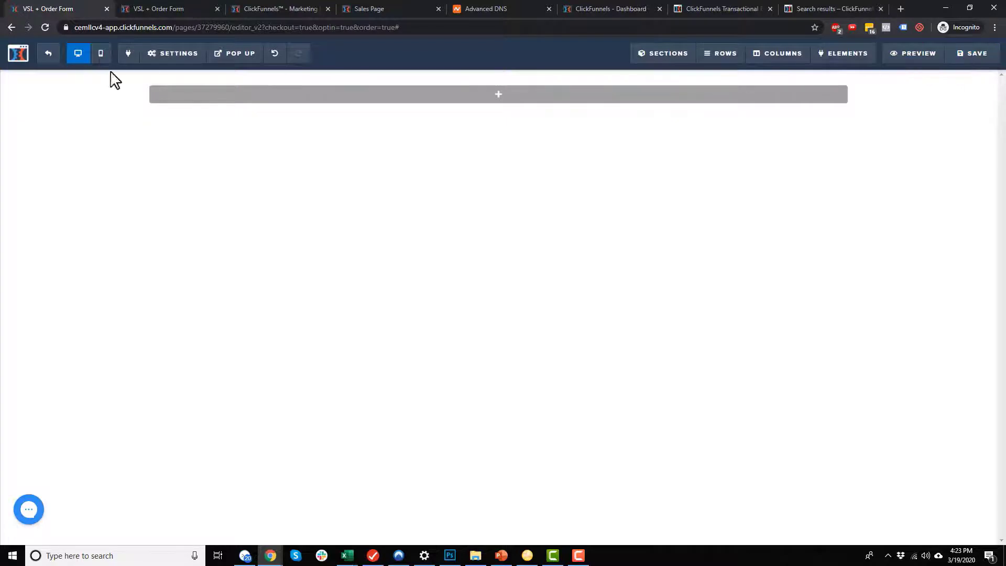
Try to set the page's email integration to ClickFunnels Internal (Actionetics) with the Add To List action and pick a list
left_click(168, 56)
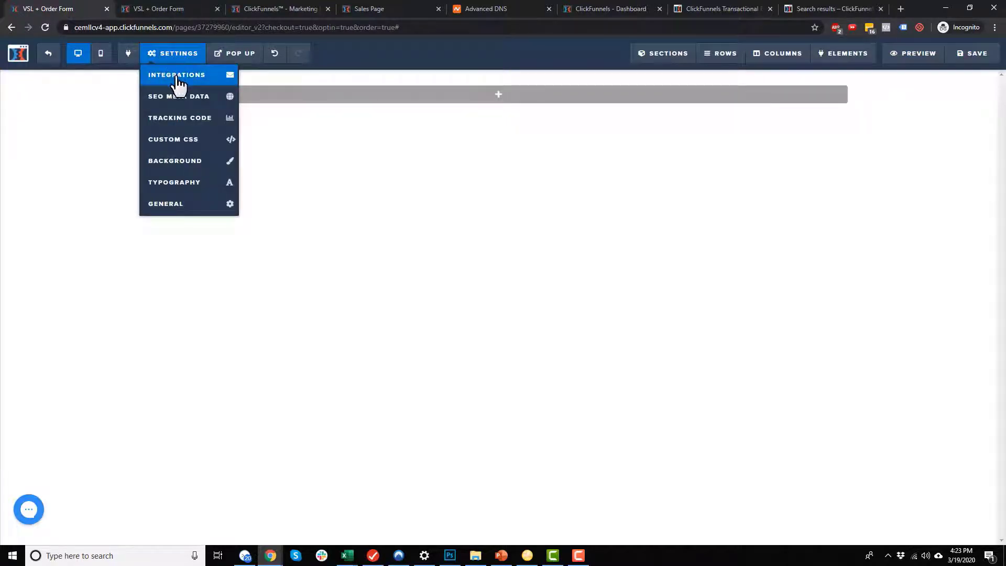
left_click(176, 80)
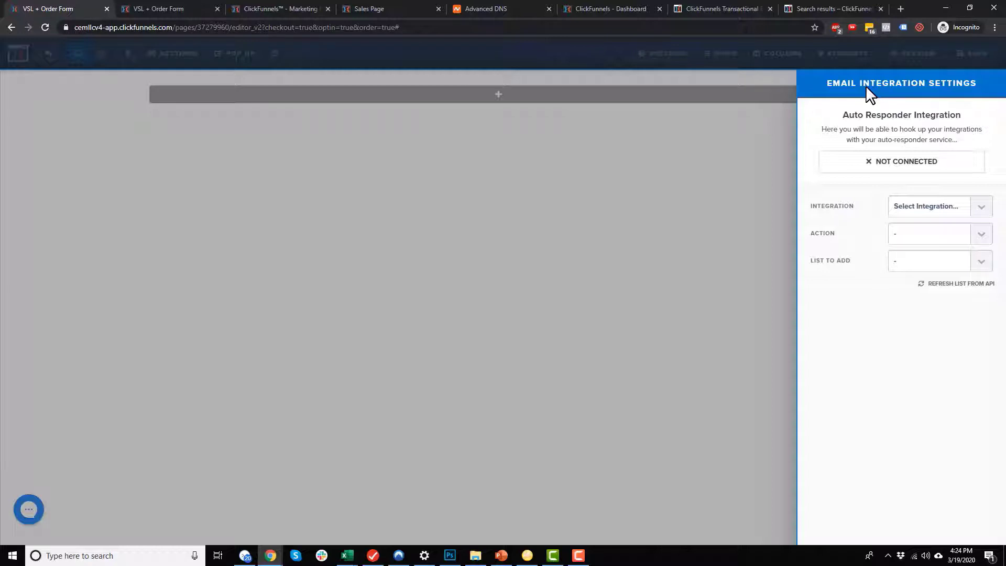
left_click(977, 206)
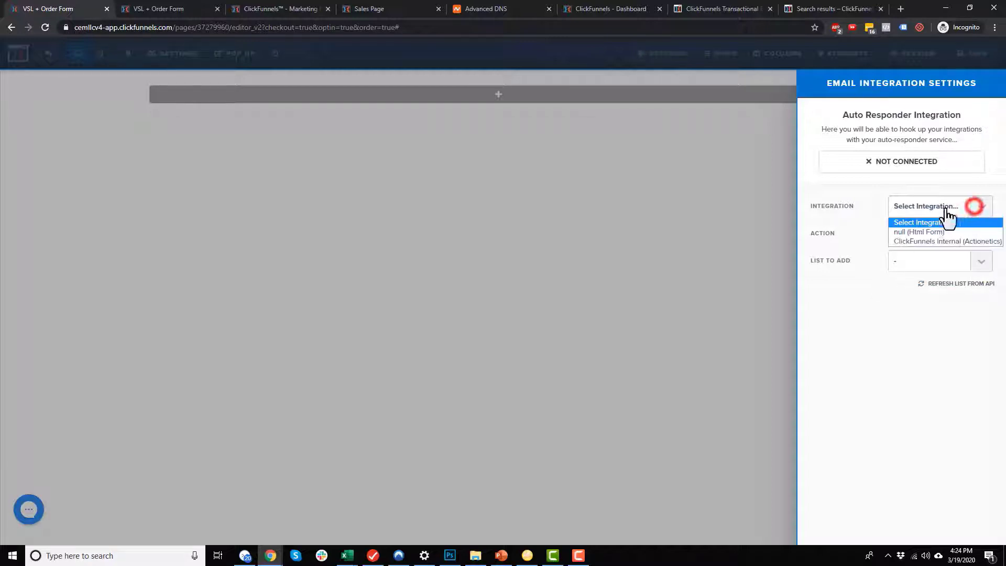
left_click(938, 242)
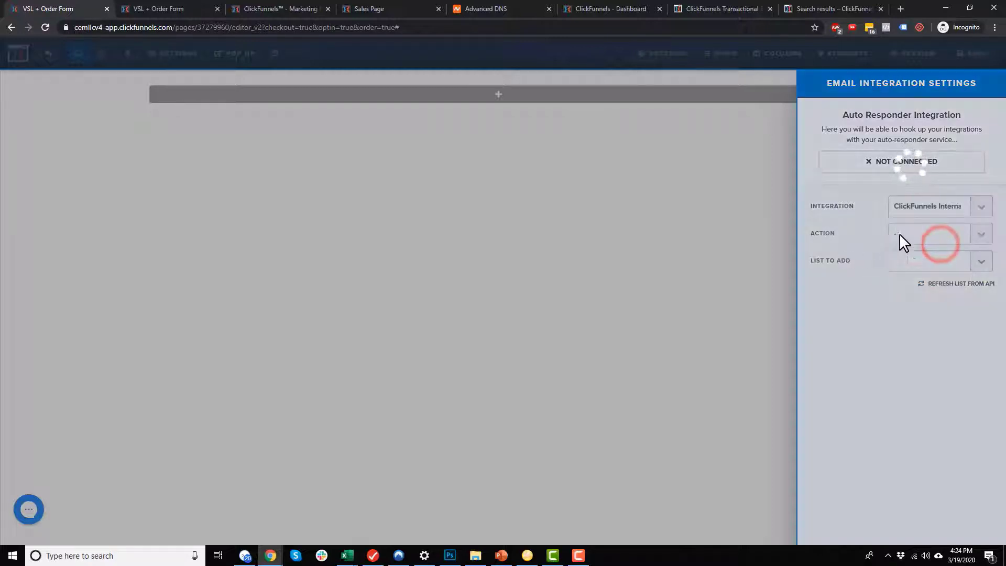
left_click(931, 237)
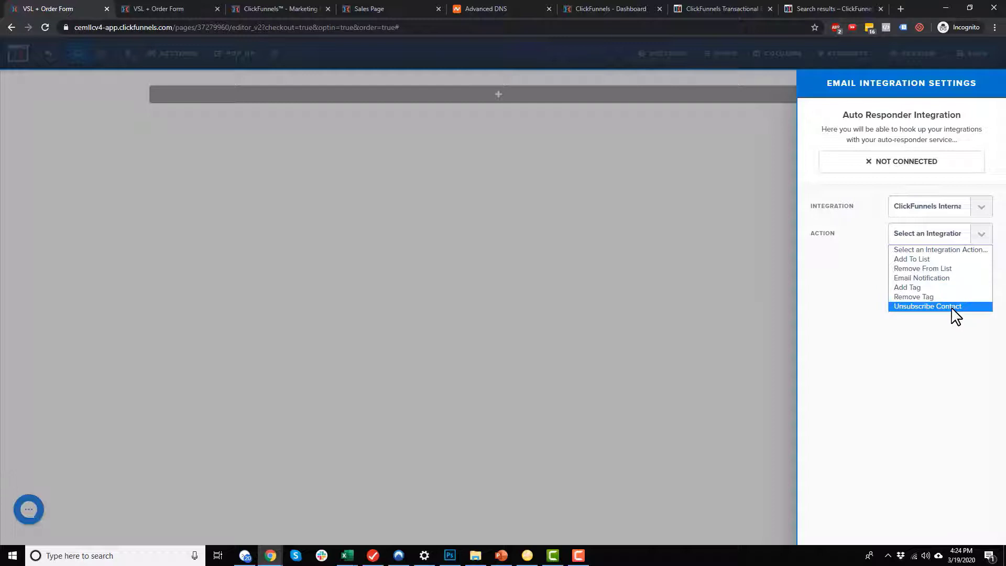
left_click(934, 259)
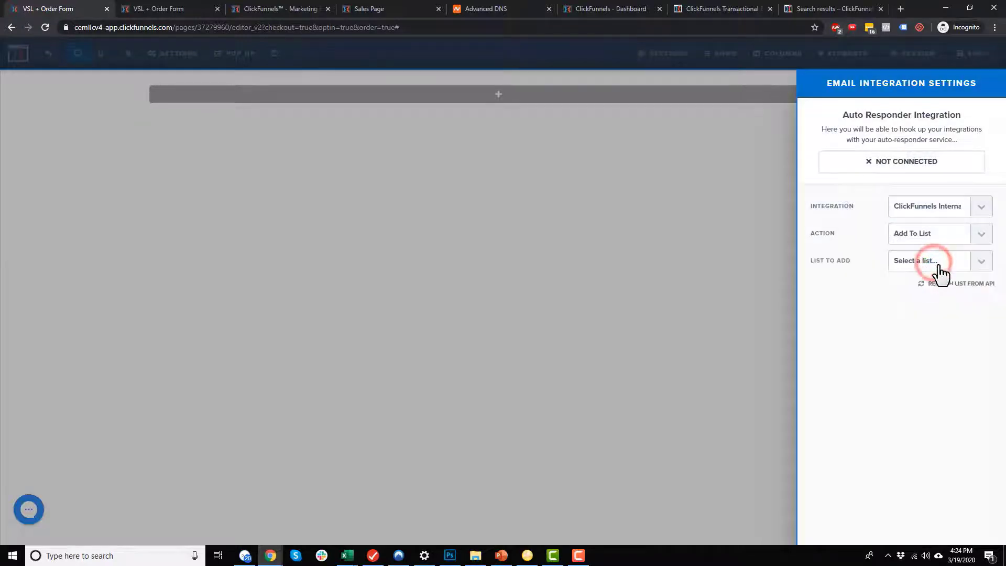
left_click(938, 262)
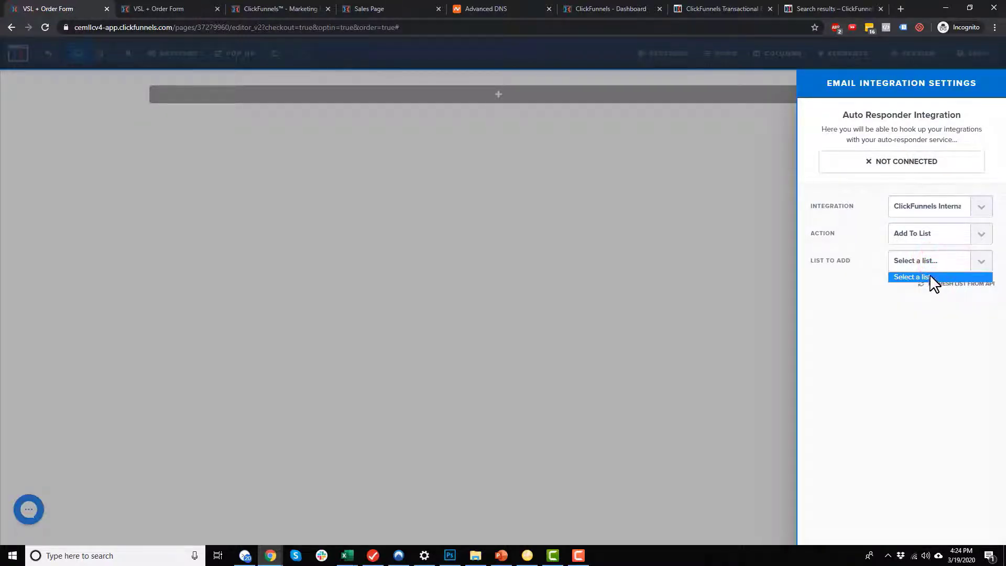
left_click(905, 315)
left_click(928, 266)
left_click(932, 260)
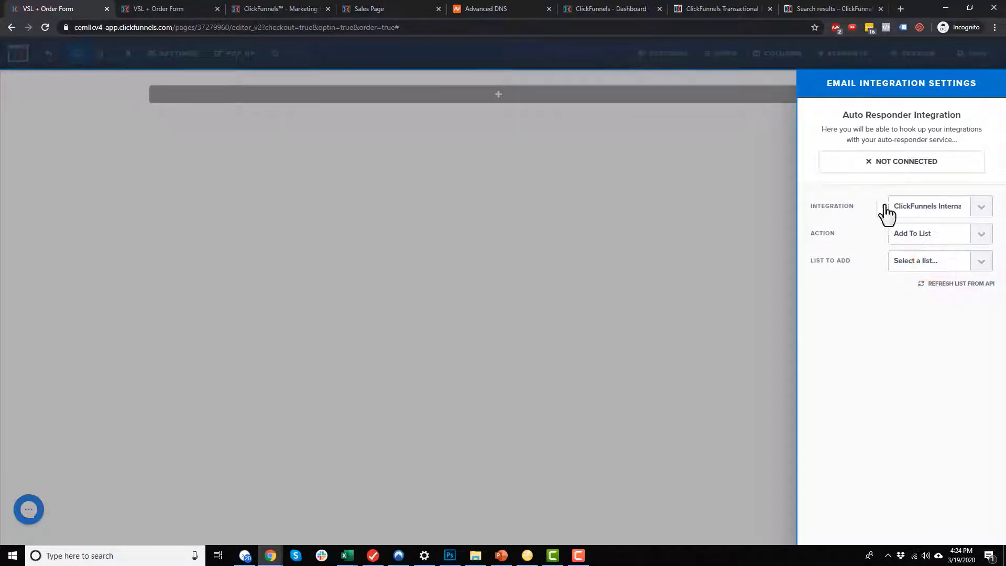
Reset the email integration to the unselected option and close the email integration settings
left_click(949, 209)
left_click(950, 223)
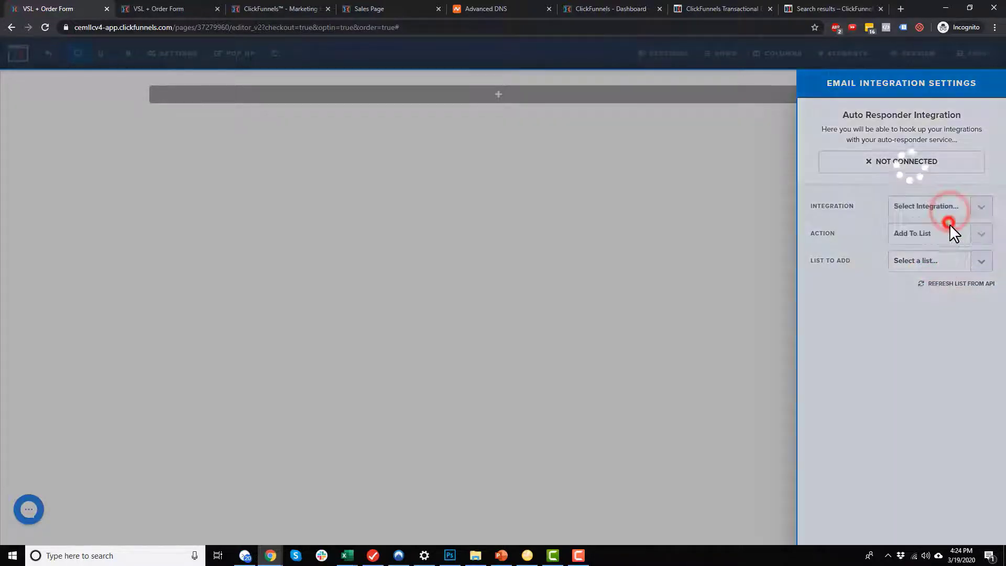
left_click(708, 228)
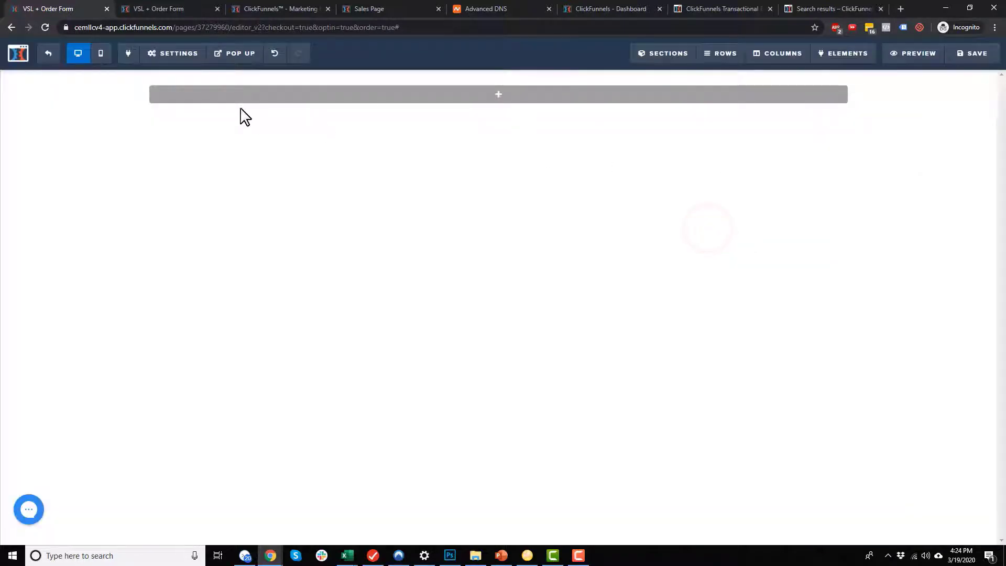
mouse_move(190, 59)
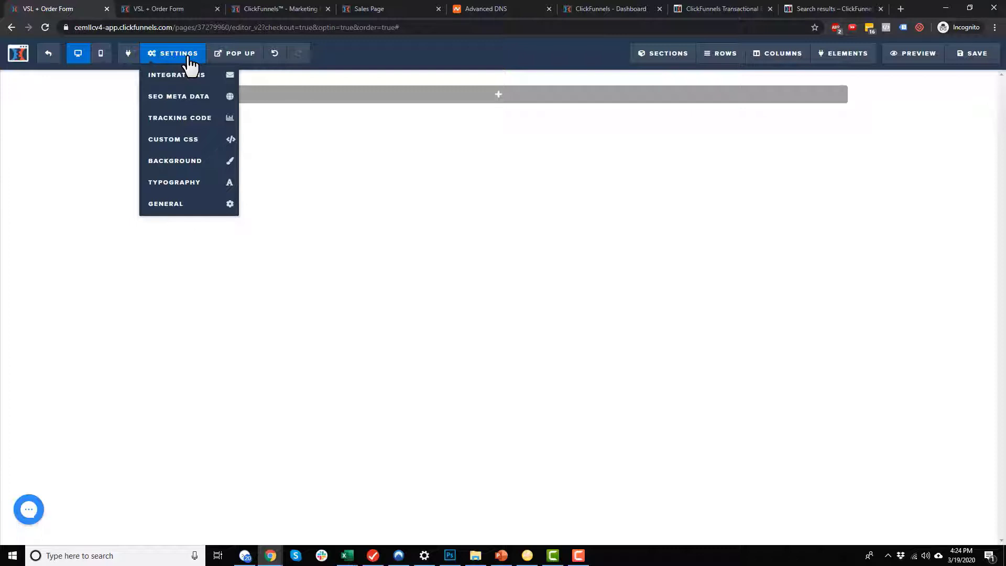
Set the page's SEO meta data title to "Red Shoes"
left_click(179, 102)
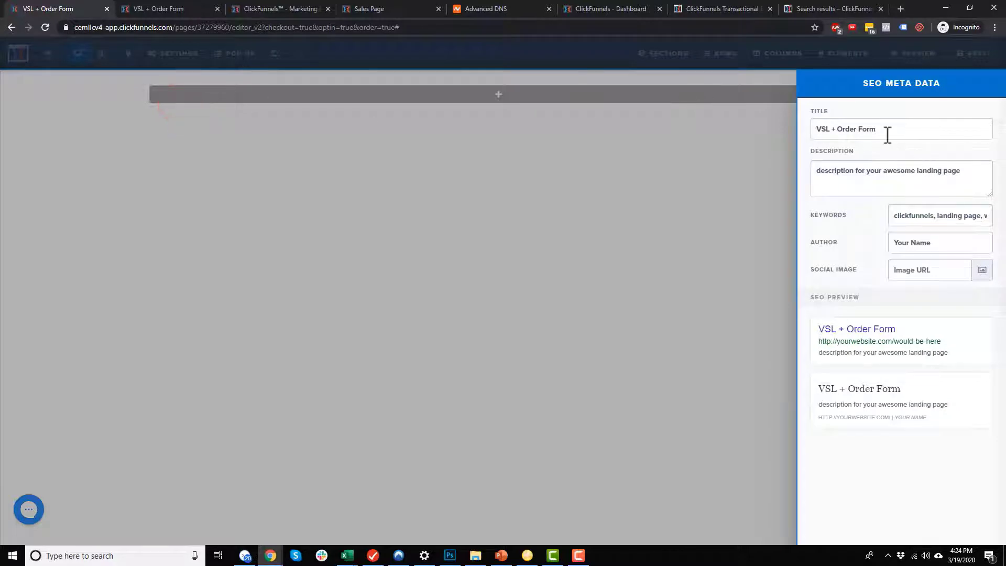
left_click_drag(904, 134, 819, 136)
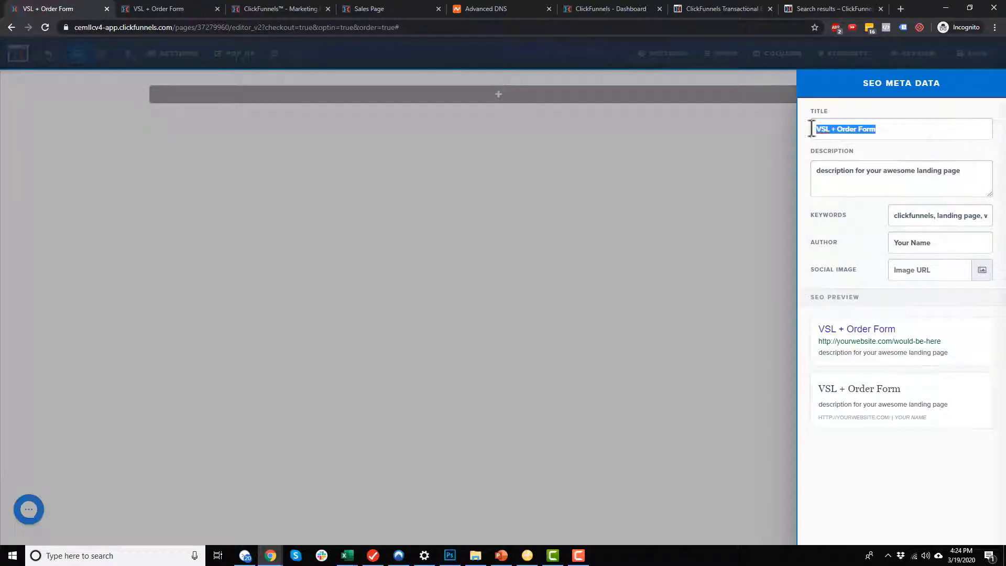
left_click(173, 10)
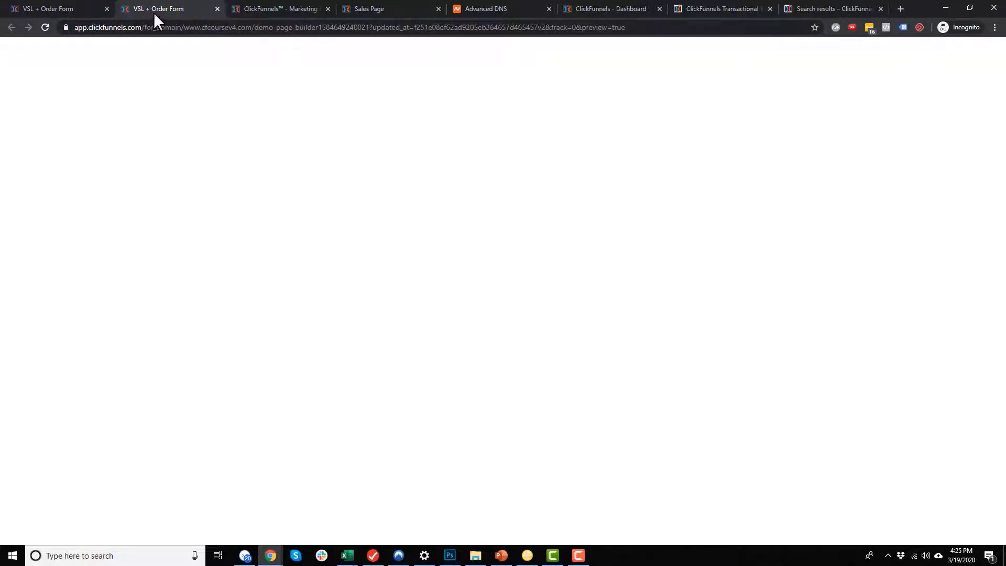
left_click(48, 8)
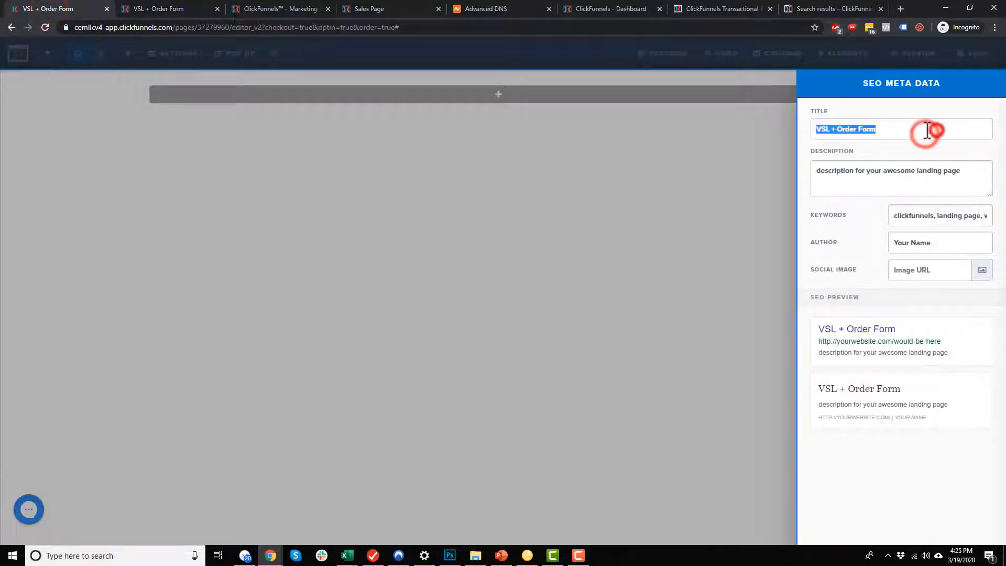
type("Red Shoes")
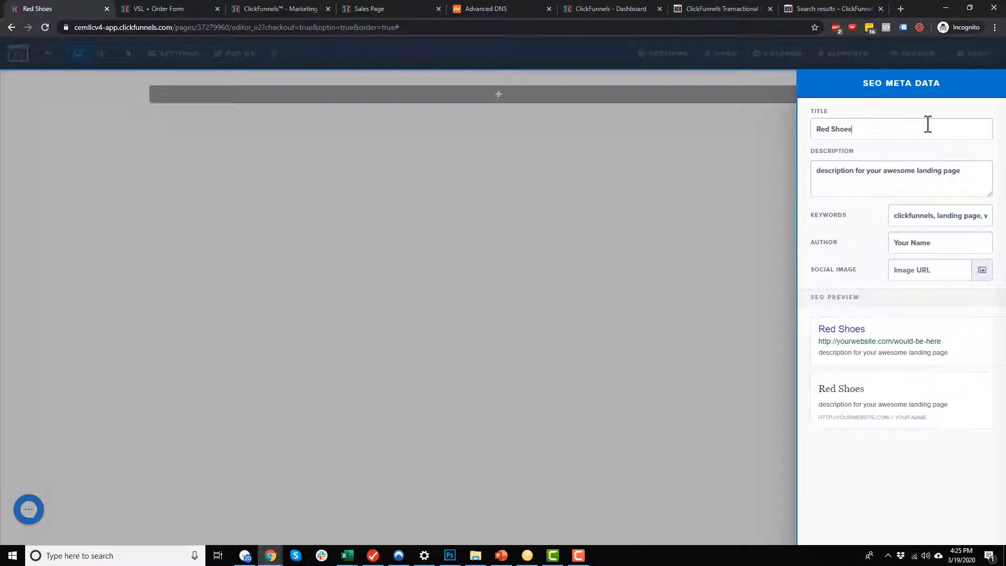
Replace the SEO description with "fdjskljf sjfdas klfj" and clear the keywords
triple_click(976, 174)
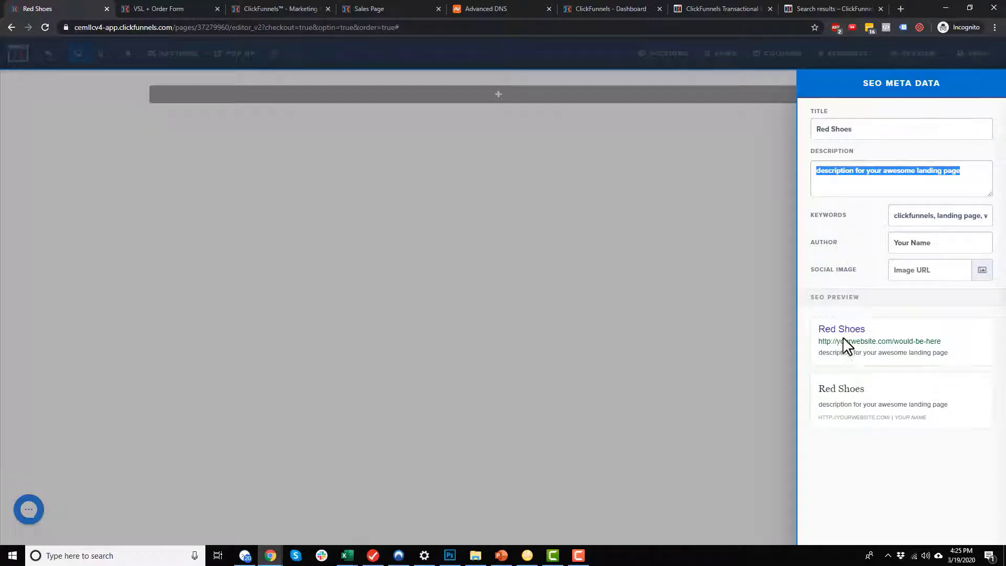
left_click_drag(969, 174, 976, 159)
type("fdjskljf sjfdas klfj")
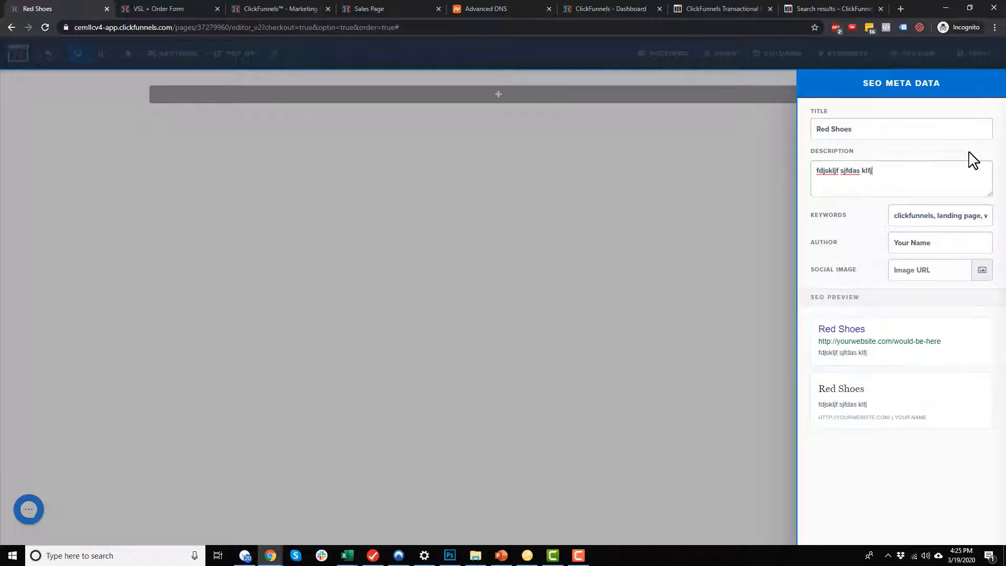
triple_click(966, 215)
key("BackSpace")
Replace the placeholder SEO author with the author's full name
left_click(948, 242)
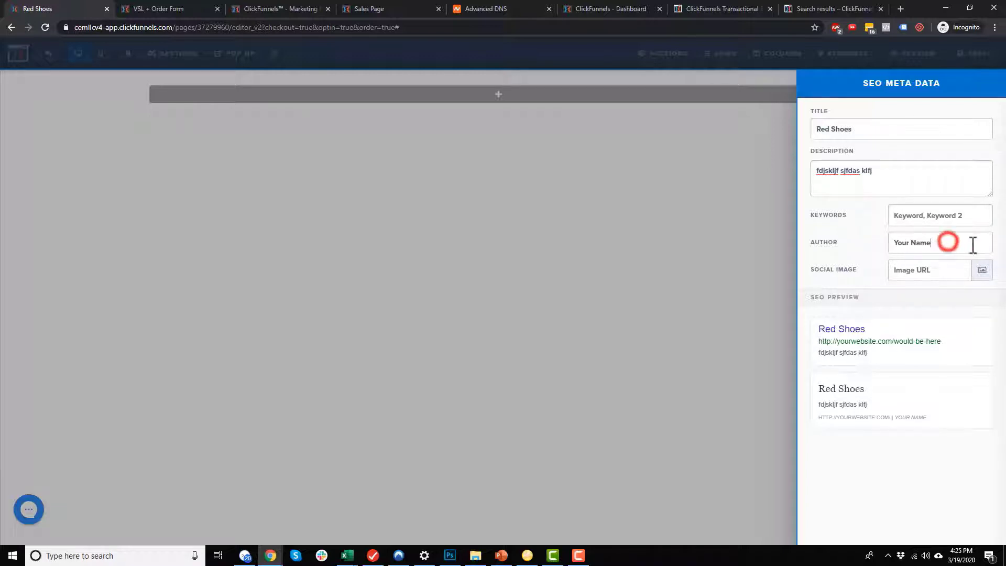
left_click_drag(969, 245, 812, 231)
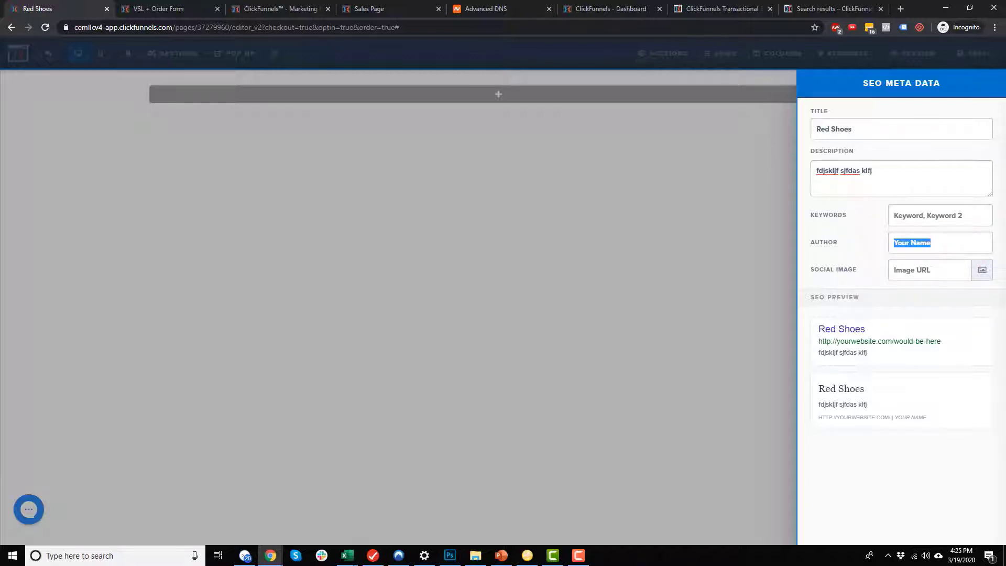
type("Nathan Williams")
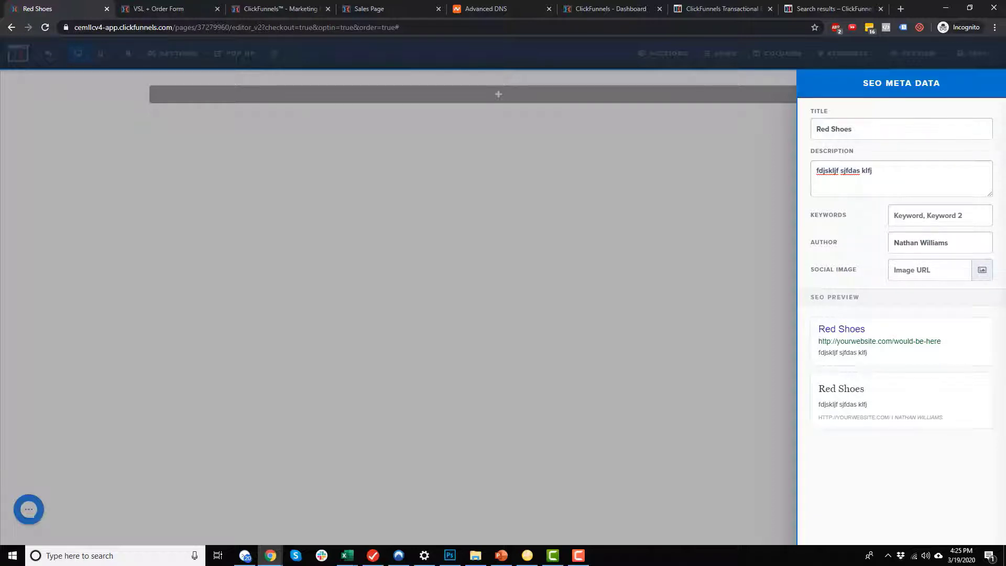
Use the stock picture of a white X on a red circle as the social image and close the SEO meta data
left_click(983, 270)
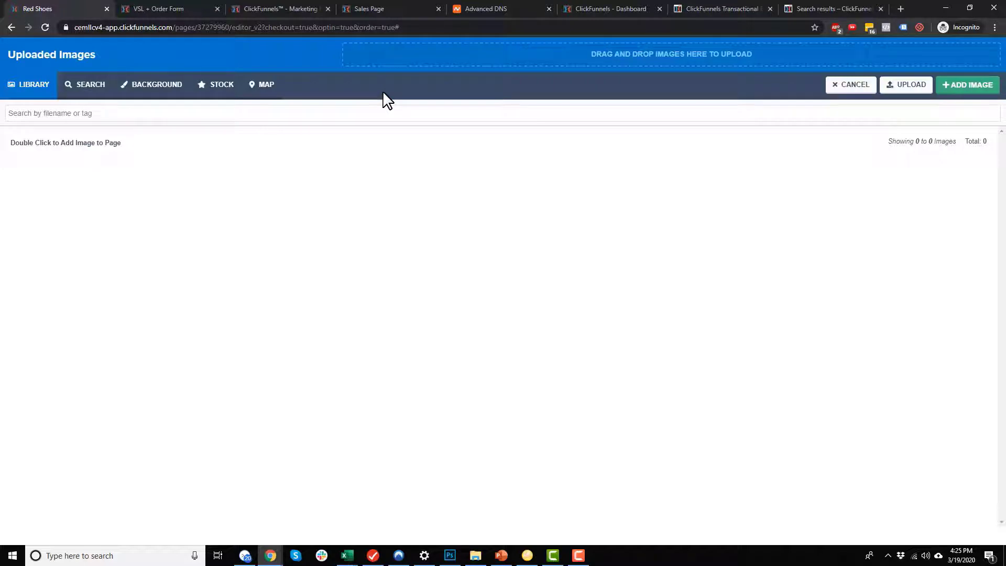
left_click(220, 90)
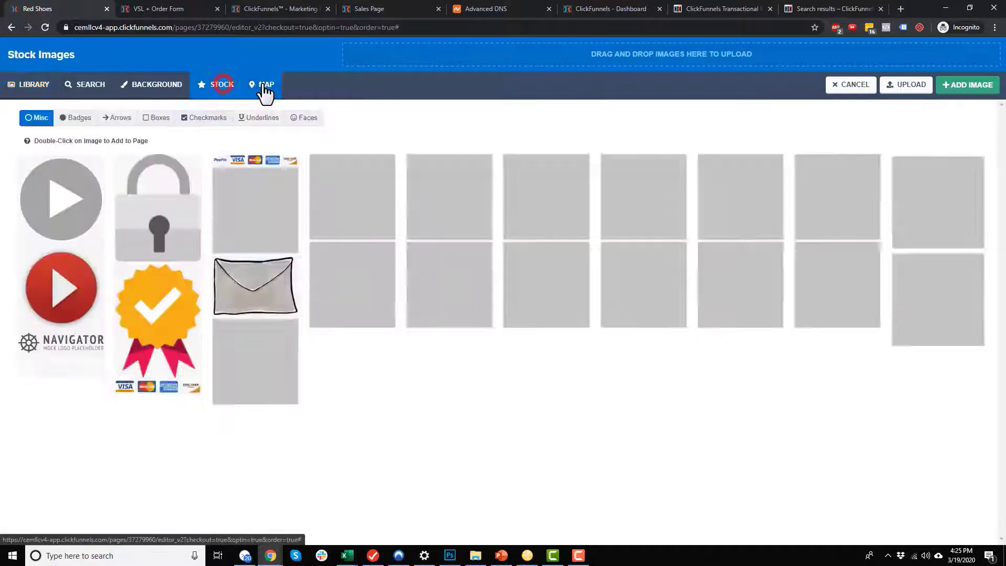
left_click(366, 225)
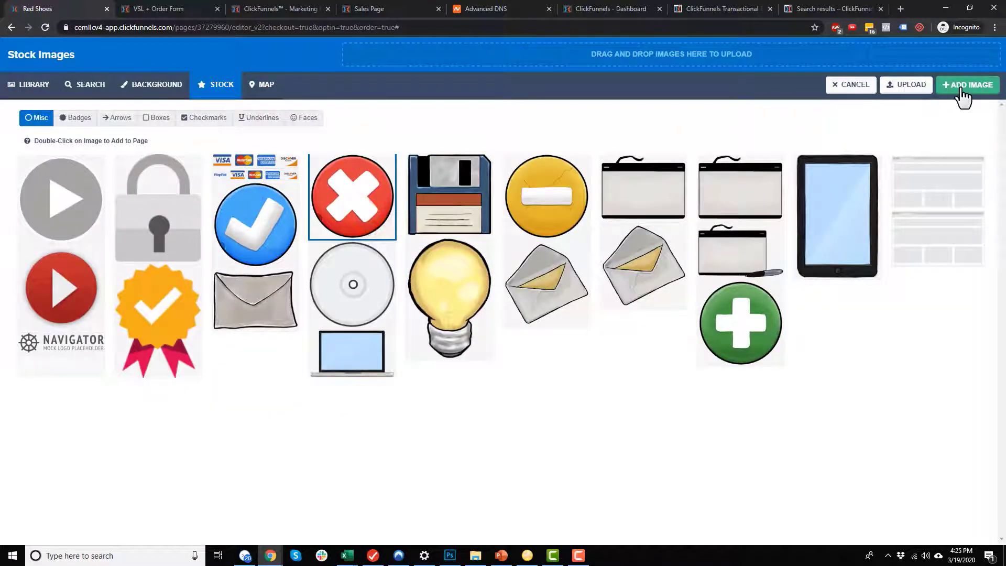
left_click(964, 88)
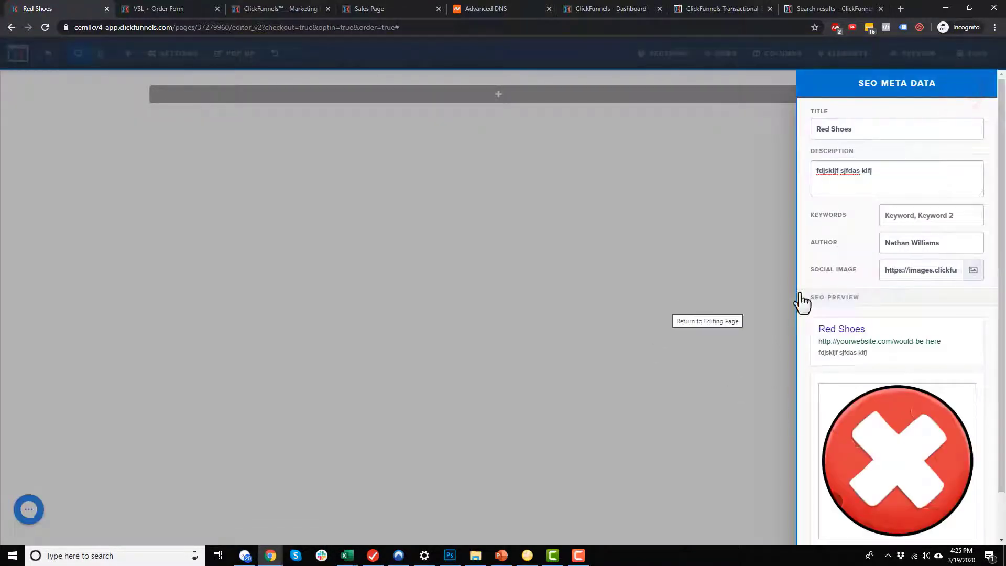
scroll(908, 323, "down", 1)
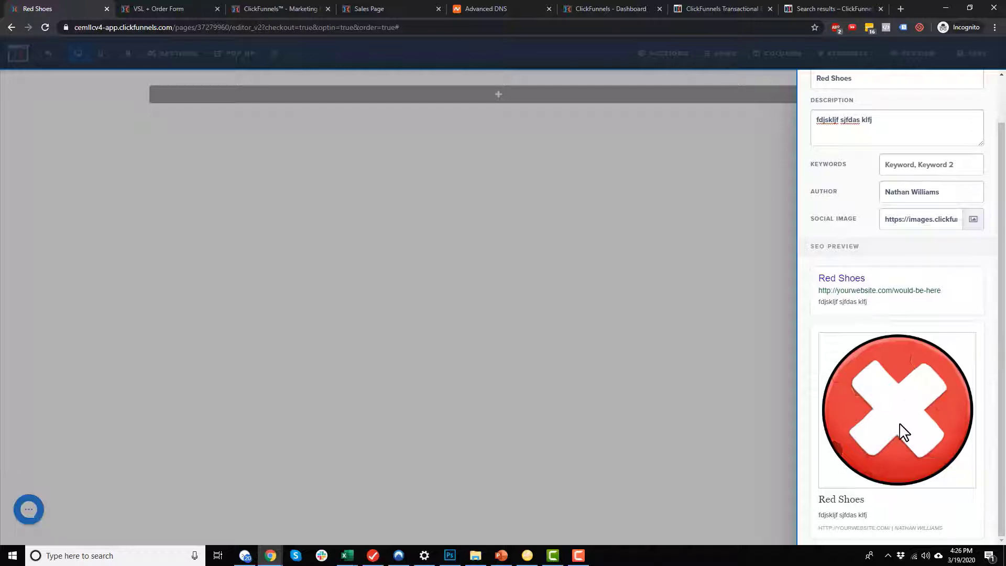
left_click_drag(894, 220, 939, 222)
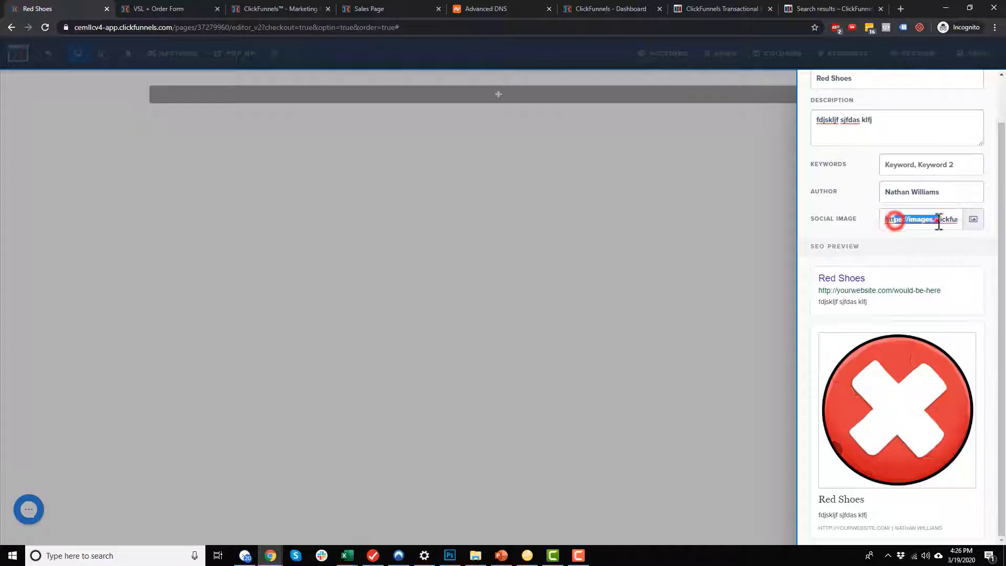
left_click(744, 297)
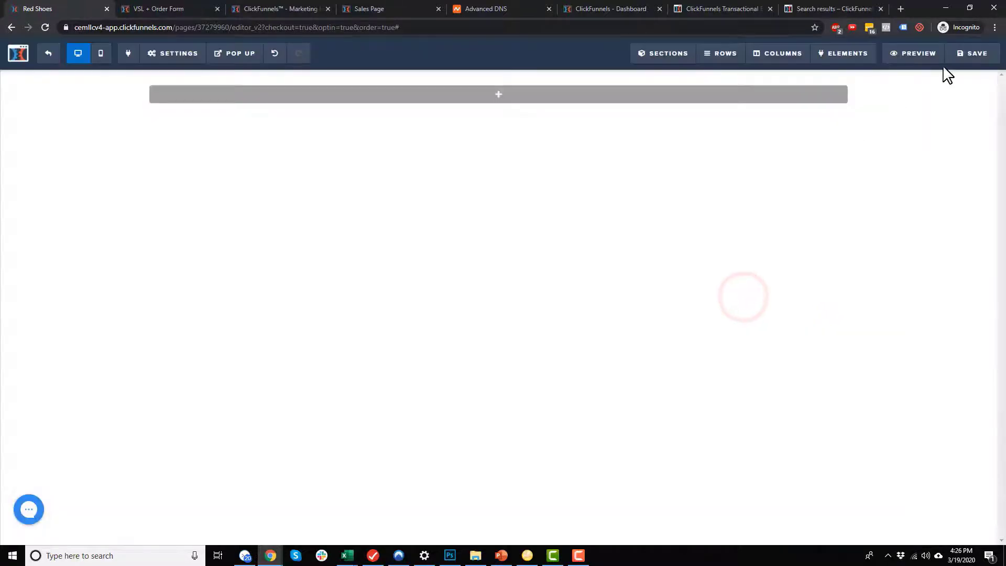
Look over the header and footer code areas of the page's tracking code and close them
left_click(173, 58)
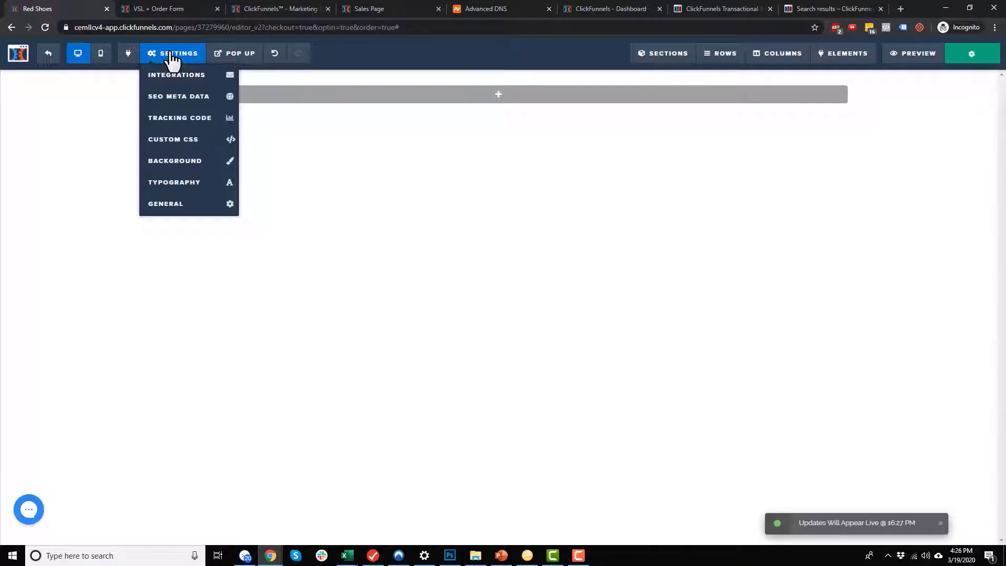
left_click(189, 120)
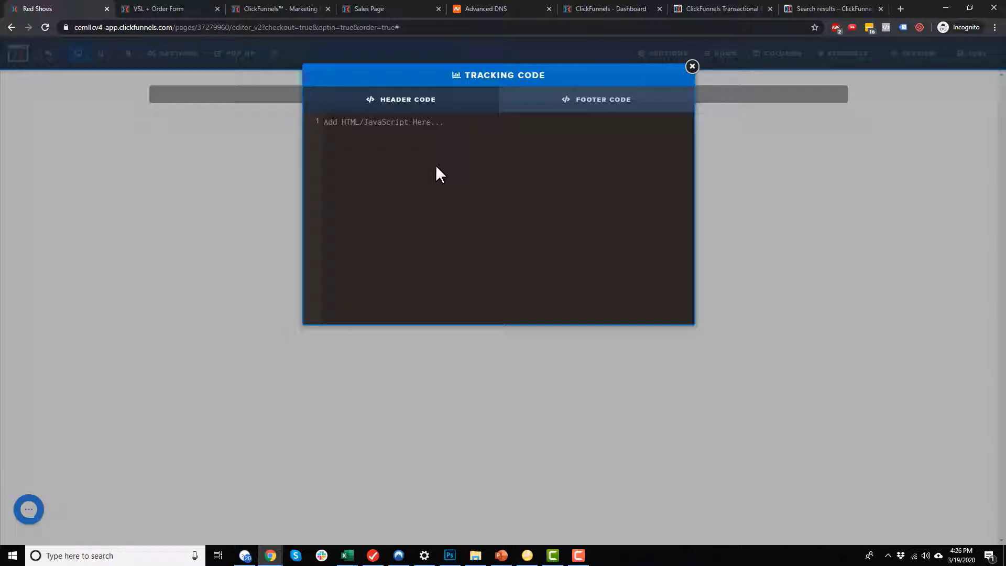
left_click(404, 147)
left_click(612, 101)
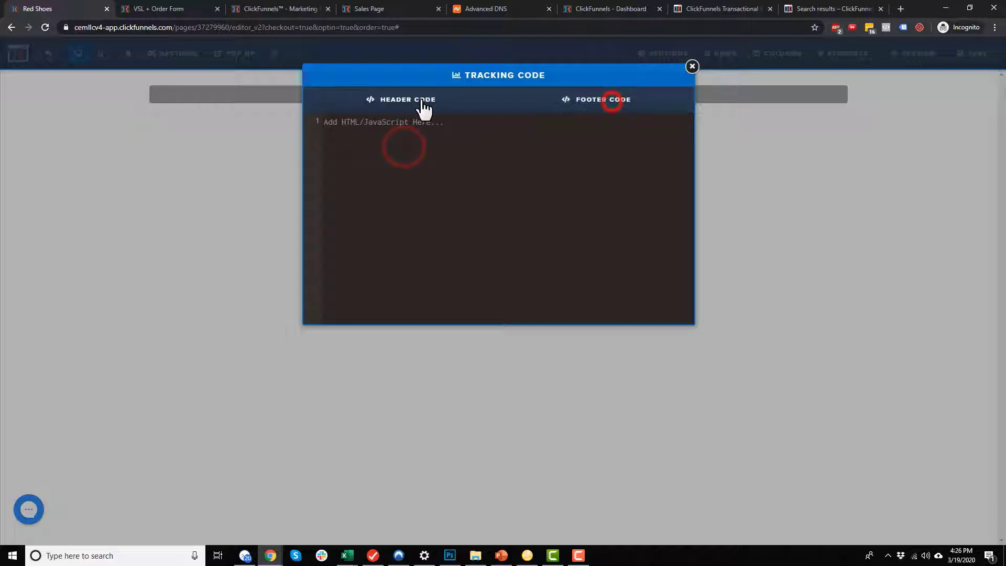
left_click(421, 108)
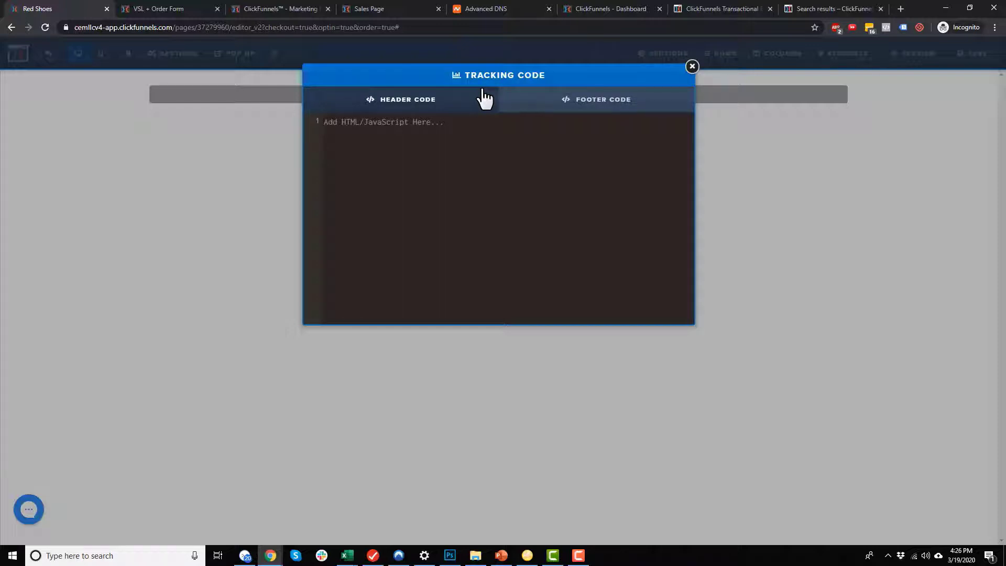
left_click(434, 115)
left_click(602, 104)
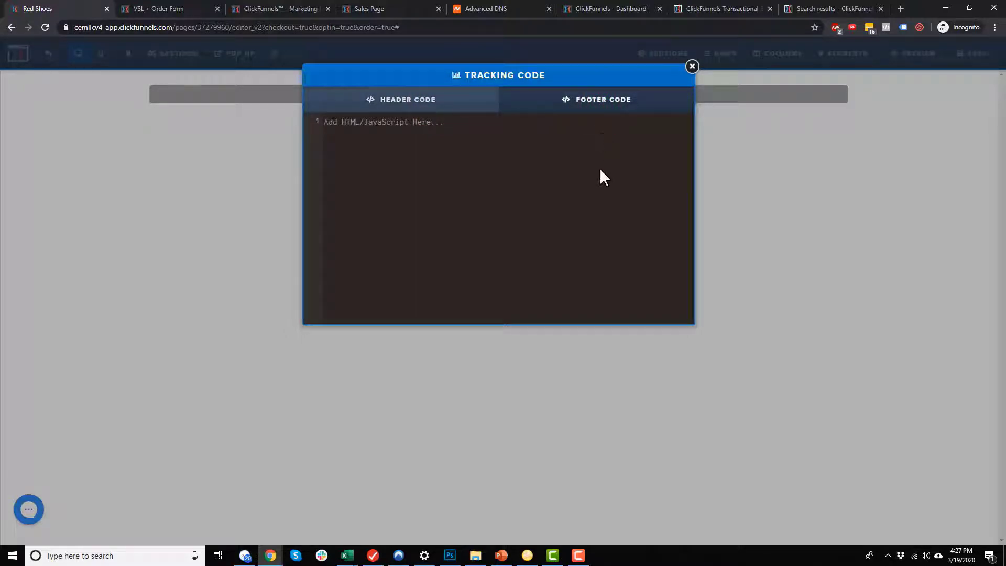
left_click(466, 108)
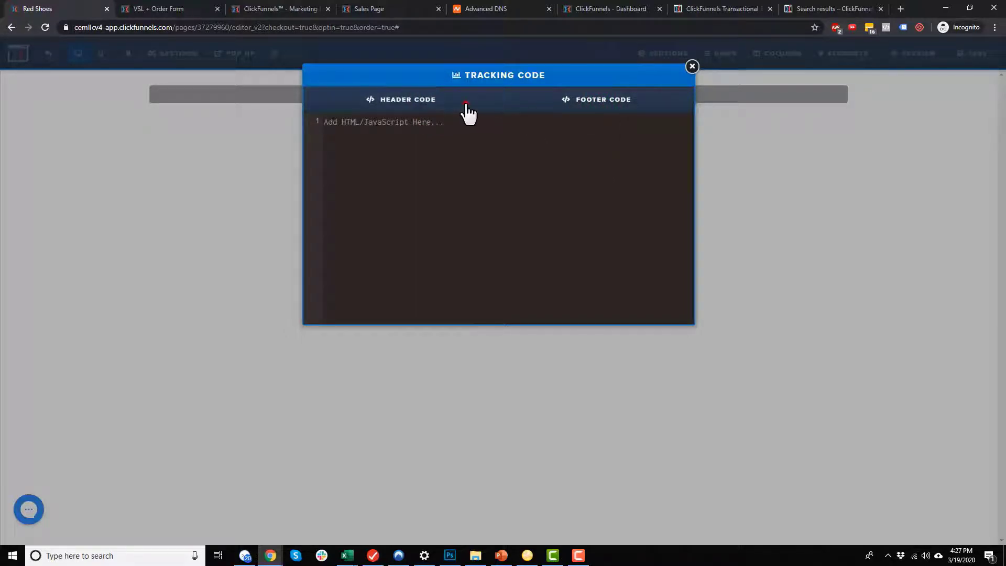
left_click(550, 104)
left_click(692, 66)
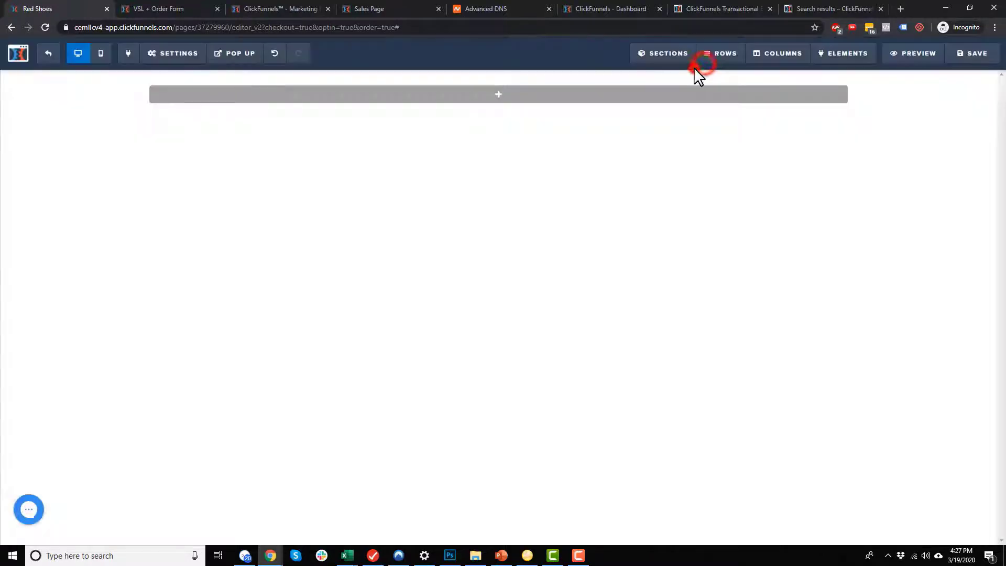
Delete all of the page's custom CSS and close the CSS editor
mouse_move(152, 63)
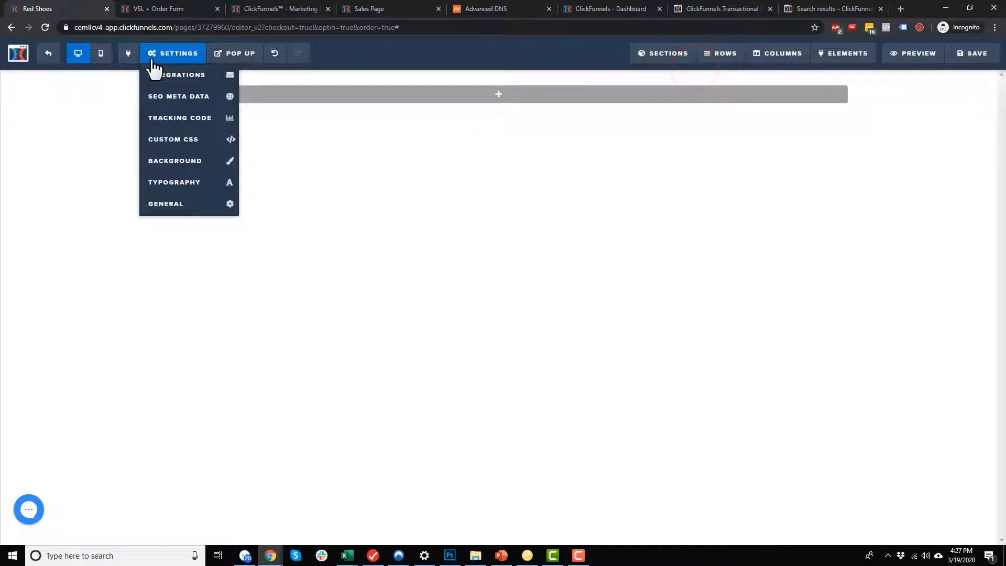
left_click(195, 151)
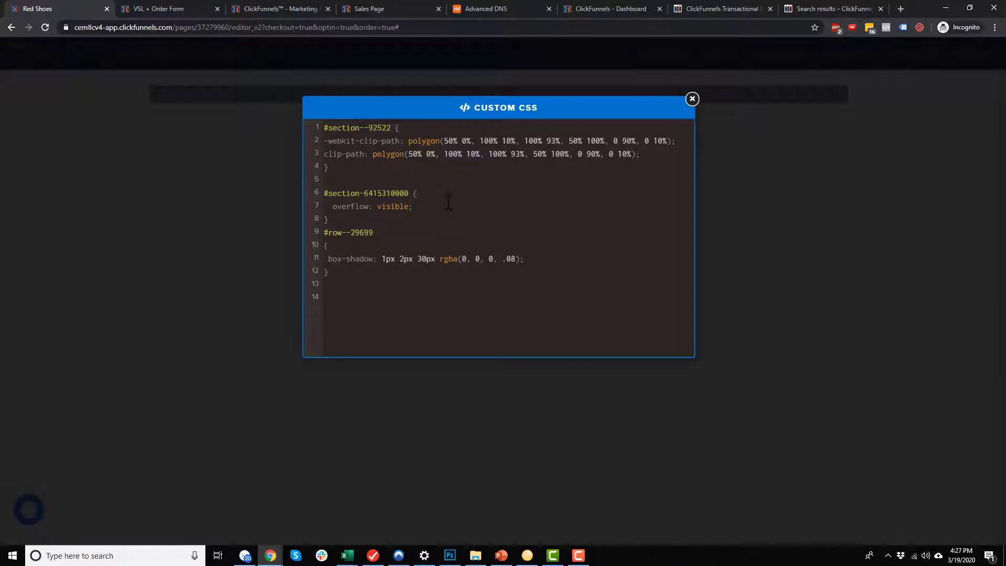
left_click(521, 240)
left_click(474, 283)
key("ctrl+a")
key("BackSpace")
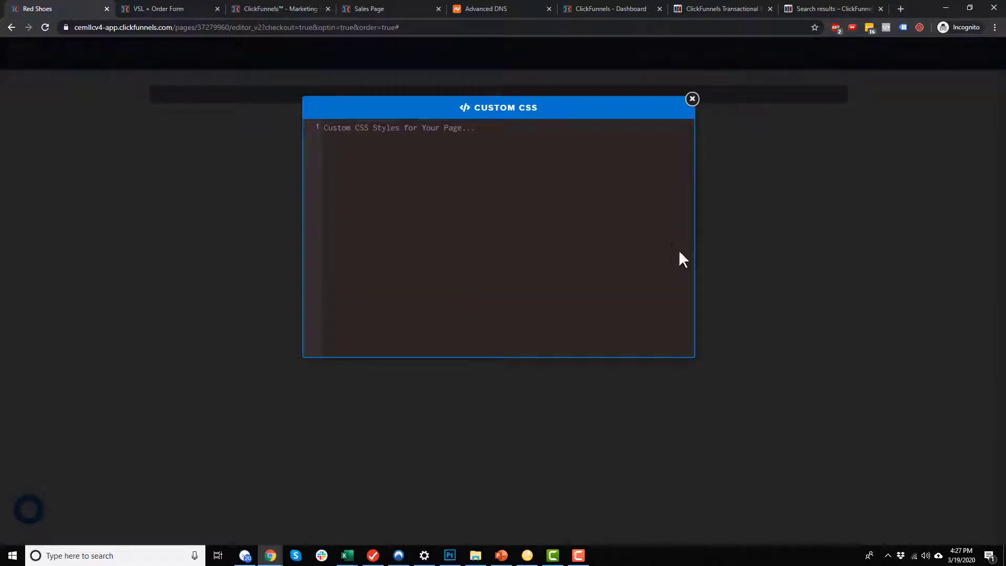
left_click(693, 99)
Set the page's background image to the darker orange gradient from the built-in backgrounds and return to the page
mouse_move(175, 61)
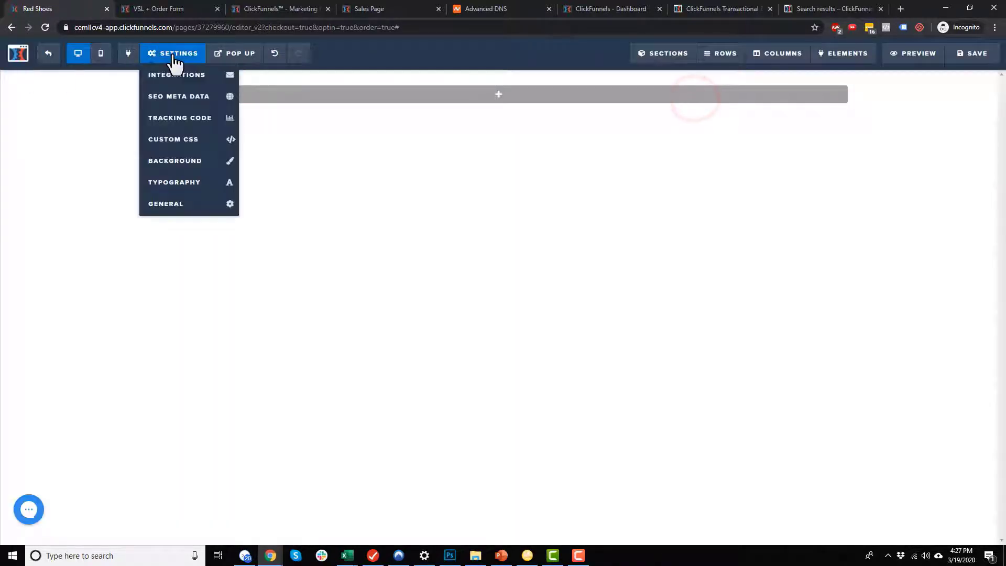
left_click(198, 167)
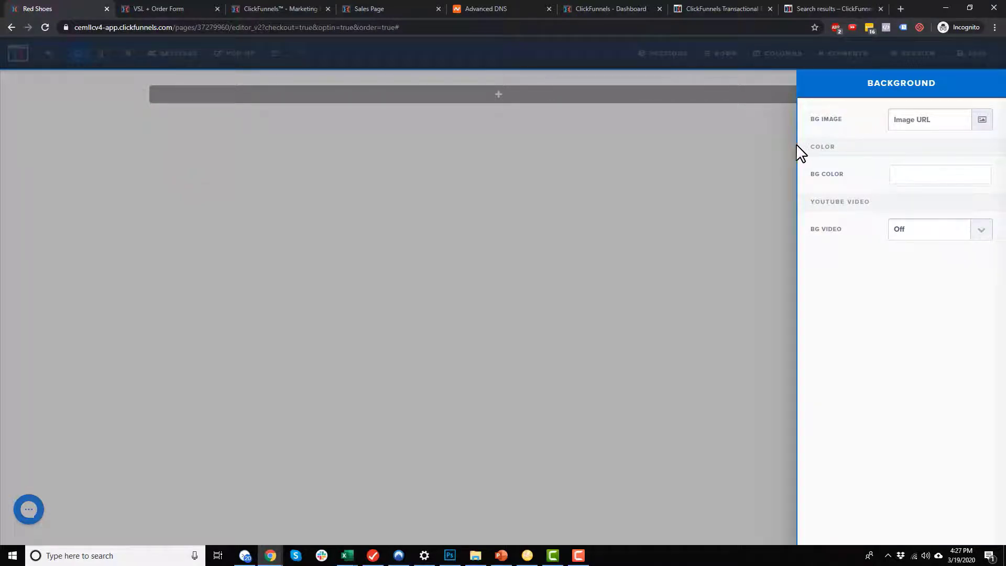
left_click(982, 121)
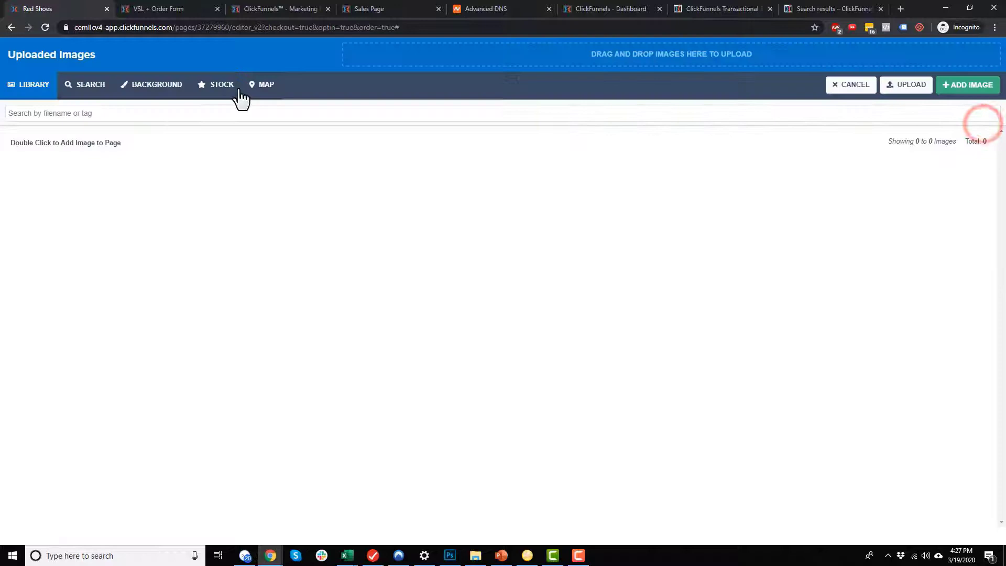
left_click(167, 91)
left_click(277, 152)
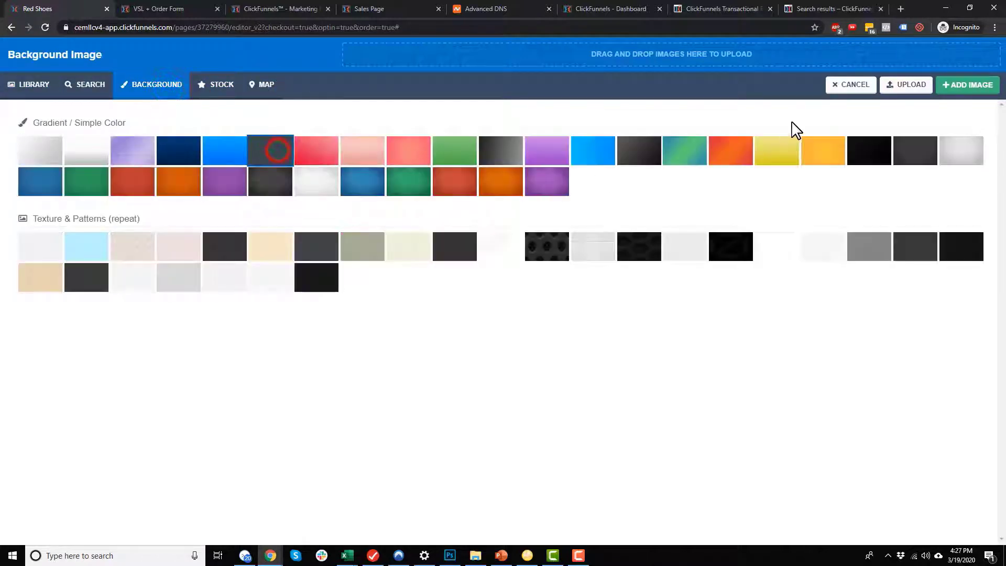
left_click(181, 180)
left_click(971, 85)
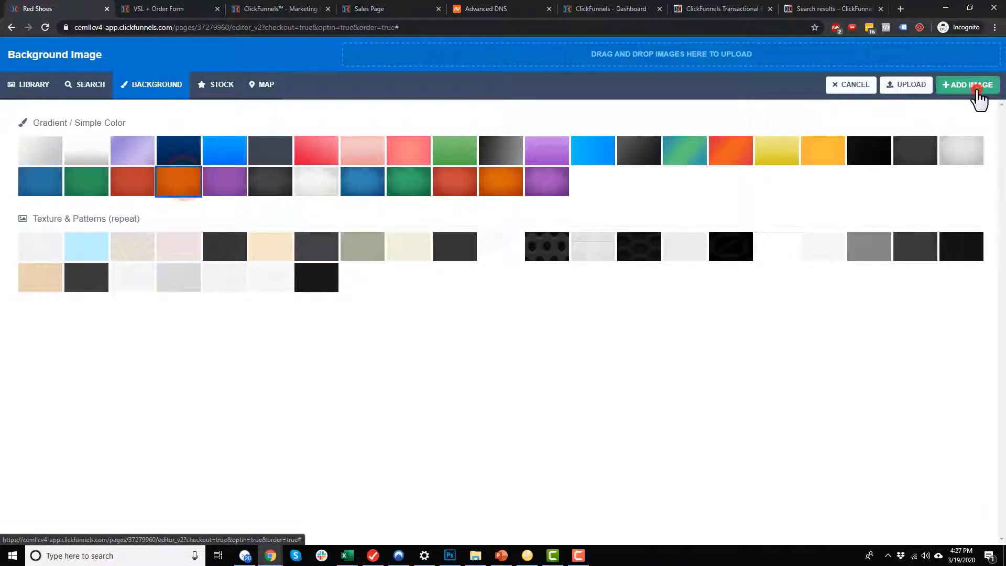
left_click(642, 325)
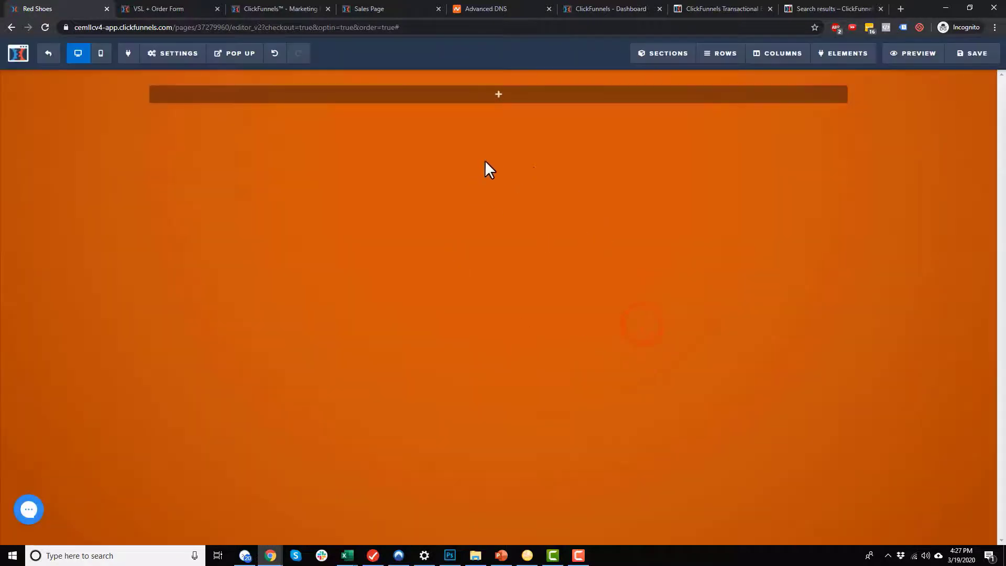
Look through the image position options in the background settings and remove the page's background image
mouse_move(236, 55)
mouse_move(175, 54)
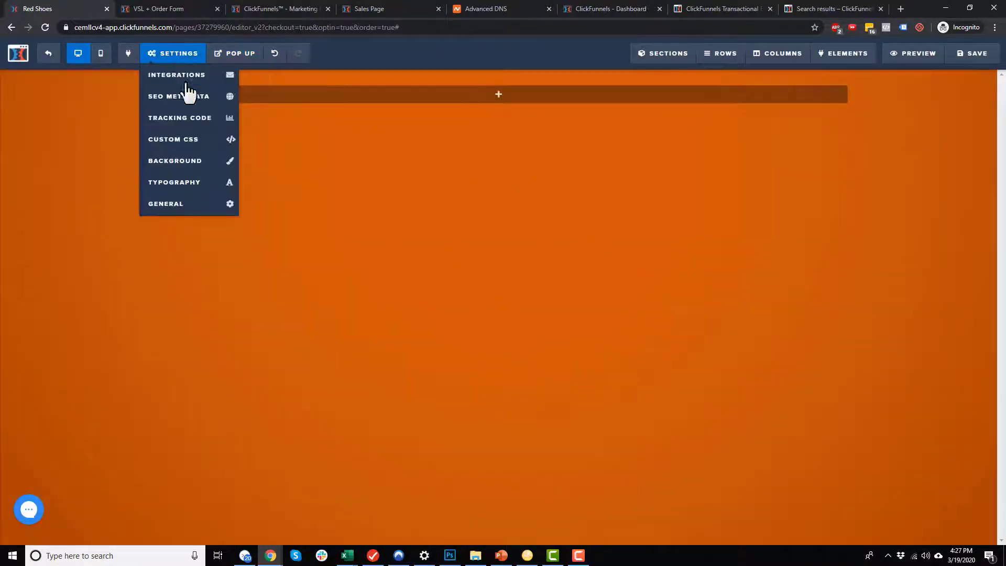
left_click(173, 159)
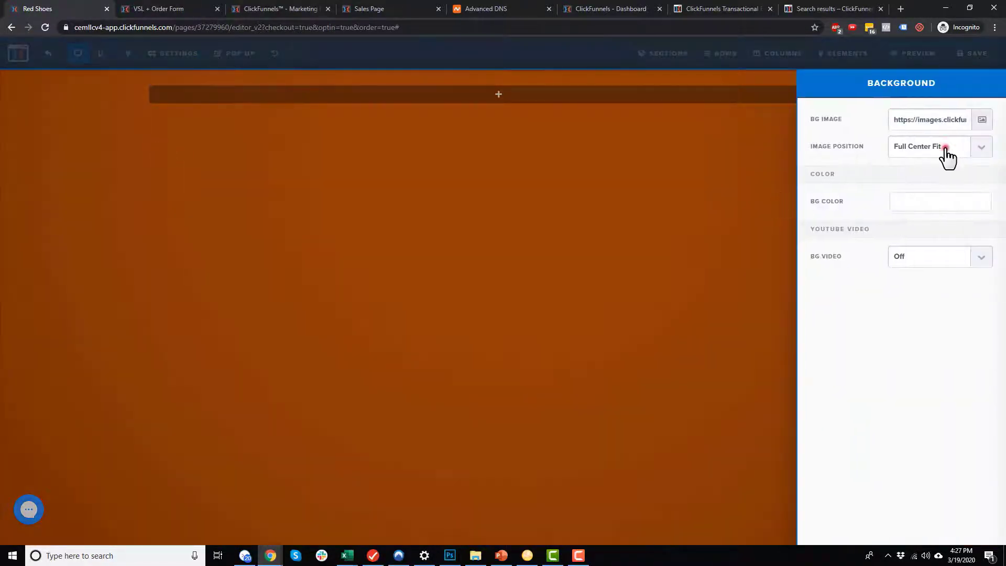
left_click(944, 151)
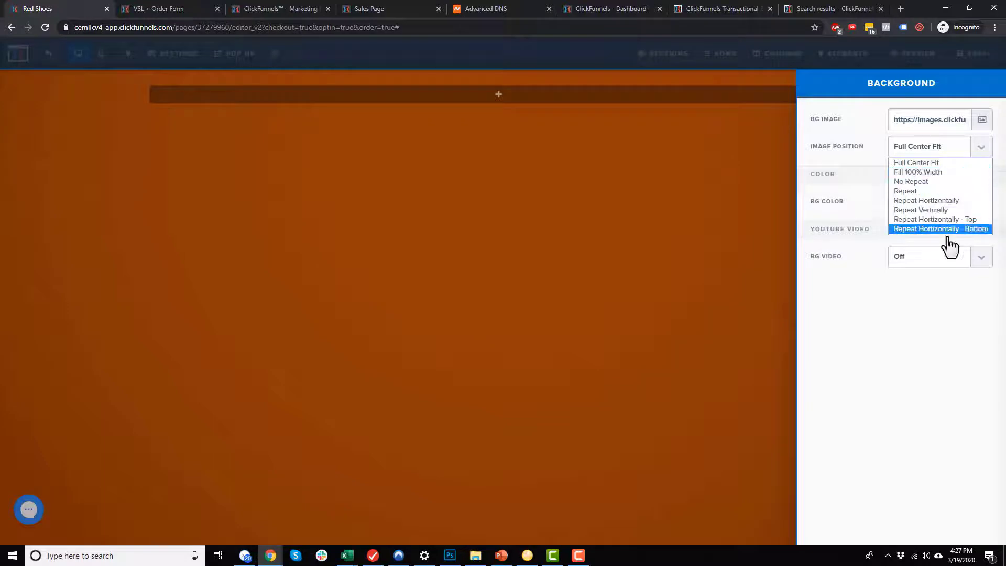
left_click(931, 296)
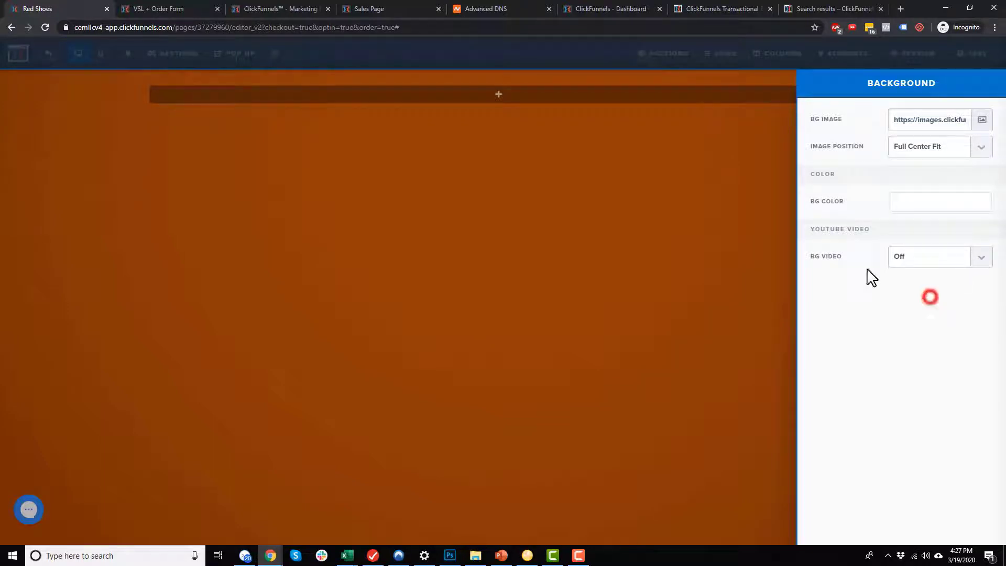
triple_click(942, 114)
key("BackSpace")
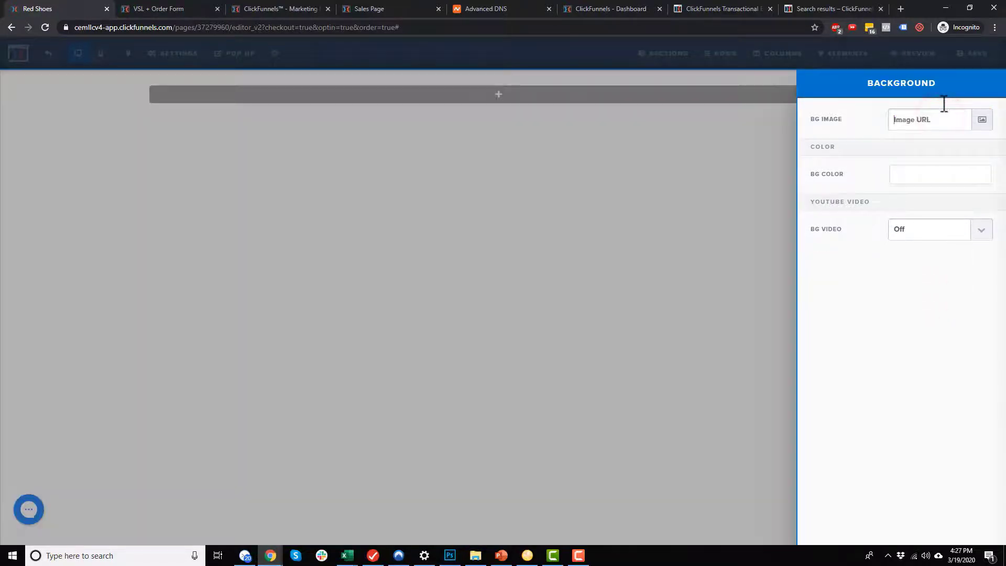
Set the page's background color to the preset gray #606060
left_click(921, 183)
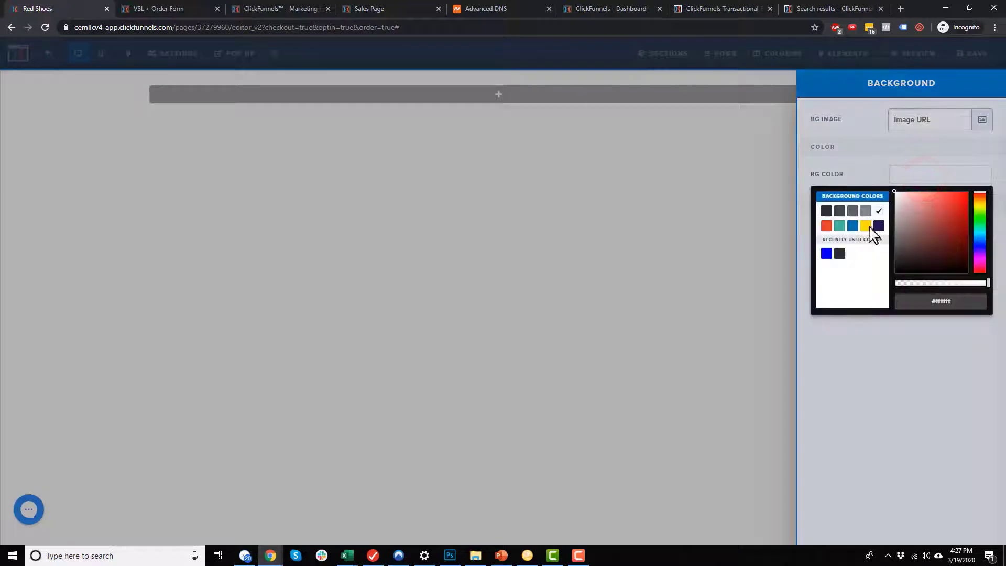
left_click(865, 225)
left_click(853, 211)
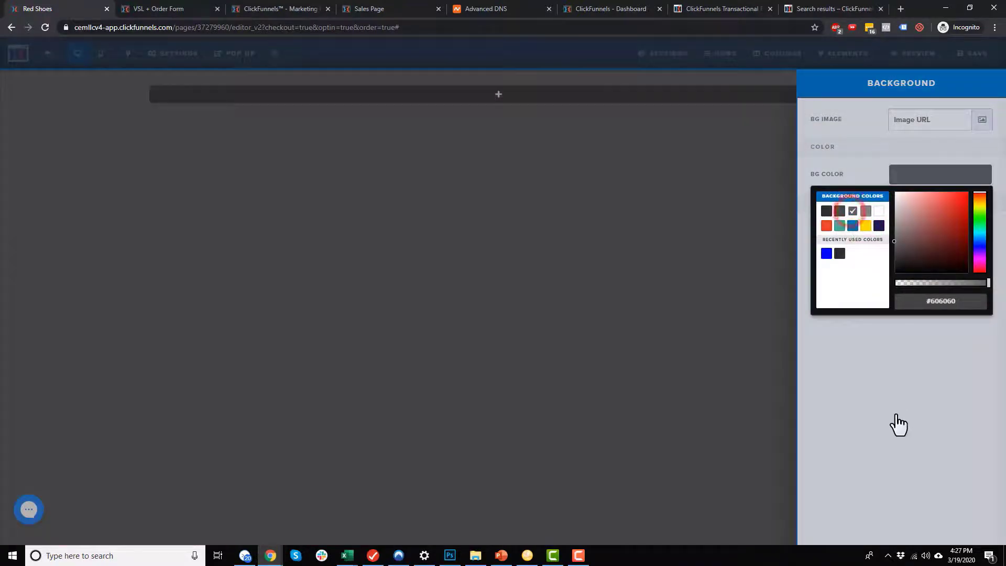
left_click(897, 416)
Switch the YouTube background video on to view its options, turn it off again and close the background settings
left_click(928, 228)
left_click(917, 253)
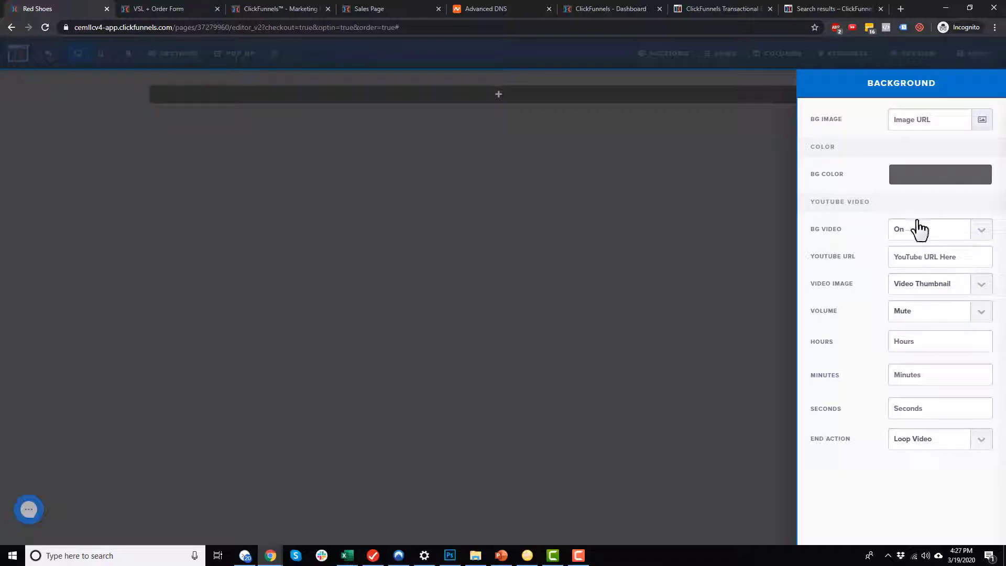
left_click(939, 231)
left_click(927, 246)
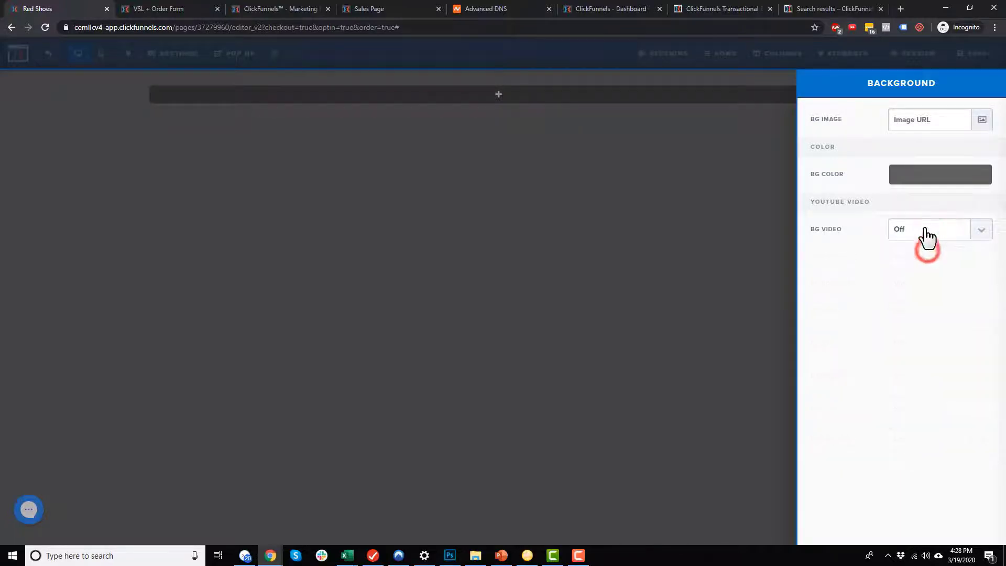
left_click(686, 166)
Set the page's content font to Ubuntu and its headline font to Fira Sans in the typography settings
mouse_move(177, 65)
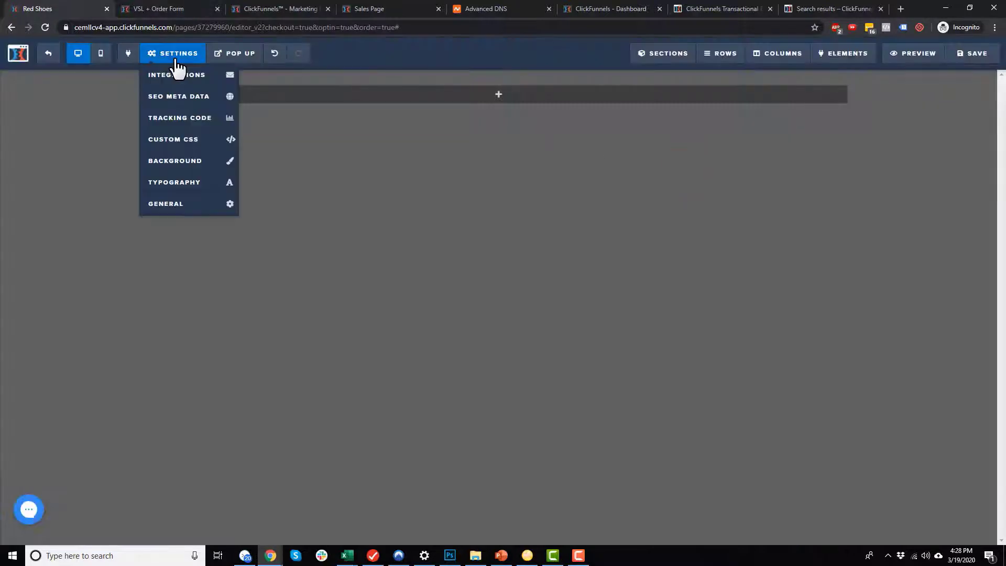
left_click(186, 182)
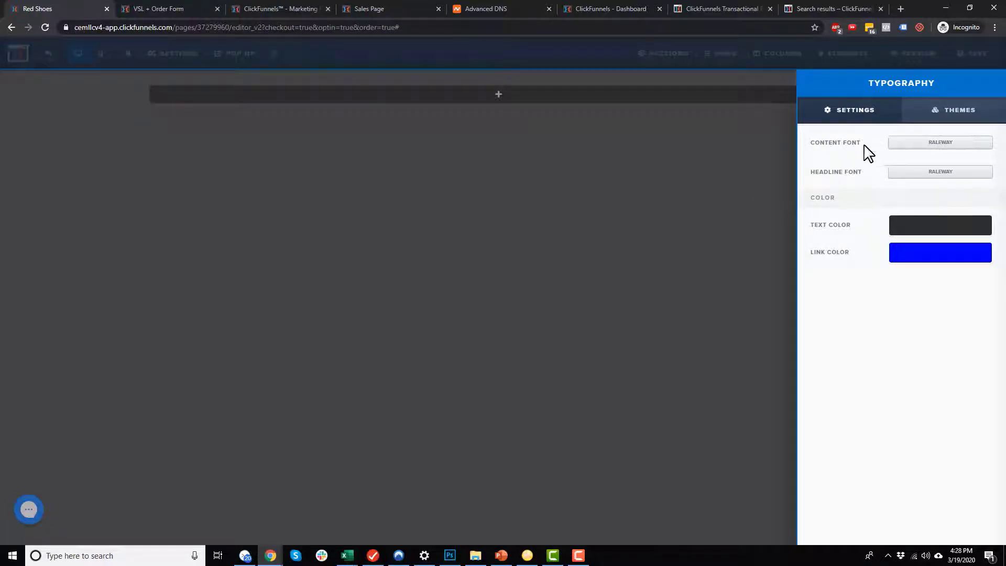
left_click(933, 145)
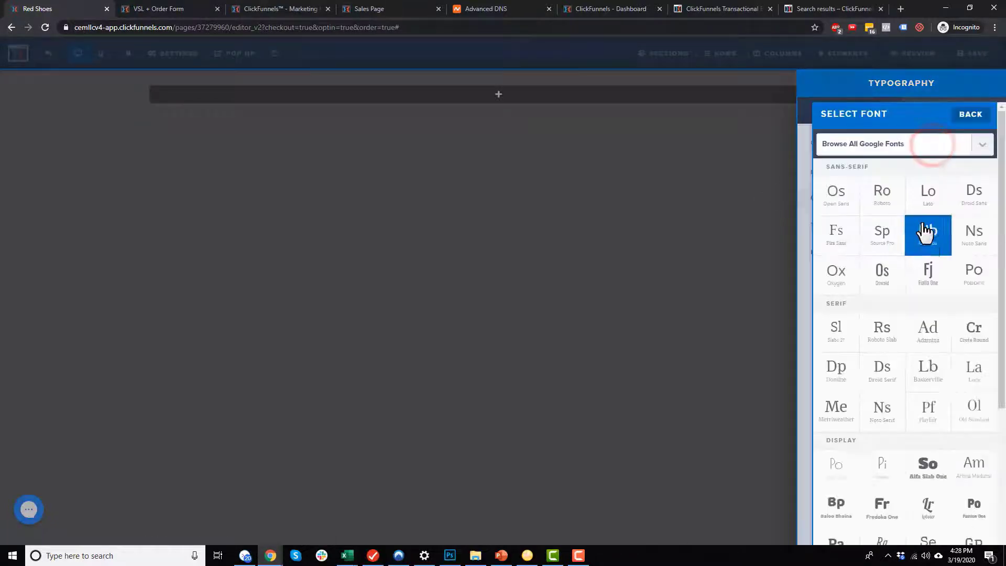
left_click(925, 232)
left_click(939, 171)
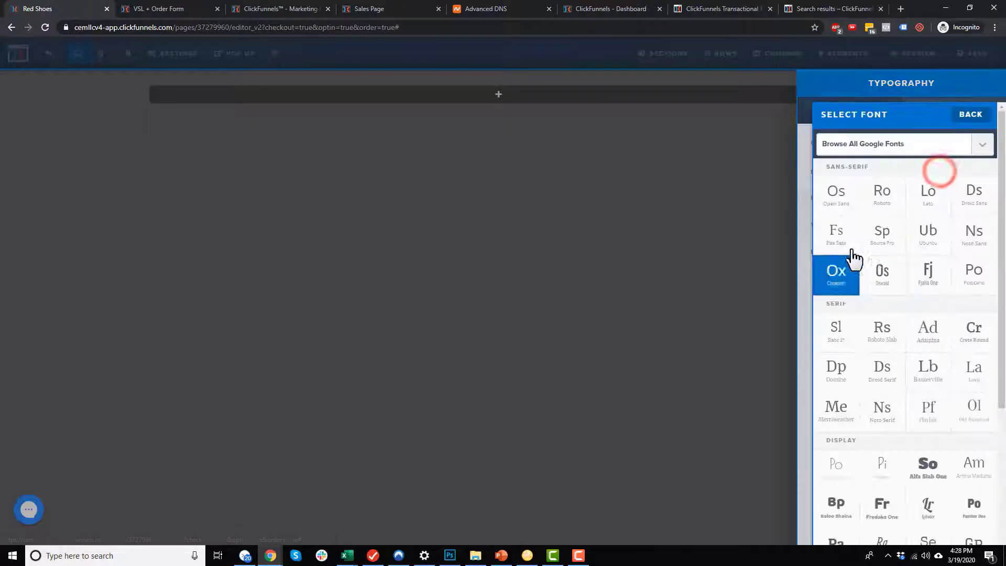
left_click(841, 242)
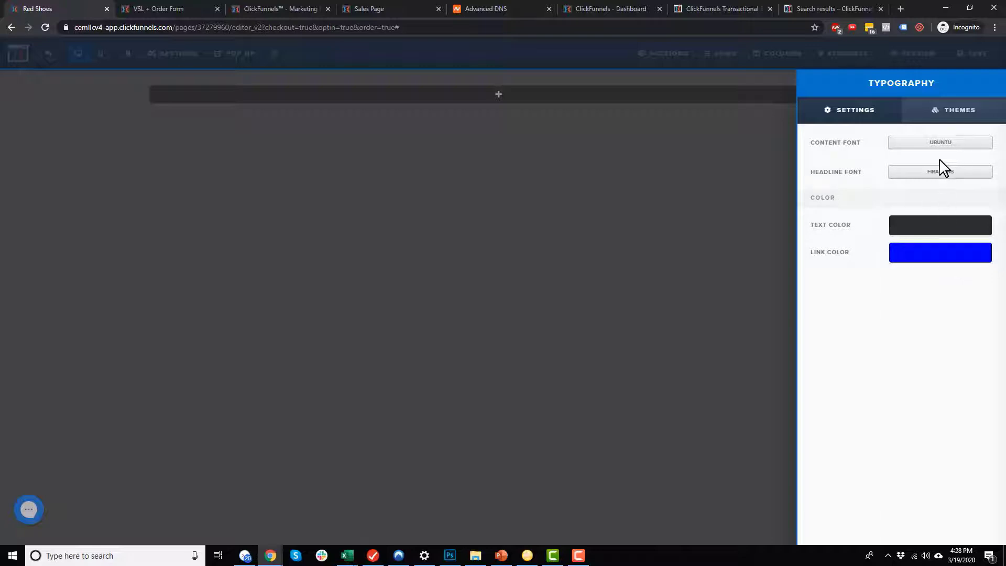
Apply the Arvo / PT Sans typography theme to the page and close the typography settings
left_click(944, 111)
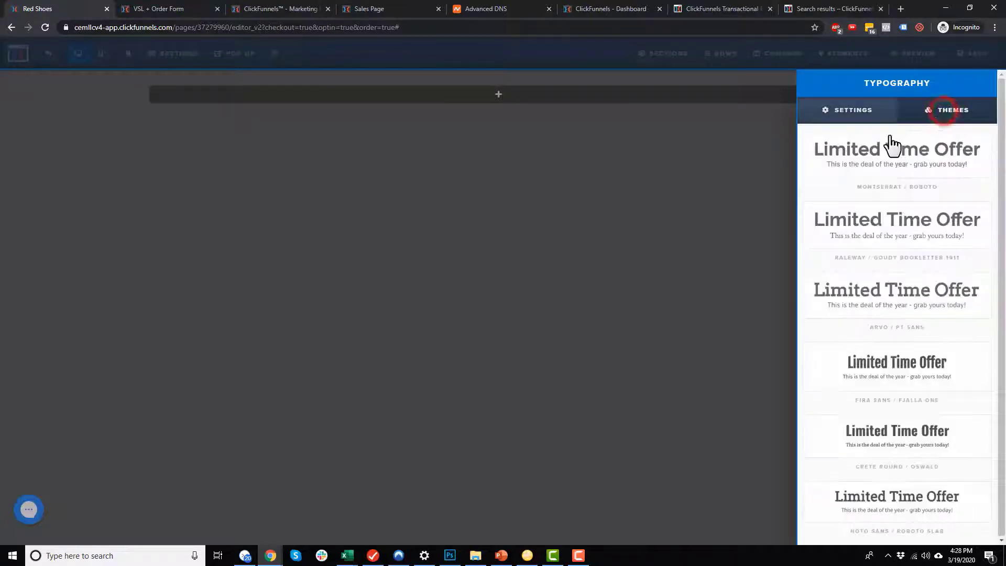
left_click(921, 296)
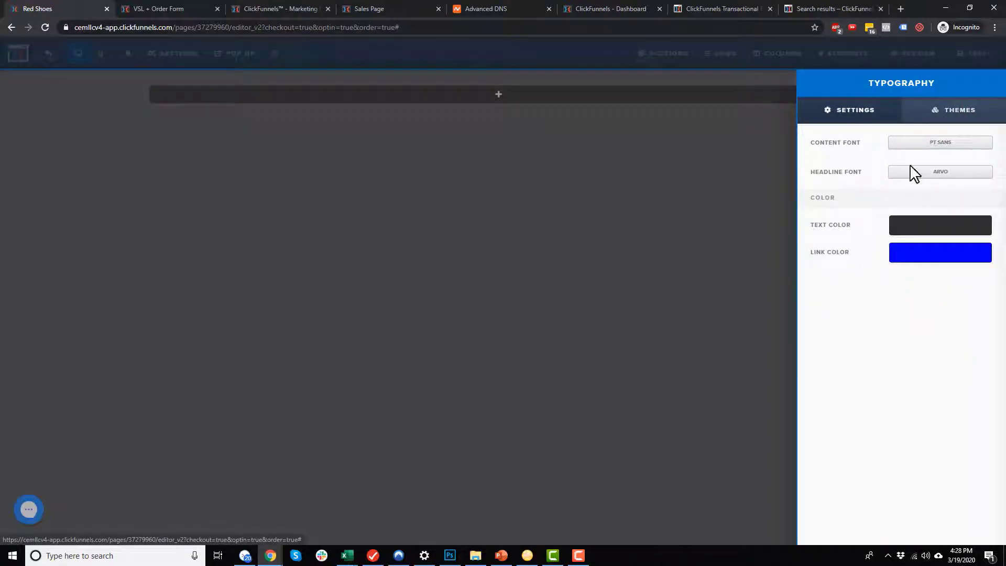
left_click(750, 199)
Look over the submit destination in the page's general settings, close them and save the page
left_click(173, 53)
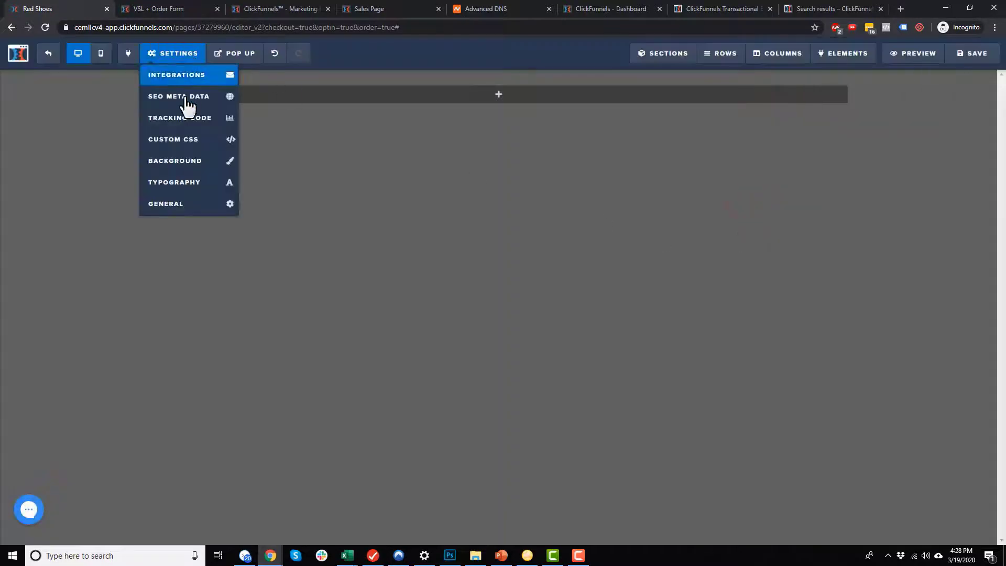
left_click(186, 203)
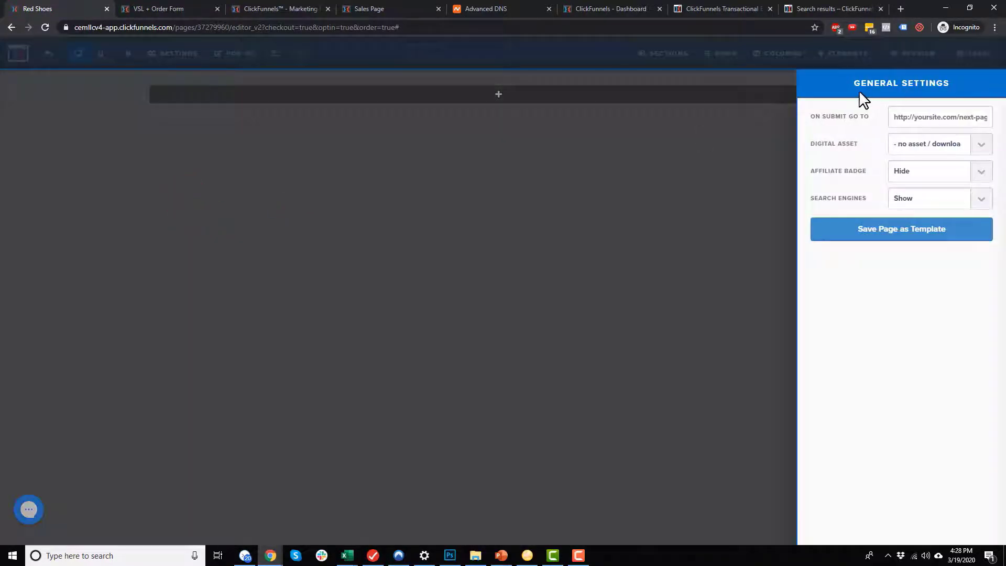
left_click(894, 117)
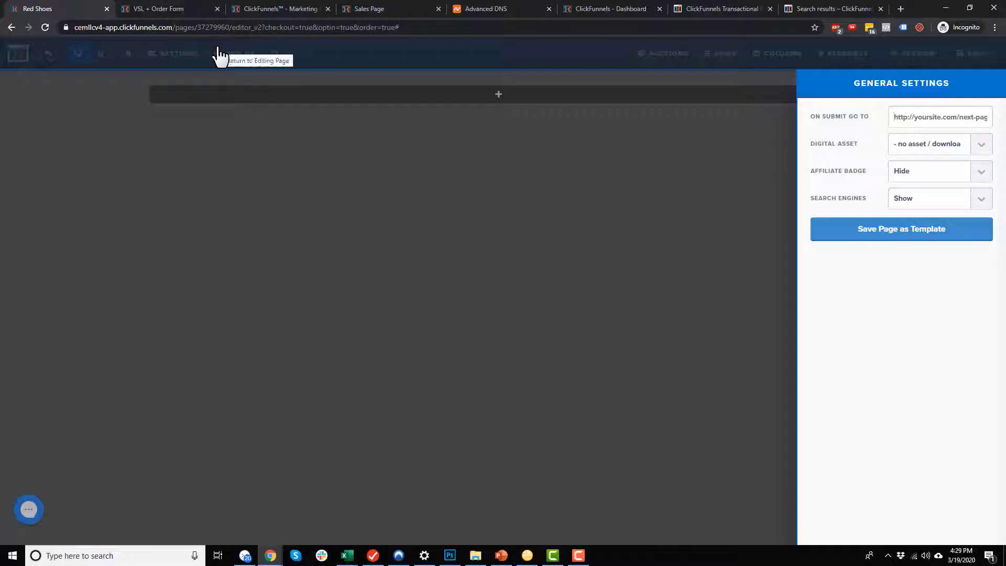
left_click(560, 190)
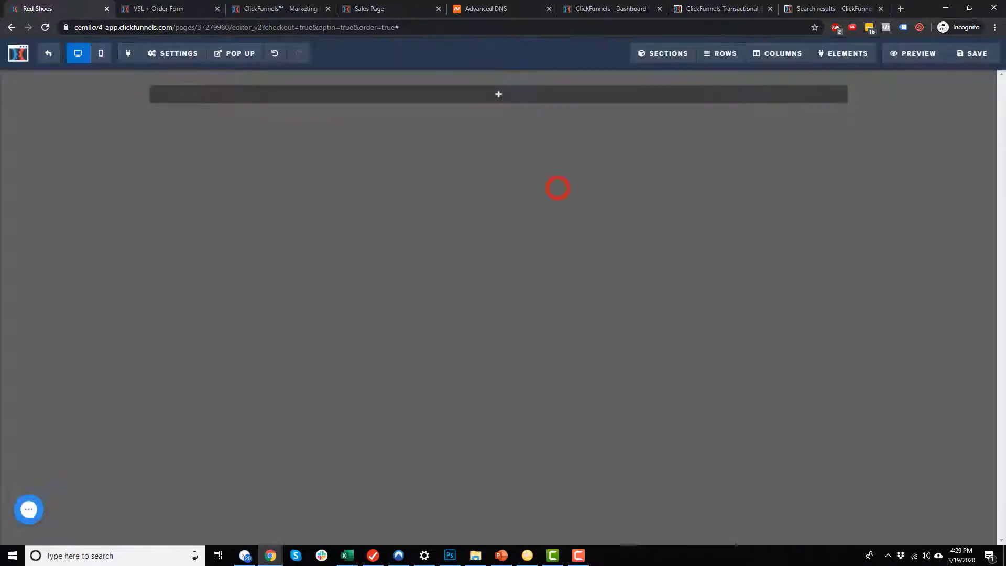
left_click(962, 54)
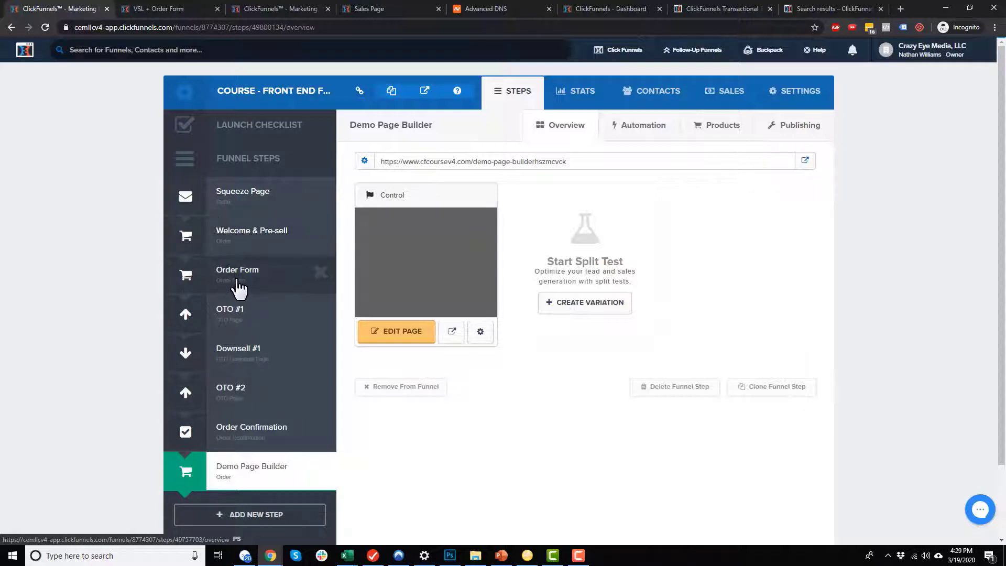
left_click(242, 273)
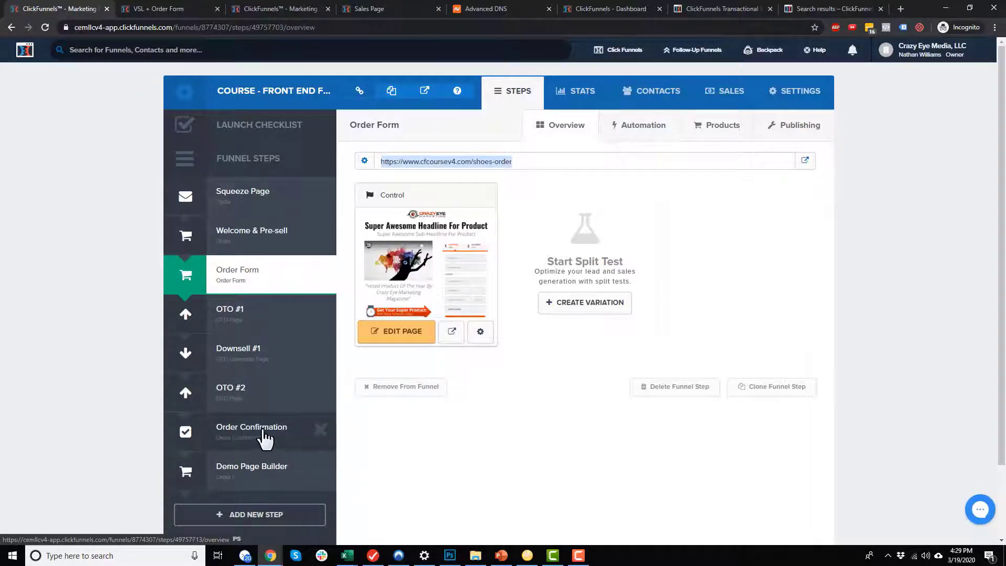
left_click(266, 464)
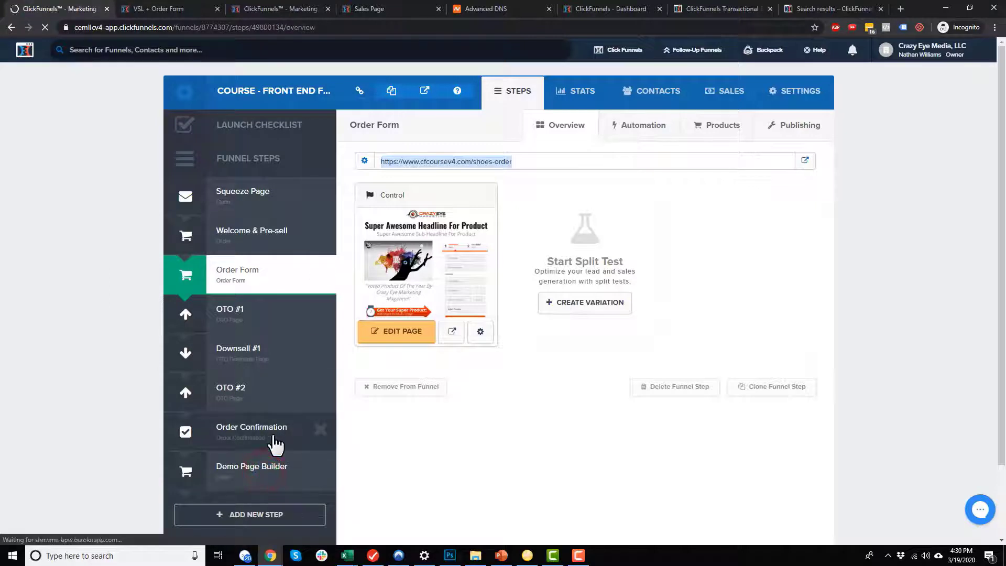
left_click(410, 332)
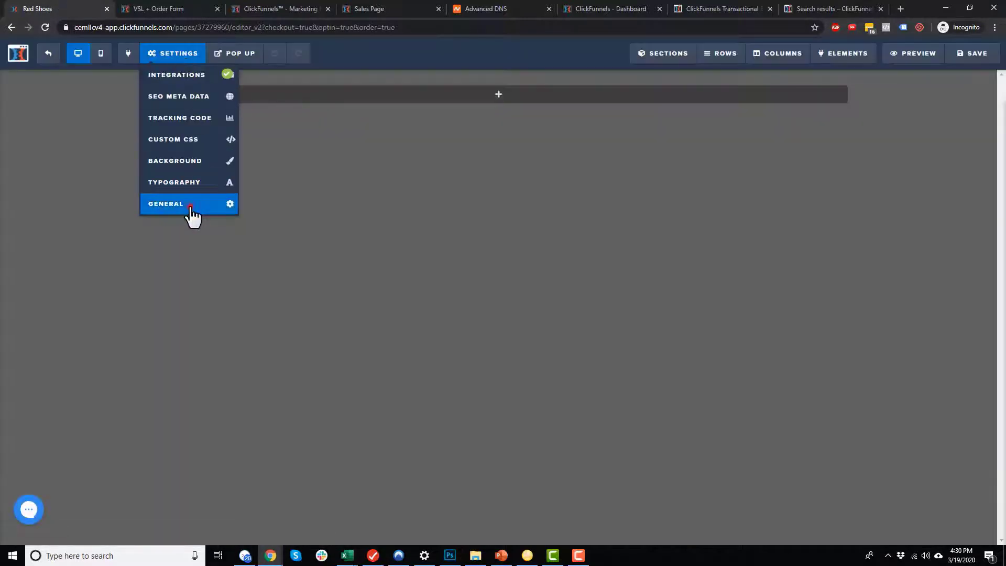
left_click(190, 207)
left_click(919, 107)
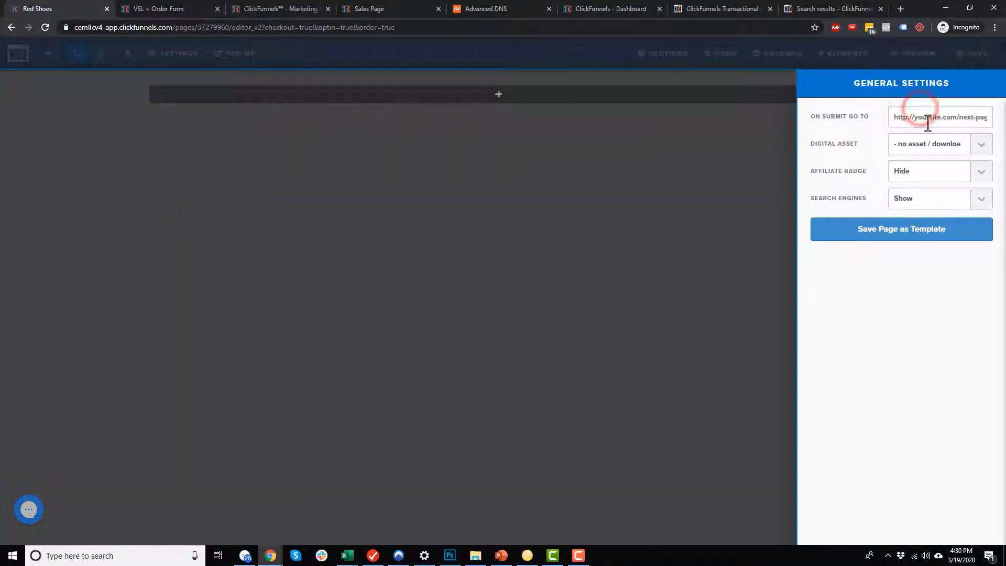
key("ctrl+v")
key("ctrl+a")
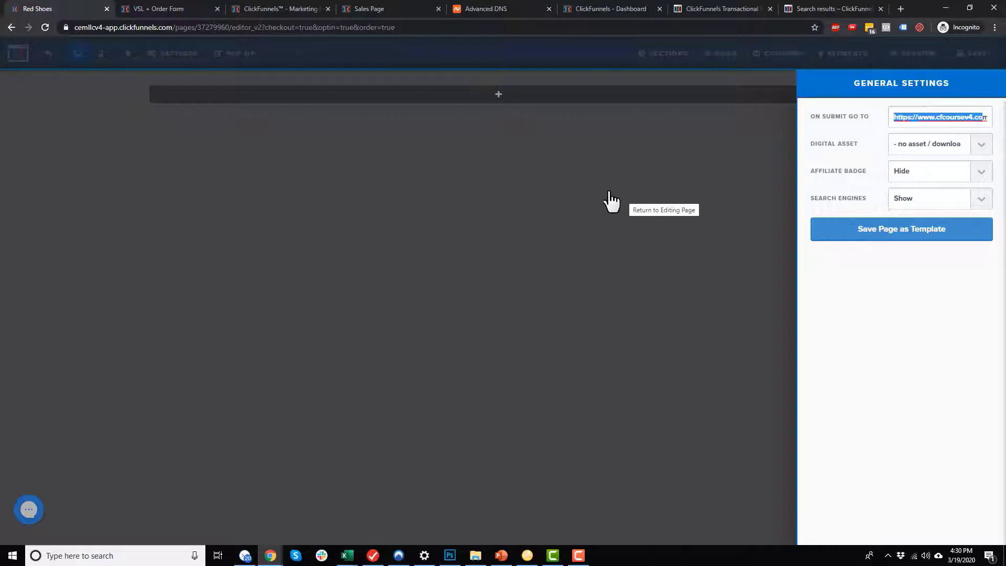
left_click_drag(934, 118, 972, 115)
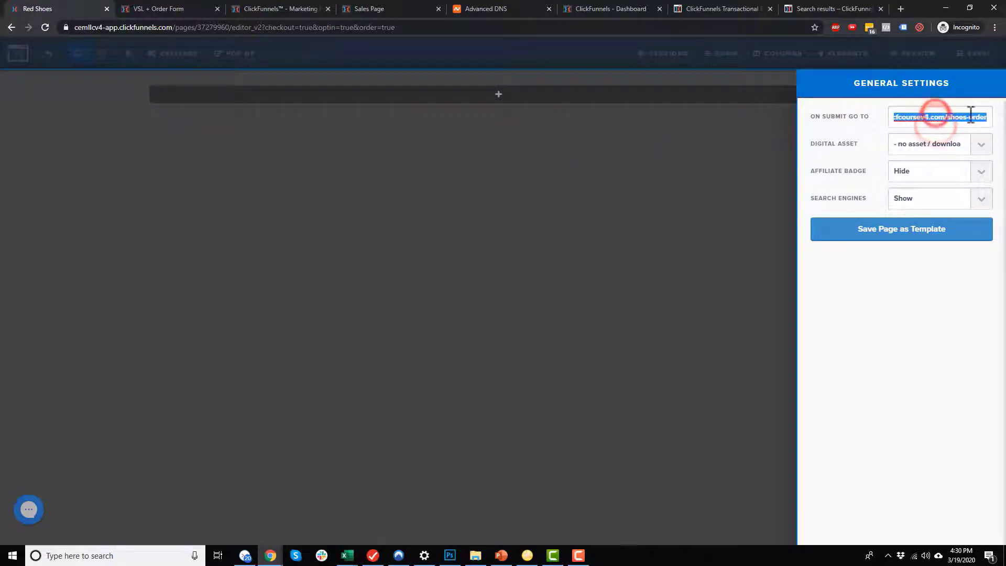
Look over the digital asset field and the affiliate badge options, leaving the badge set to Hide
left_click(893, 147)
left_click(860, 151)
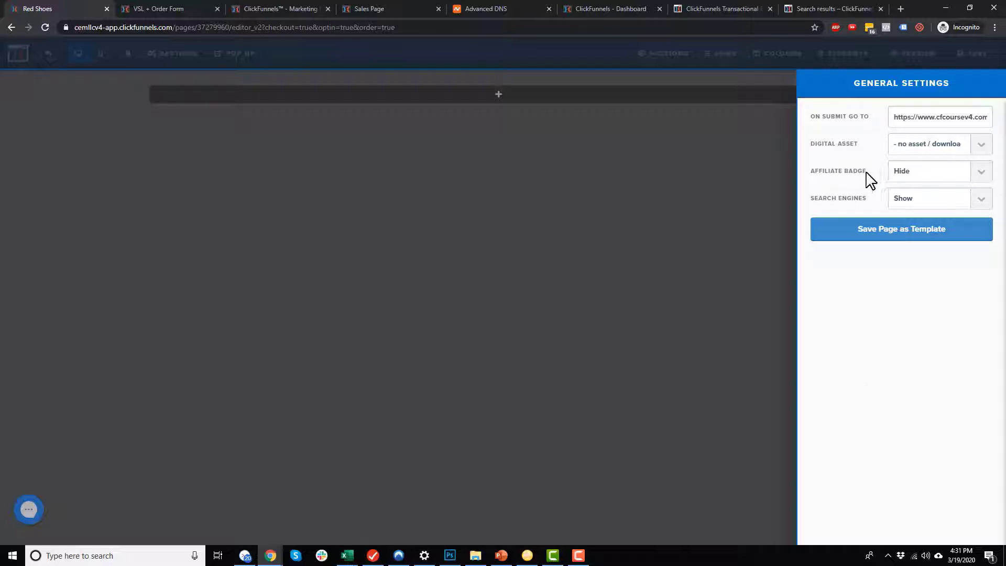
left_click(928, 176)
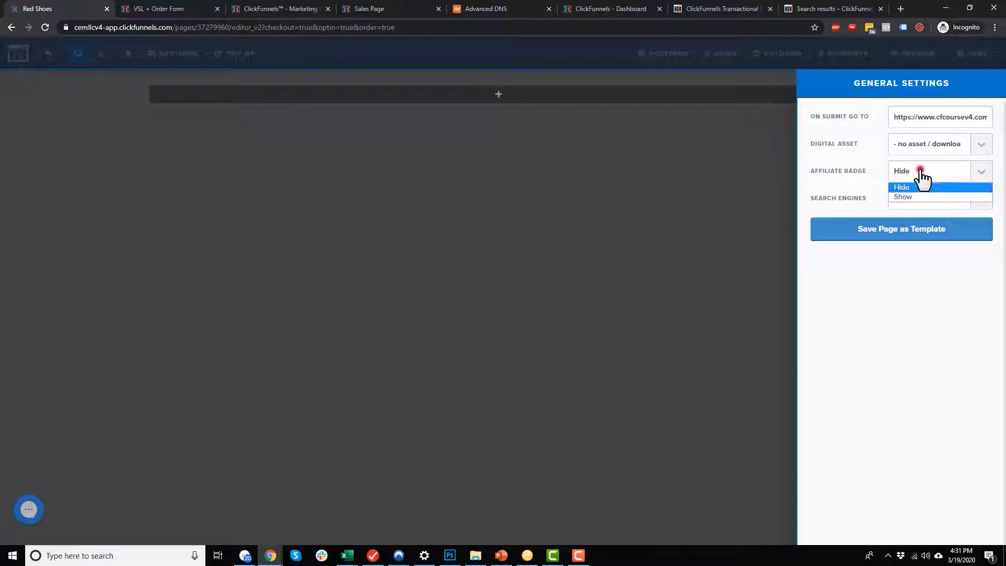
left_click(923, 184)
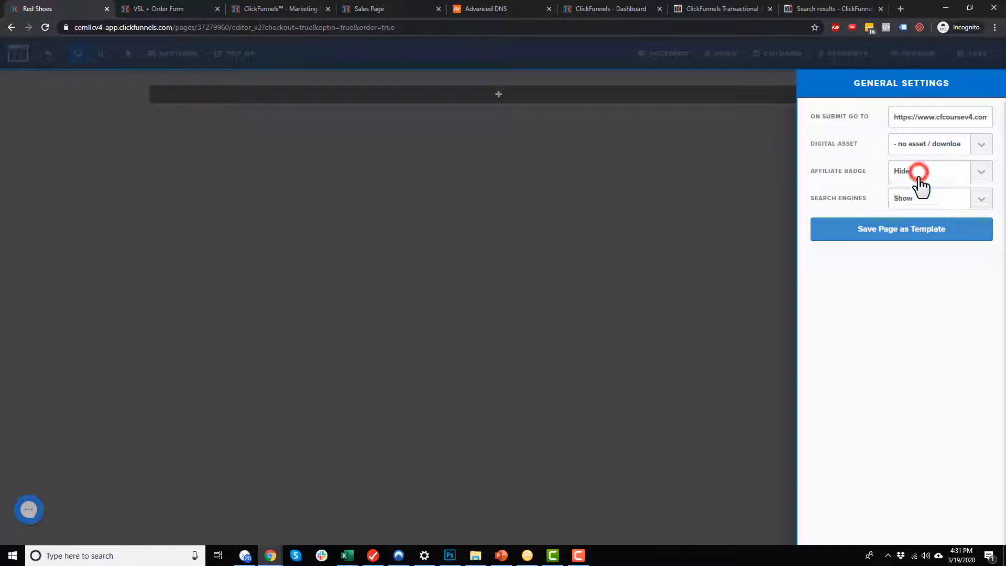
left_click(921, 174)
left_click(923, 175)
Review the search engine visibility options by switching the setting to Hide and back to Show
left_click(909, 200)
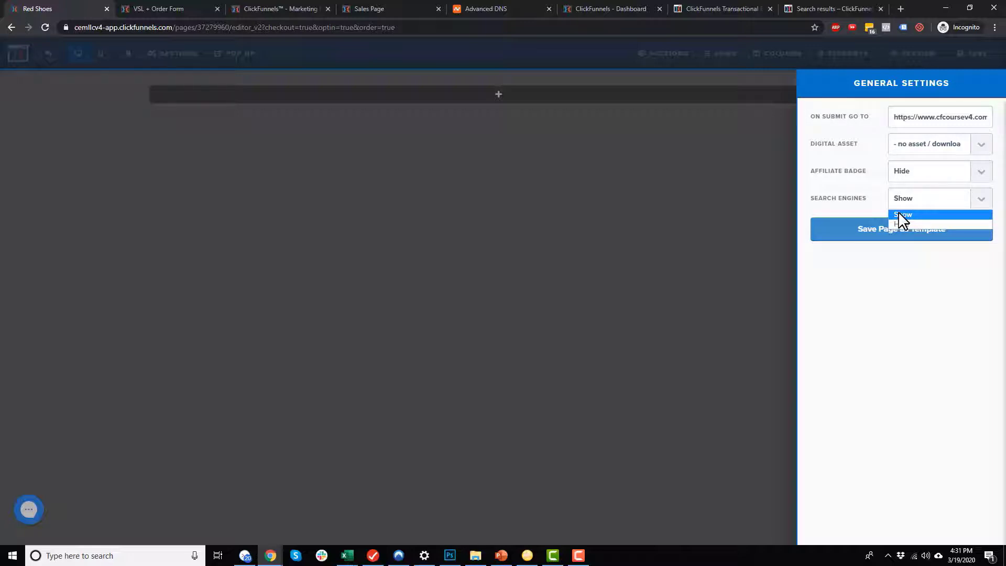
left_click(900, 215)
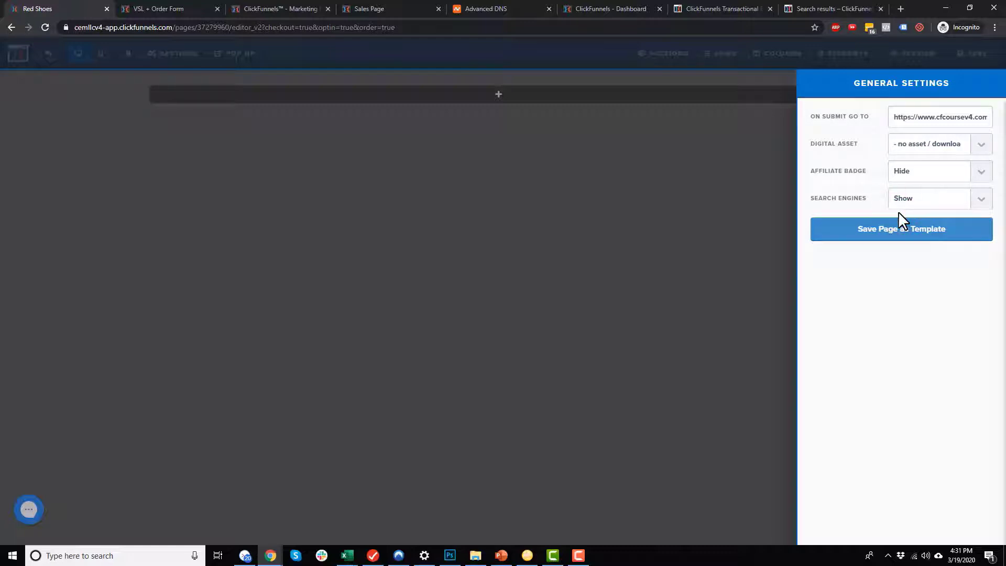
left_click(905, 201)
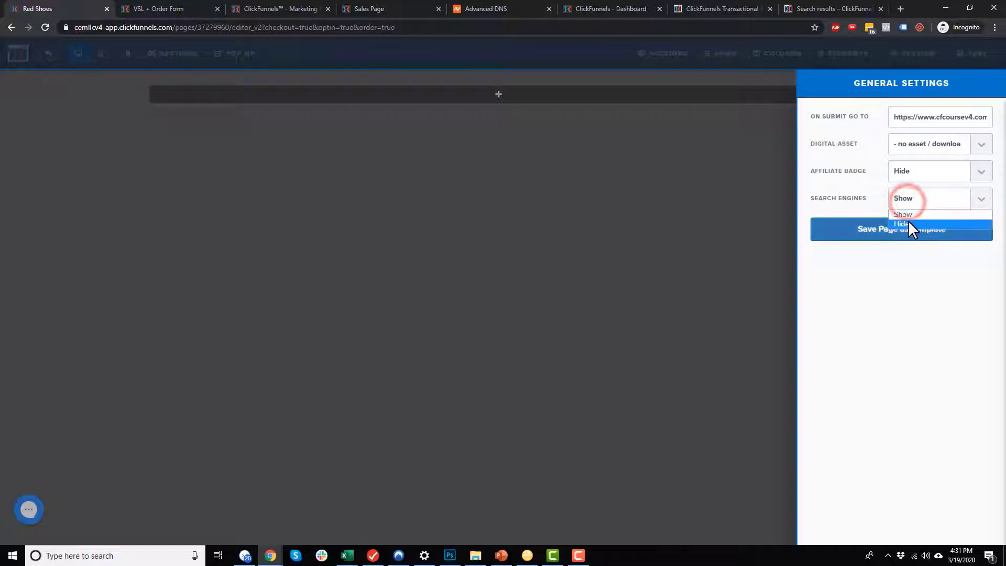
left_click(910, 224)
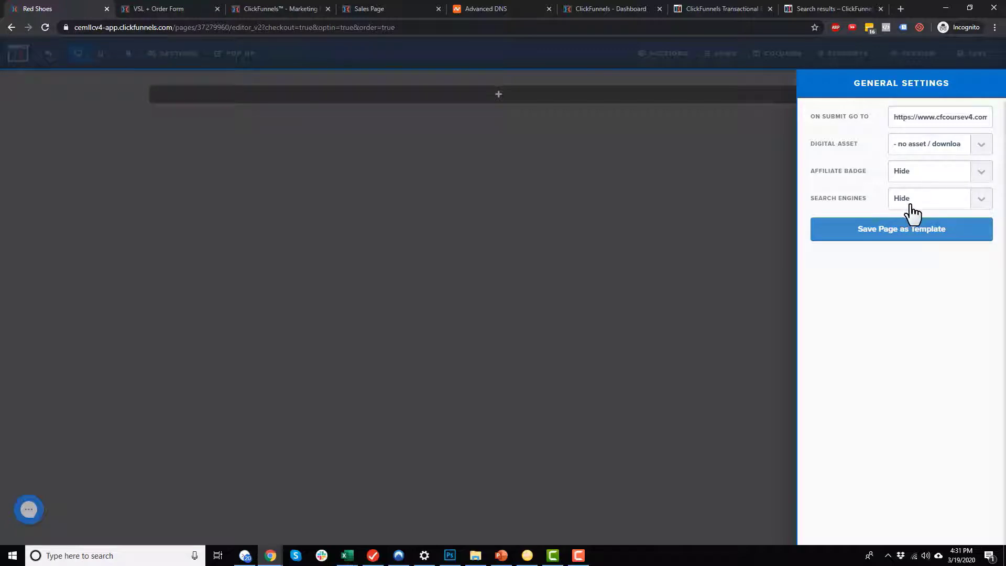
left_click(908, 203)
left_click(904, 217)
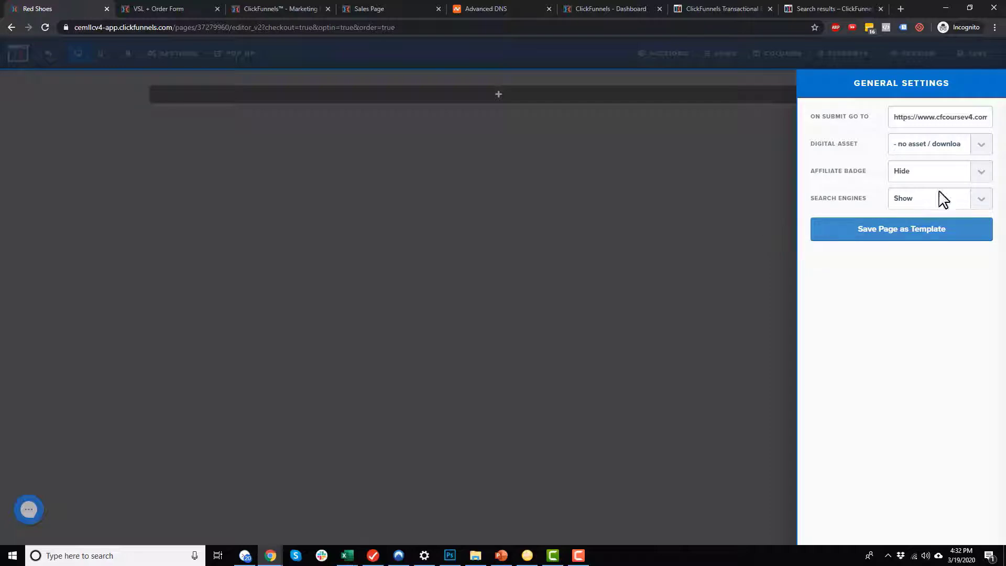
Save the page as a page template named "Blank Template"
left_click(874, 239)
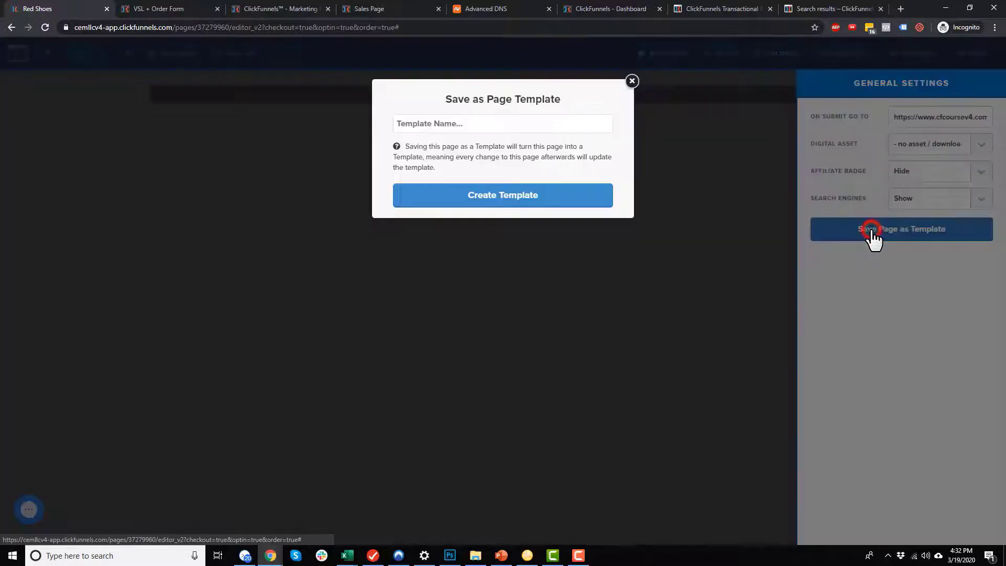
left_click(515, 122)
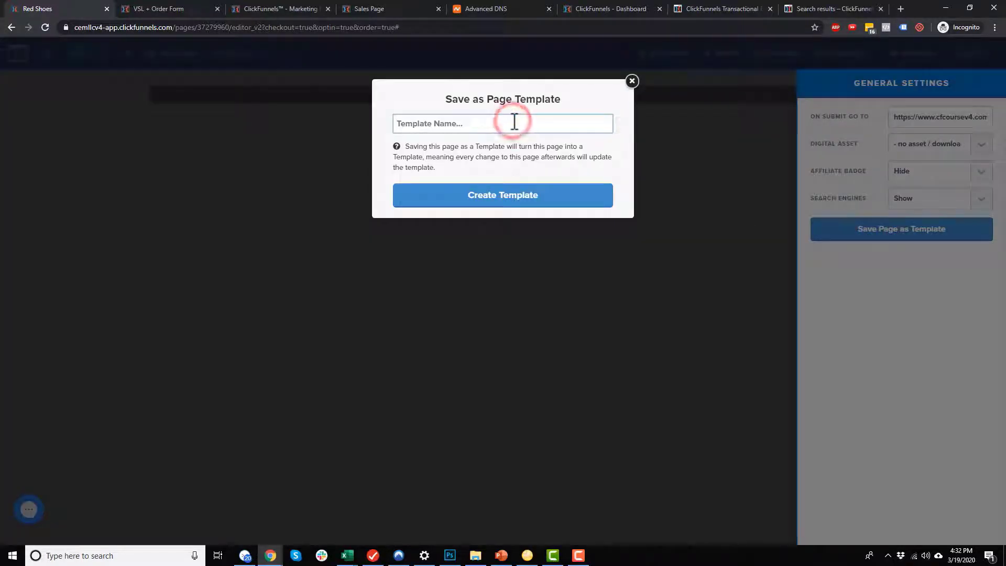
type("Blank Te")
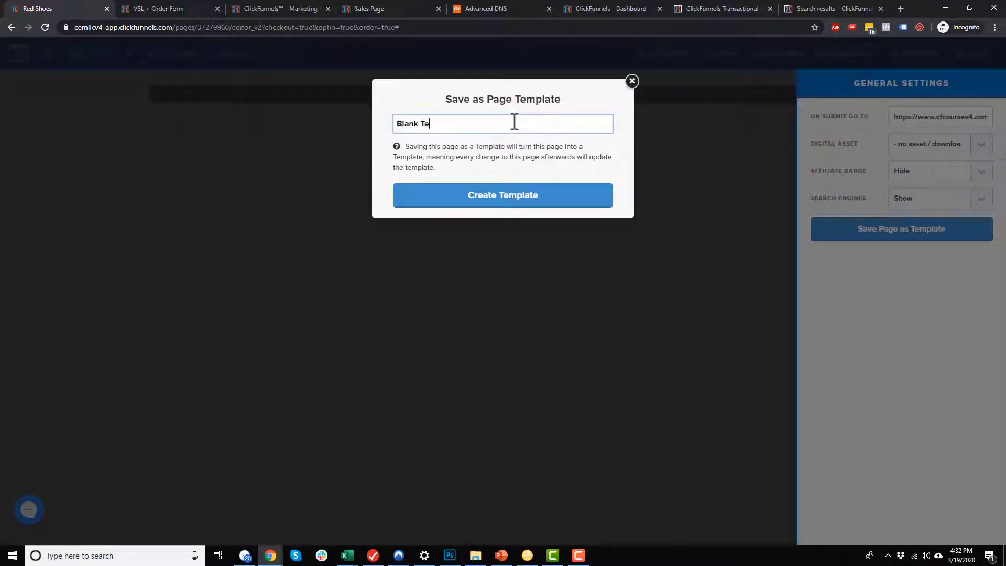
type("mplate")
left_click(540, 197)
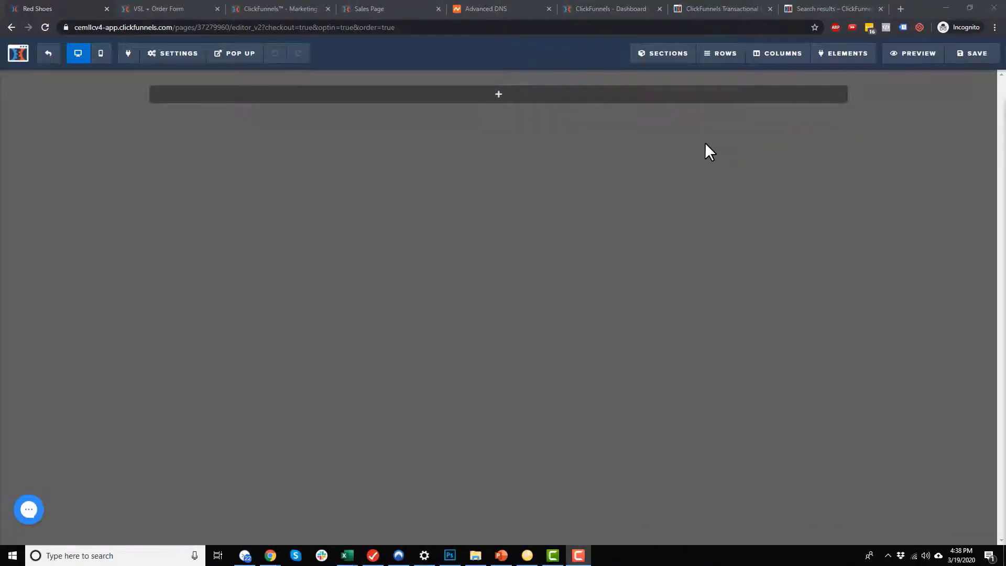
Look over the section, row and element menus and add a new Wide section to the empty page
mouse_move(662, 59)
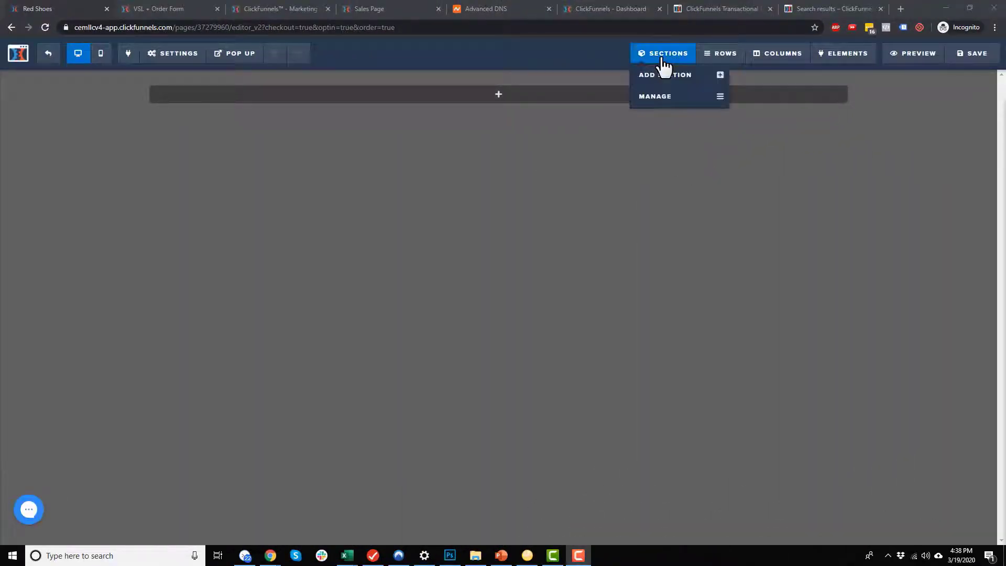
mouse_move(845, 60)
mouse_move(718, 60)
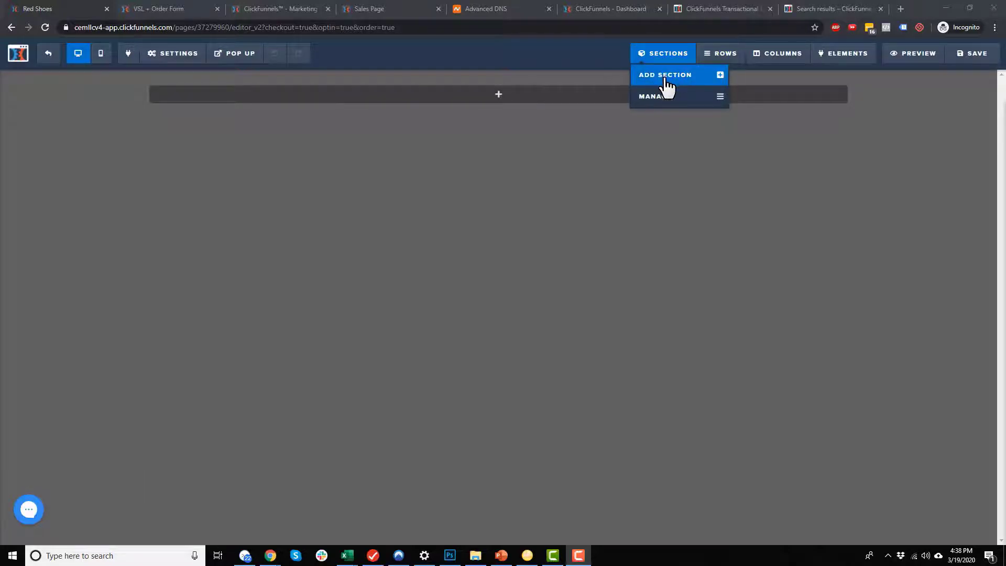
left_click(625, 178)
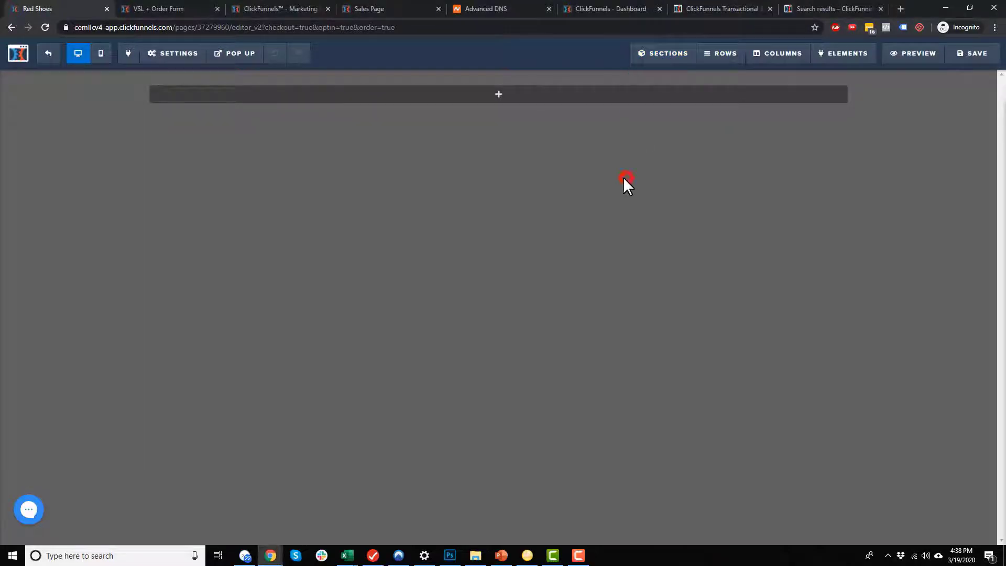
left_click(503, 96)
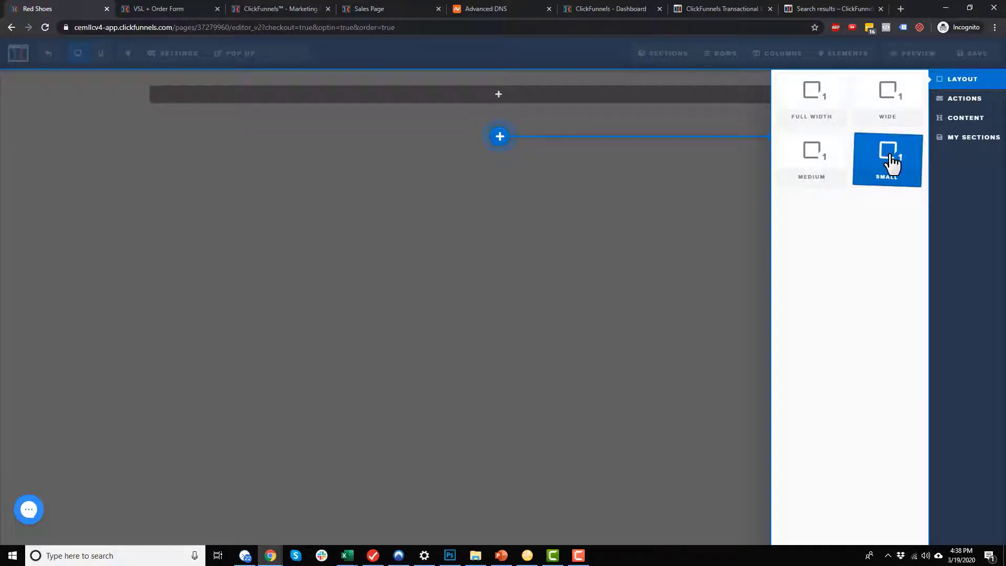
left_click(893, 116)
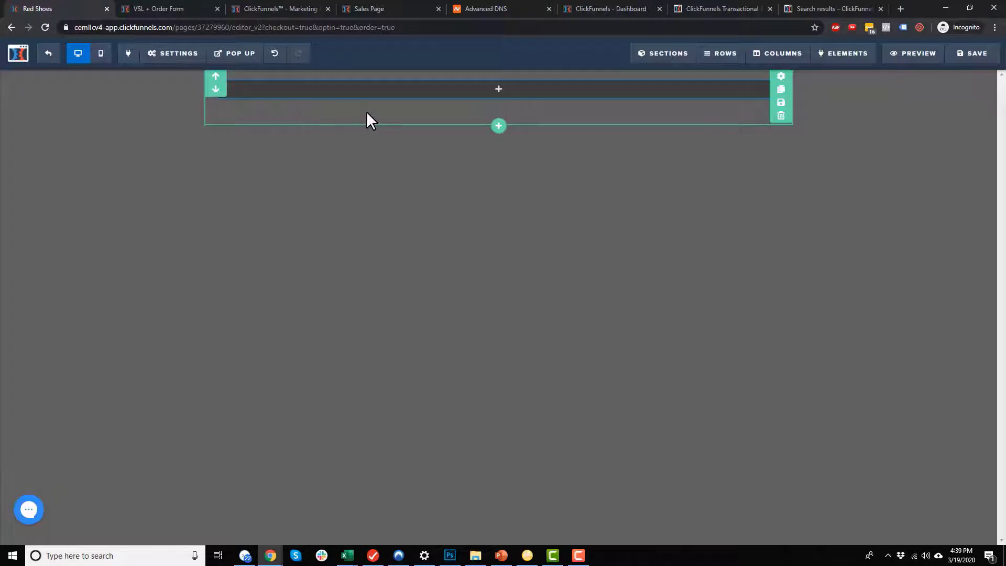
Add a 2-column row inside the new section
mouse_move(529, 95)
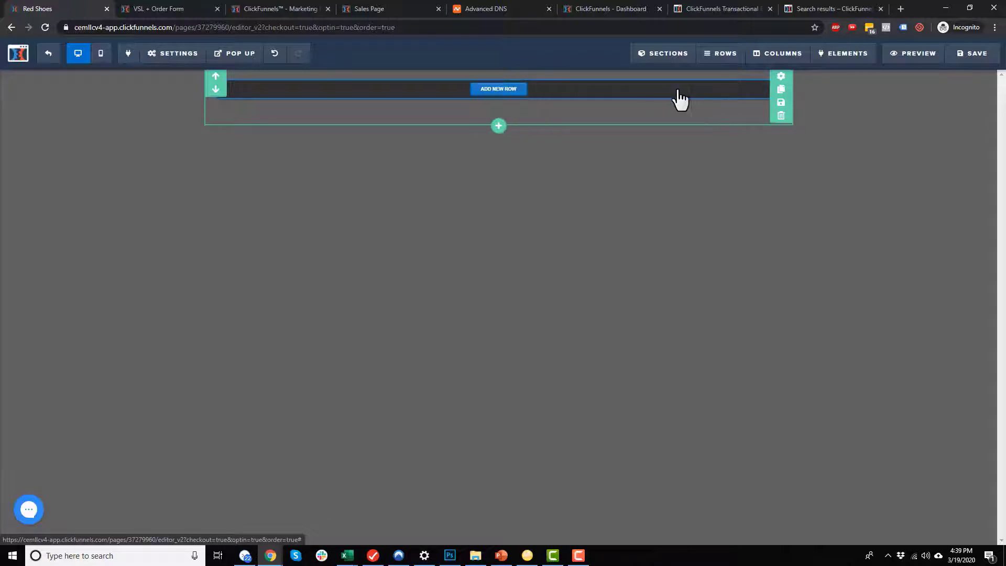
left_click(513, 90)
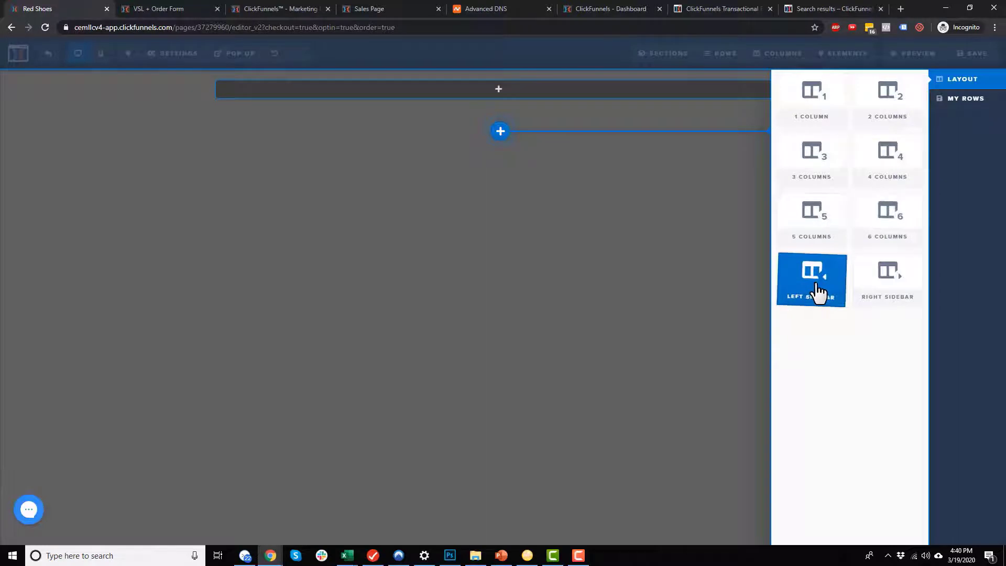
left_click(902, 116)
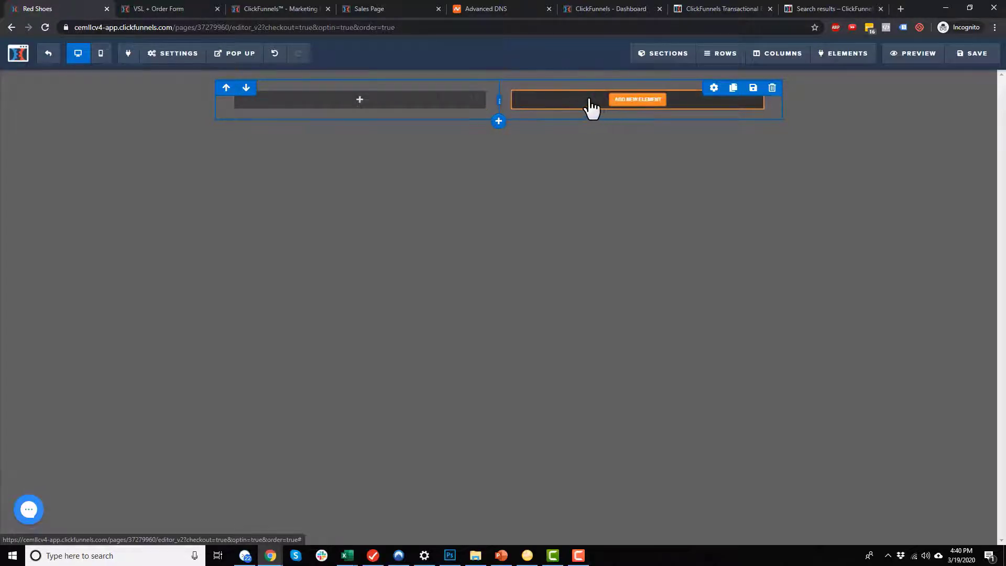
Look over the elements that can be added to the right column and close the list without adding one
left_click(630, 105)
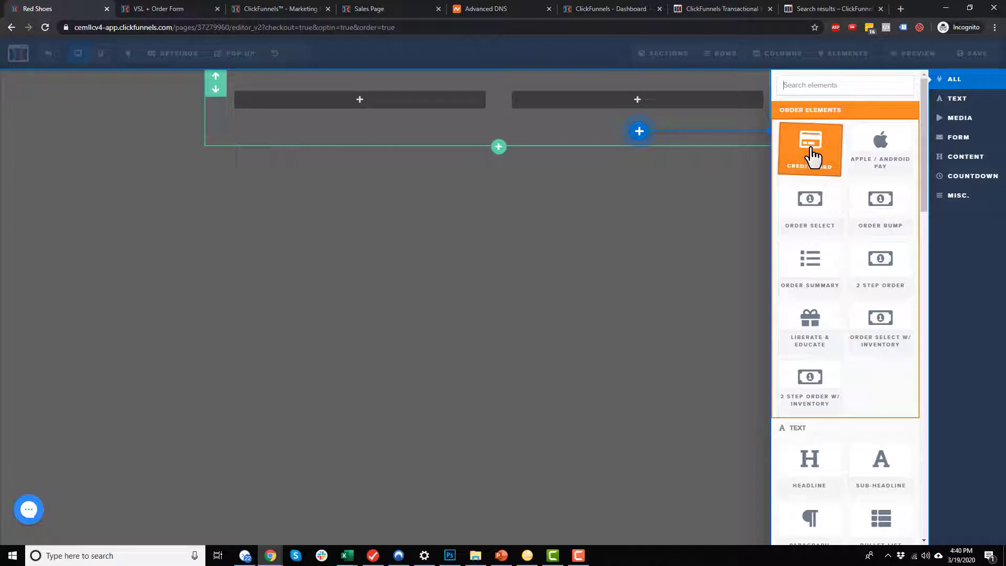
left_click(683, 207)
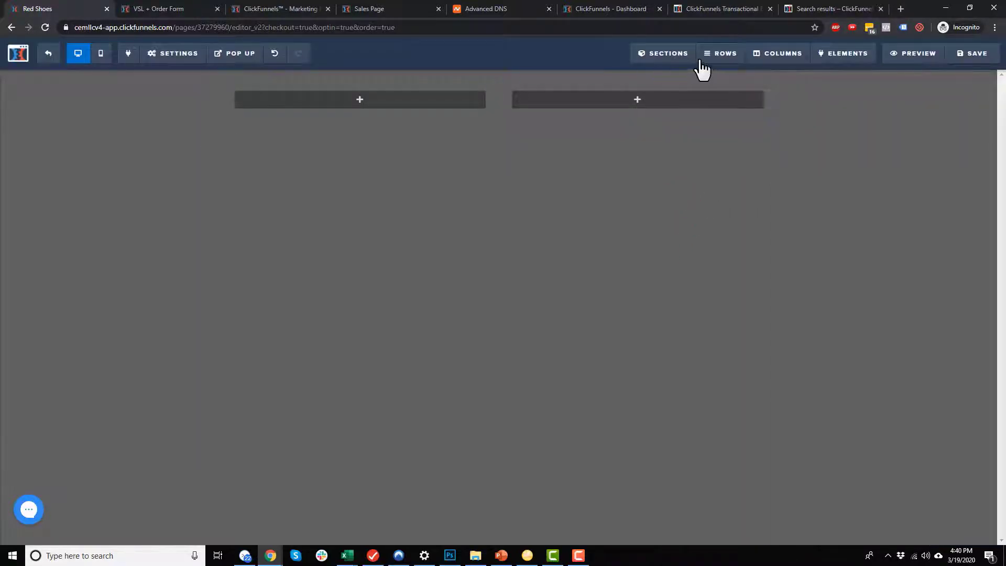
mouse_move(650, 76)
mouse_move(793, 81)
mouse_move(755, 93)
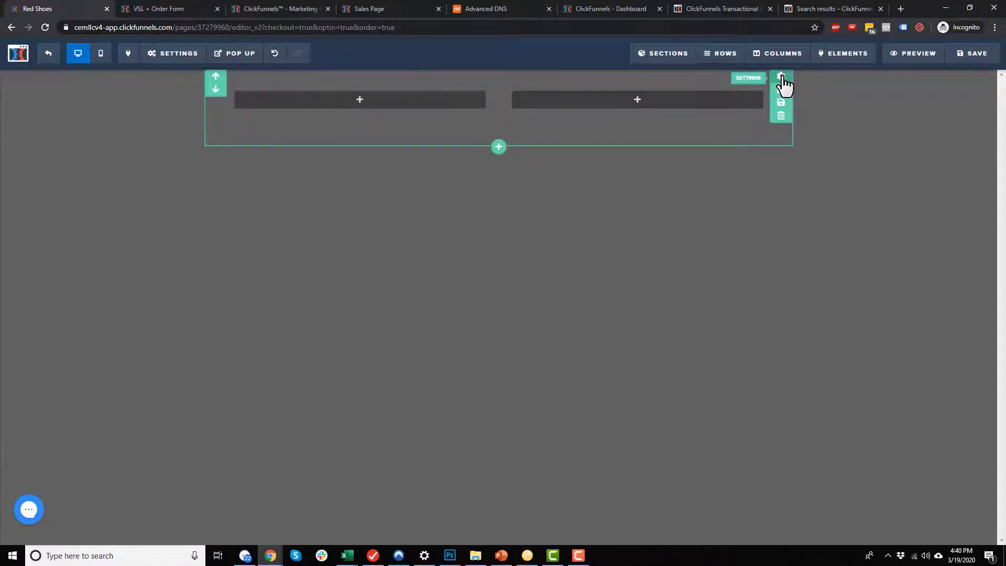
Apply the blue image from the second row of gradient backgrounds as the section's background image and close the settings
left_click(782, 77)
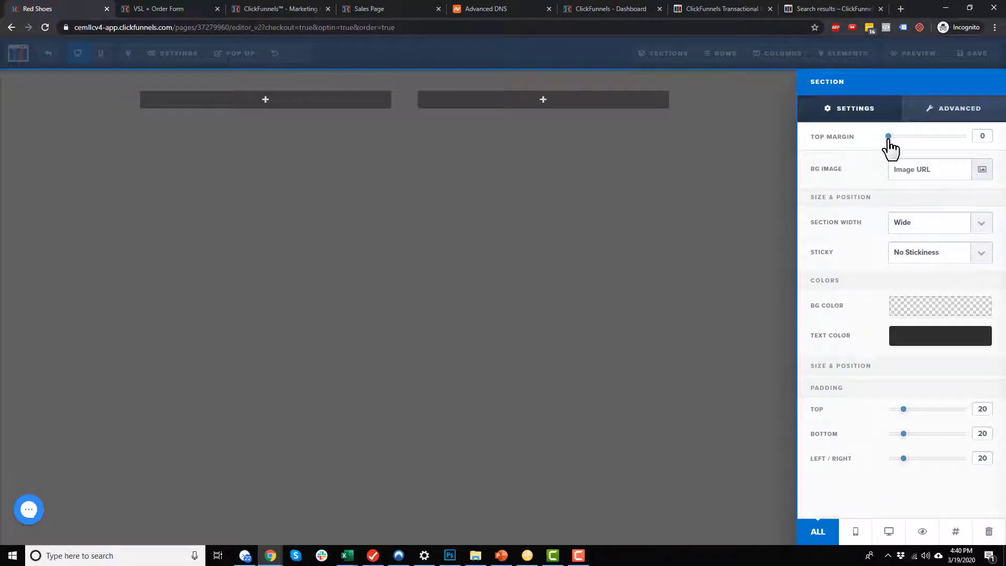
mouse_move(888, 136)
left_mouse_down()
mouse_move(936, 137)
mouse_move(884, 142)
mouse_move(928, 148)
mouse_move(866, 148)
mouse_move(883, 143)
left_mouse_up()
left_click(982, 169)
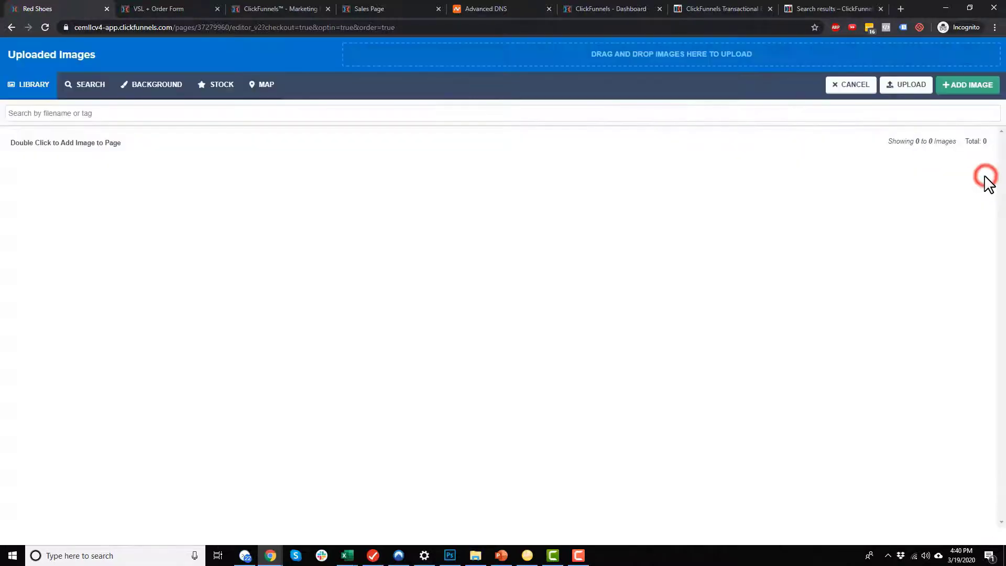
left_click(165, 90)
left_click(367, 188)
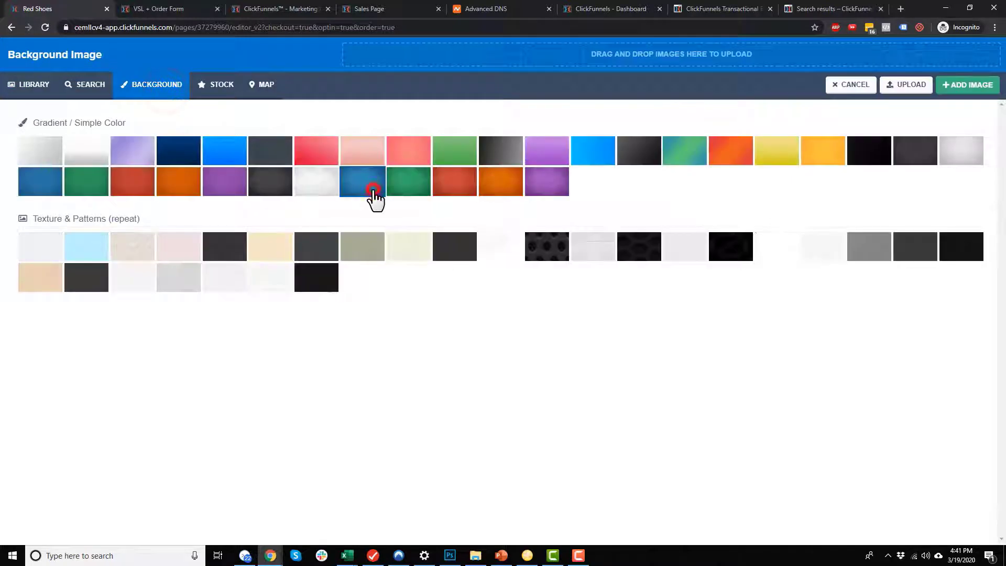
left_click(967, 86)
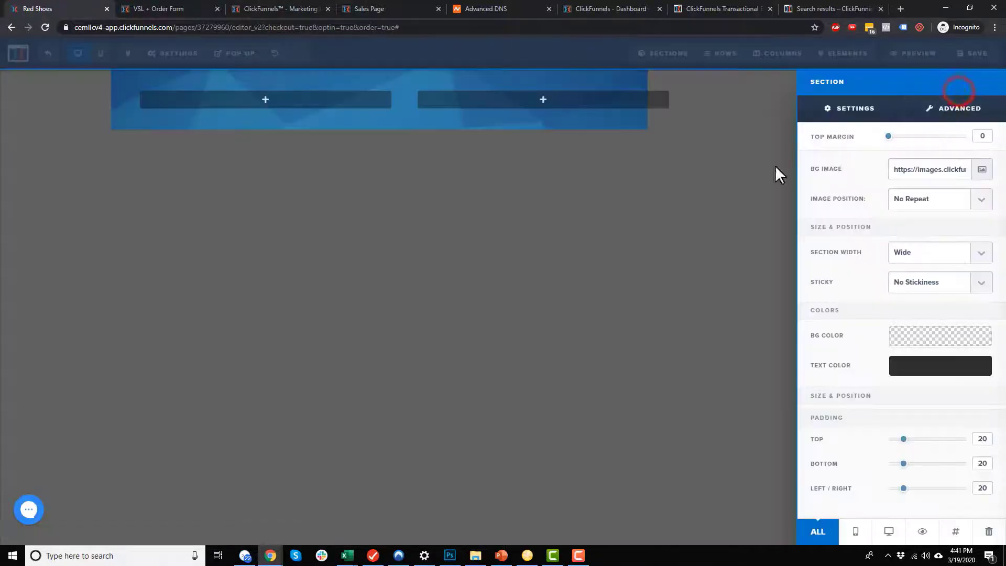
left_click(619, 116)
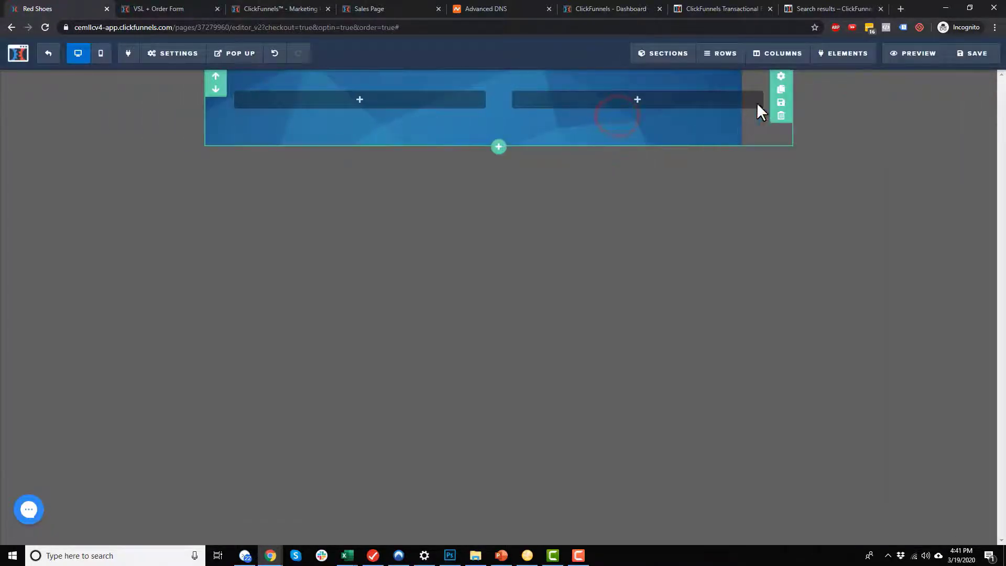
Set the section background image's position to Full Center (Parallax) and clear the image URL
left_click(781, 77)
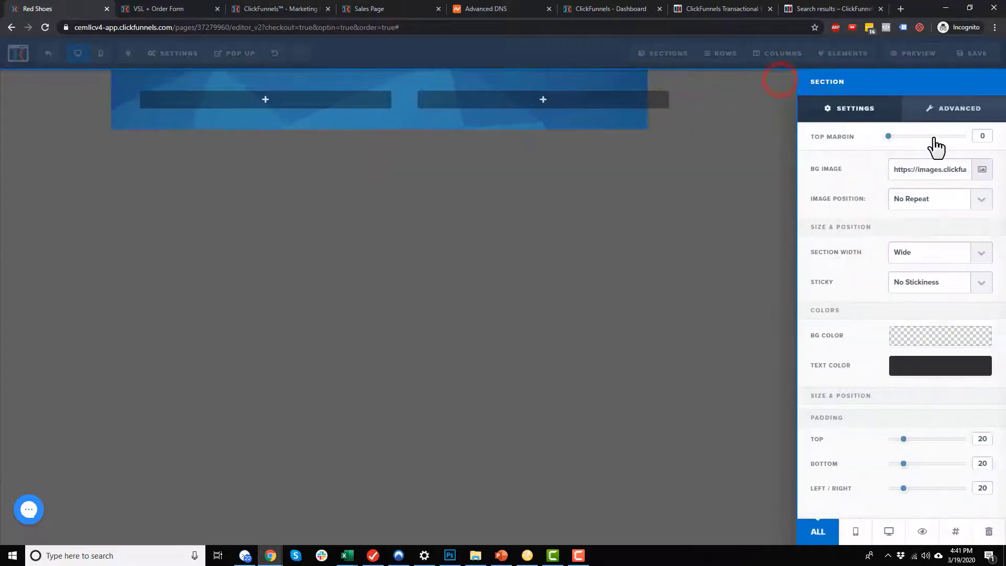
left_click(936, 201)
left_click(939, 212)
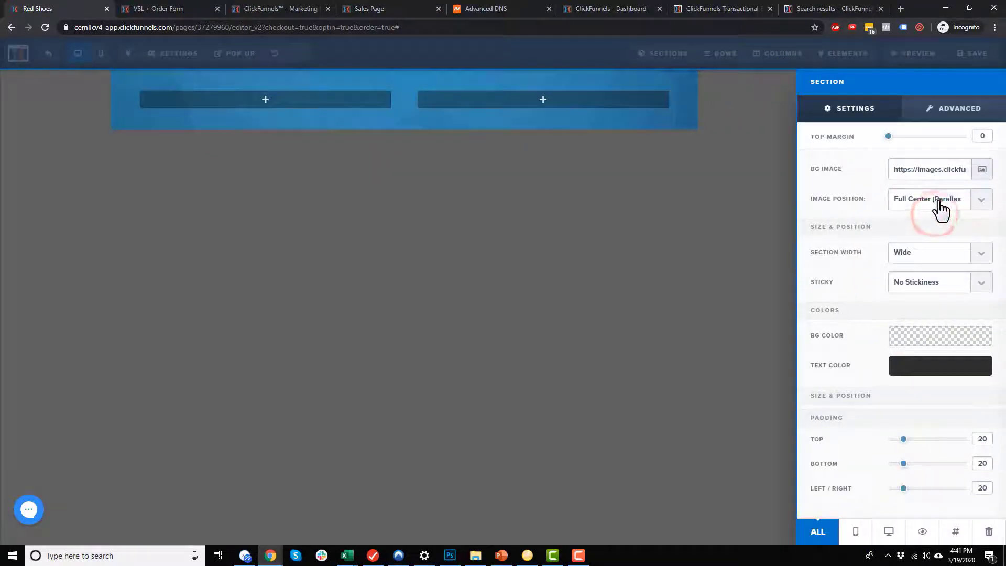
left_click(941, 209)
left_click(850, 193)
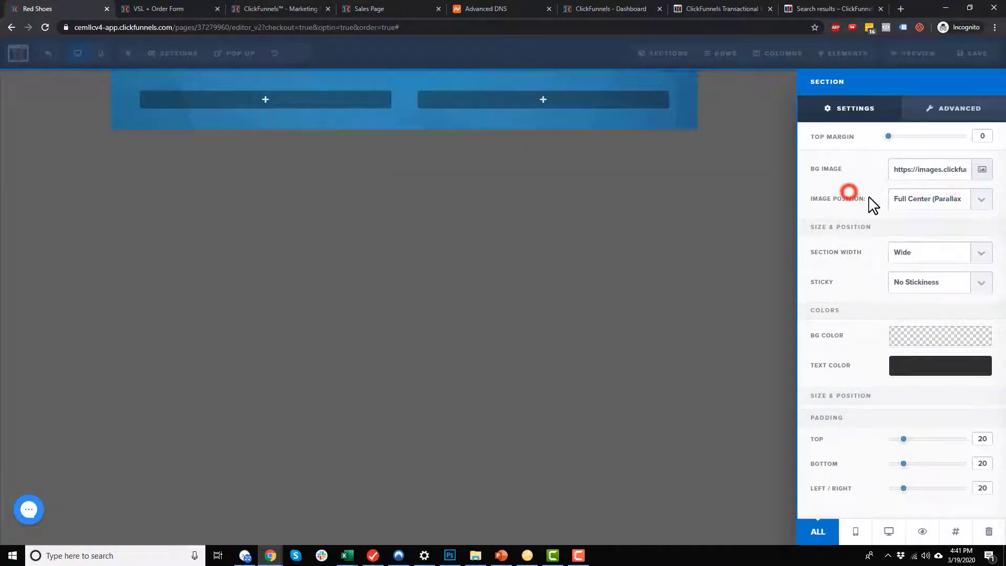
triple_click(938, 171)
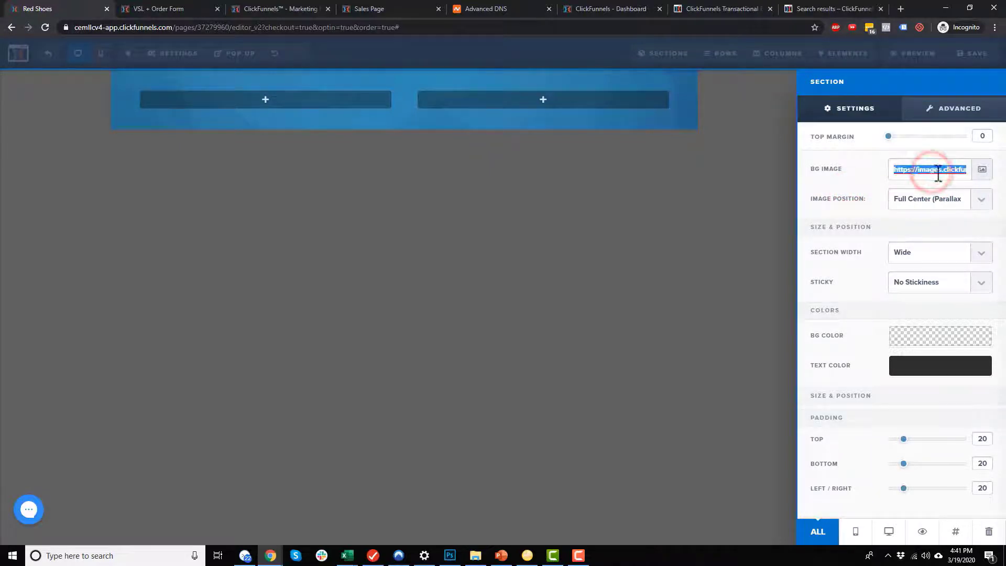
key("BackSpace")
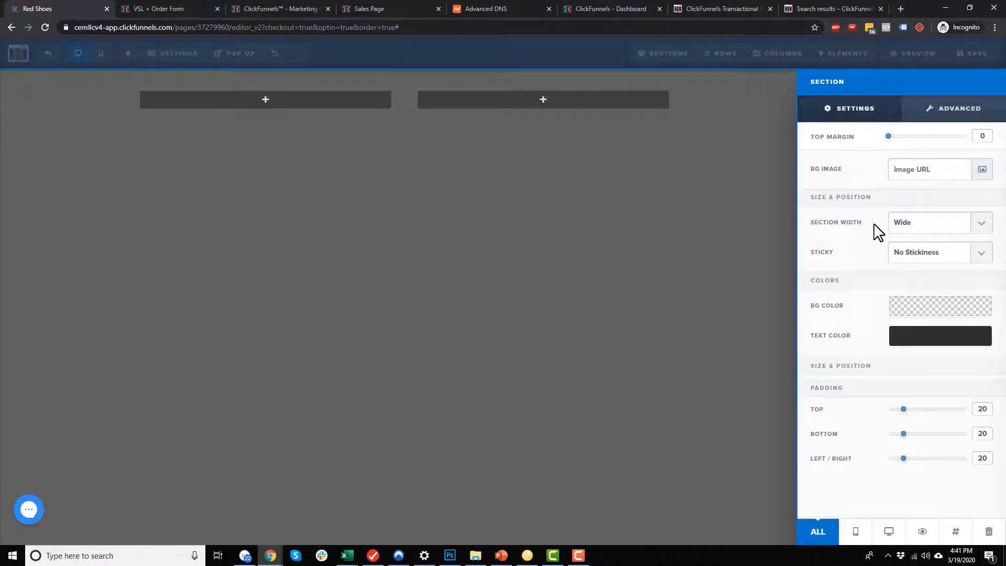
Try the section width as Full Page and Extra Small, returning it to Full Page
left_click(931, 222)
left_click(926, 239)
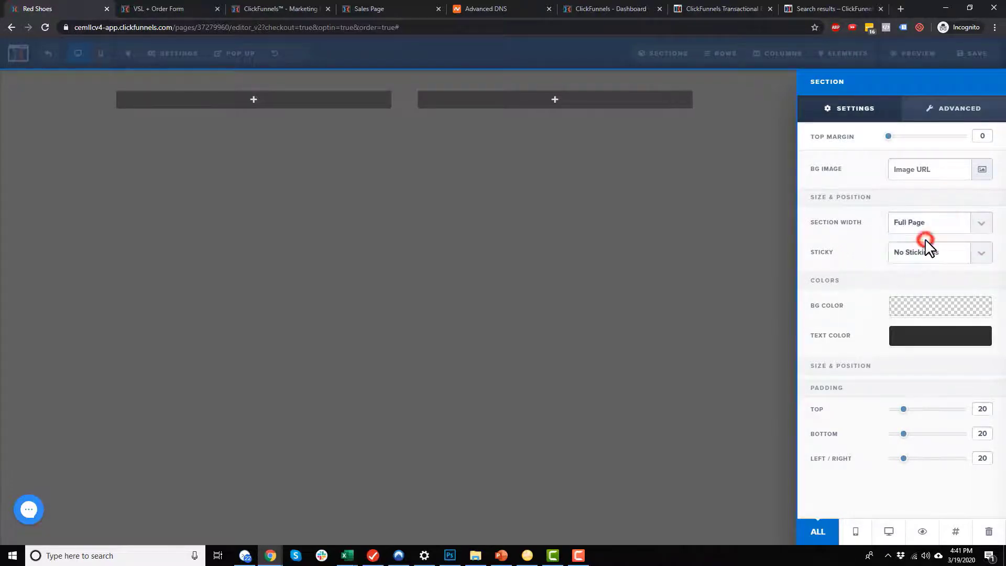
left_click(931, 226)
left_click(928, 276)
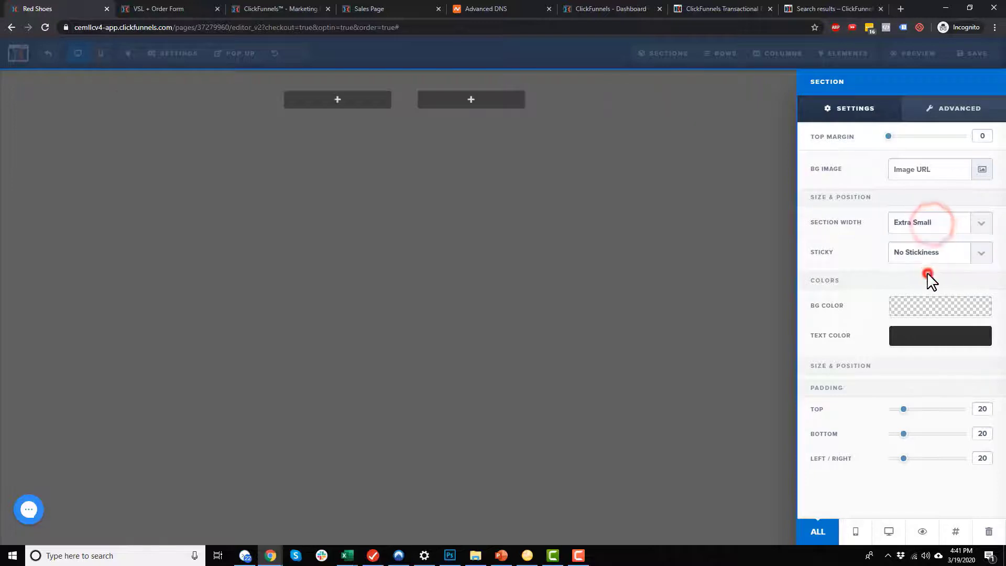
left_click(936, 225)
left_click(933, 241)
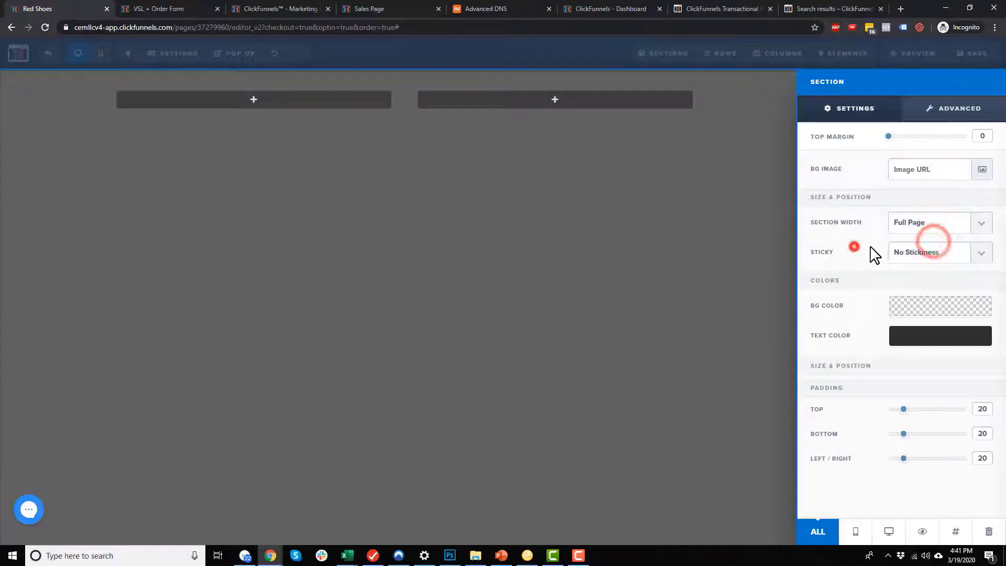
Look over the section's sticky options and set its background color to yellow (#ffe300)
left_click(897, 252)
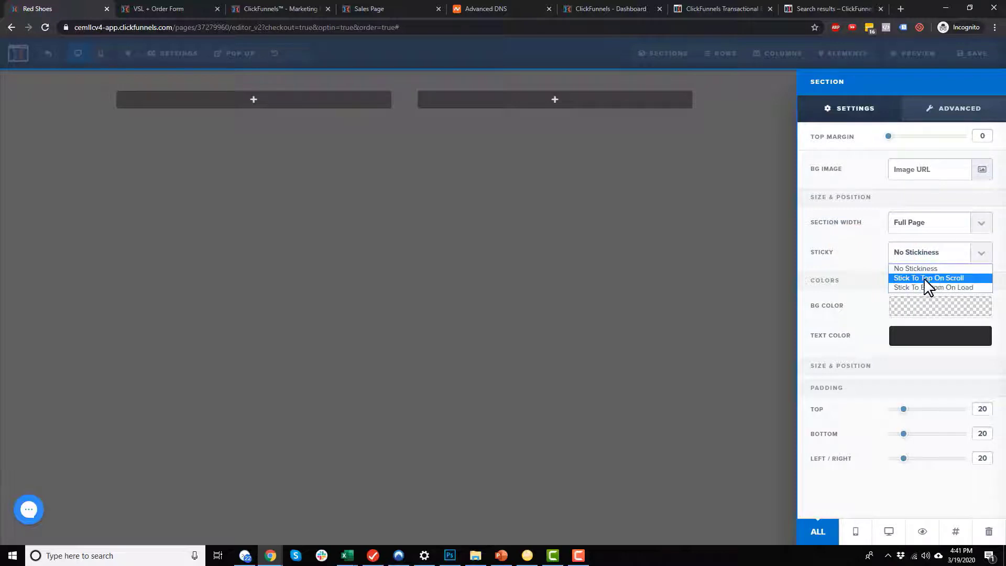
left_click(863, 261)
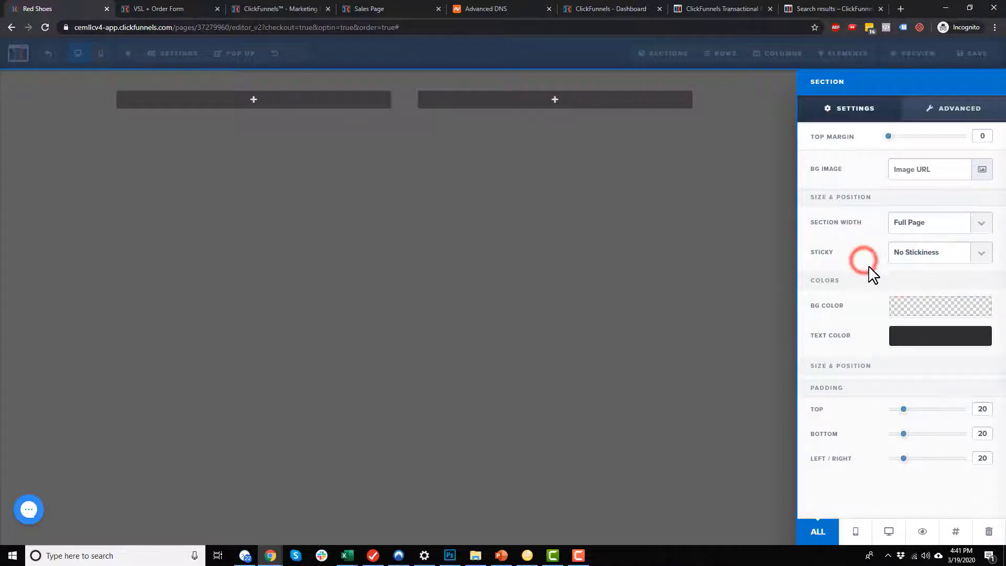
left_click(937, 313)
left_click(866, 357)
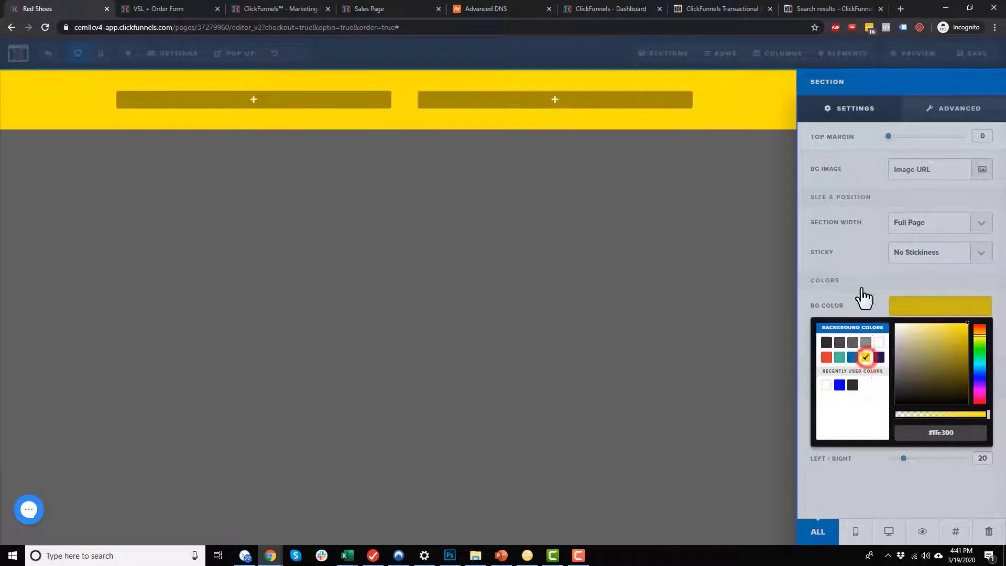
left_click(862, 288)
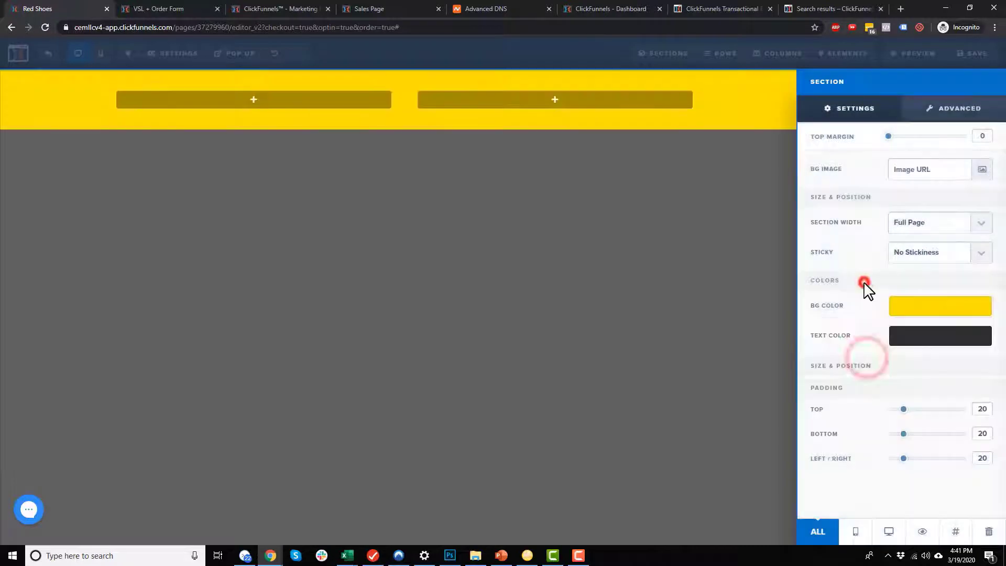
Compare the Full Page, Medium and Extra Small section widths and set the section width to Medium
left_click(923, 225)
left_click(919, 257)
left_click(934, 221)
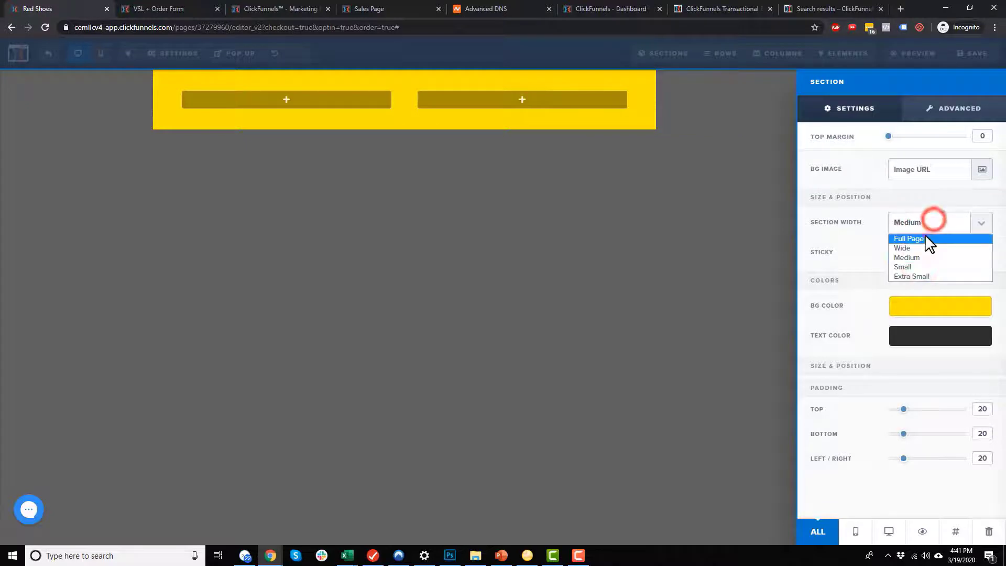
left_click(912, 239)
left_click(922, 223)
left_click(927, 258)
left_click(936, 224)
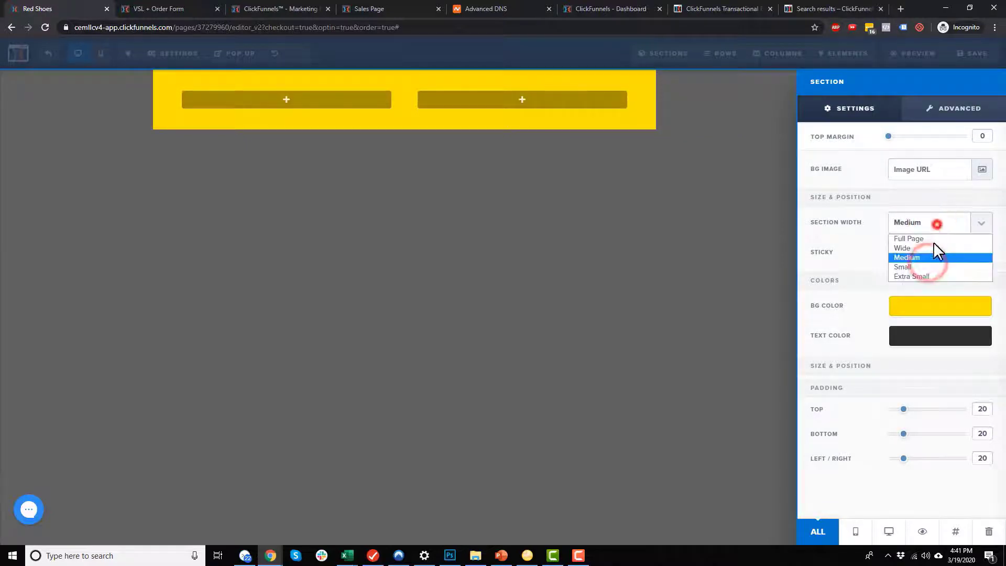
left_click(932, 277)
left_click(931, 230)
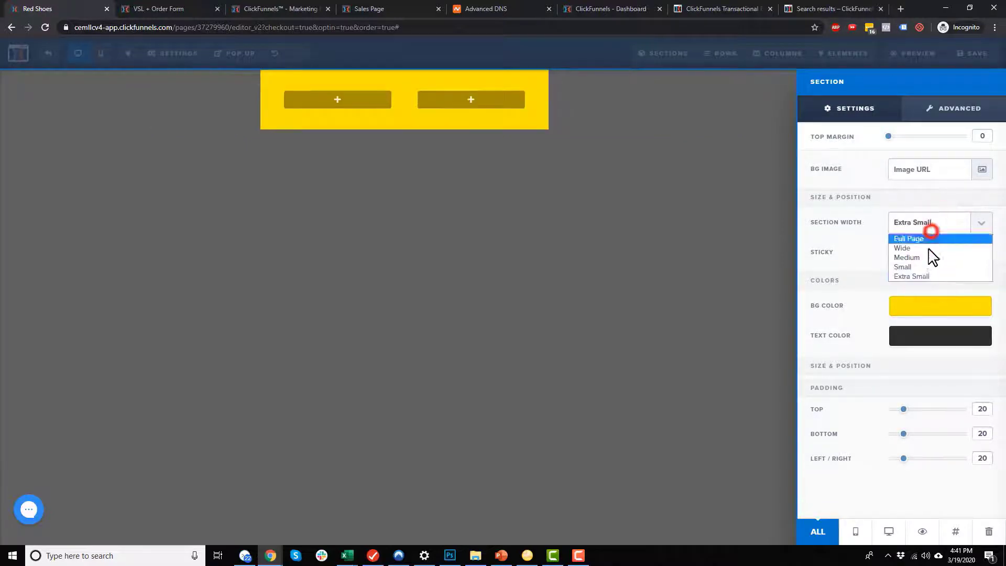
left_click(926, 257)
left_click(857, 252)
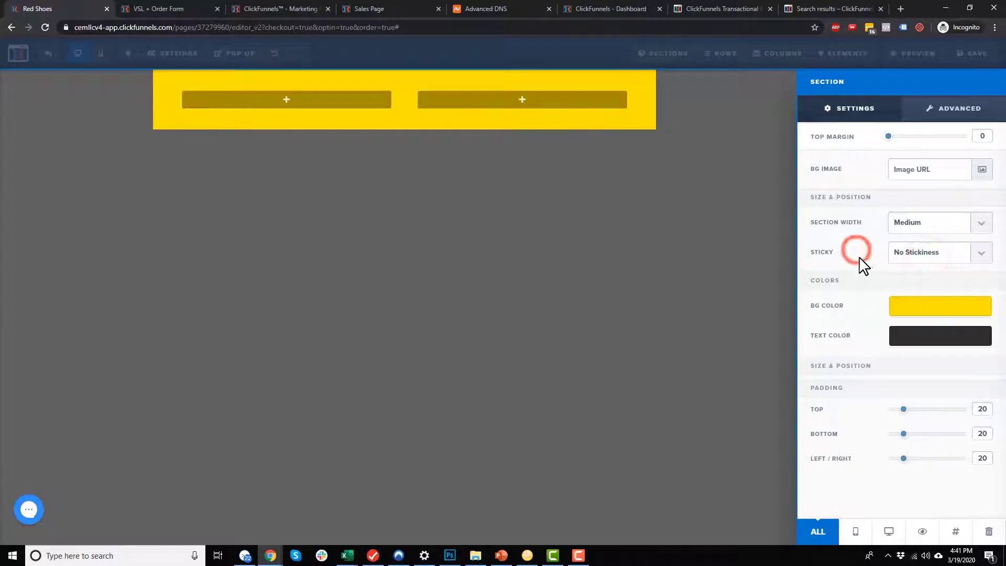
mouse_move(903, 409)
left_mouse_down()
mouse_move(943, 415)
mouse_move(904, 416)
left_mouse_up()
mouse_move(903, 434)
left_mouse_down()
mouse_move(926, 435)
mouse_move(905, 436)
left_mouse_up()
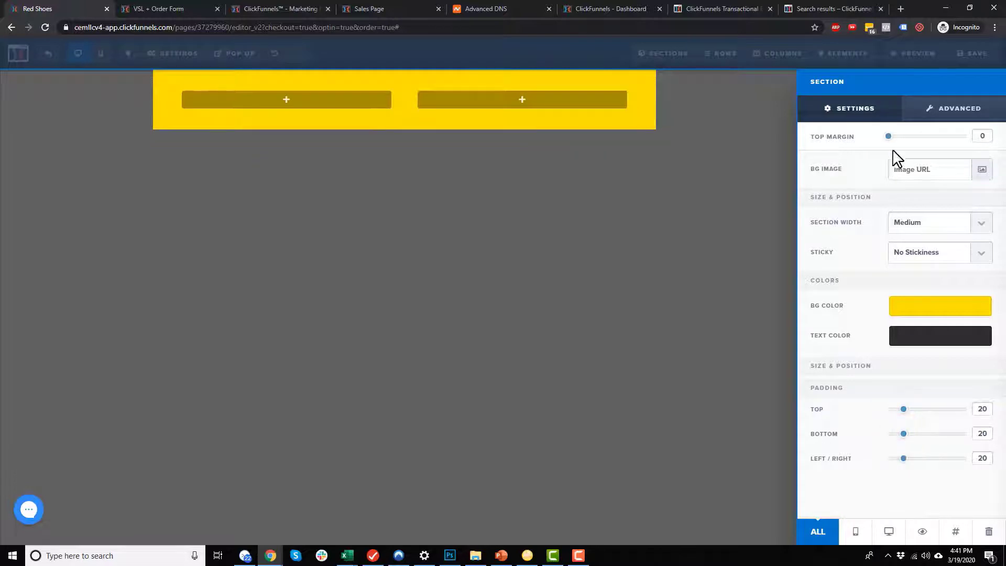
mouse_move(889, 137)
left_mouse_down()
mouse_move(926, 153)
mouse_move(885, 149)
left_mouse_up()
mouse_move(907, 414)
left_mouse_down()
mouse_move(948, 427)
mouse_move(907, 427)
left_mouse_up()
Try a 5px corner radius on the yellow section and set the radius to 50px
left_click(951, 116)
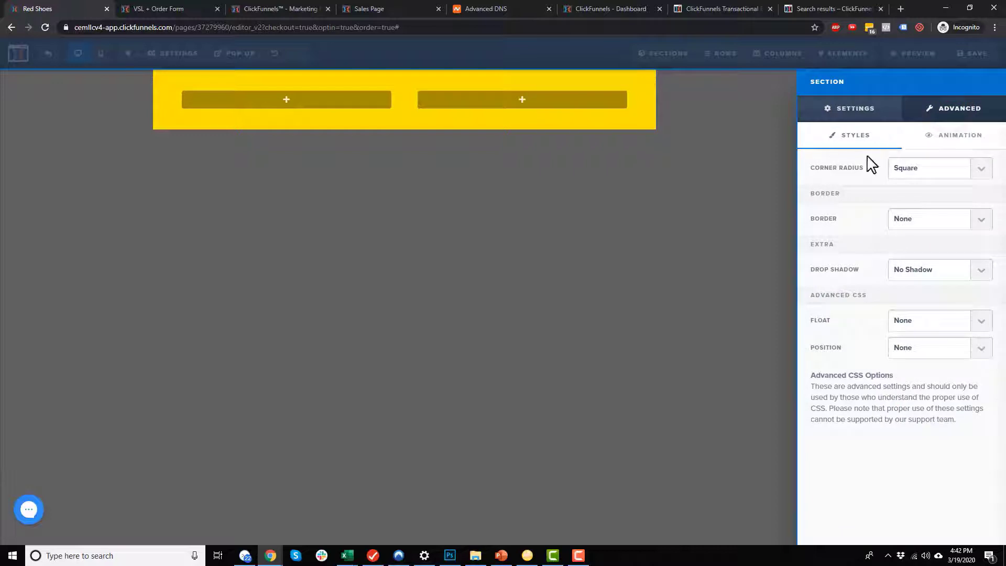
left_click(951, 168)
left_click(939, 194)
left_click(937, 195)
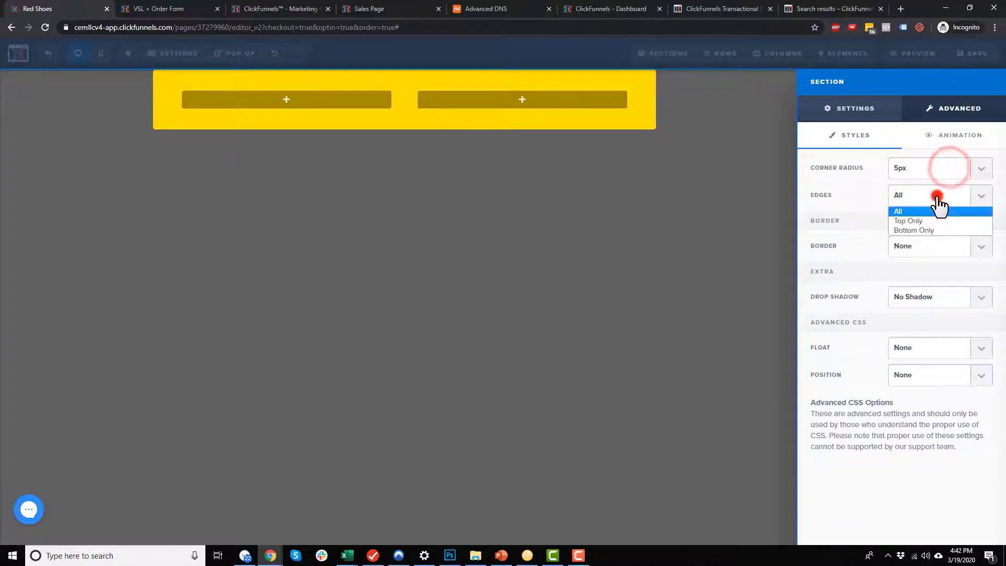
left_click(932, 166)
left_click(930, 240)
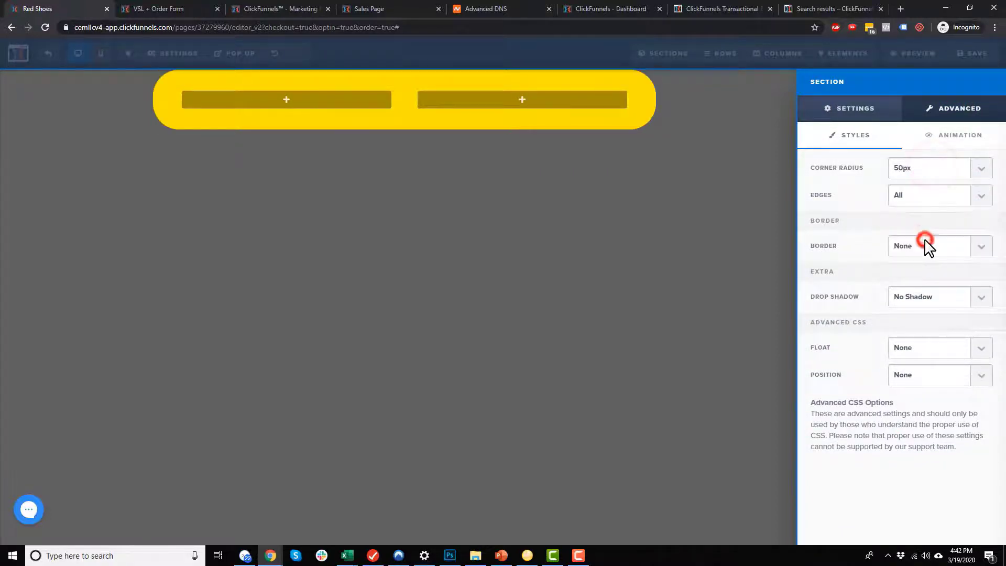
Limit the section's rounded edges to Top Only and set its top margin to 35
left_click(927, 198)
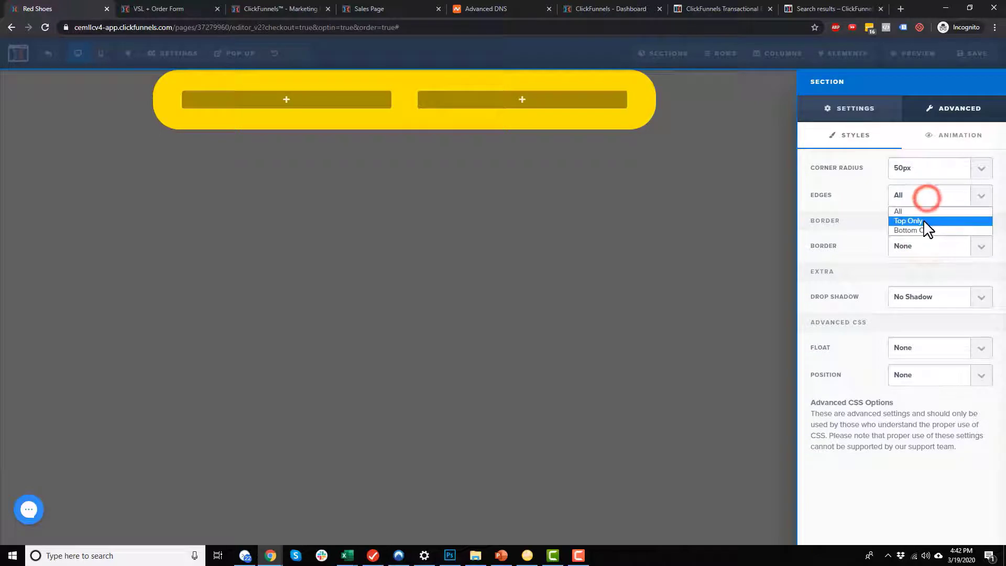
left_click(925, 222)
left_click(925, 196)
left_click(857, 206)
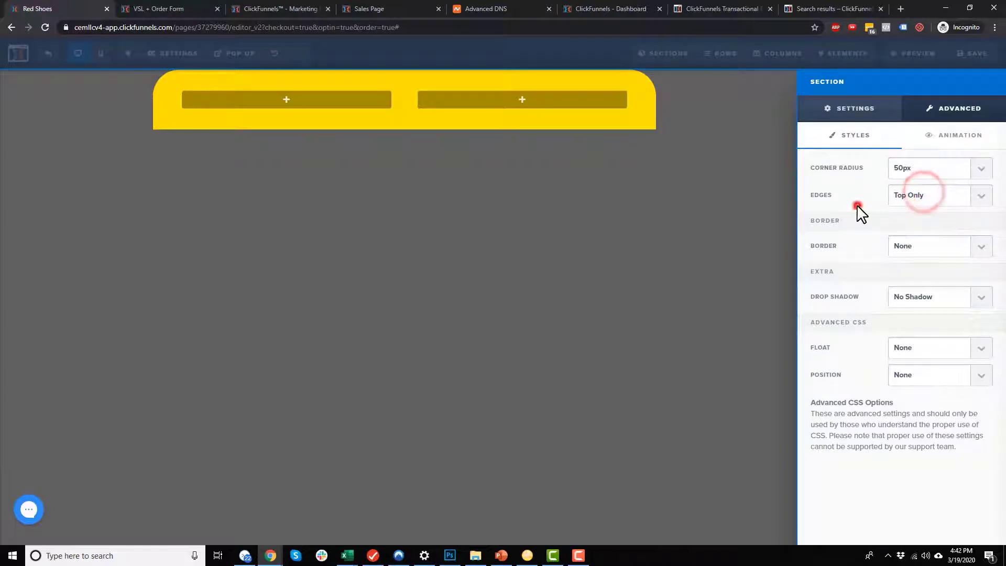
left_click(854, 110)
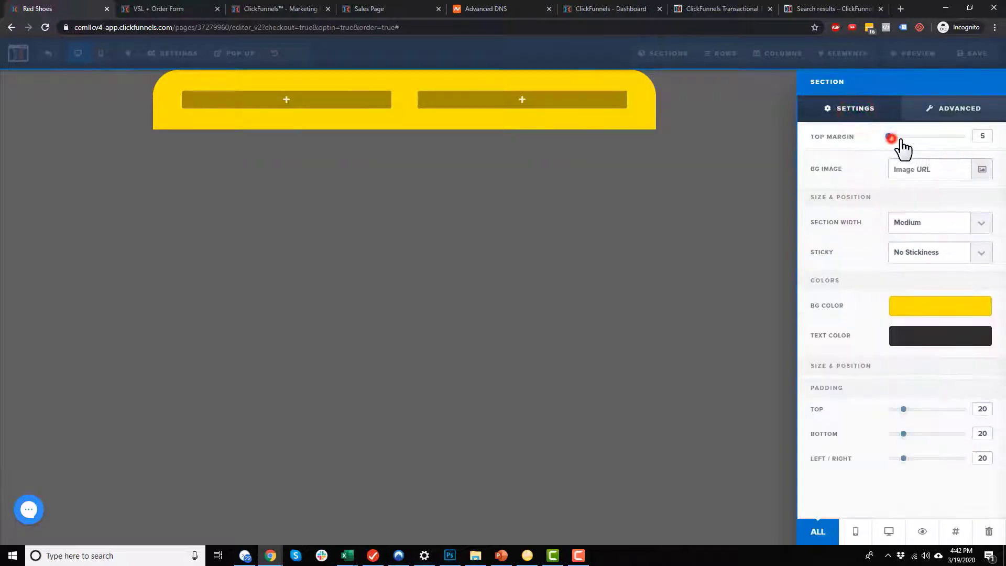
mouse_move(901, 140)
left_mouse_down()
mouse_move(913, 148)
mouse_move(919, 139)
left_mouse_up()
Give the section a solid 10px border on the top only, colored white (#ffffff)
left_click(958, 110)
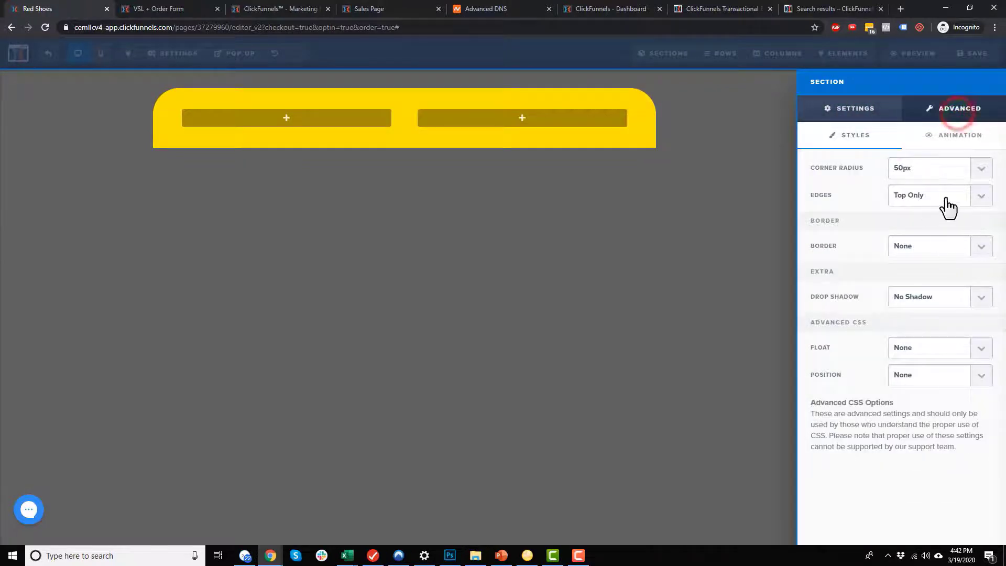
left_click(932, 252)
left_click(924, 273)
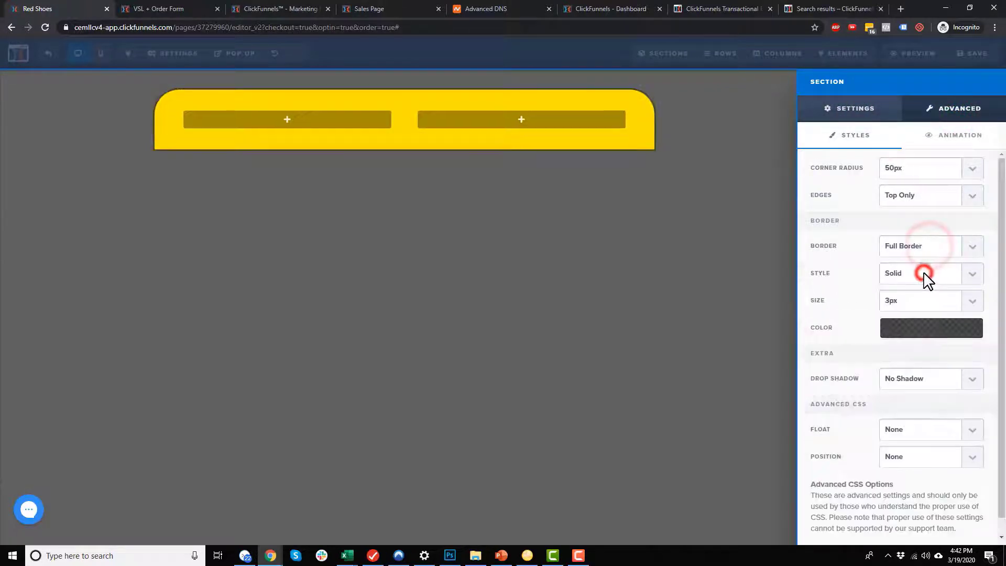
left_click(927, 246)
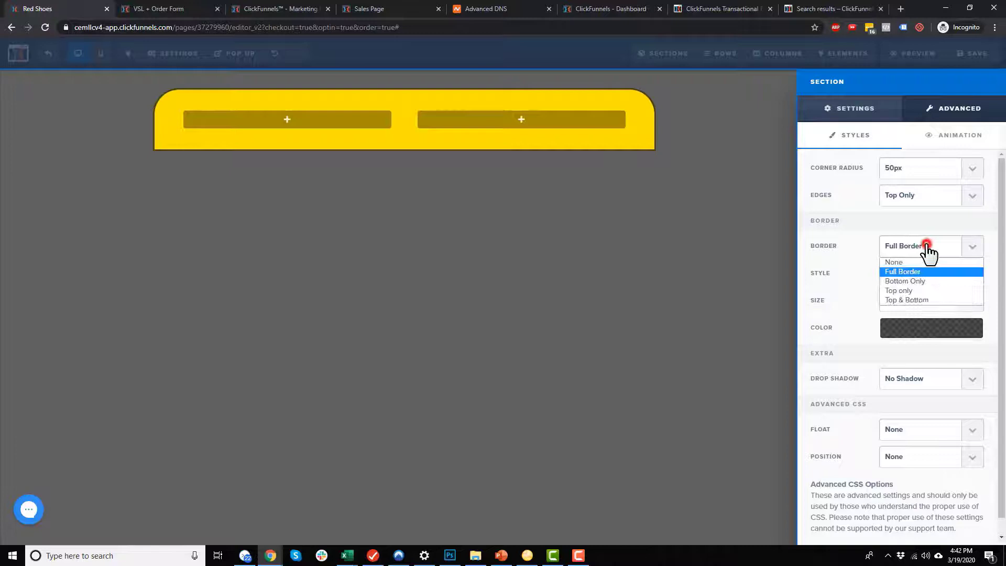
left_click(921, 290)
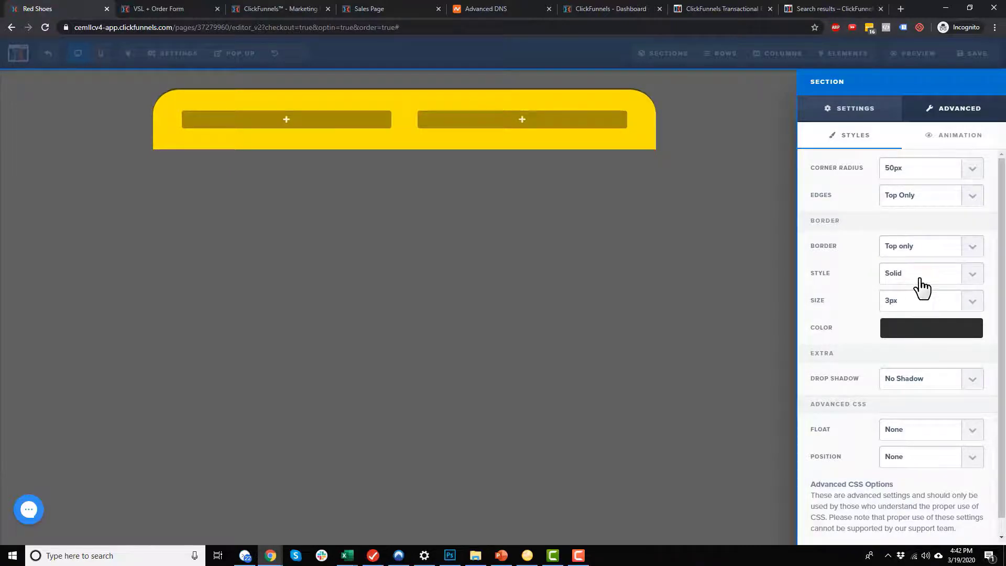
left_click(921, 309)
left_click(917, 353)
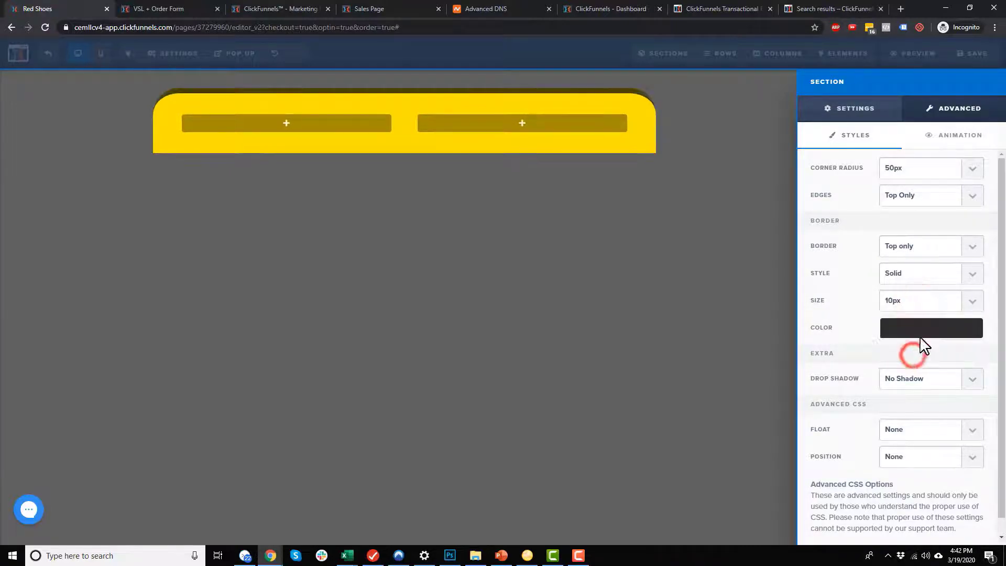
left_click(924, 330)
left_click(879, 364)
left_click(842, 269)
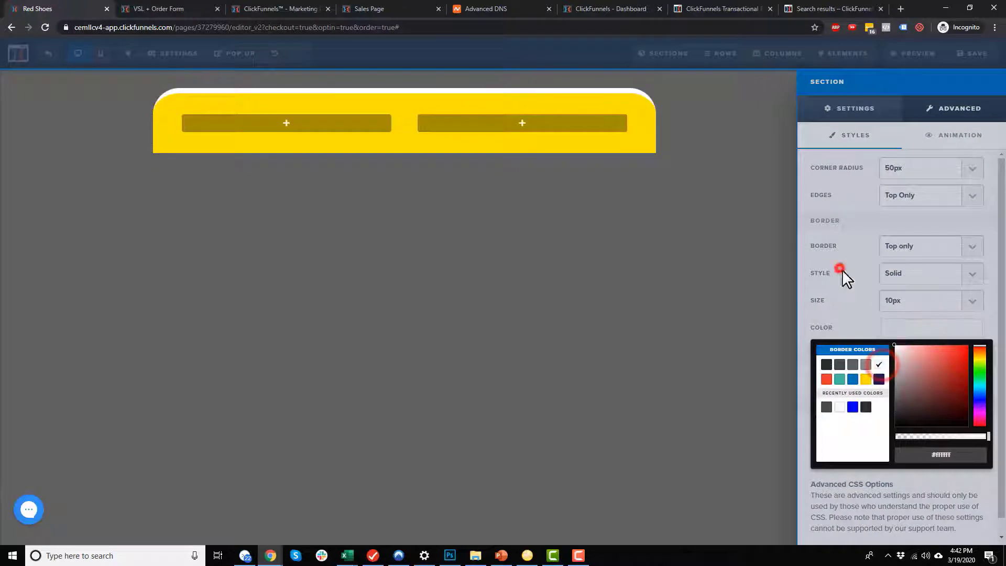
Apply a 40% Drop Shadow to the section
left_click(907, 365)
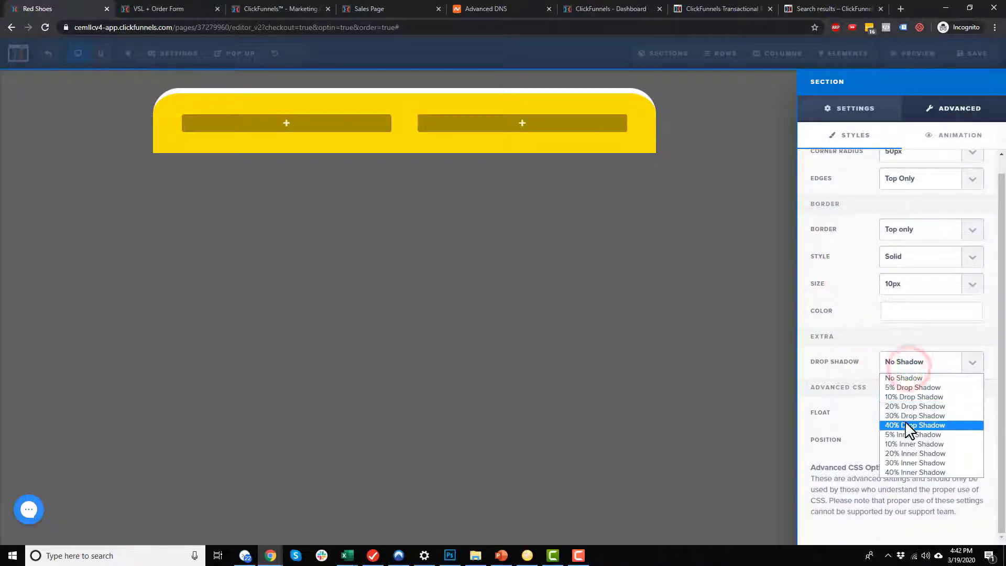
left_click(906, 421)
left_click(803, 288)
left_click(850, 293)
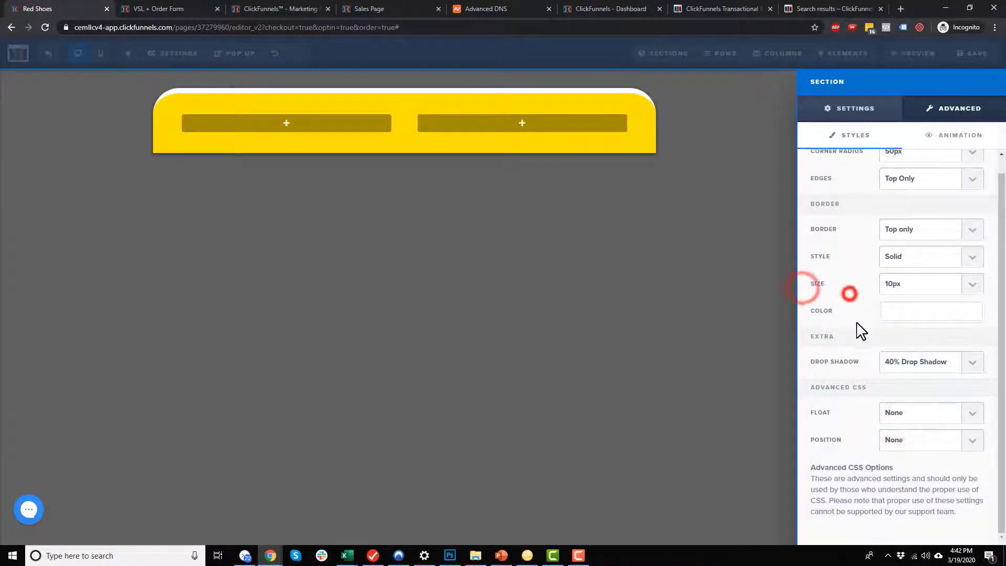
Try the section's float setting as Left and return it to None
left_click(906, 414)
left_click(905, 416)
left_click(906, 412)
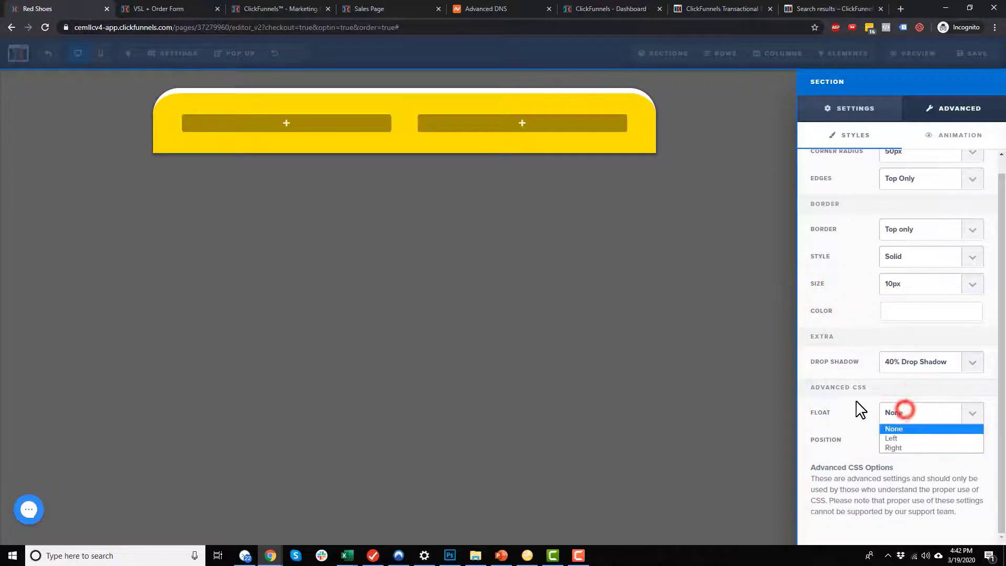
left_click(897, 439)
left_click(899, 414)
left_click(899, 429)
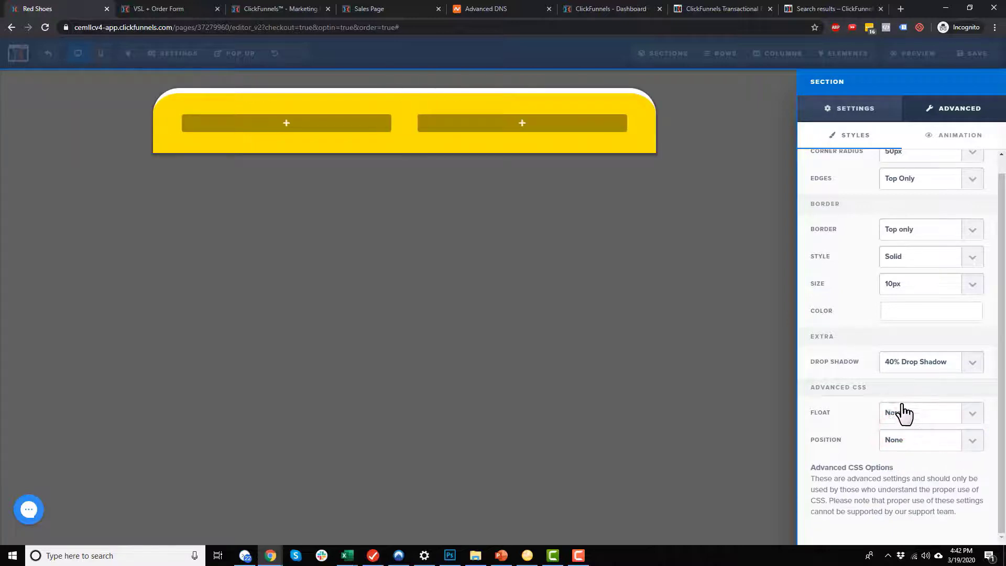
Look over the section's animation settings and its timed delay options
left_click(955, 137)
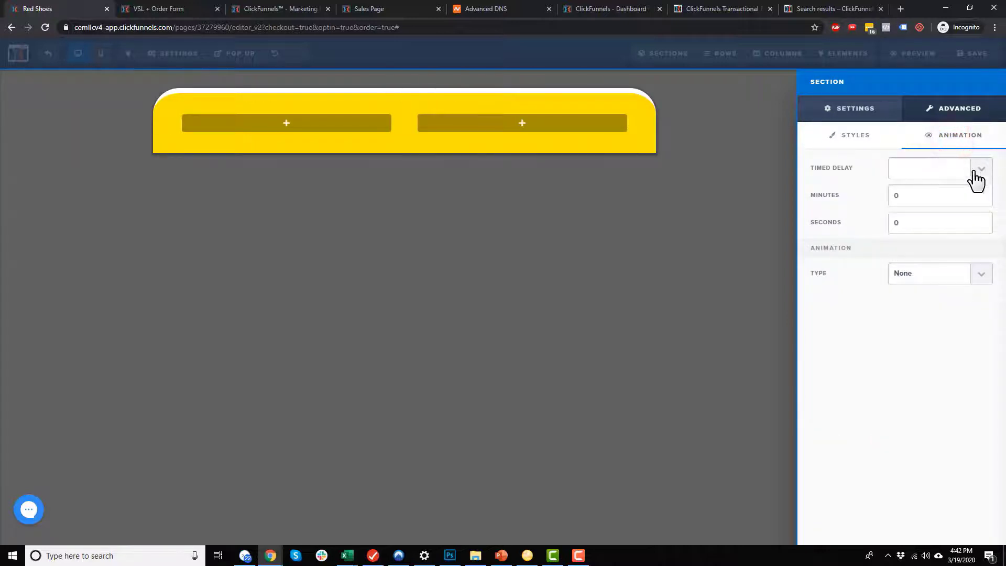
left_click(982, 172)
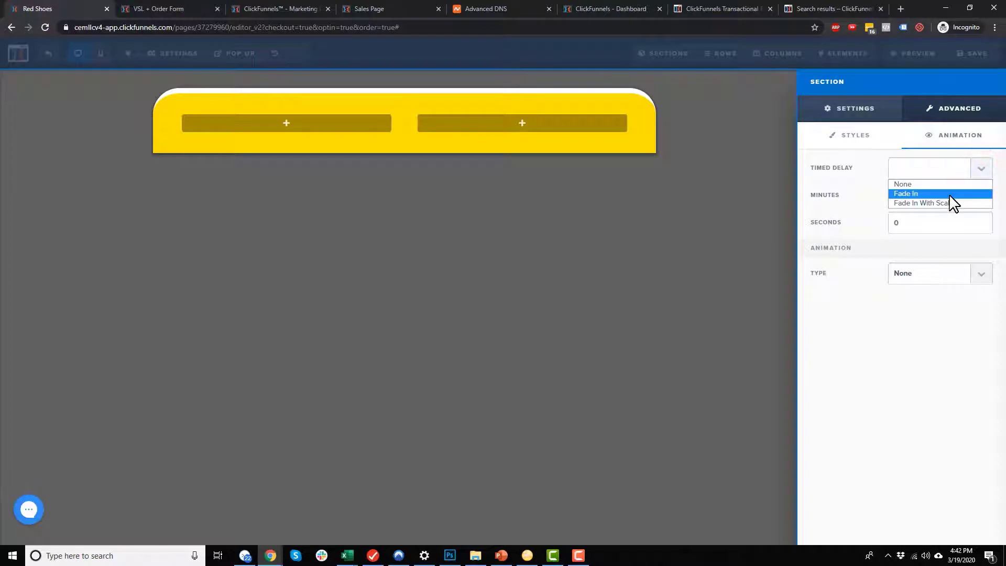
left_click(865, 222)
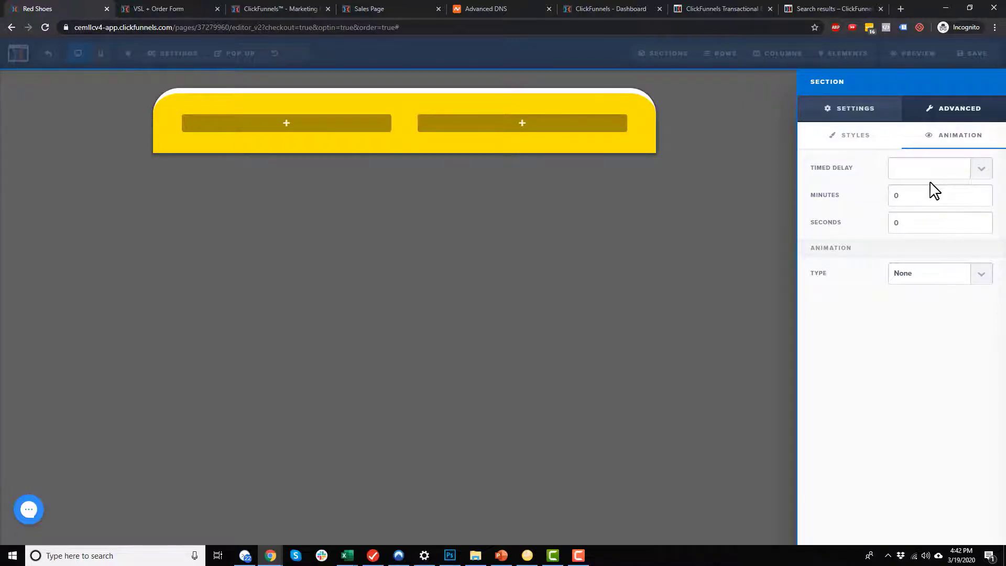
left_click(944, 108)
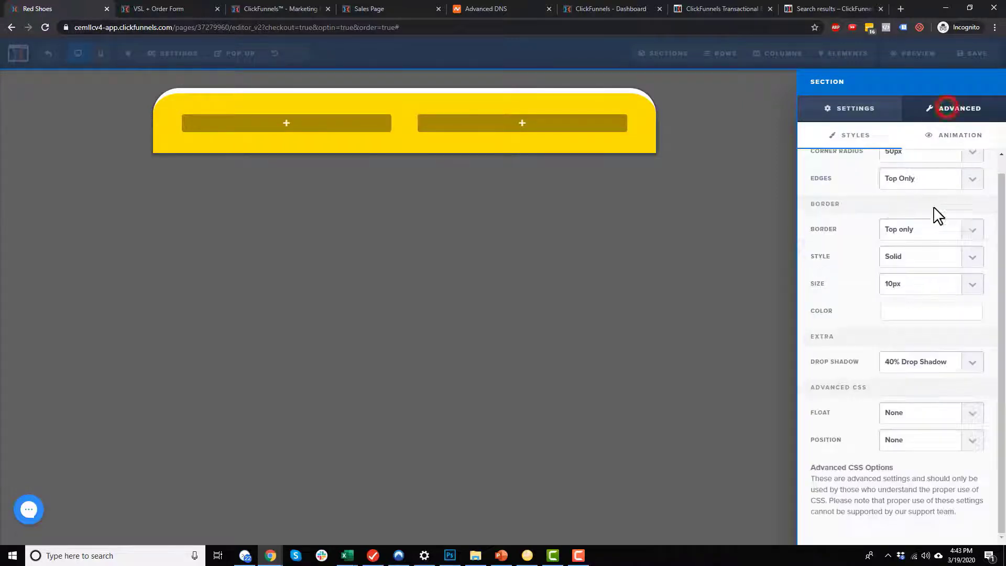
Try the section as mobile only and set it to display on desktop only
left_click(854, 112)
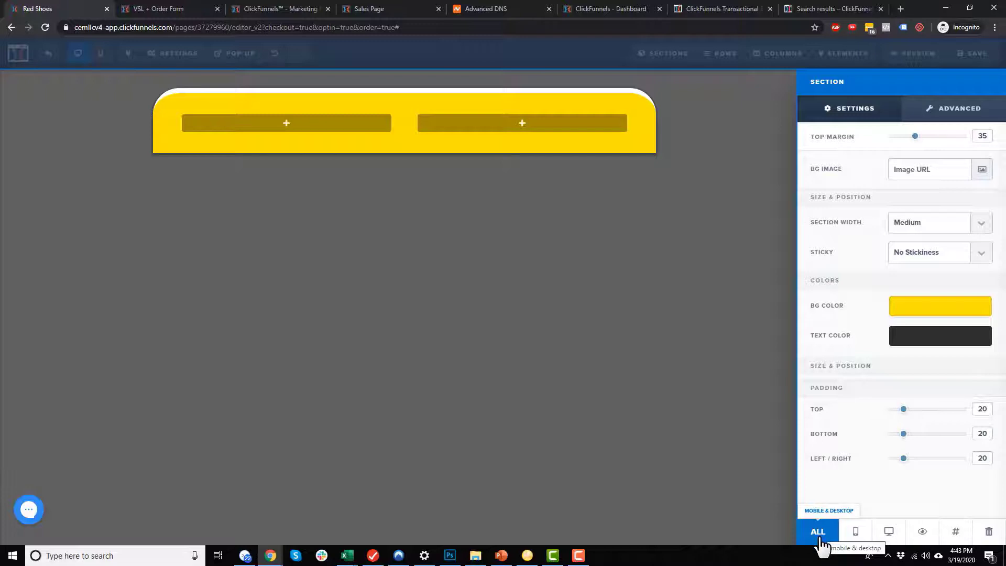
left_click(855, 534)
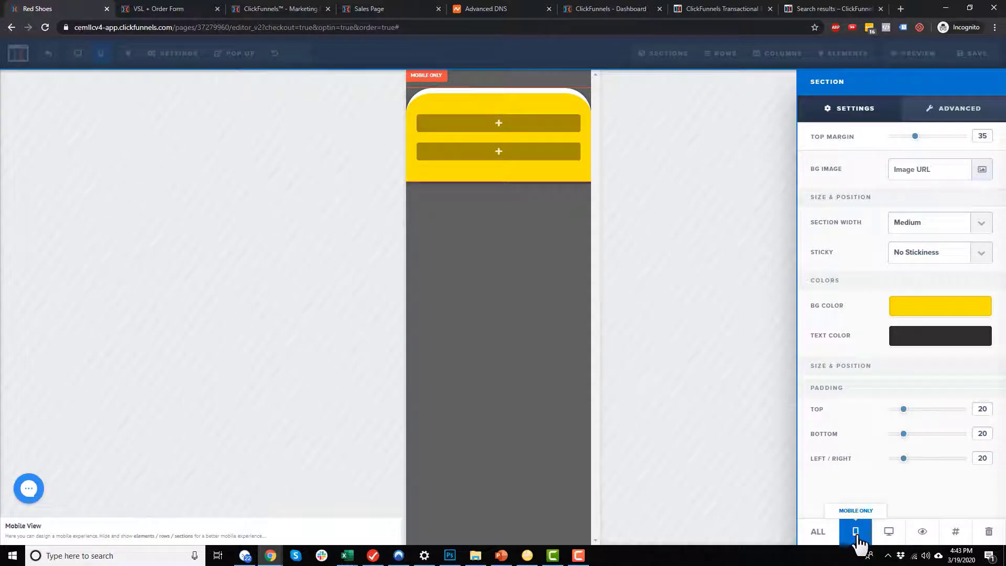
left_click(890, 534)
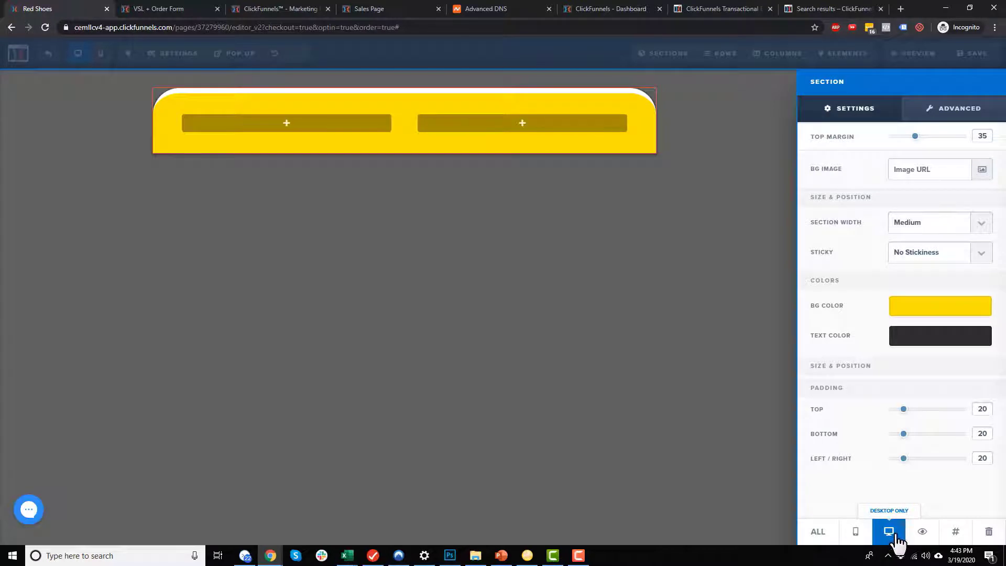
Hide the section and make it visible again through the section management list
left_click(924, 534)
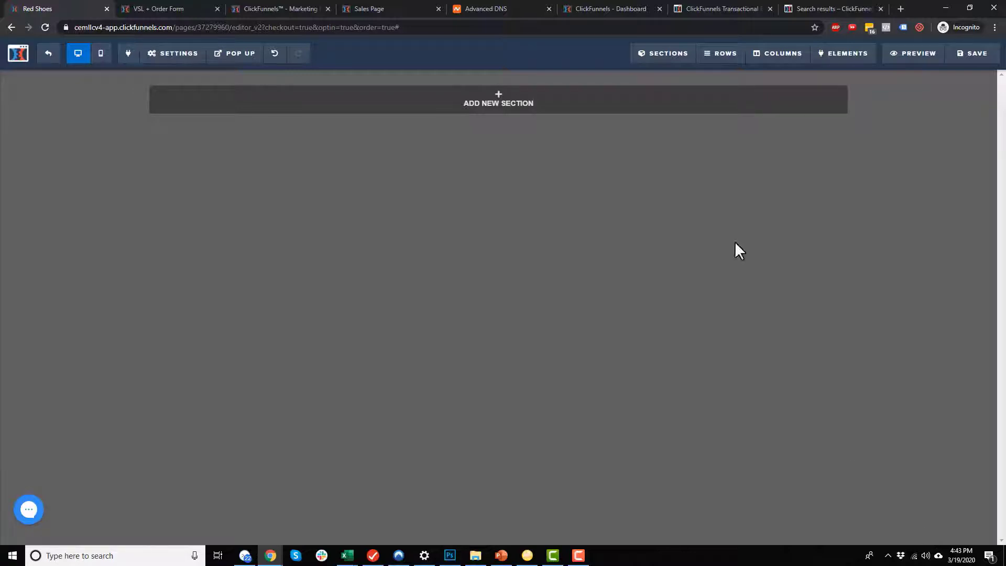
mouse_move(661, 62)
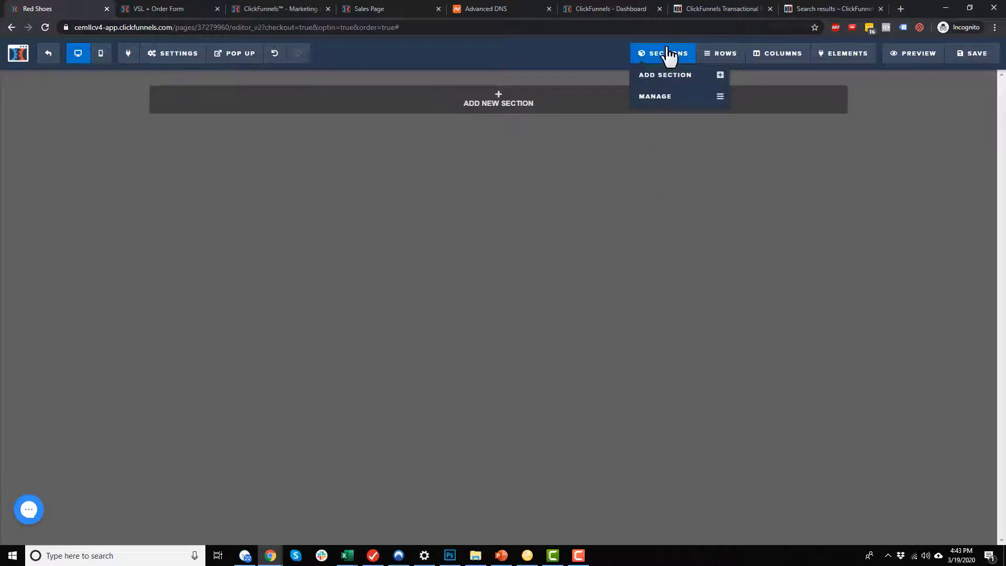
left_click(664, 99)
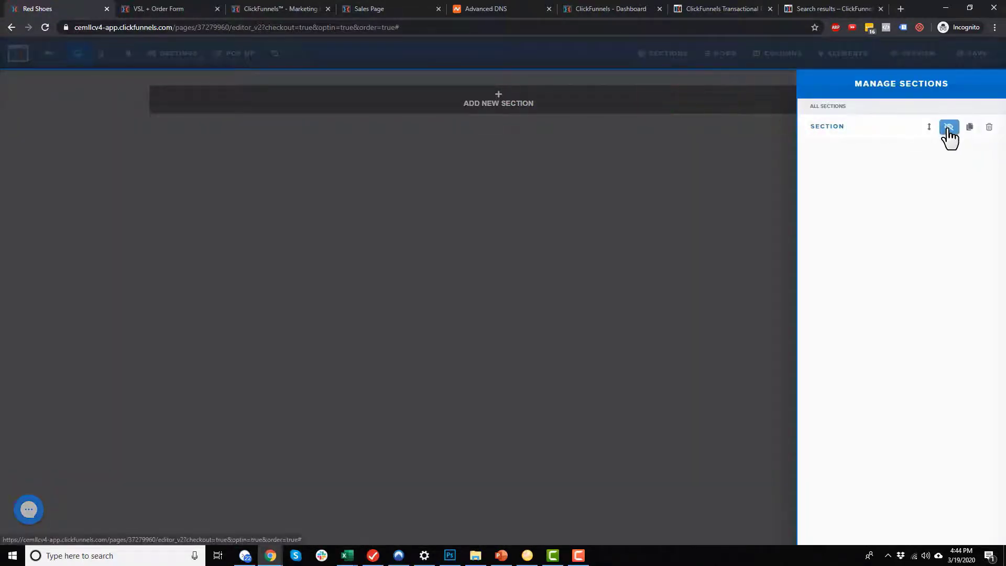
left_click(950, 128)
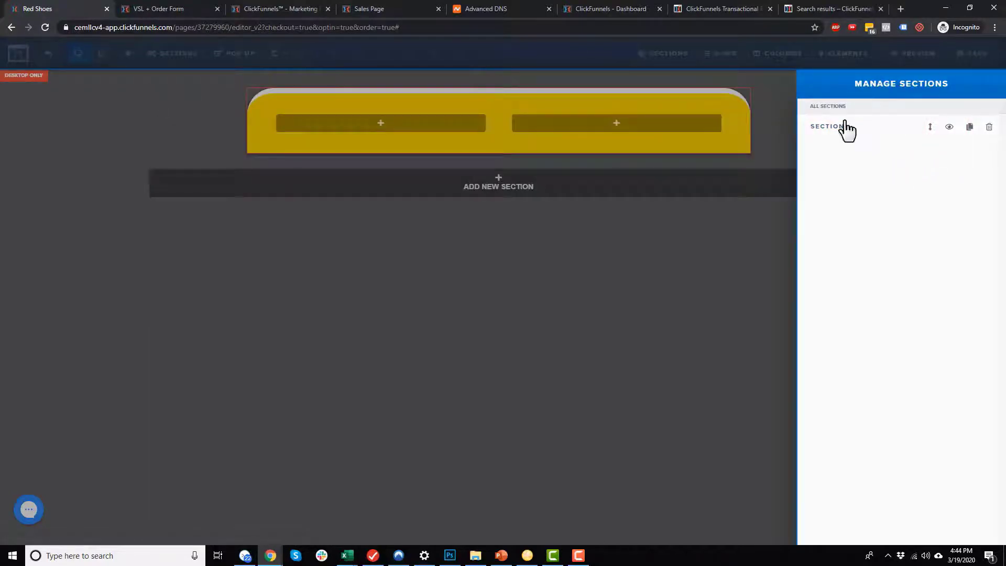
left_click(785, 143)
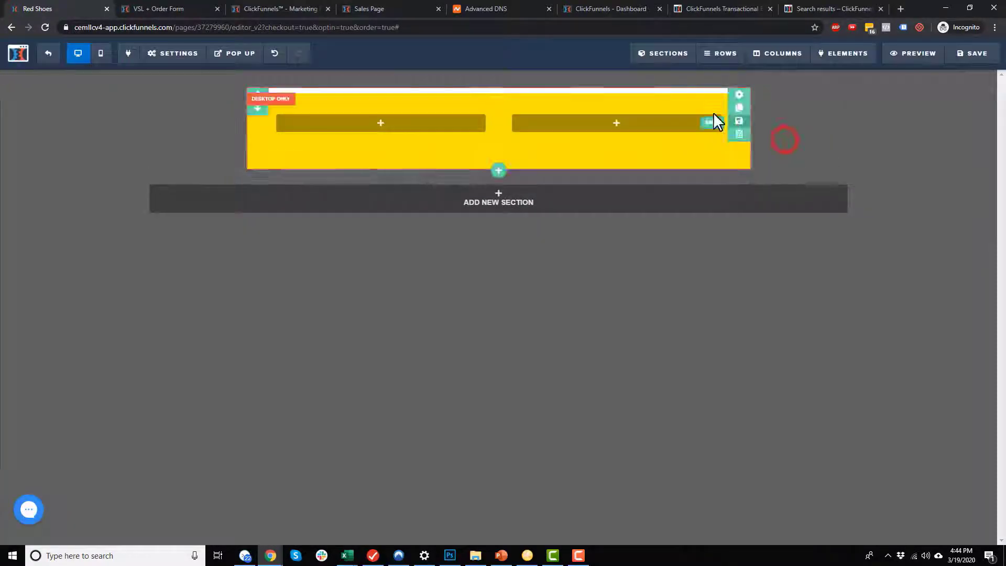
Rename the section as Header in its CSS info and highlight its CSS ID selector
left_click(741, 99)
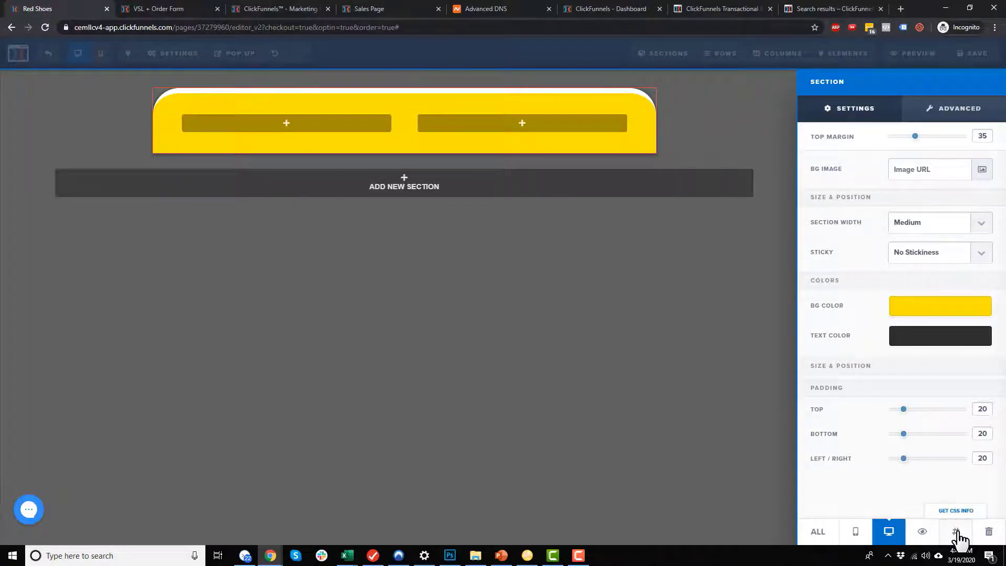
left_click(957, 532)
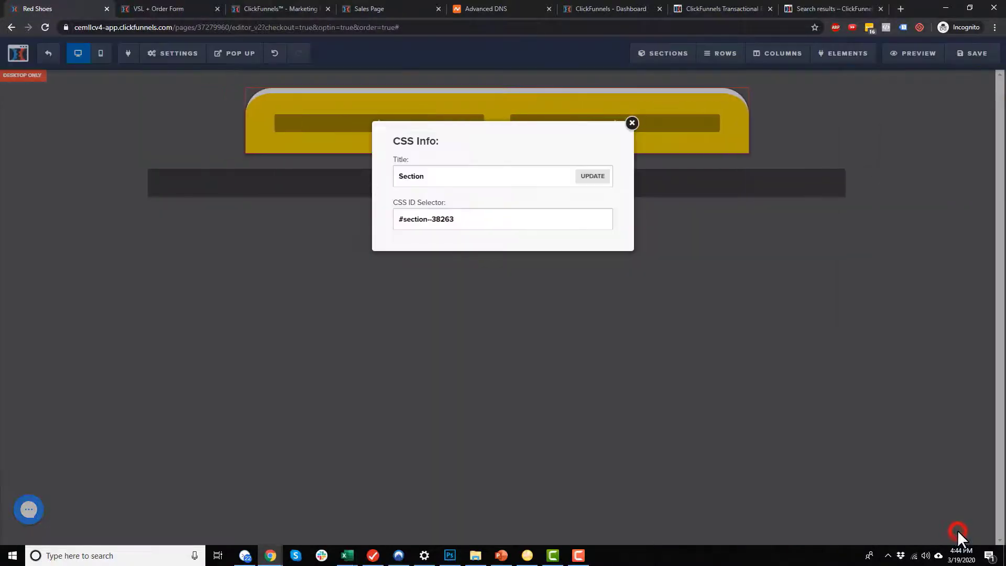
double_click(469, 177)
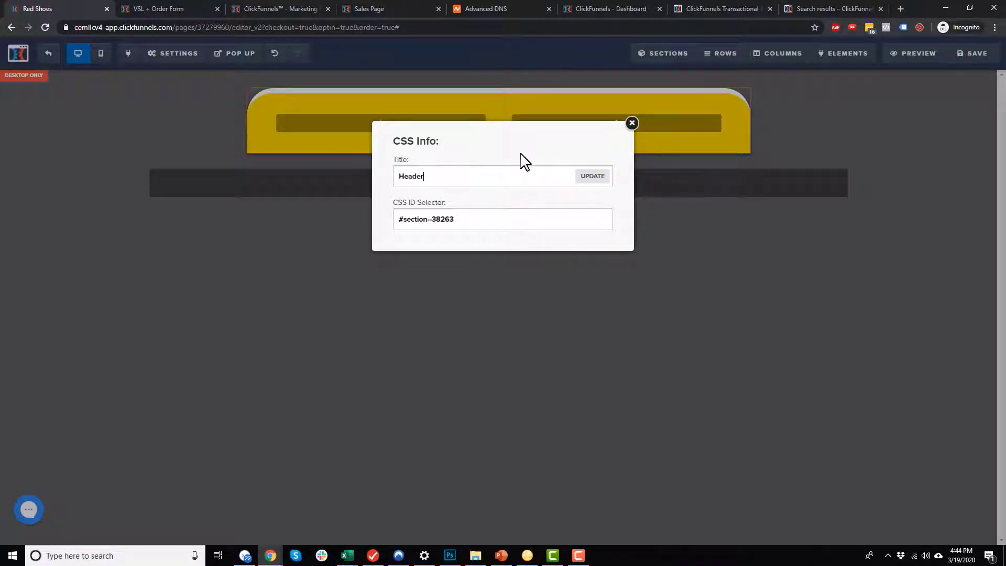
triple_click(472, 224)
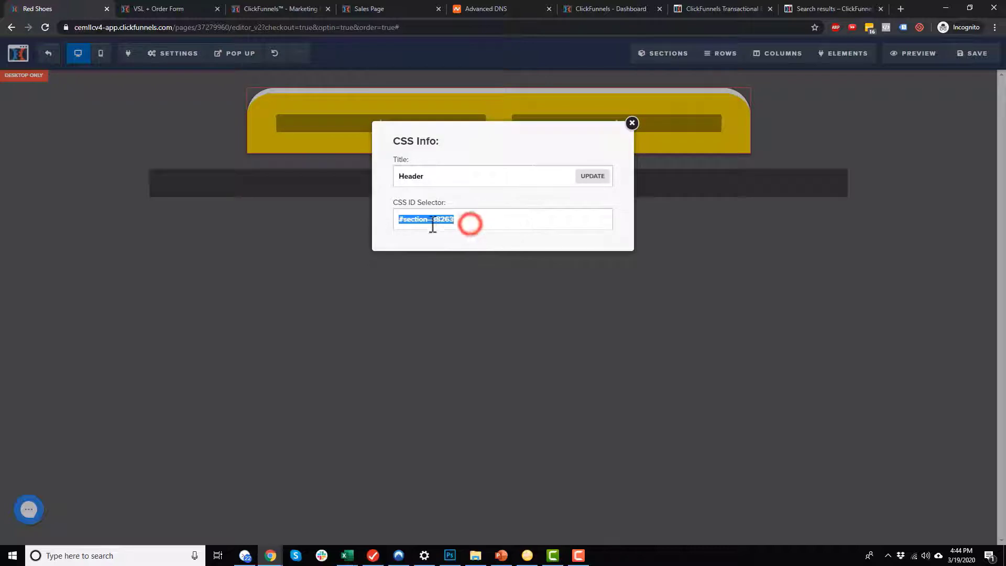
left_click(473, 214)
left_click_drag(468, 220, 399, 226)
left_click(594, 176)
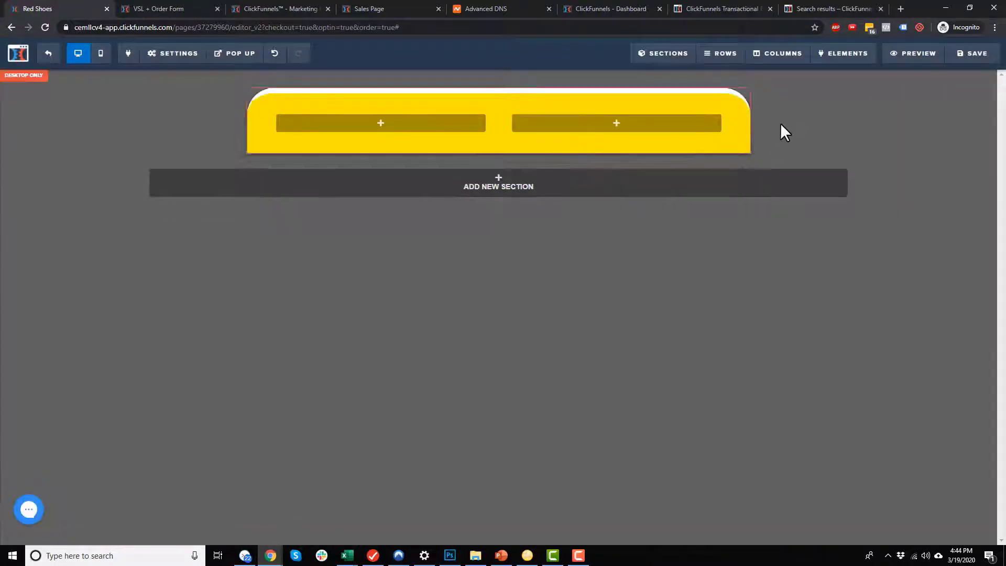
left_click(736, 129)
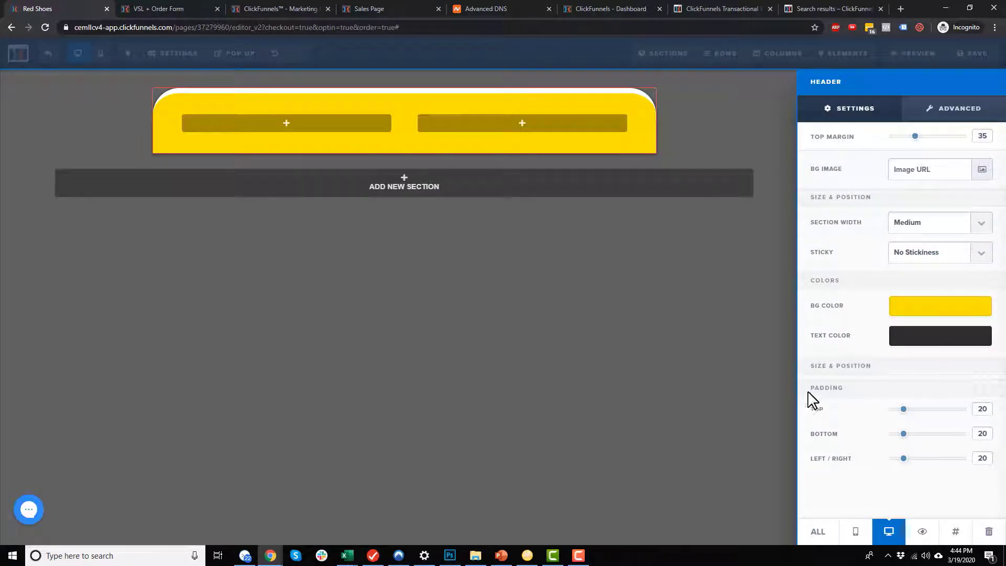
left_click(741, 301)
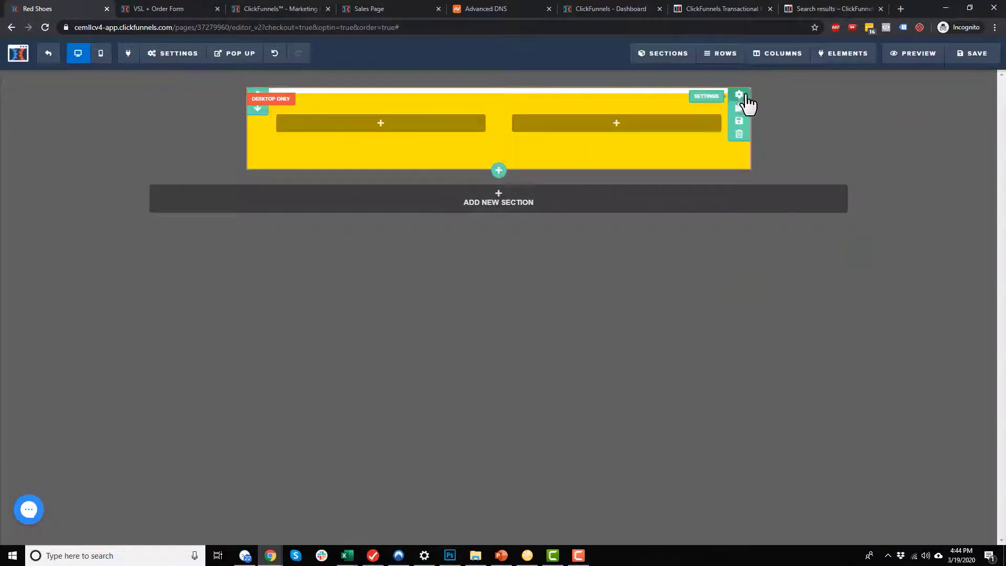
Duplicate the Header section and save the copy as a personal section template named Header - Clone
left_click(740, 109)
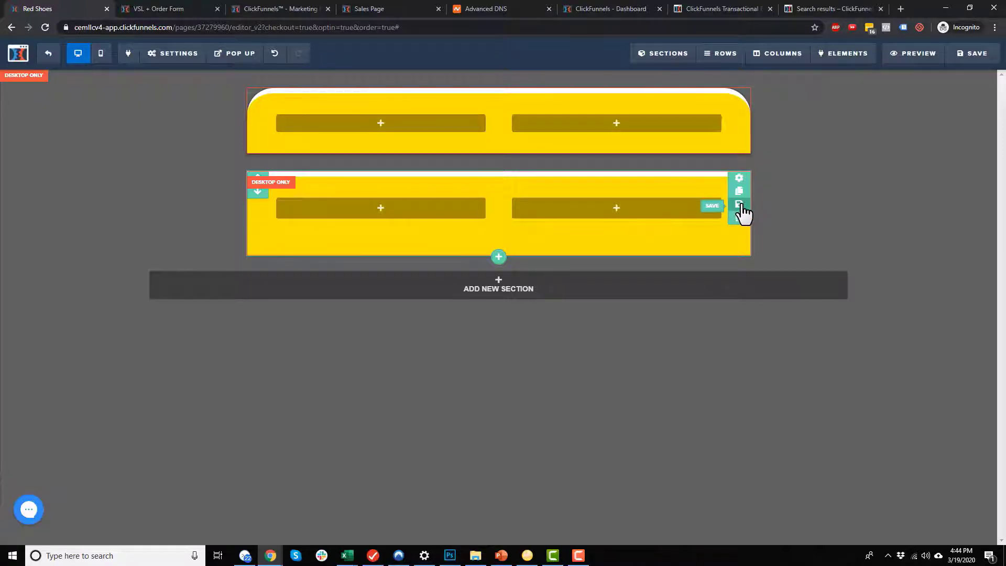
left_click(741, 206)
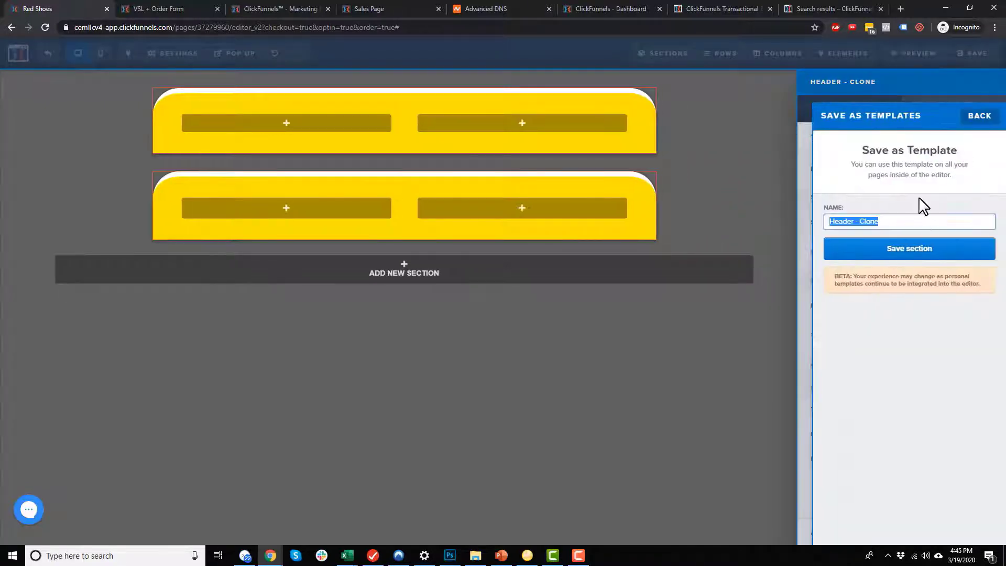
left_click(923, 255)
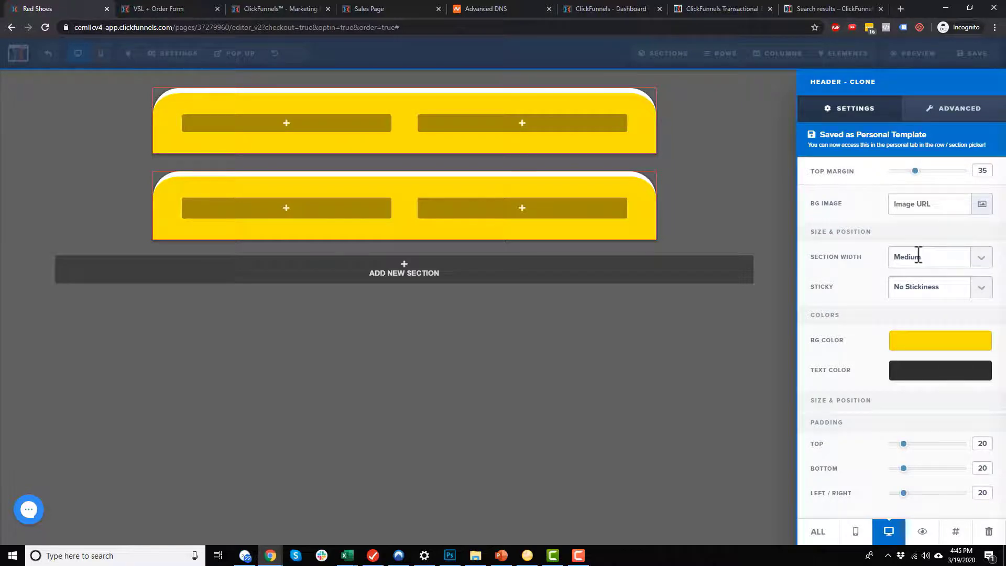
left_click(766, 159)
Delete the duplicated Header section from the page
mouse_move(735, 206)
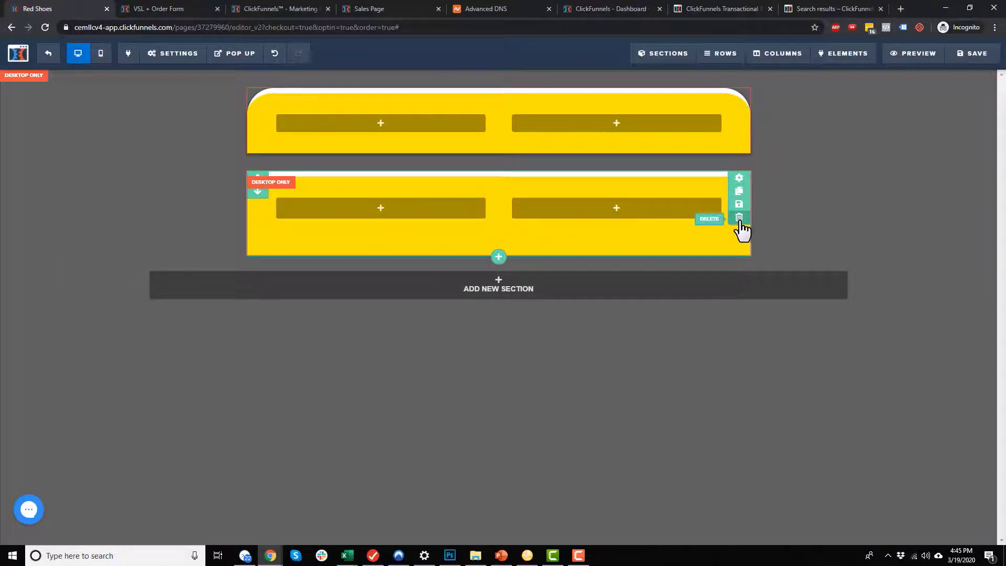
left_click(740, 219)
left_click(553, 87)
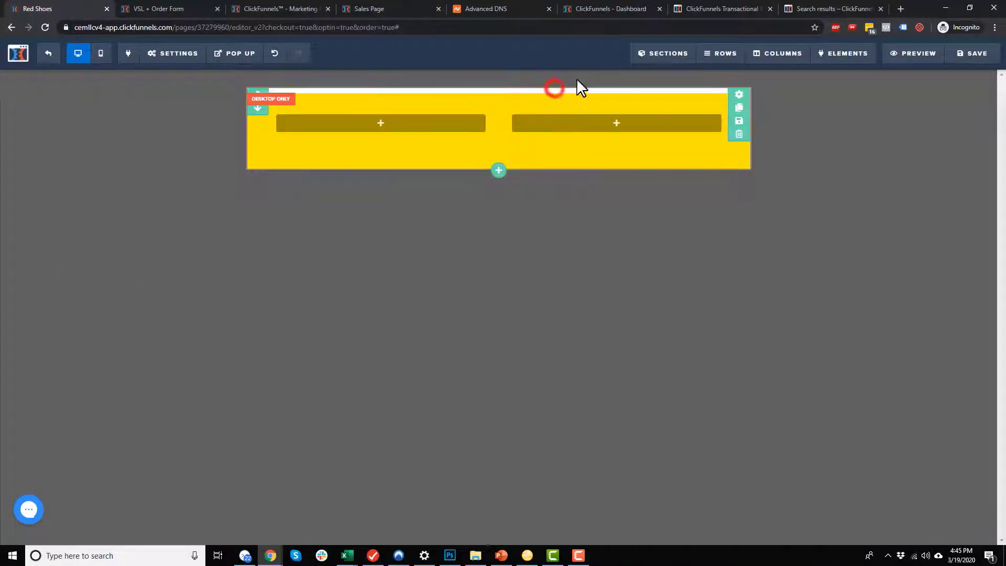
Give the two-column row a dark purple background and set its top padding to 0
mouse_move(740, 88)
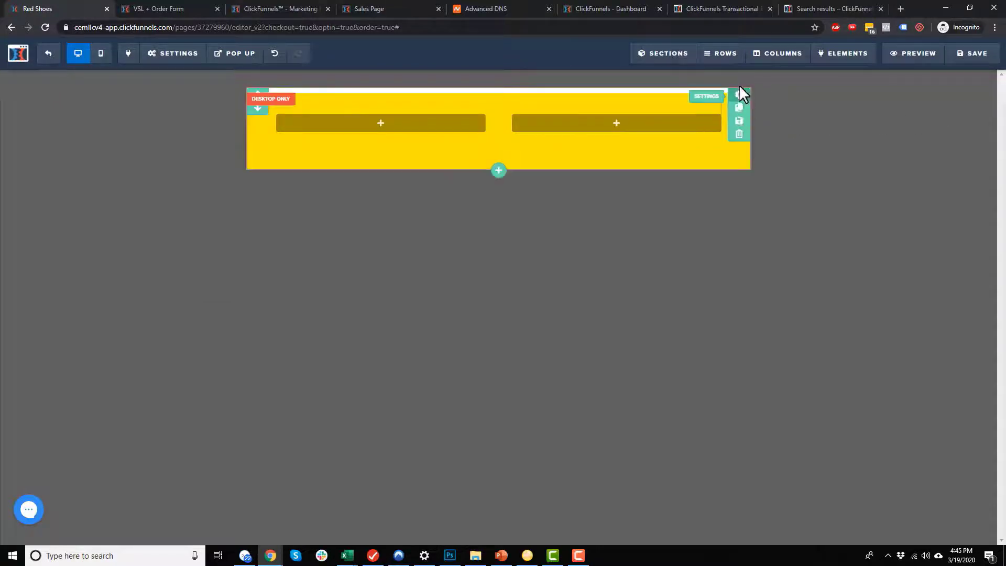
mouse_move(665, 108)
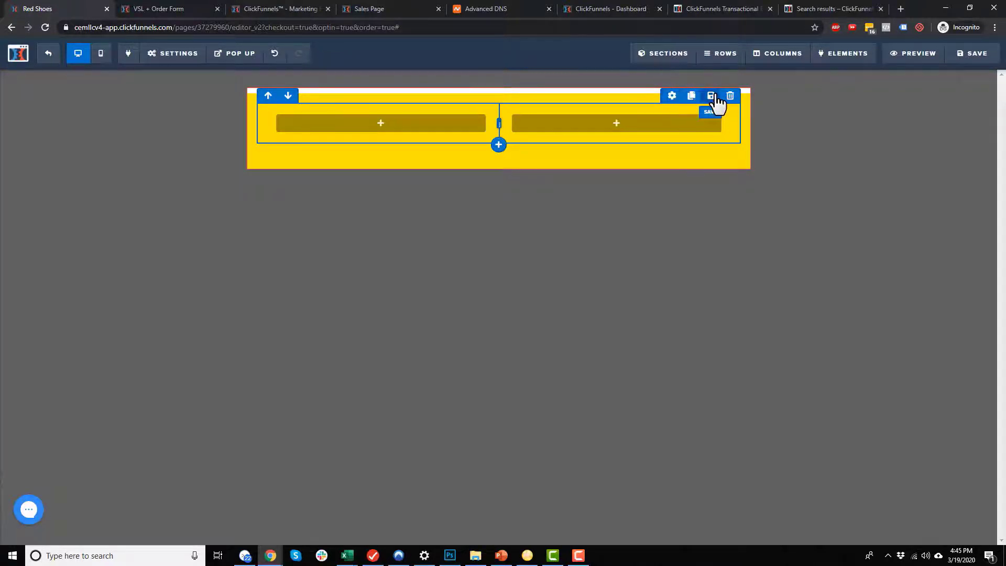
left_click(671, 96)
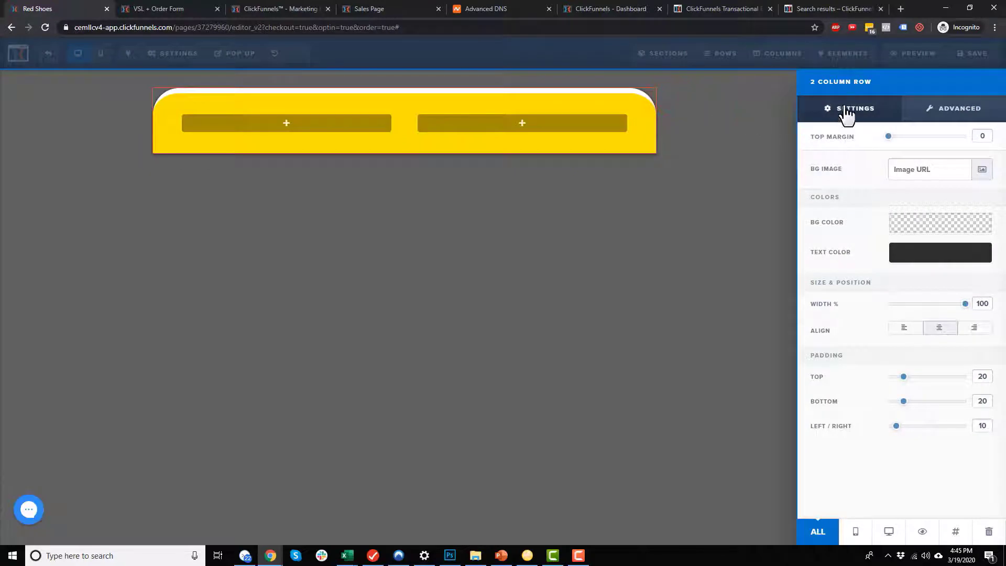
left_click(920, 229)
left_click(878, 275)
left_click(843, 199)
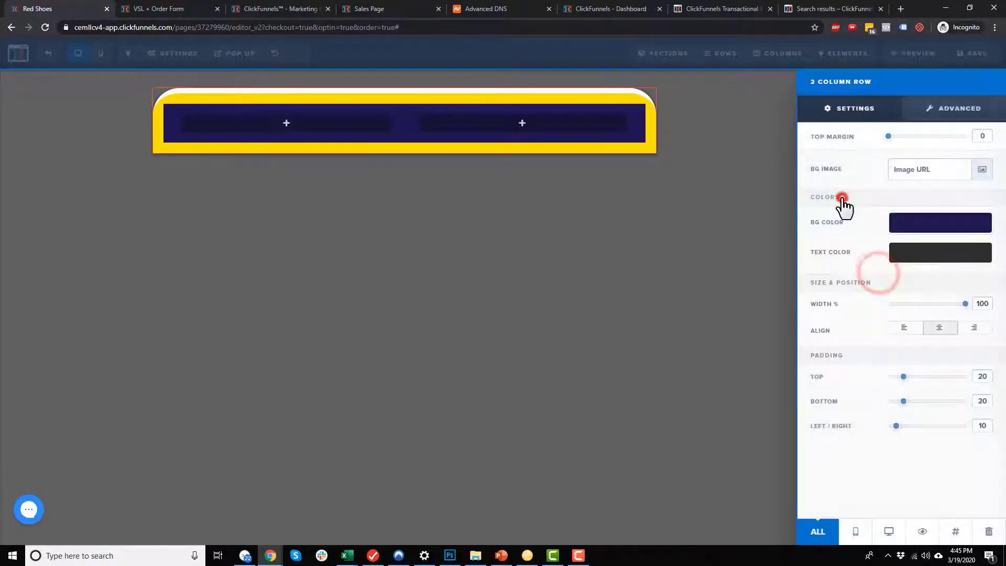
mouse_move(966, 304)
left_mouse_down()
mouse_move(920, 305)
mouse_move(963, 307)
left_mouse_up()
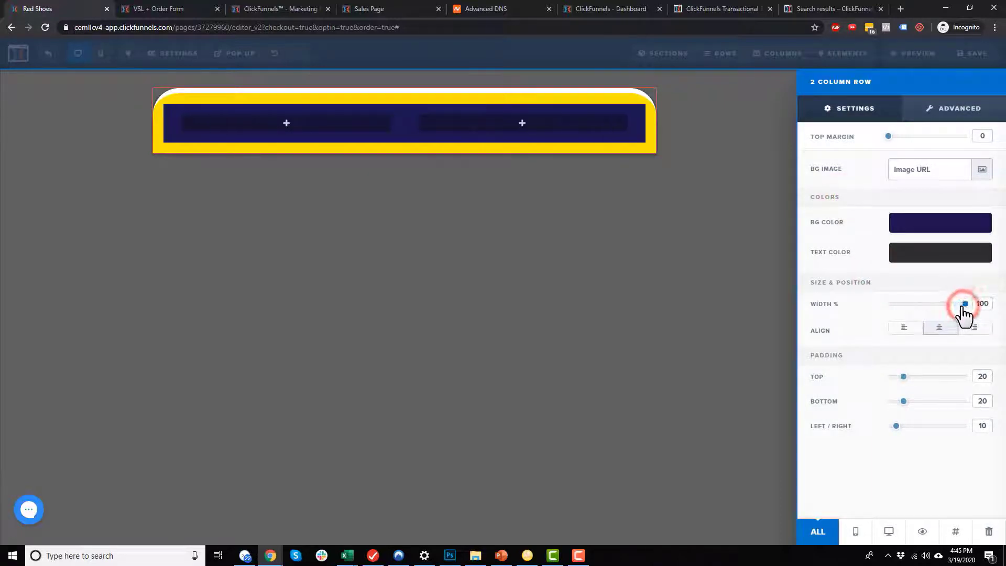
left_click_drag(903, 376, 878, 391)
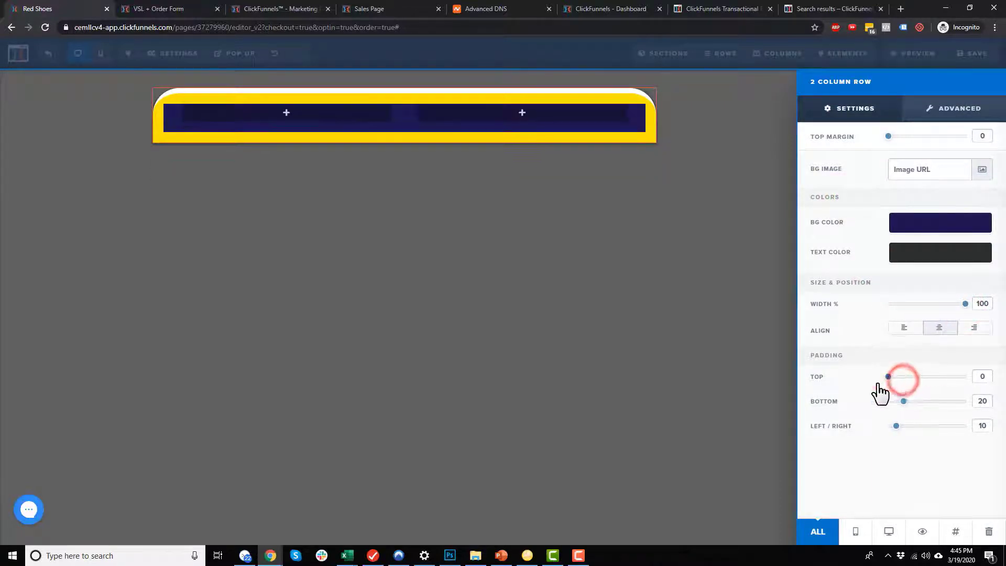
Give the two-column row a 20px corner radius on all edges and a 20% drop shadow
left_click(954, 121)
left_click(912, 169)
left_click(936, 226)
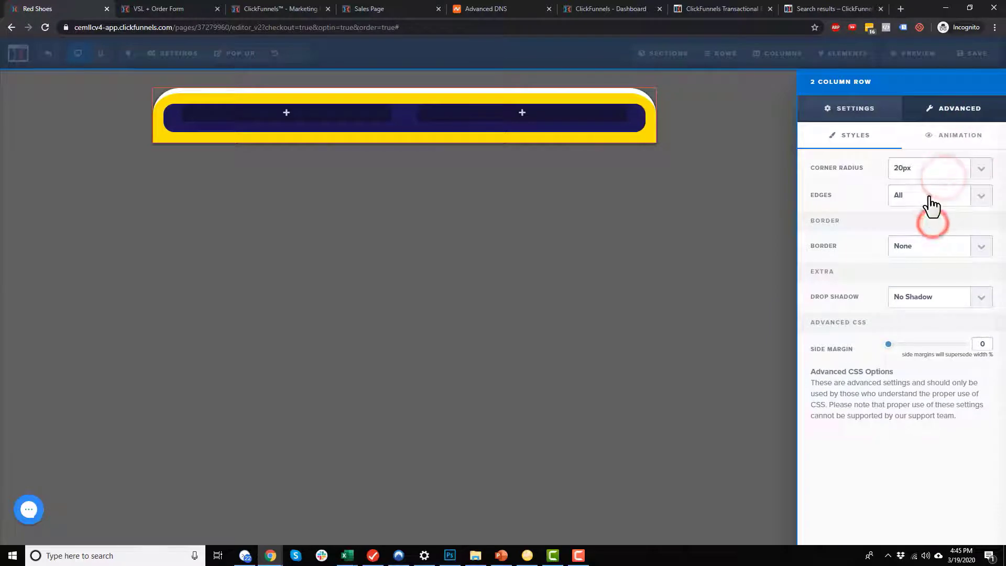
left_click(926, 246)
left_click(870, 243)
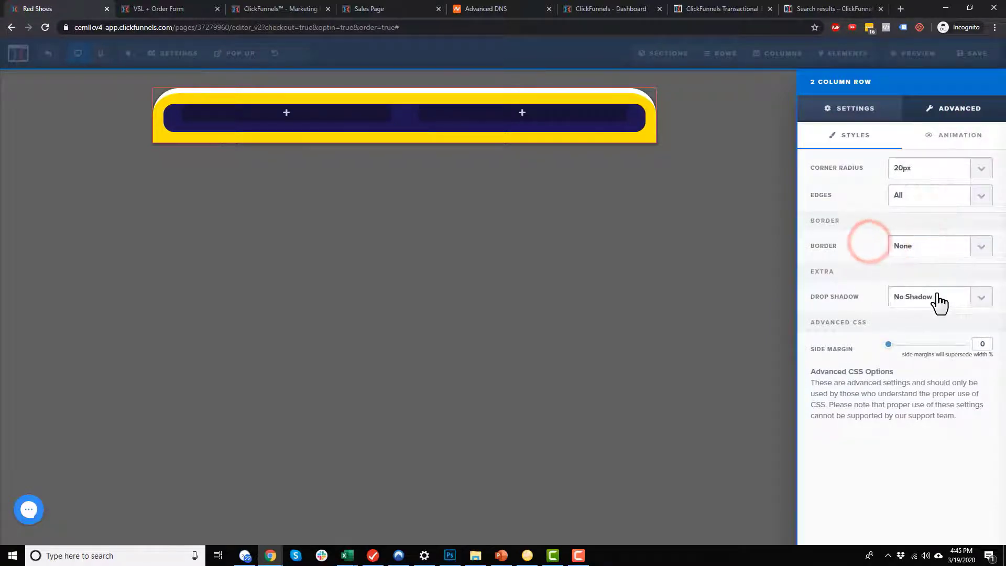
left_click(911, 301)
left_click(915, 340)
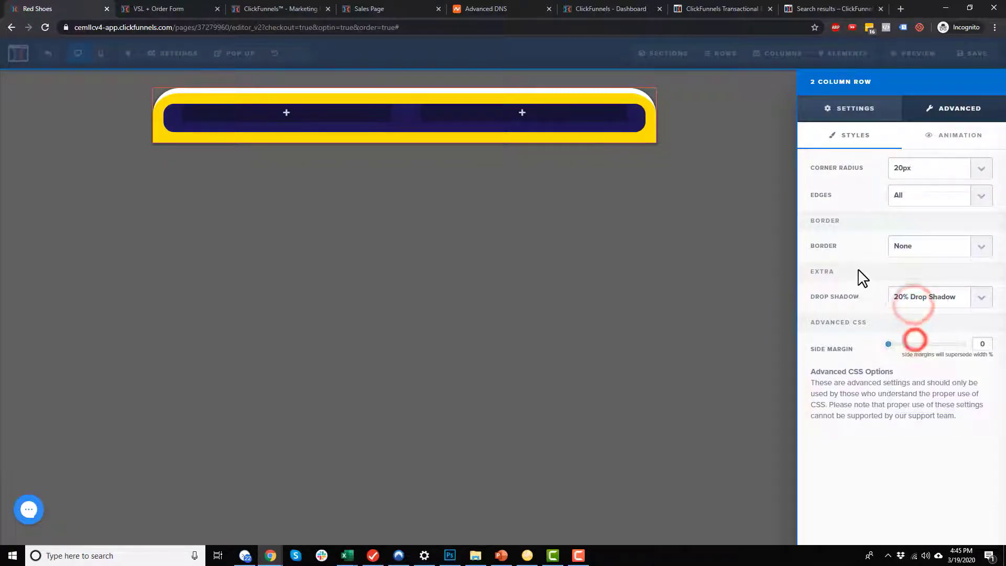
left_click(858, 234)
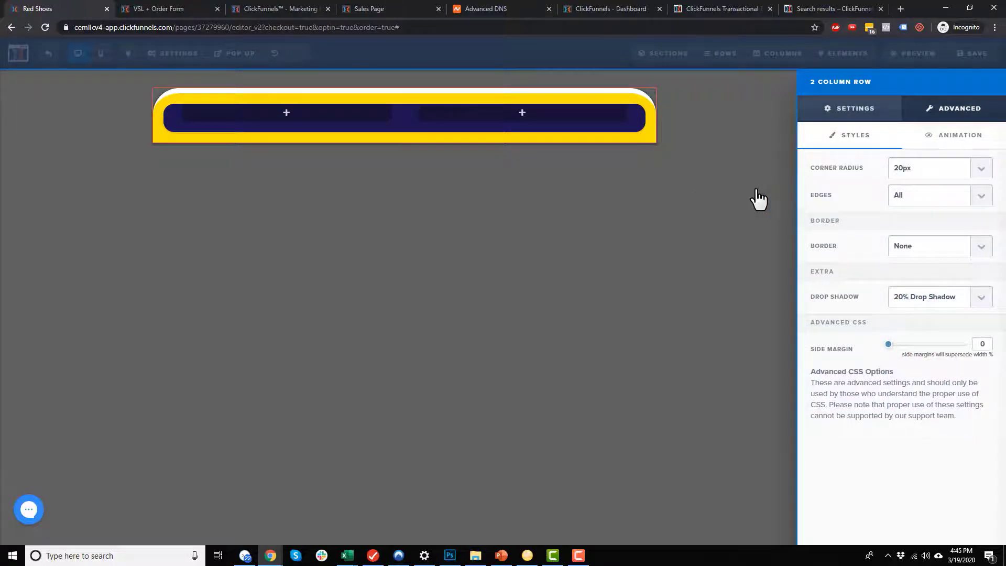
left_click(732, 191)
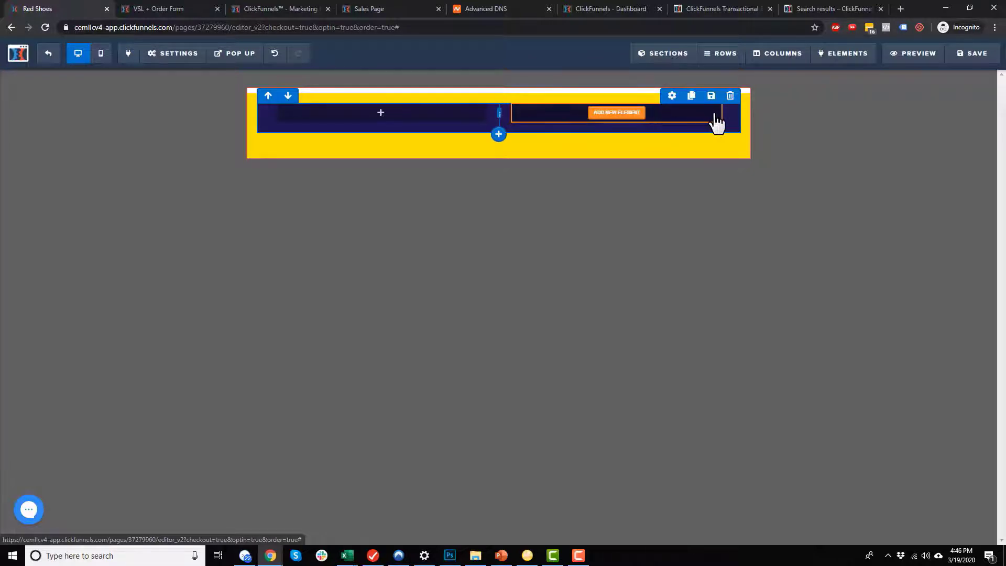
Set the corner radius of the row's second column to 20px
left_click(780, 59)
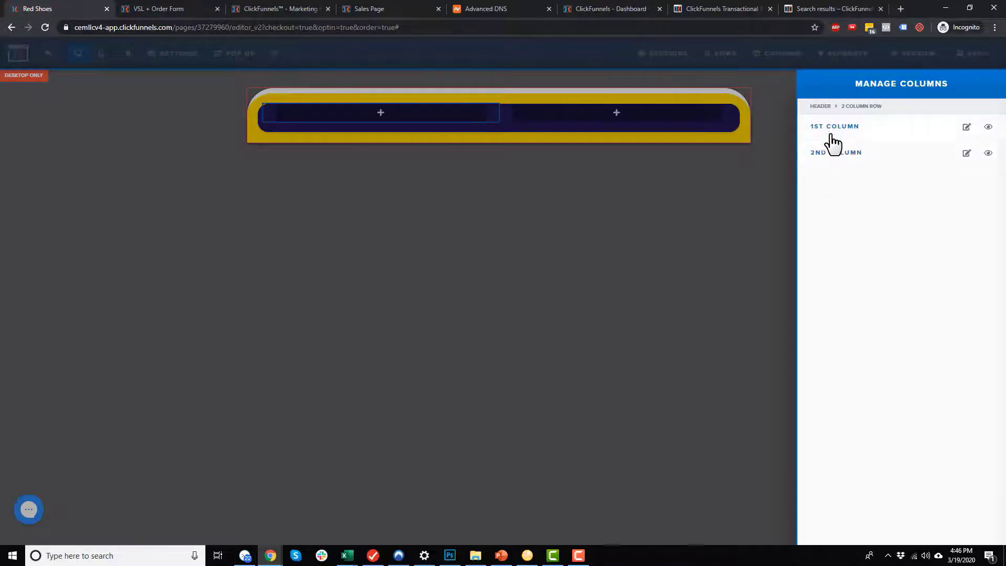
left_click(967, 154)
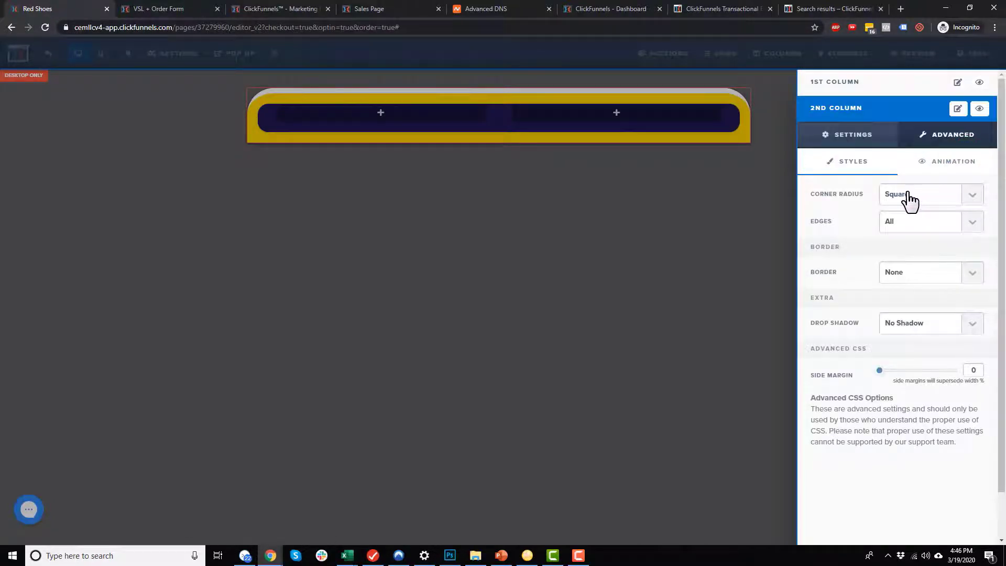
left_click(927, 195)
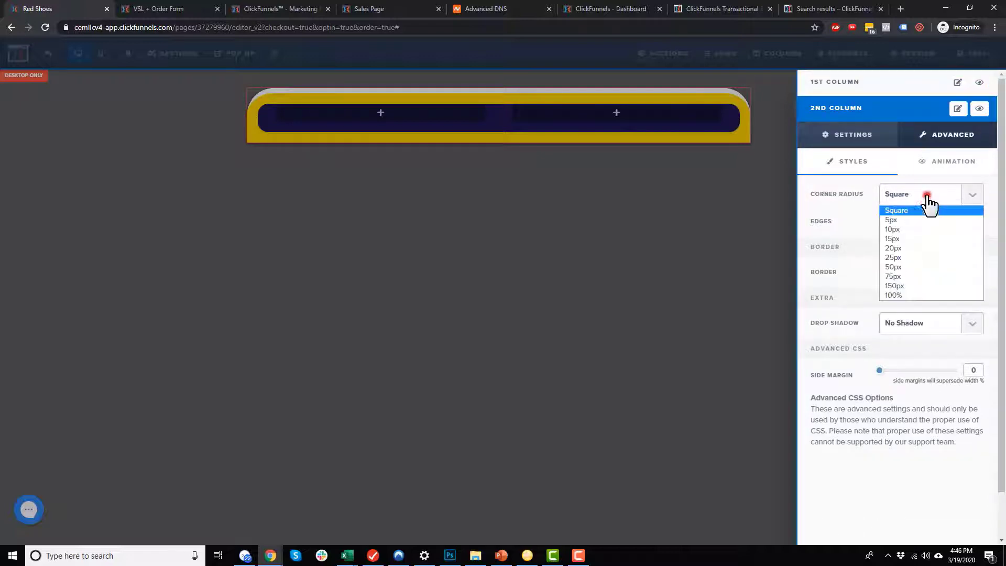
left_click(923, 248)
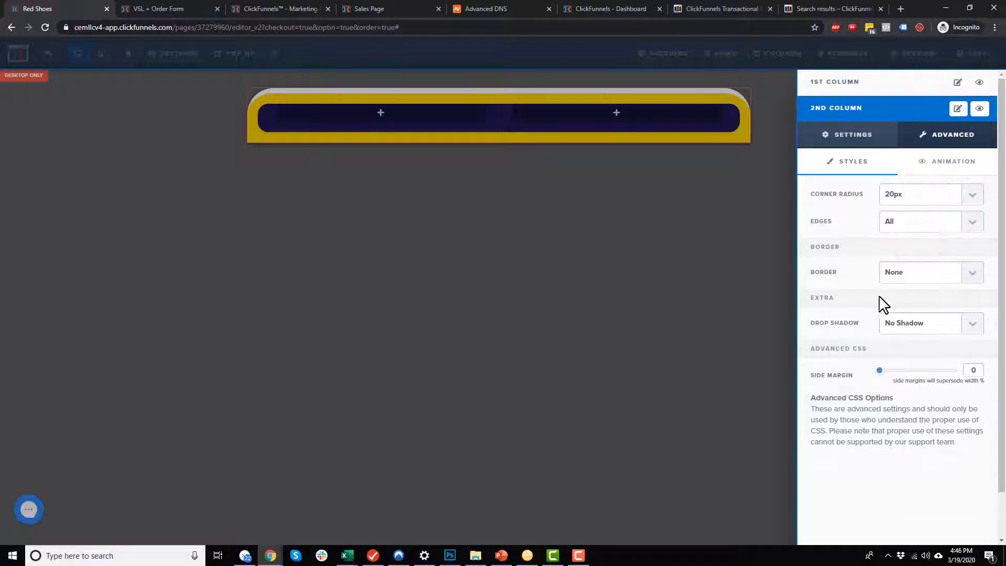
Set the second column's background color to white (#ffffff)
left_click(891, 134)
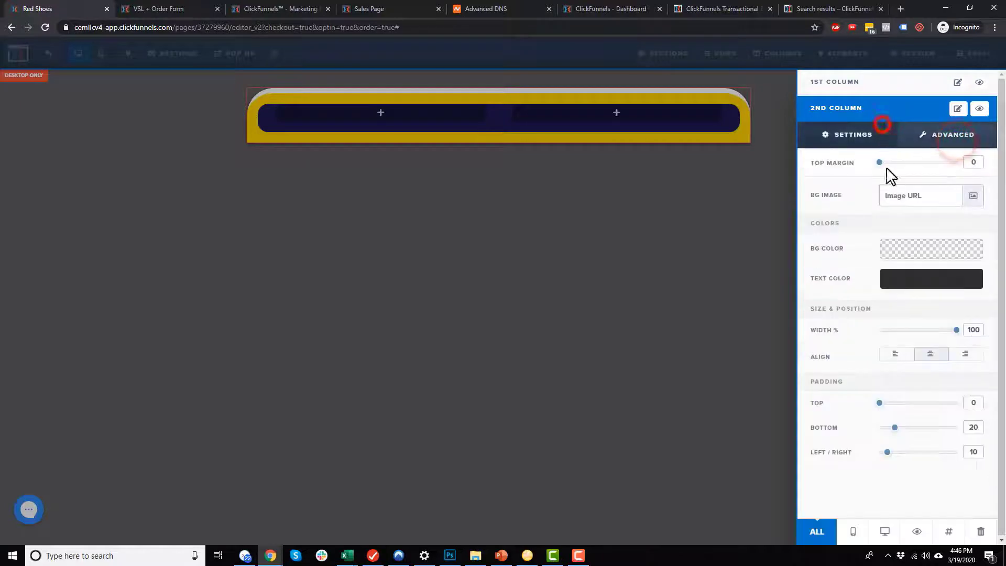
left_click(932, 257)
left_click(874, 293)
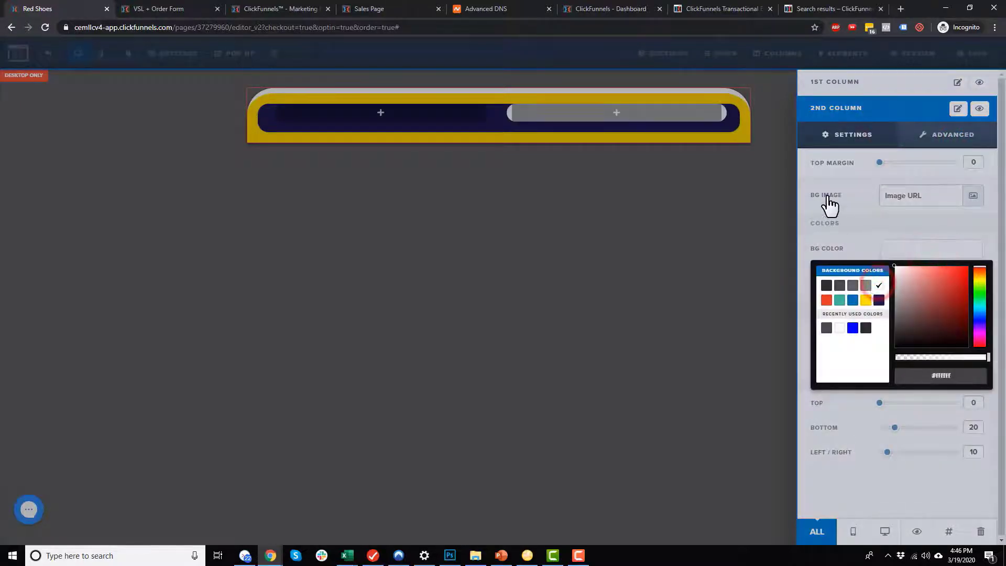
left_click(828, 195)
Set the second column's top padding to 25 and width to 65%, and increase its top margin
left_click_drag(881, 404, 899, 404)
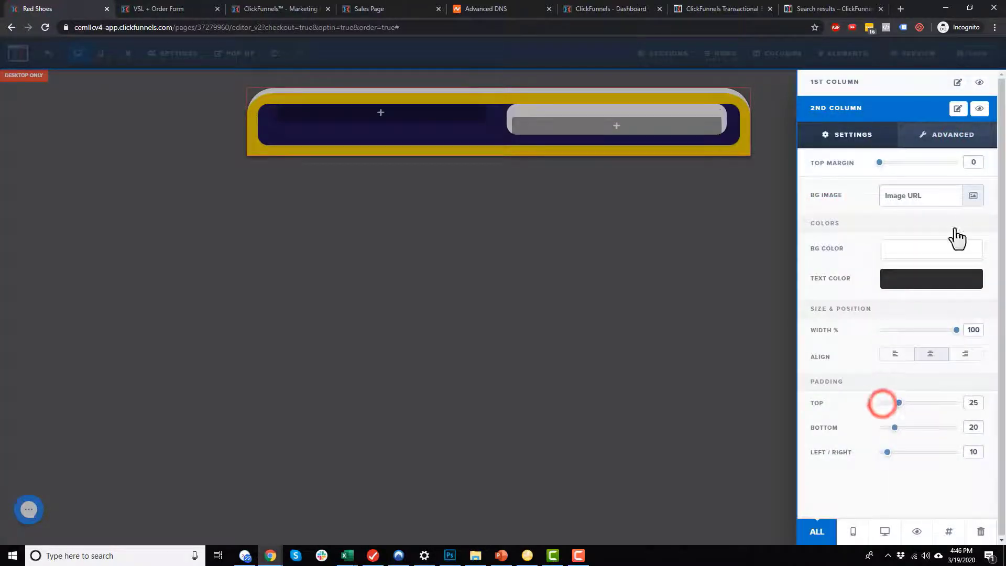
left_click_drag(957, 330, 911, 330)
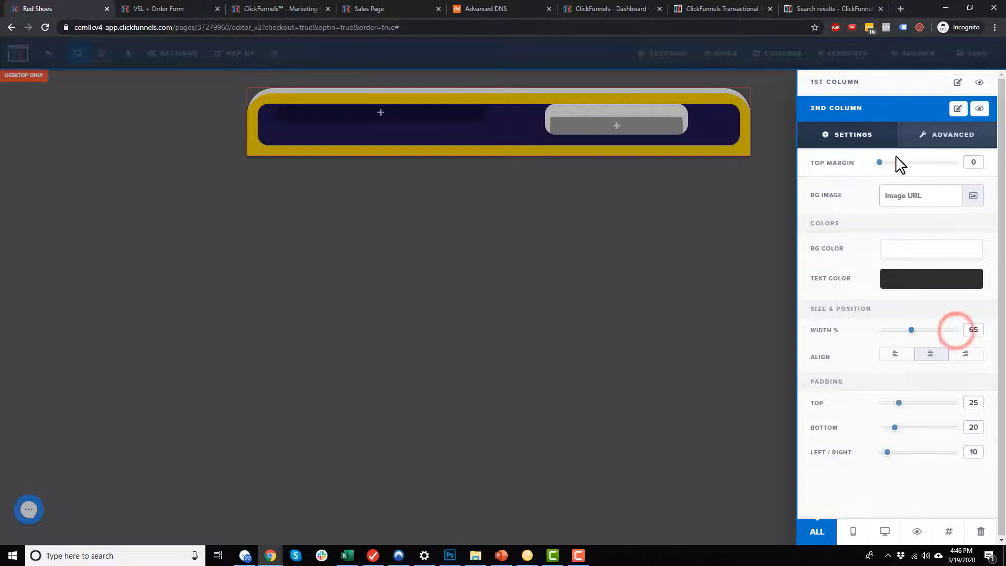
left_click(881, 162)
Look over the second column's advanced style settings and the row's column management list
left_click(935, 134)
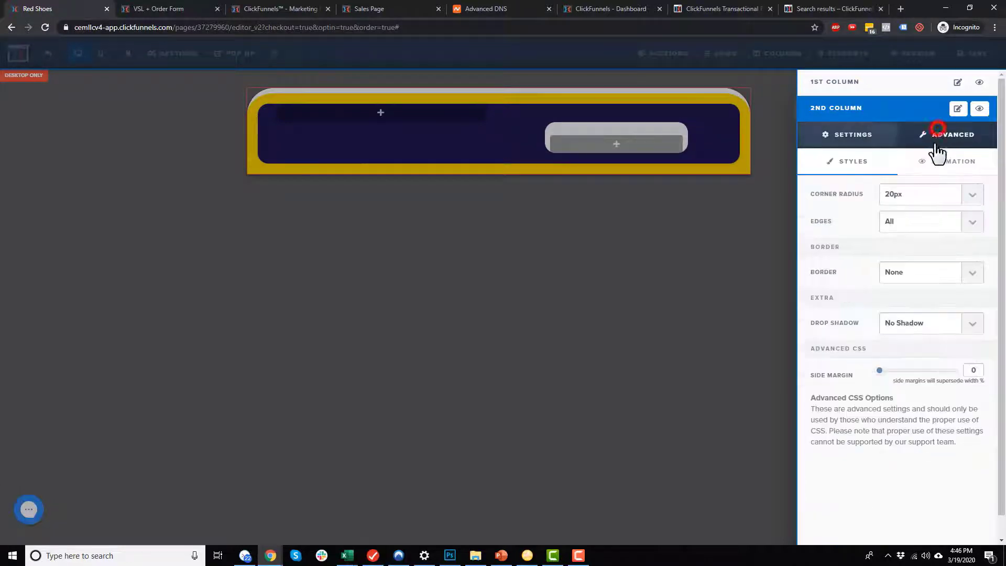
left_click(734, 251)
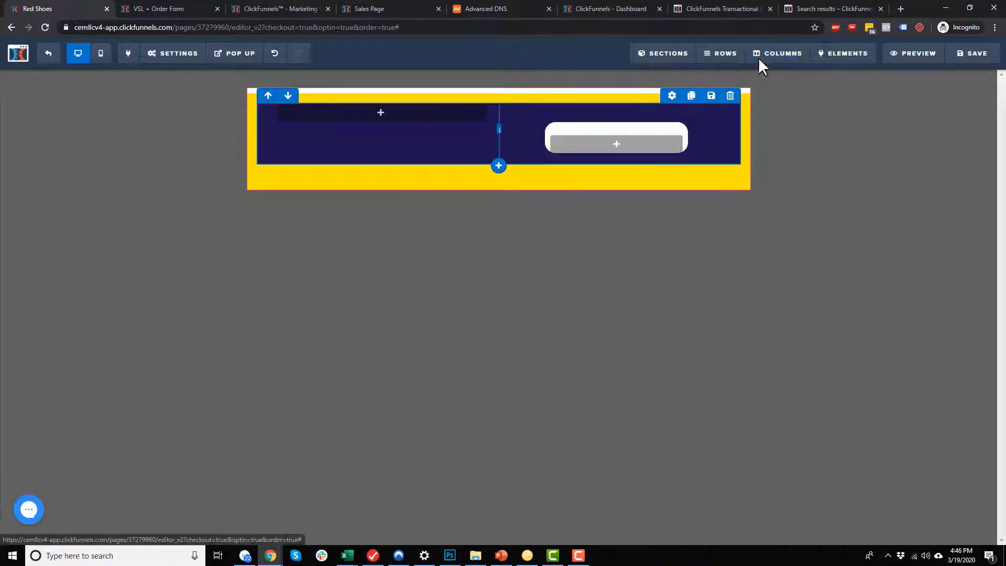
left_click(778, 58)
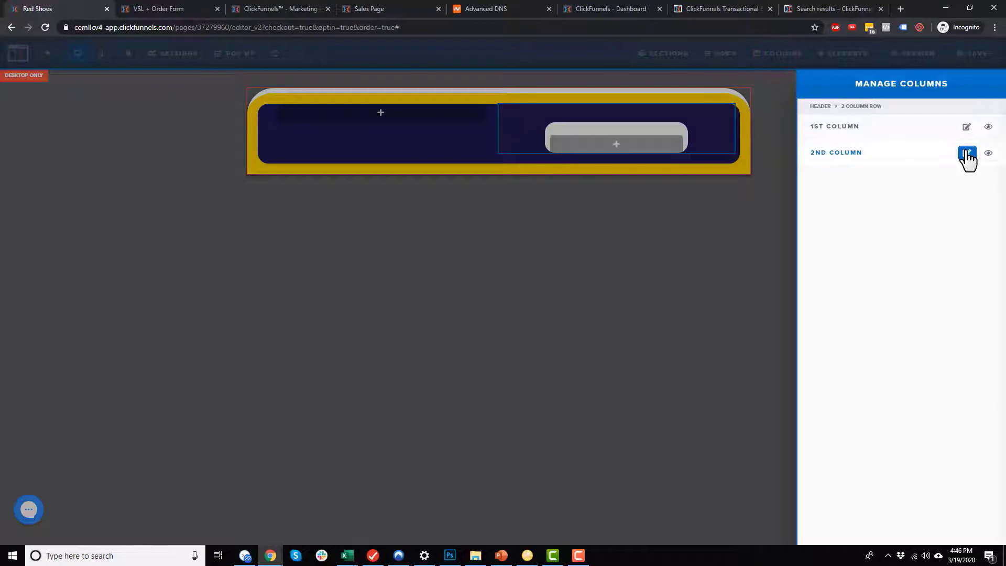
left_click(721, 237)
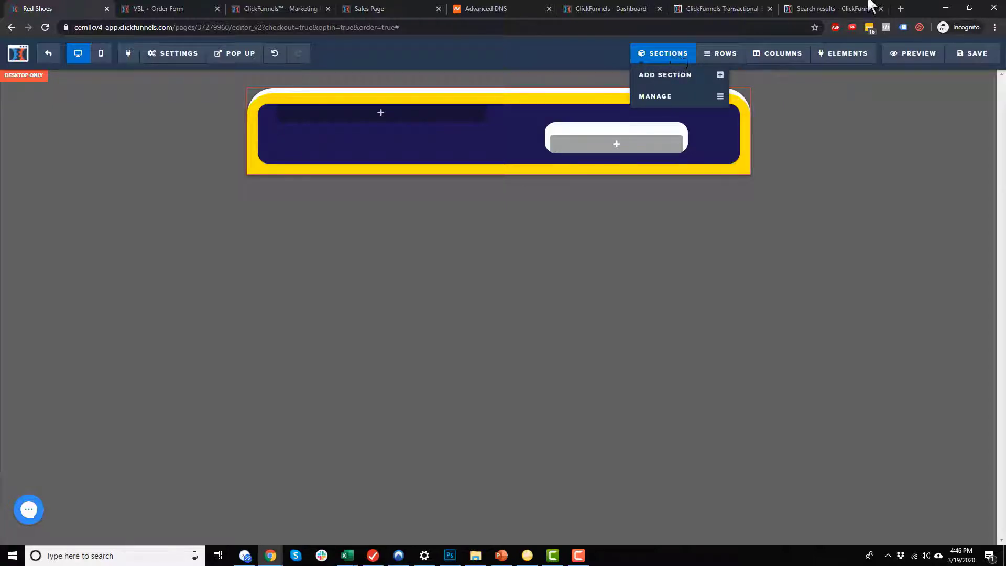
Browse the element library for the row's second column, from order elements through to miscellaneous elements
mouse_move(844, 77)
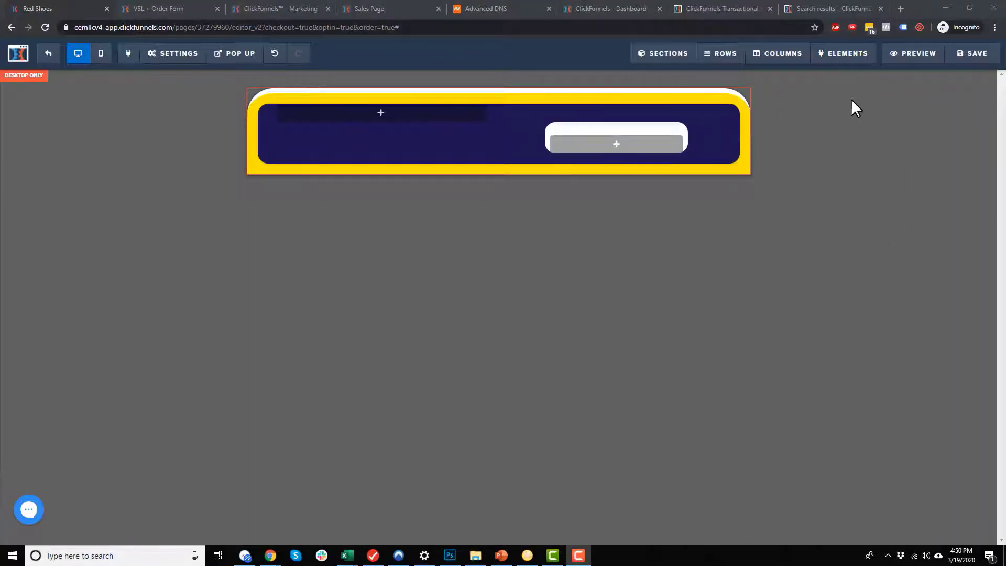
left_click(845, 75)
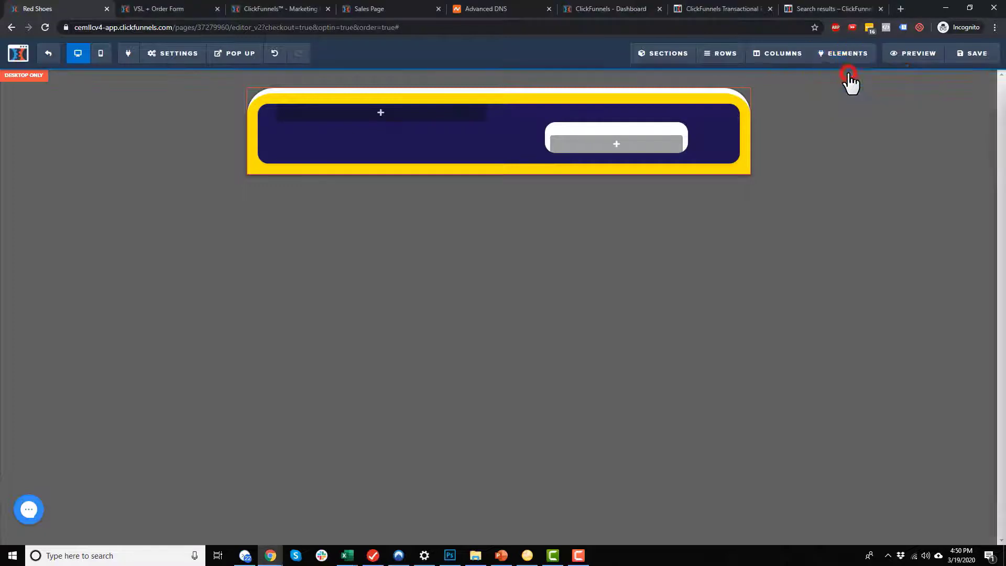
left_click(686, 247)
mouse_move(621, 145)
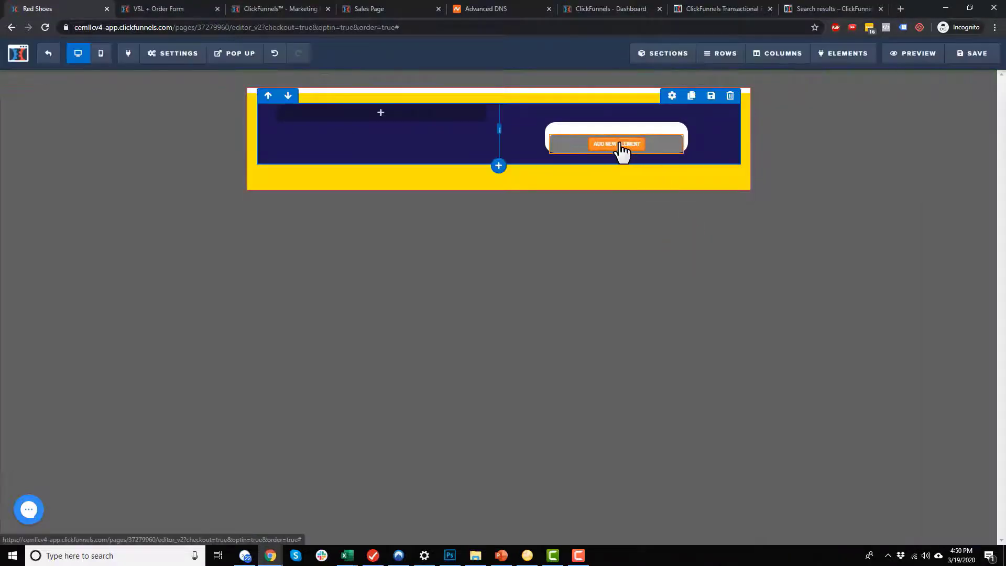
left_click(617, 145)
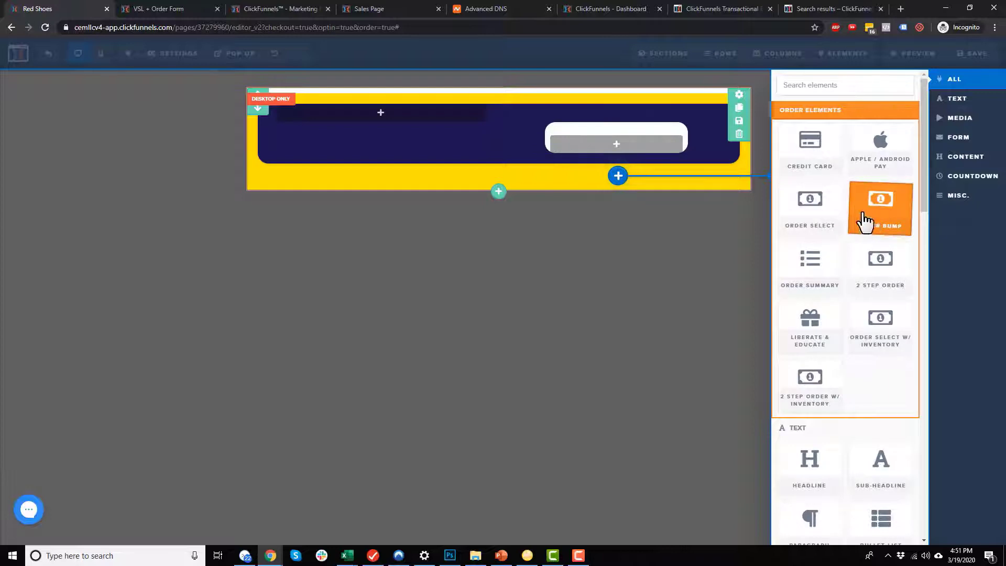
scroll(849, 226, "down", 1)
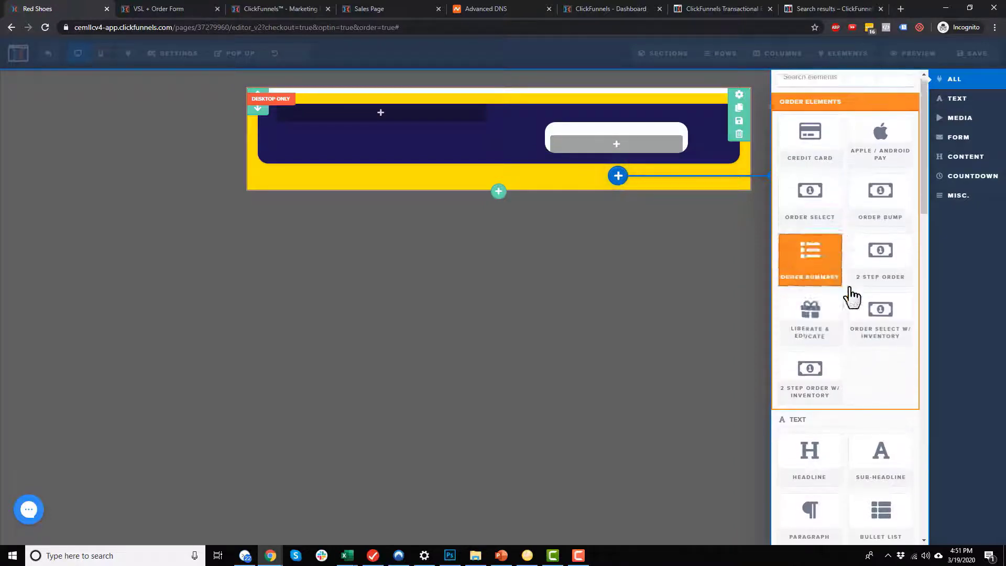
scroll(849, 227, "down", 1)
scroll(849, 218, "up", 1)
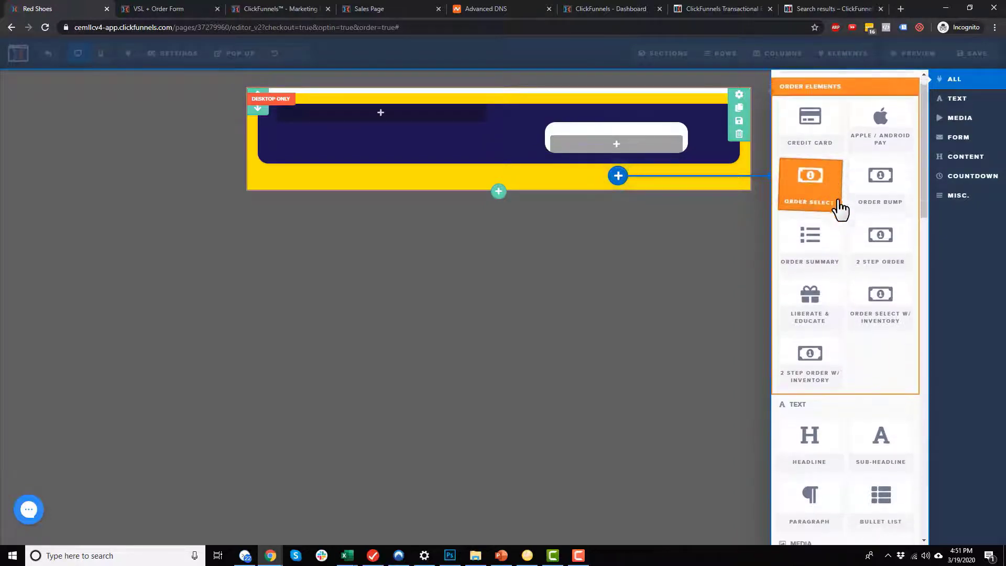
scroll(854, 247, "up", 1)
scroll(852, 280, "down", 2)
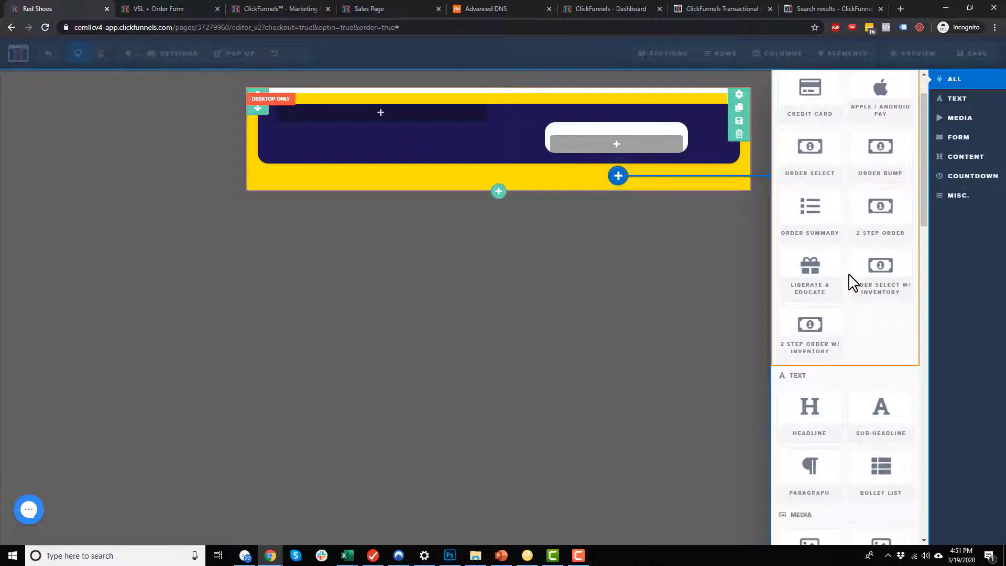
scroll(852, 293, "down", 3)
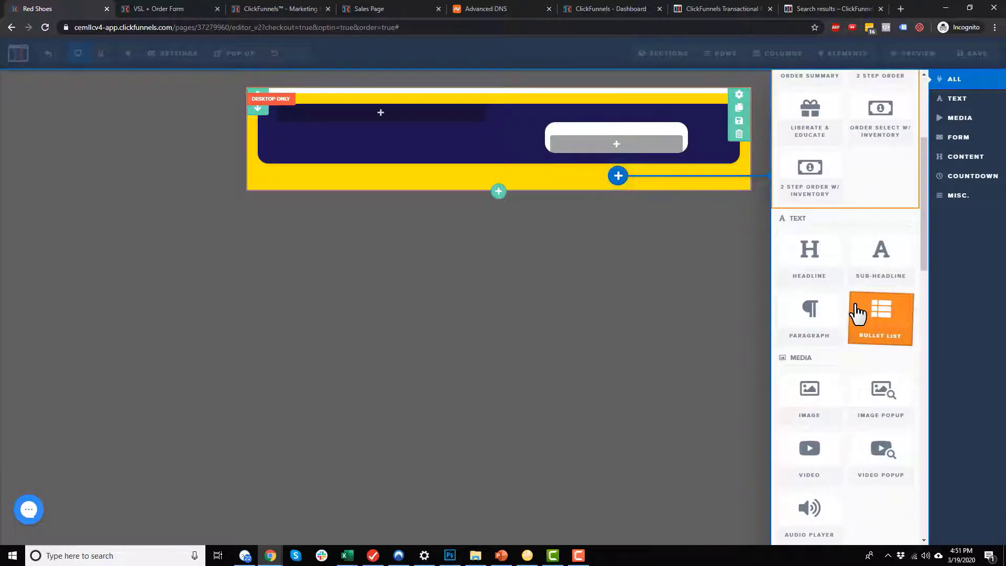
scroll(855, 314, "down", 1)
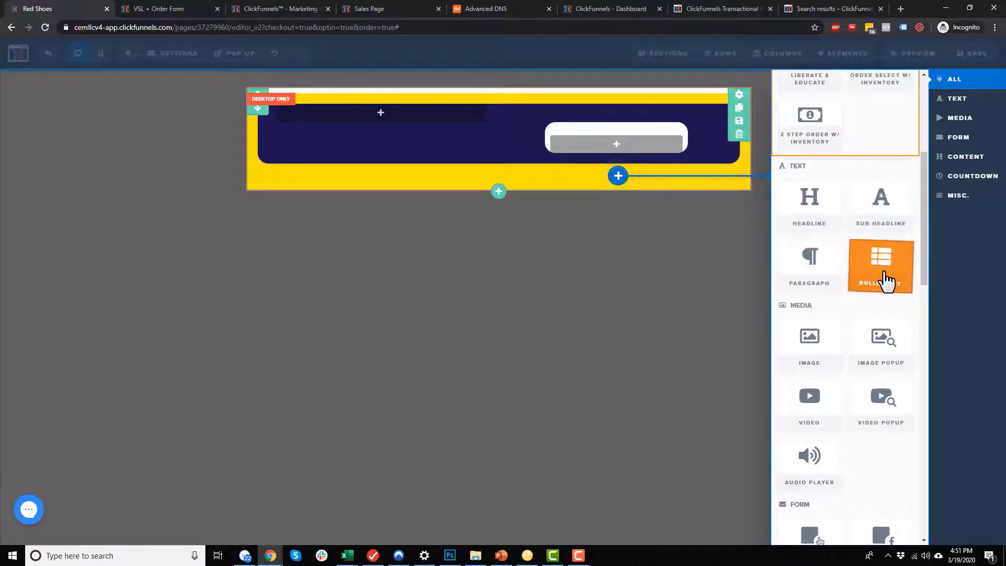
scroll(875, 286, "down", 2)
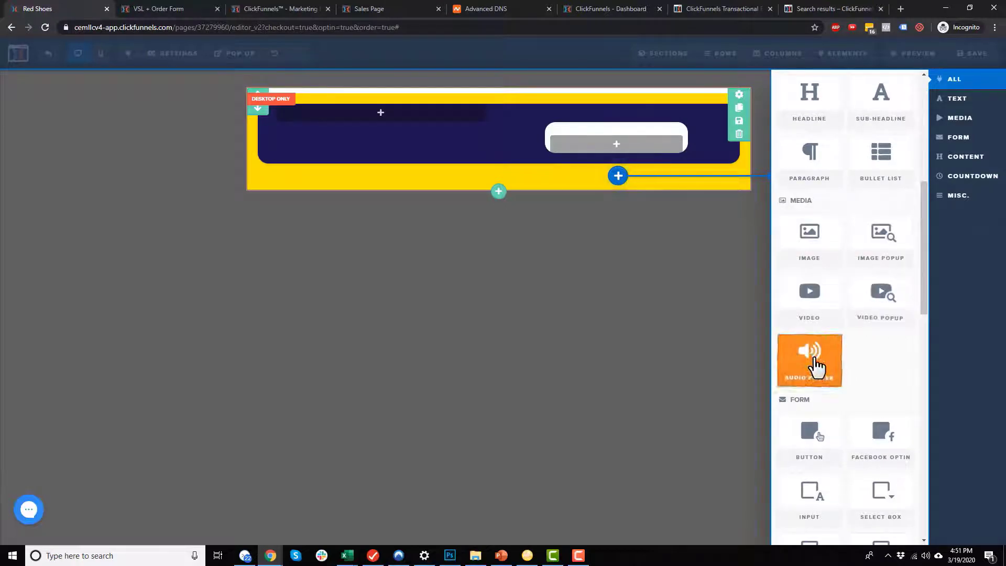
scroll(816, 362, "down", 6)
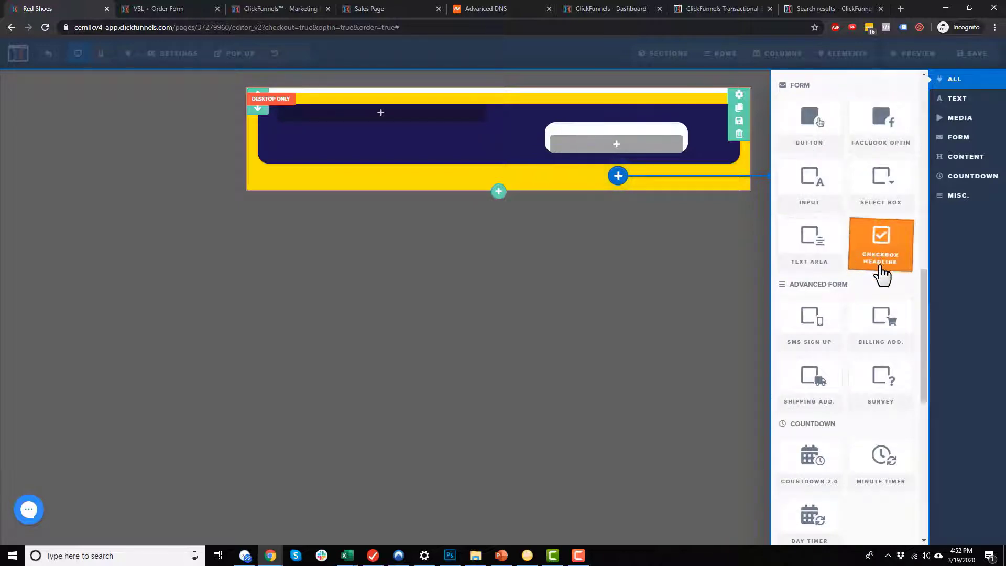
scroll(885, 266, "down", 1)
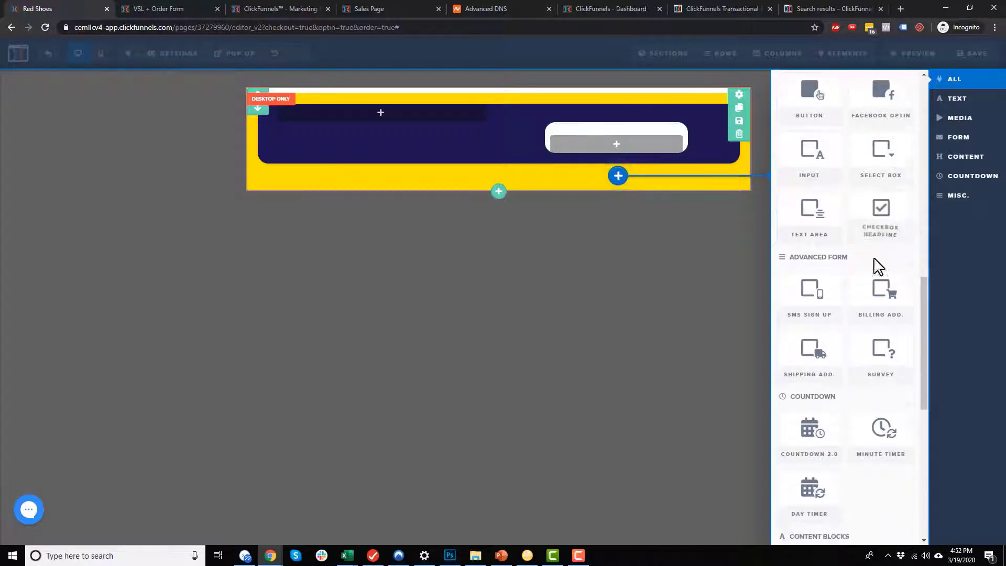
scroll(828, 277, "down", 1)
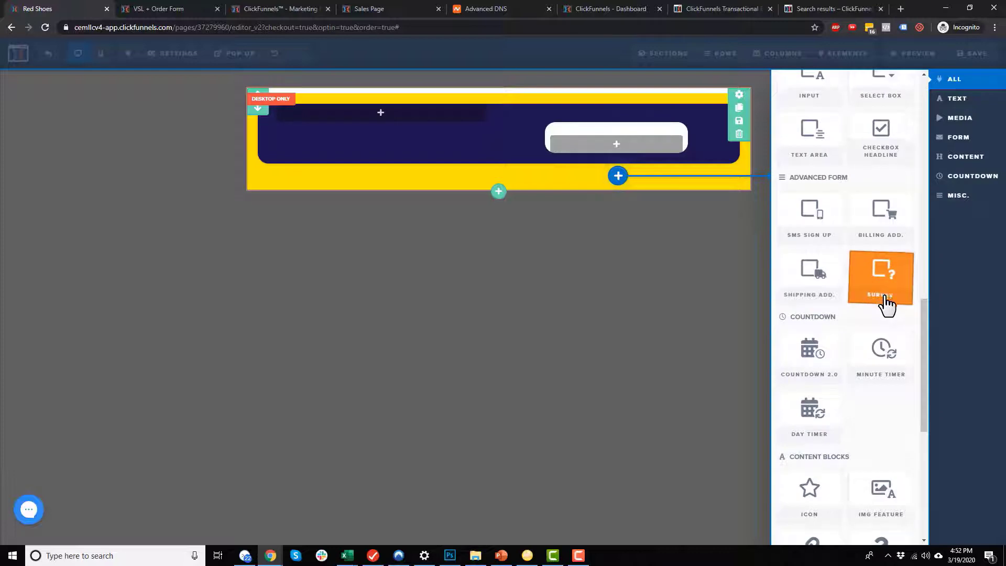
scroll(886, 314, "down", 1)
scroll(818, 331, "down", 1)
scroll(825, 329, "down", 3)
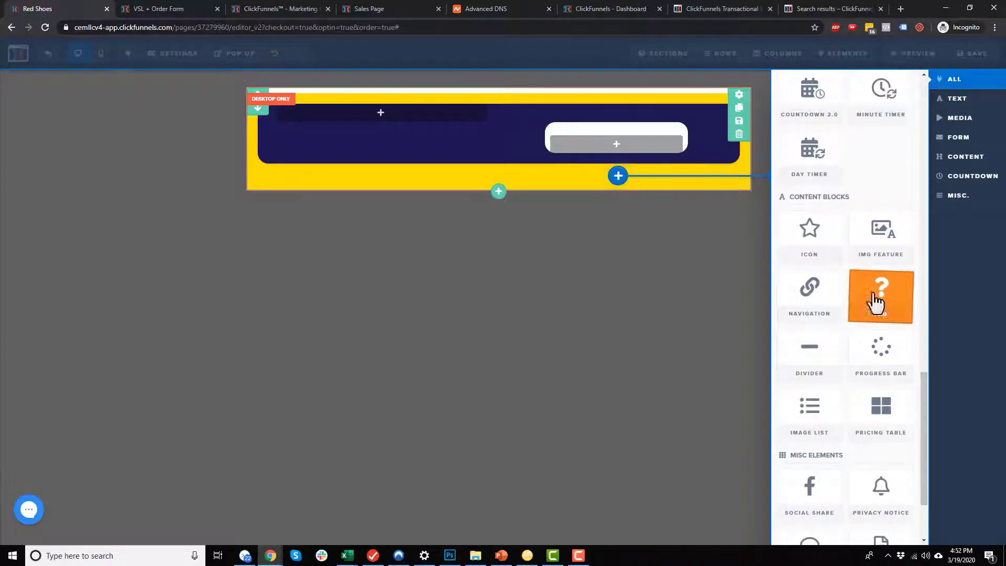
scroll(833, 303, "down", 2)
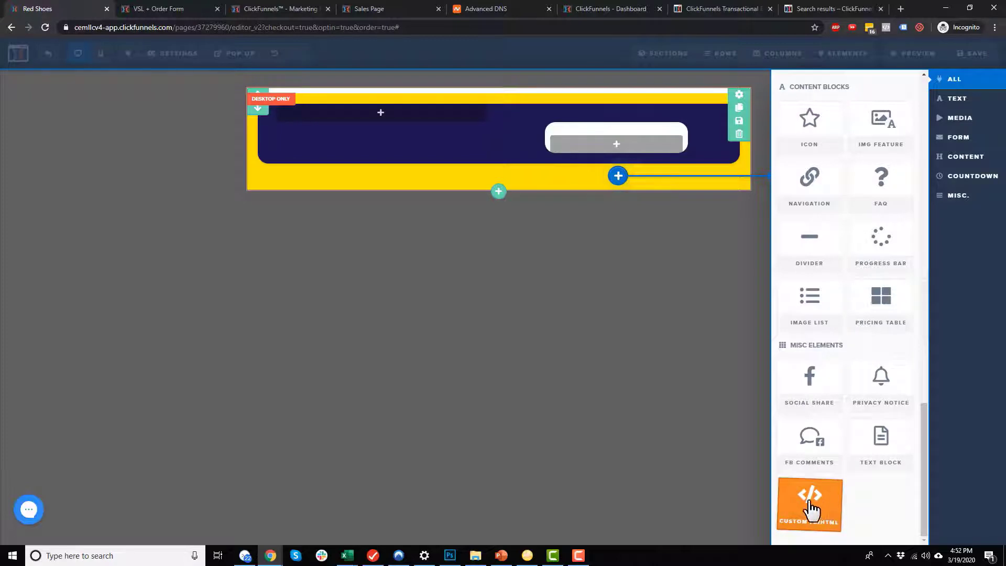
Add a Headline element to the row's second column
scroll(828, 514, "up", 4)
scroll(830, 516, "up", 14)
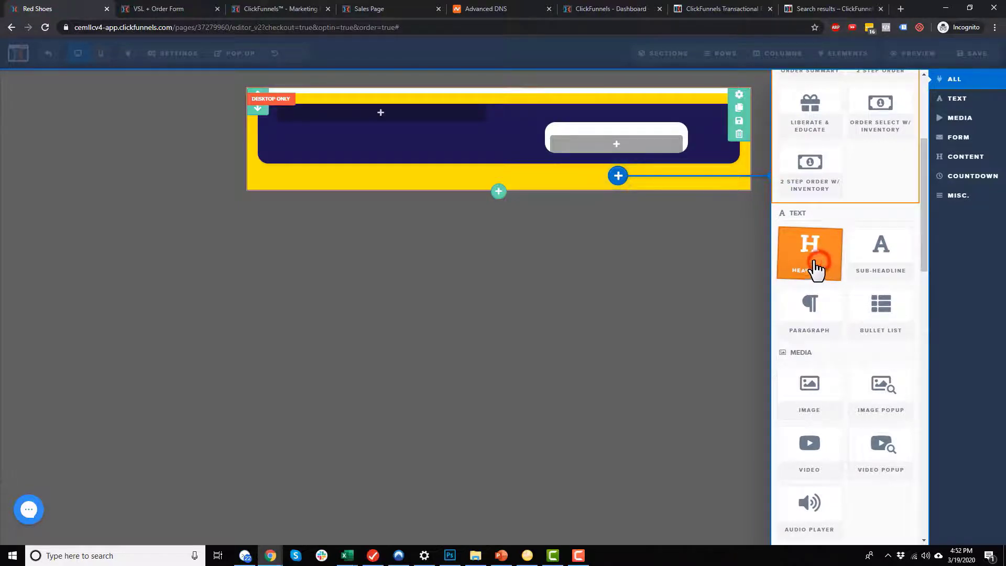
left_click_drag(815, 265, 636, 158)
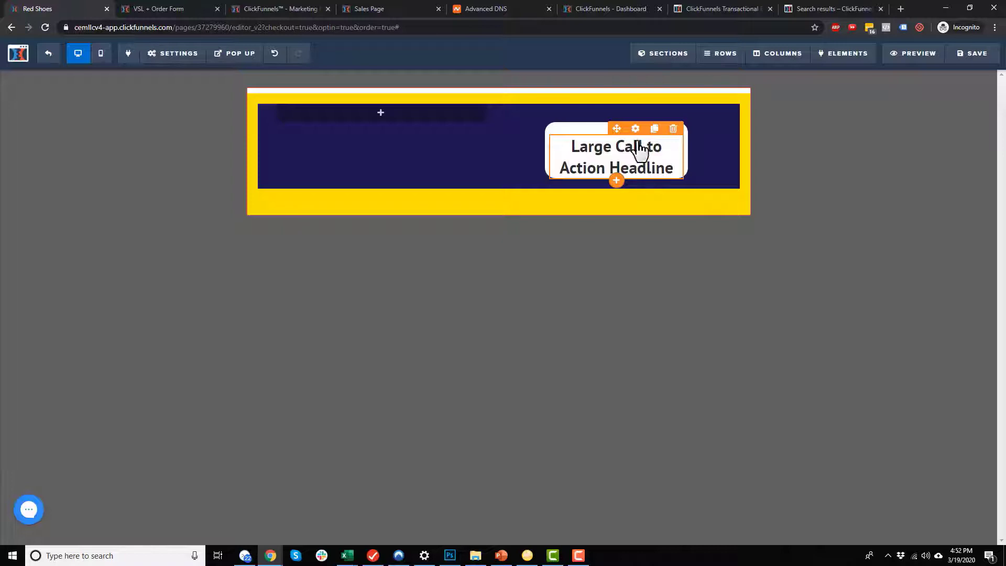
Try moving the headline into the row's first column and back to the second column
left_click_drag(615, 129, 392, 113)
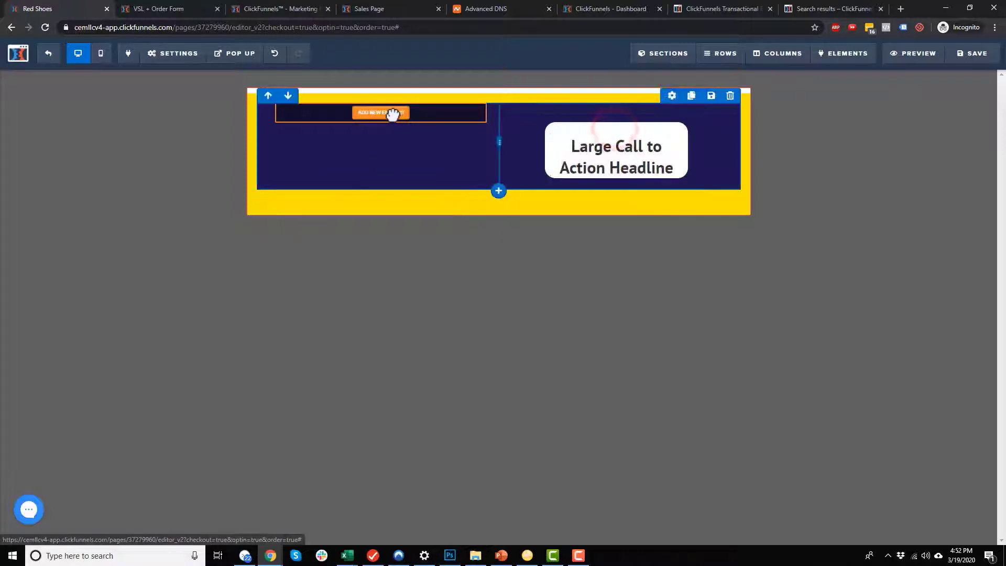
left_click(611, 153)
left_click_drag(607, 161, 656, 139)
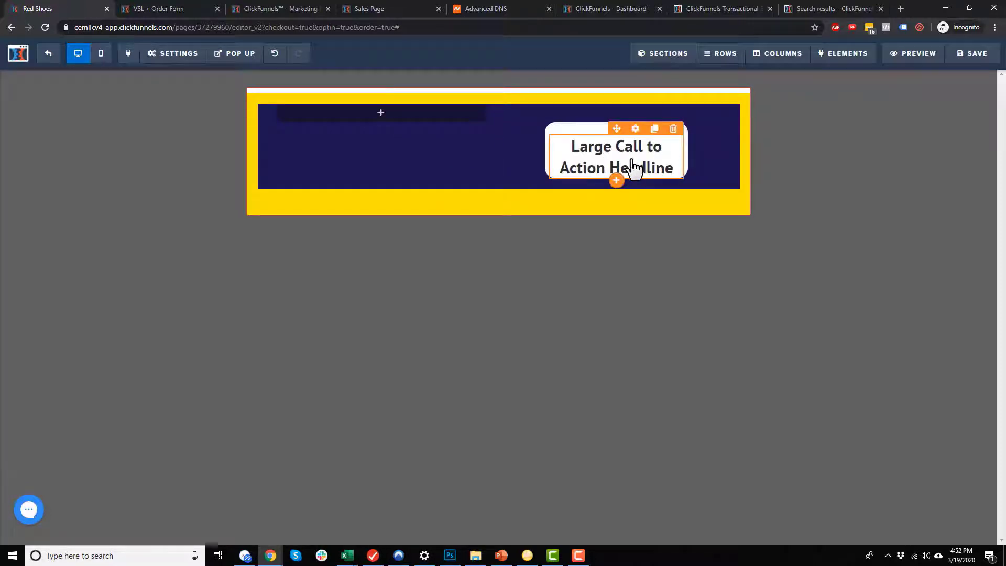
Duplicate the headline in the second column and delete the copy
left_click(654, 129)
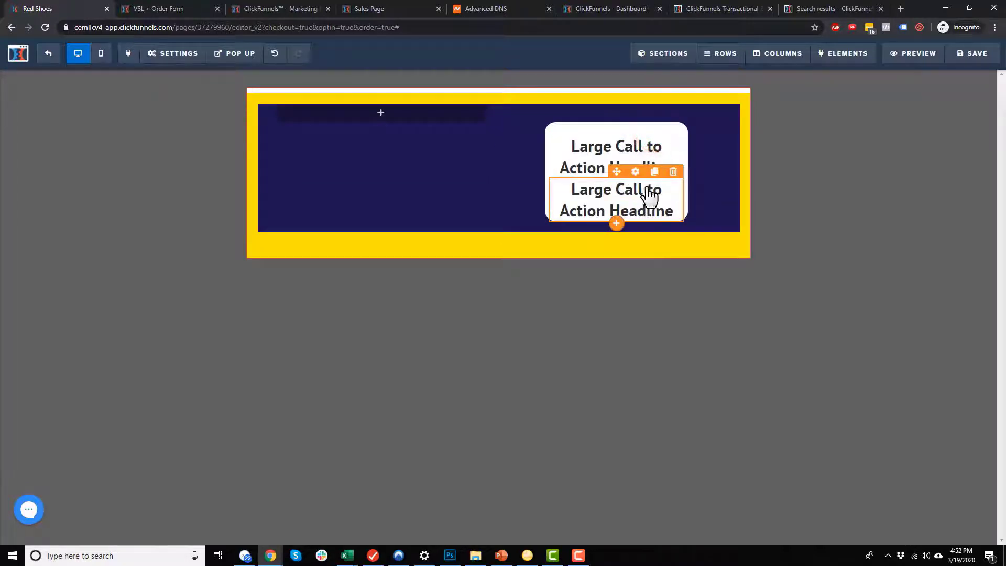
left_click(674, 172)
left_click(559, 88)
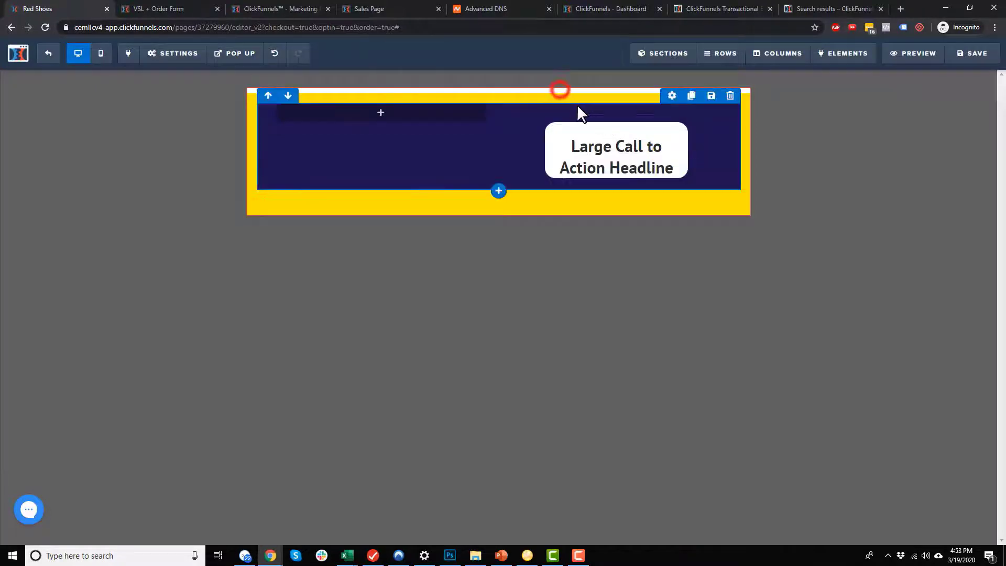
Set the headline's font size to 28 and keep its top margin at 0
mouse_move(646, 156)
left_click(635, 129)
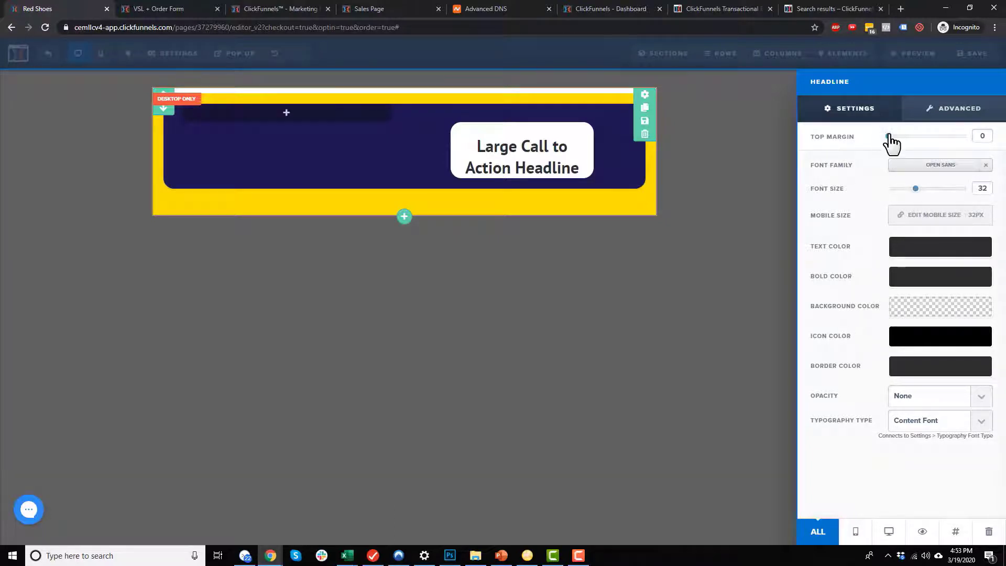
mouse_move(889, 136)
left_mouse_down()
mouse_move(916, 136)
mouse_move(890, 137)
left_mouse_up()
mouse_move(916, 189)
left_mouse_down()
mouse_move(898, 195)
mouse_move(922, 189)
left_mouse_up()
Change the headline's font family to Libre Baskerville
left_click(941, 165)
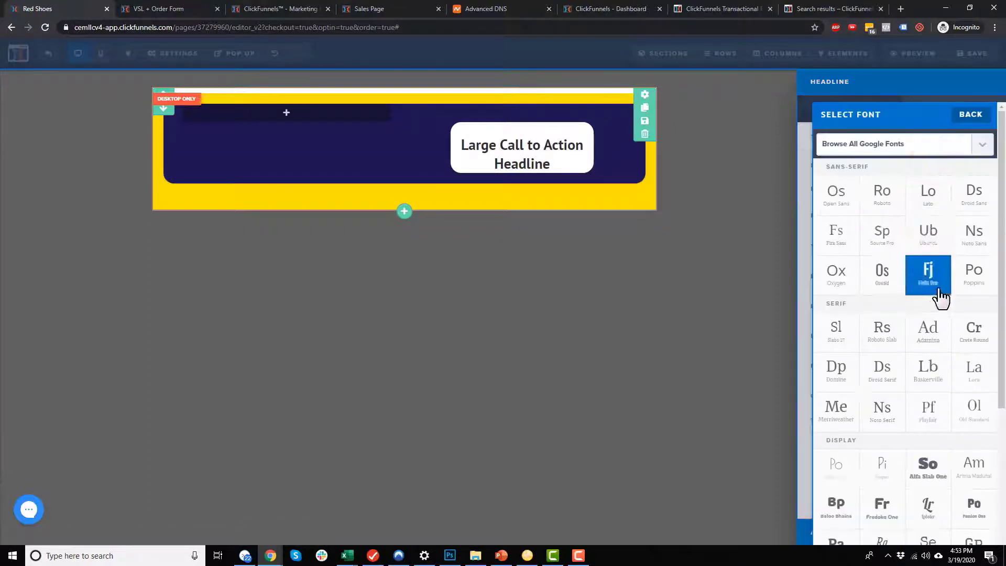
left_click(927, 373)
left_click(848, 222)
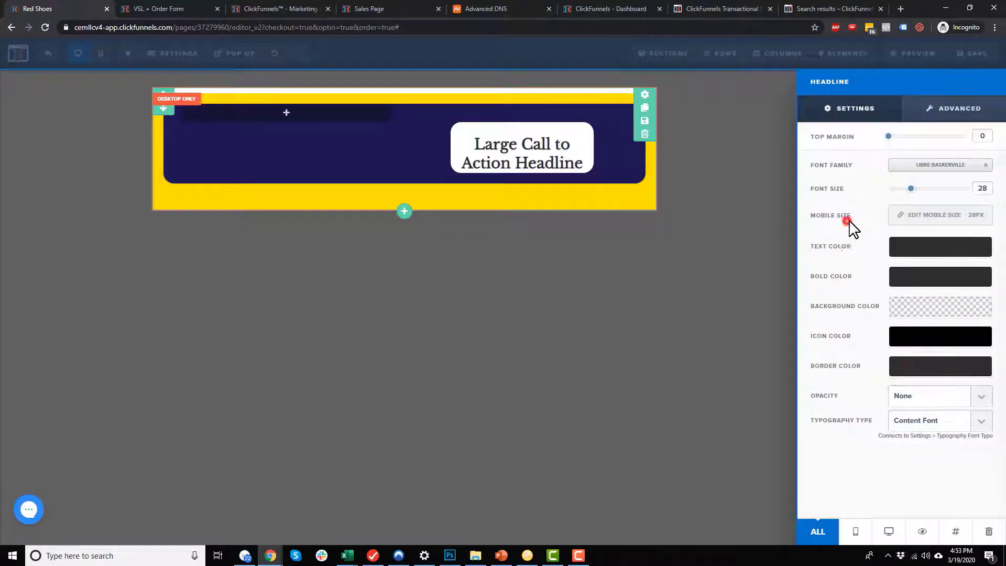
Set the headline's font family to the handwriting font Alex Brush
left_click(934, 165)
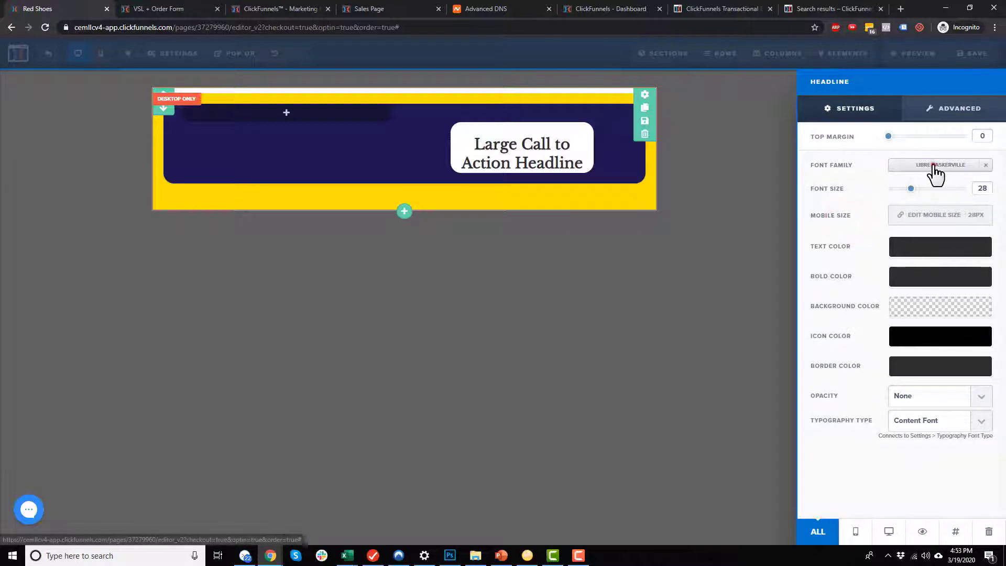
scroll(932, 422, "down", 5)
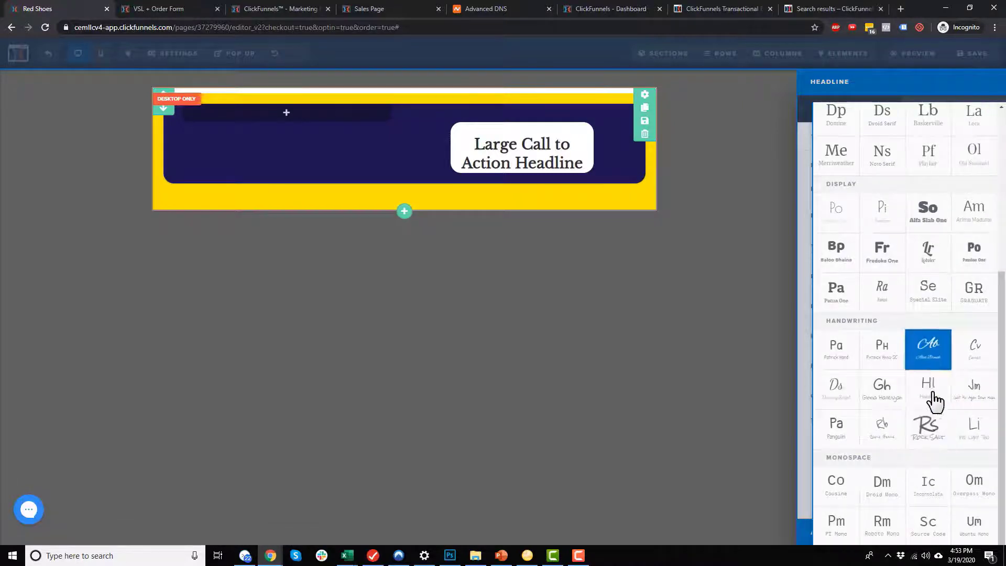
left_click(927, 351)
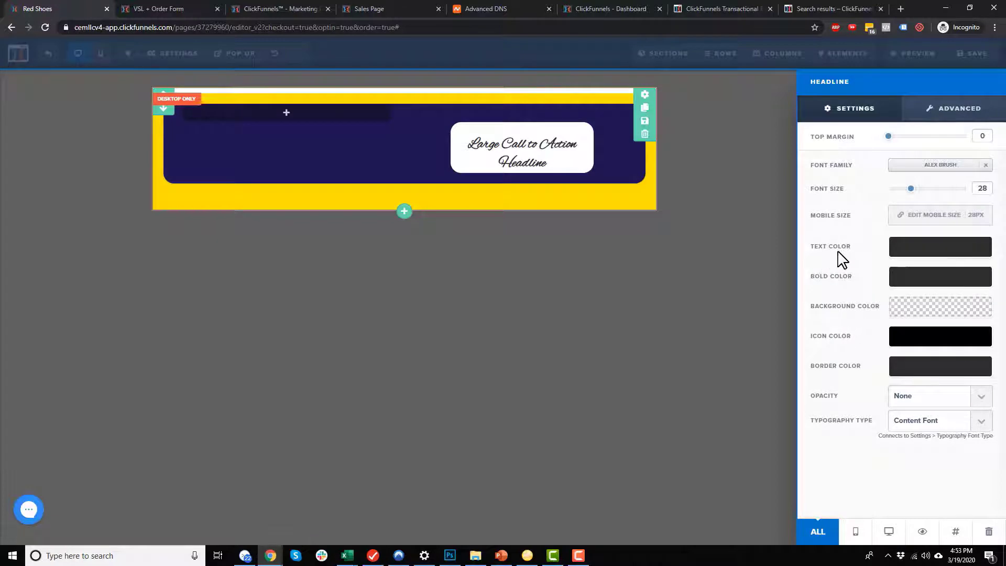
Set the headline's text color to dark blue (#201652) and its bold color to yellow (#ffe300)
left_click(914, 248)
left_click(879, 298)
left_click(854, 207)
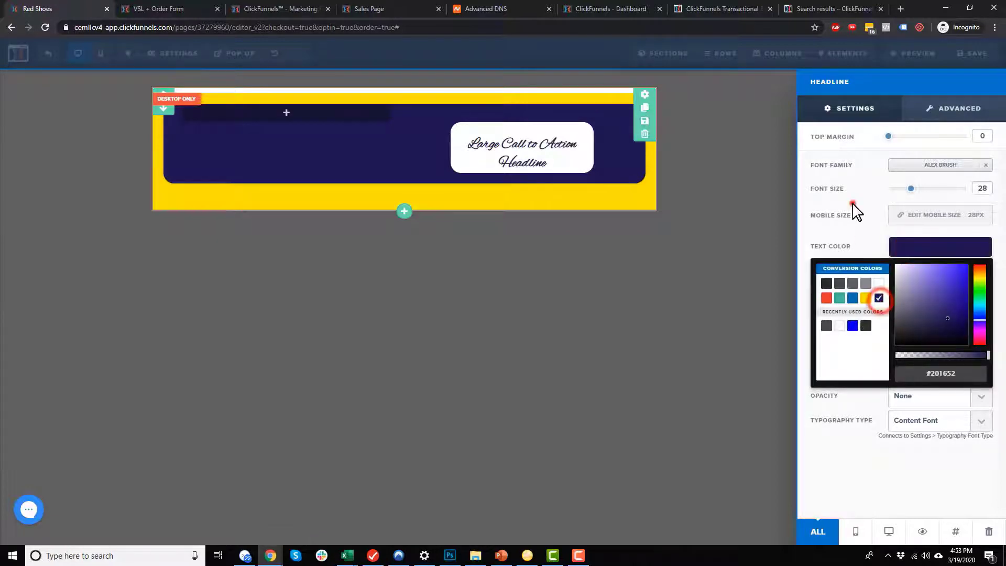
left_click(916, 283)
left_click(866, 328)
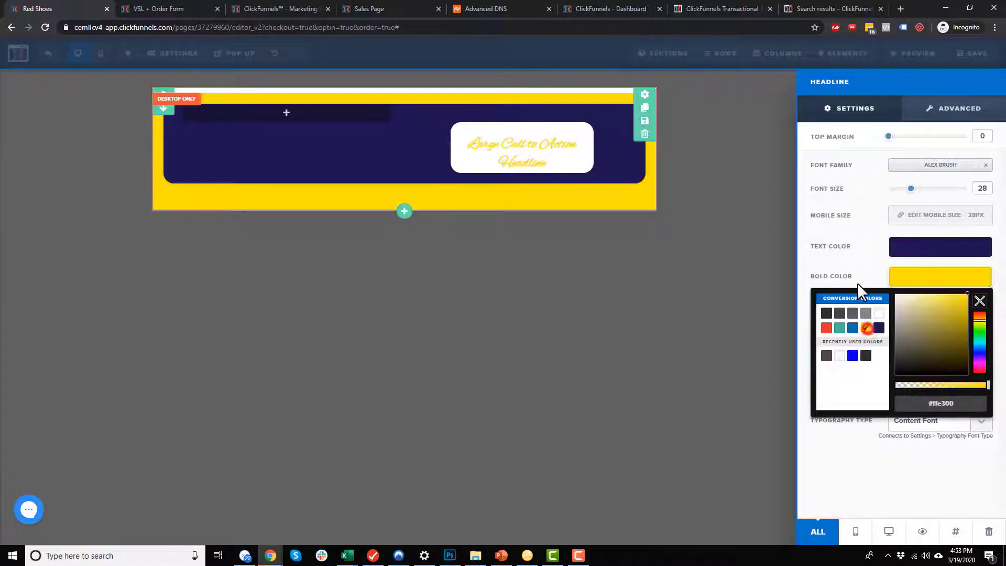
left_click(845, 251)
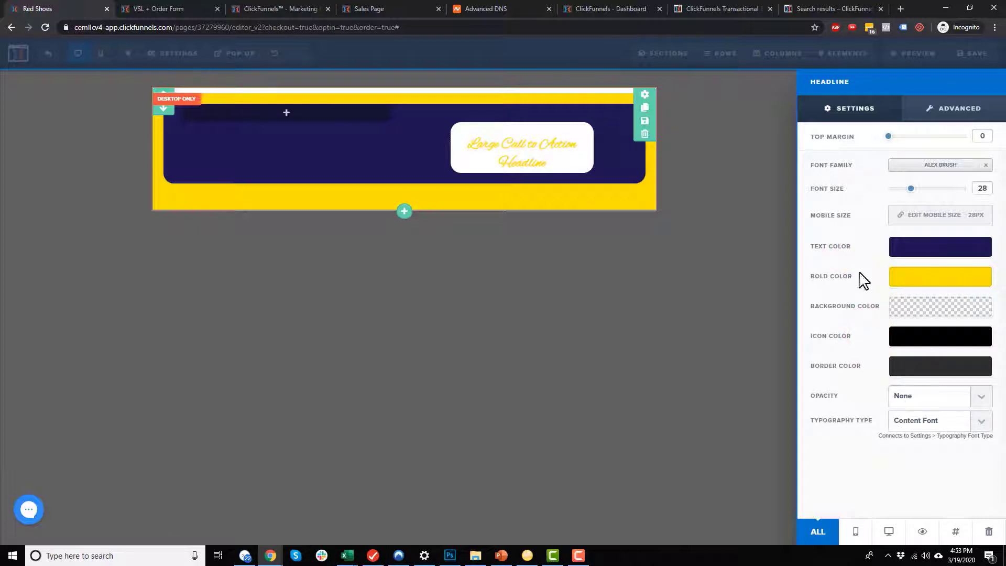
Apply a Subtle Shadow to the headline's text and view its timed delay and animation options
left_click(944, 117)
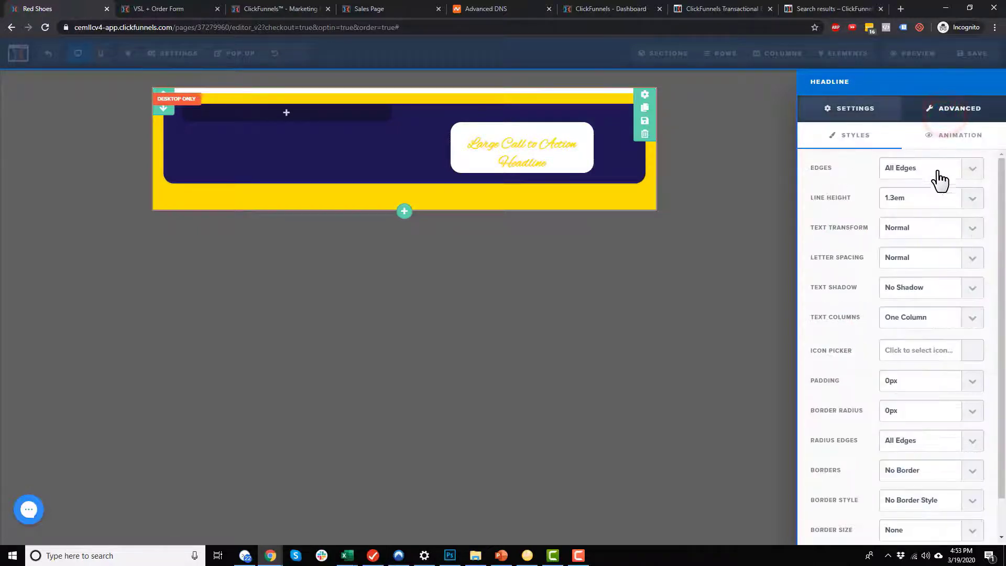
scroll(909, 285, "down", 1)
left_click(921, 248)
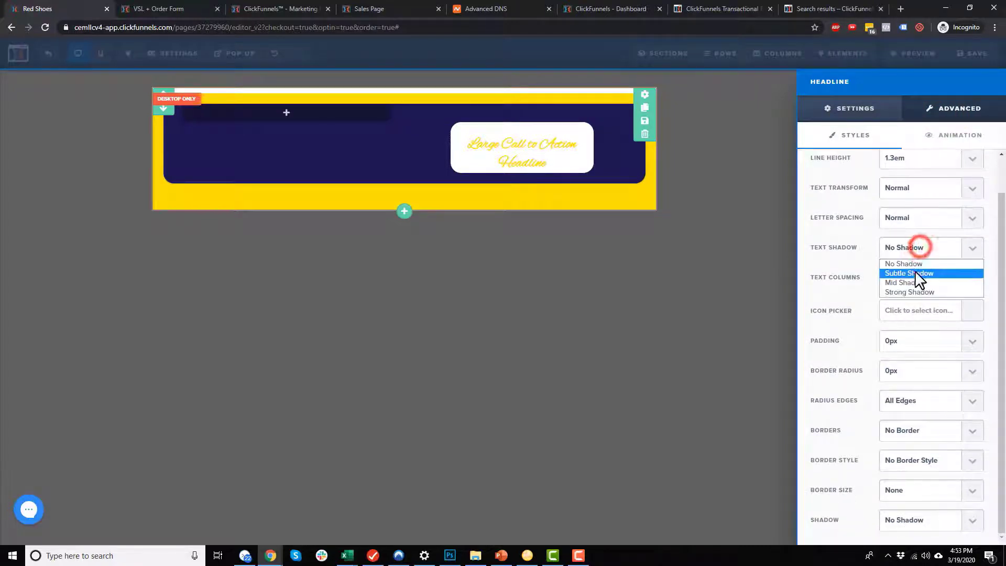
left_click(915, 273)
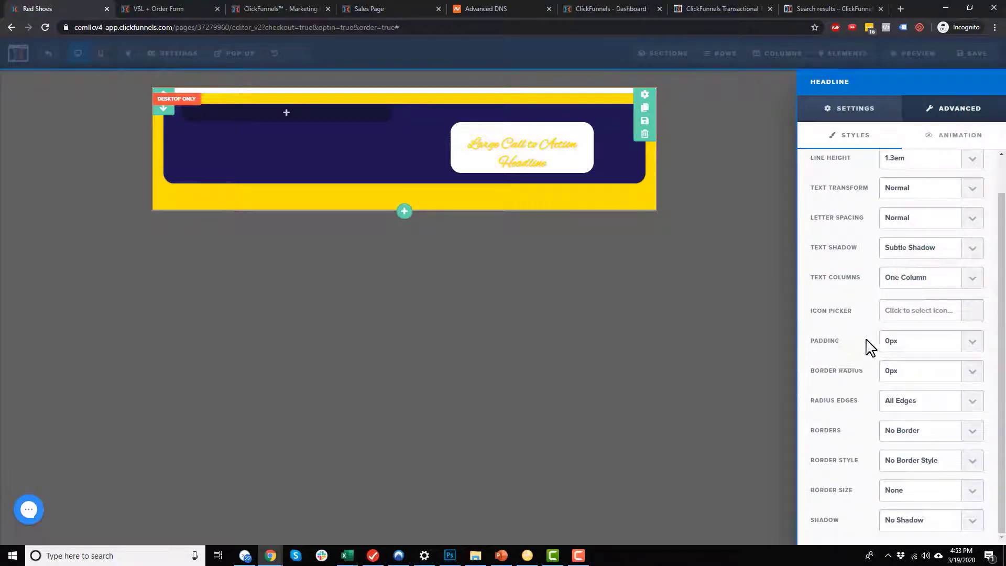
left_click(949, 135)
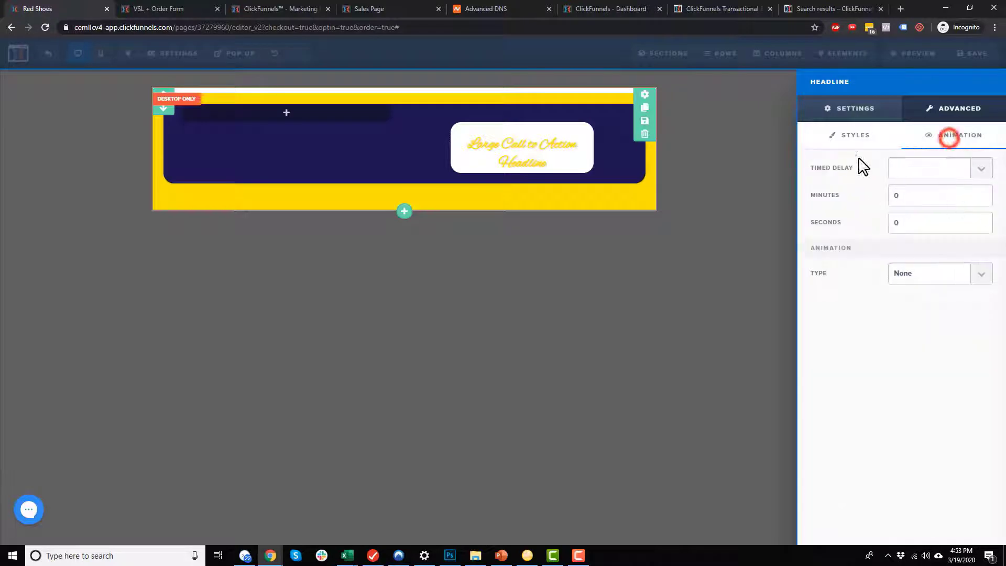
left_click(854, 110)
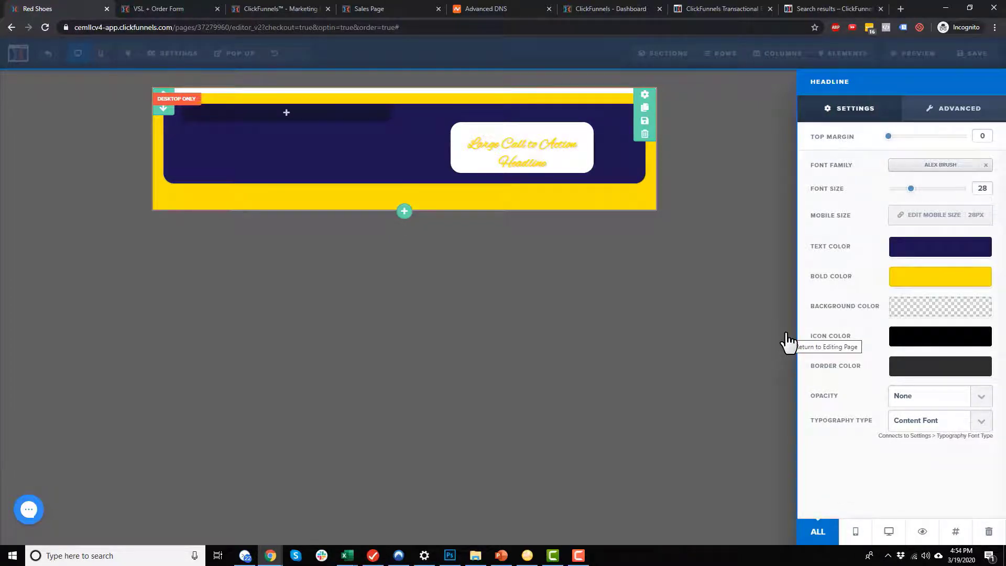
Leave the headline's settings and overwrite the middle of its text with random filler characters
left_click(709, 261)
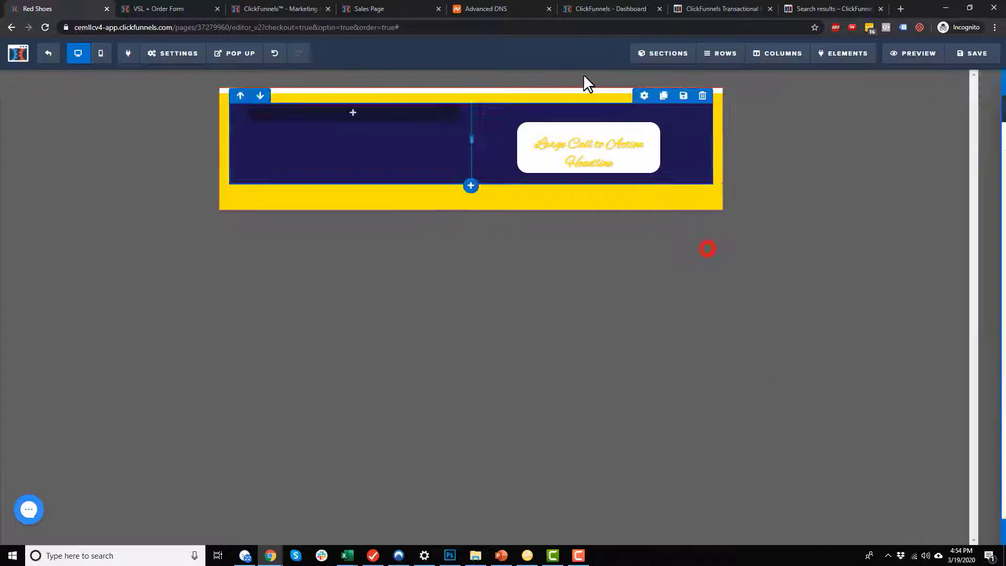
left_click(609, 158)
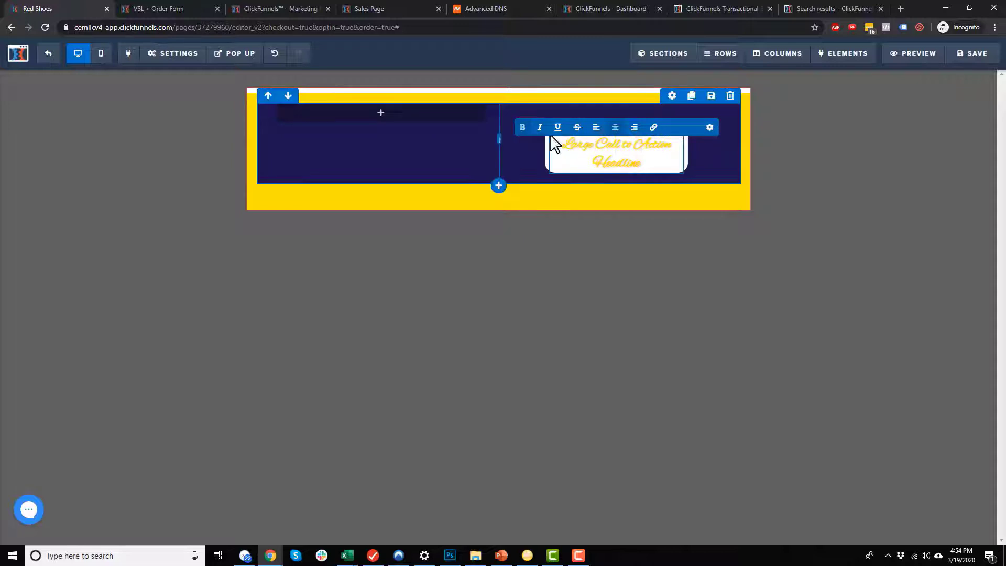
left_click_drag(575, 142, 627, 131)
type("fdjkg;lkajf kg;ldfk gk;ldfk gkd;fl g;l")
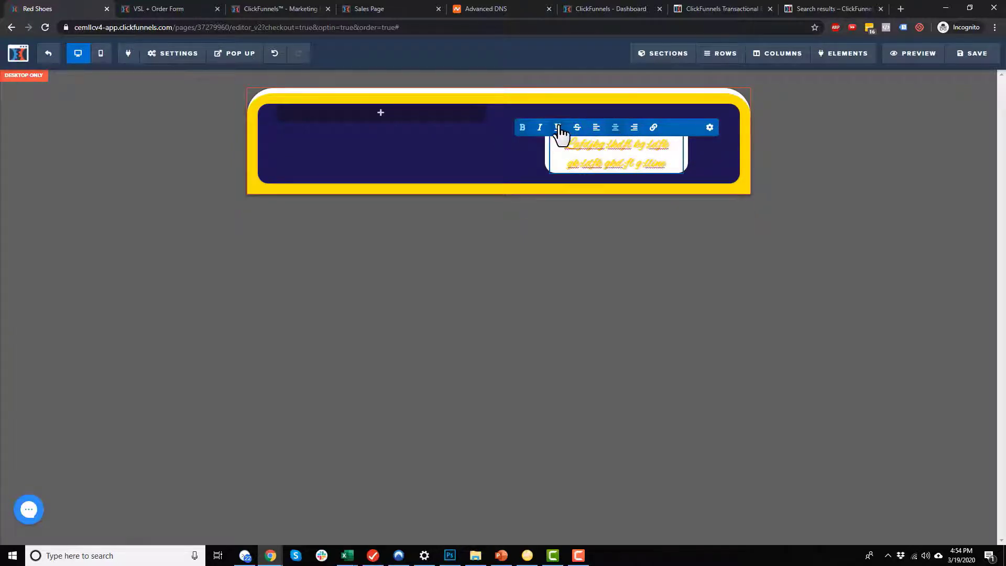
Remove bold from the whole headline, apply italic, underline and strikethrough, and try the alignments, ending with right alignment
triple_click(665, 163)
left_click(522, 128)
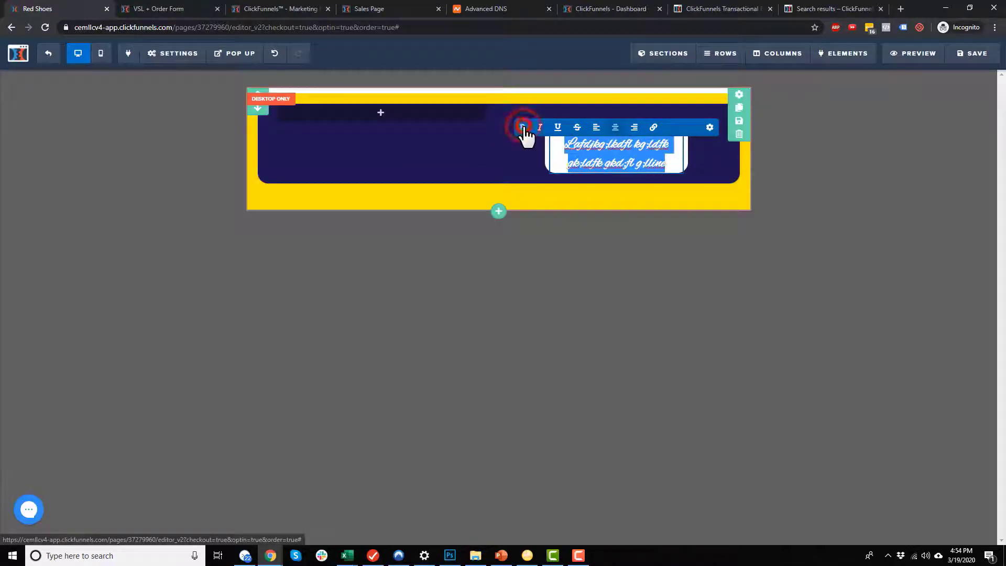
left_click(540, 128)
left_click(557, 127)
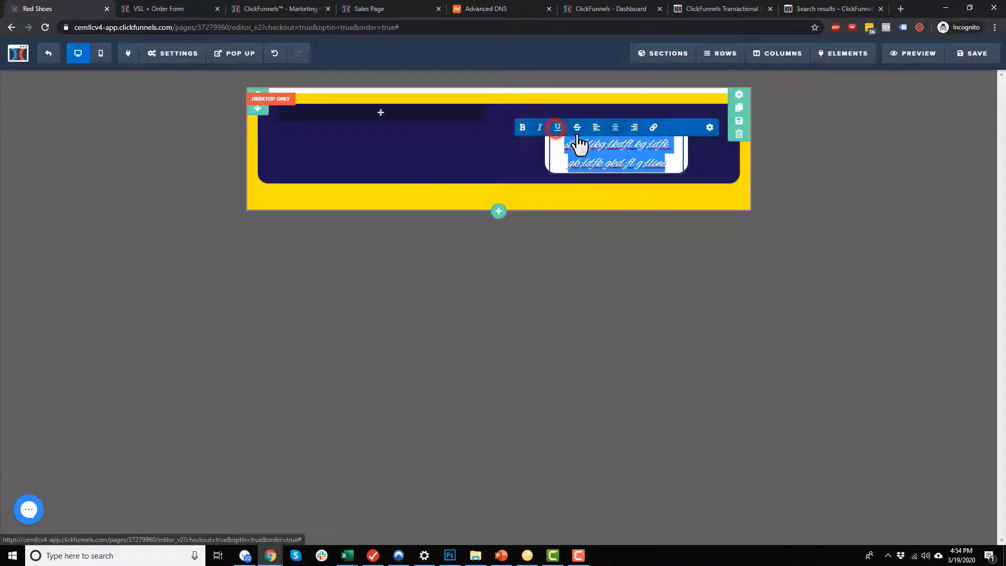
left_click(577, 127)
left_click(596, 127)
left_click(615, 127)
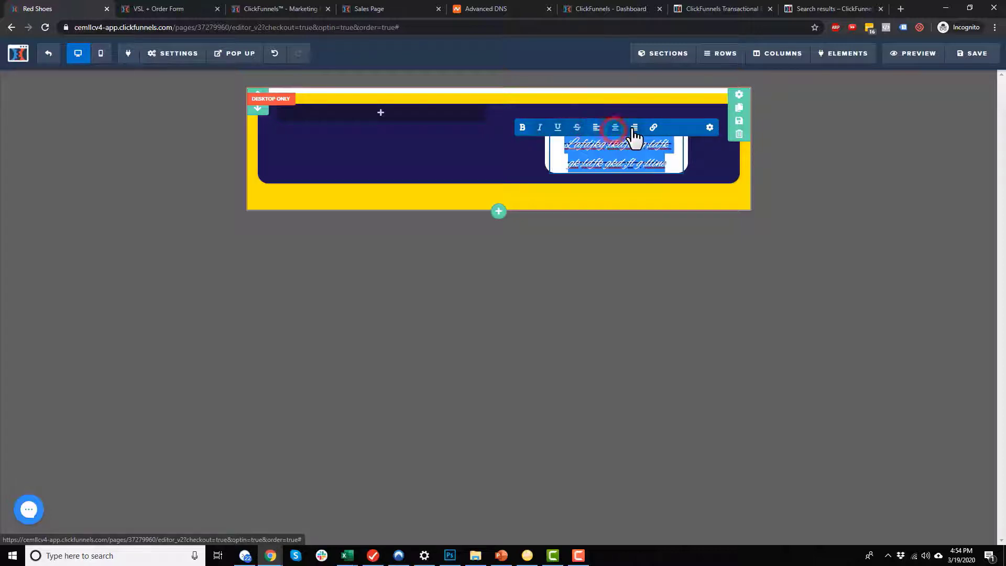
left_click(635, 128)
Link a few characters in the headline's first line to the Crazy Eye Marketing website, set to open in a new window
left_click(660, 152)
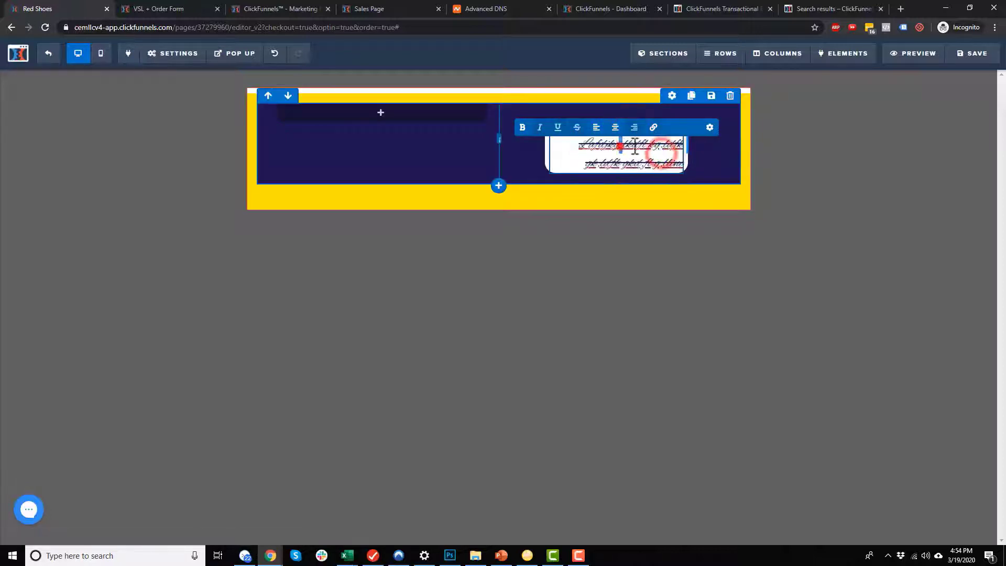
left_click_drag(636, 149, 617, 148)
left_click(655, 128)
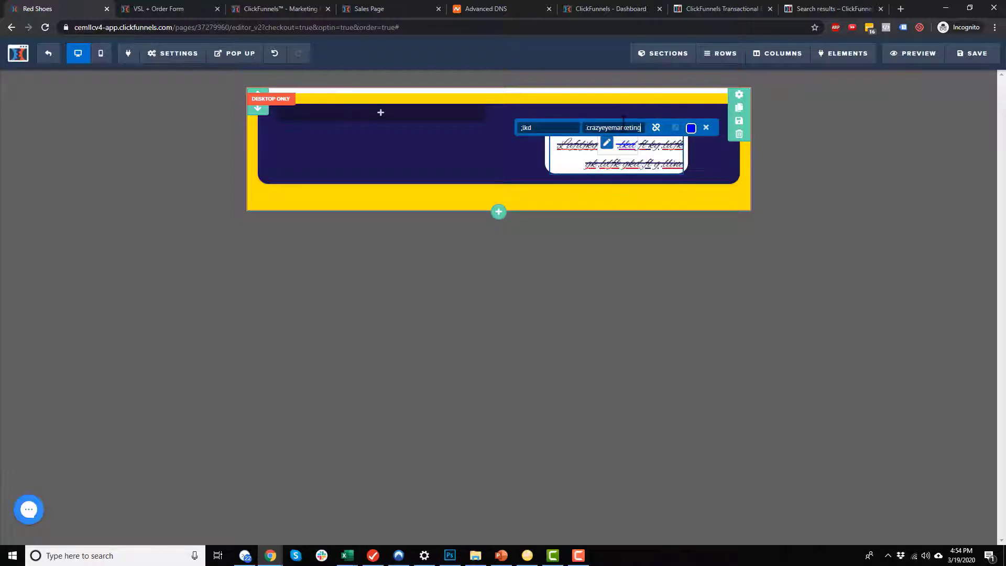
left_click(675, 128)
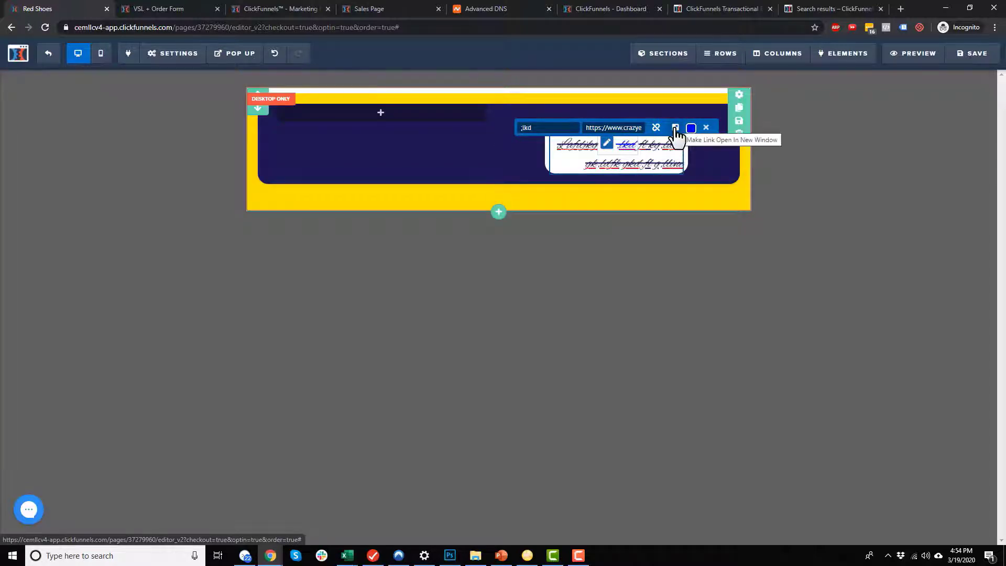
left_click(675, 128)
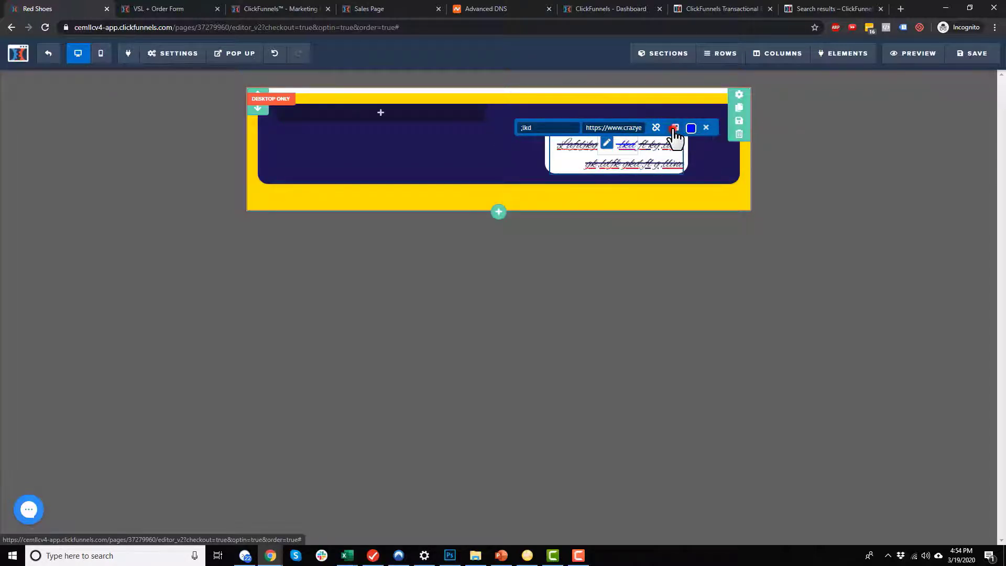
Change the color of the headline's link to dark red
left_click(691, 128)
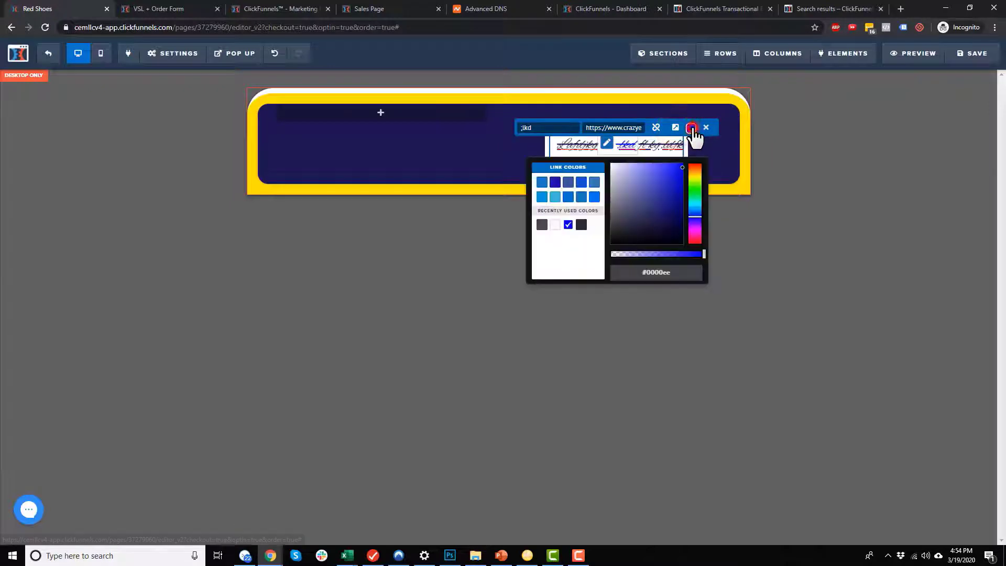
left_click_drag(661, 211, 695, 240)
left_click(732, 164)
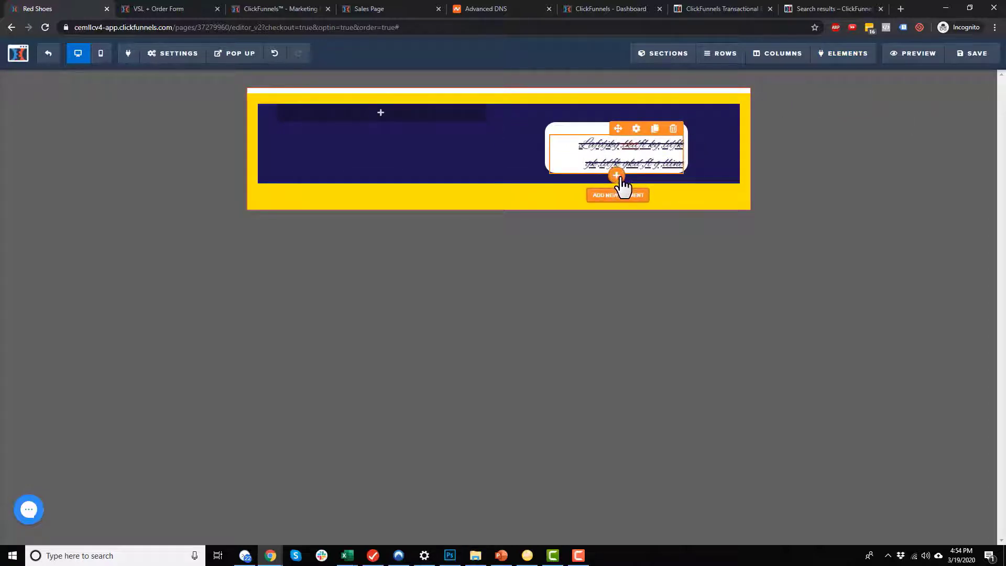
Add an Image element below the headline
left_click(621, 178)
scroll(806, 241, "down", 2)
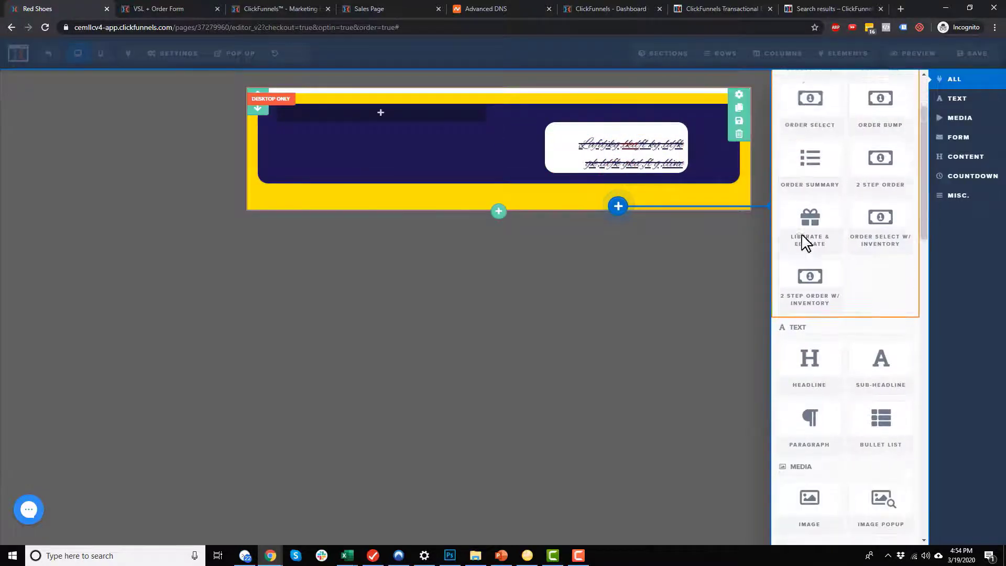
scroll(802, 241, "down", 5)
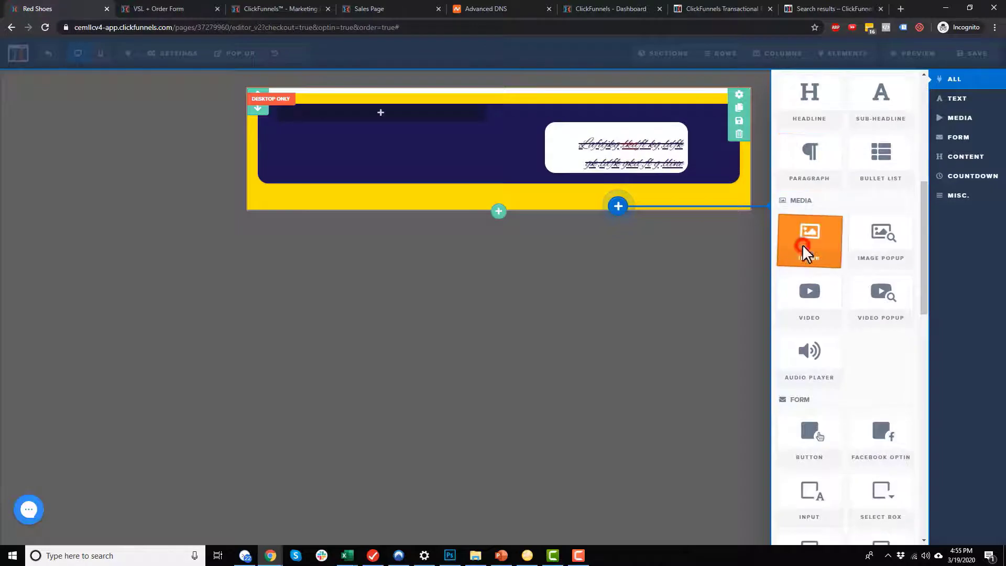
left_click(803, 245)
Search Pixabay for "shoe" and use the photo of white sneakers on outstretched legs in place of the demo image
left_click(642, 219)
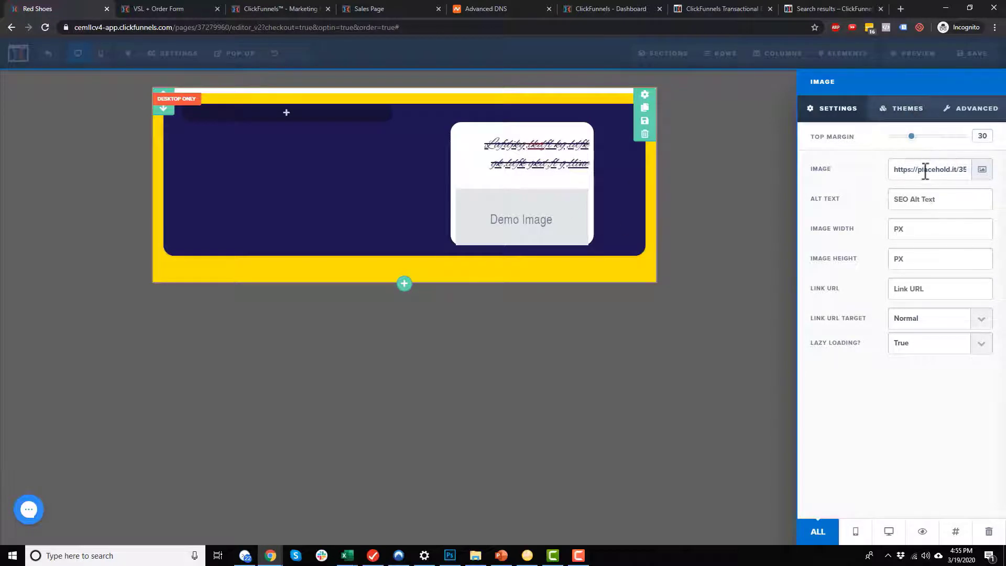
left_click(982, 170)
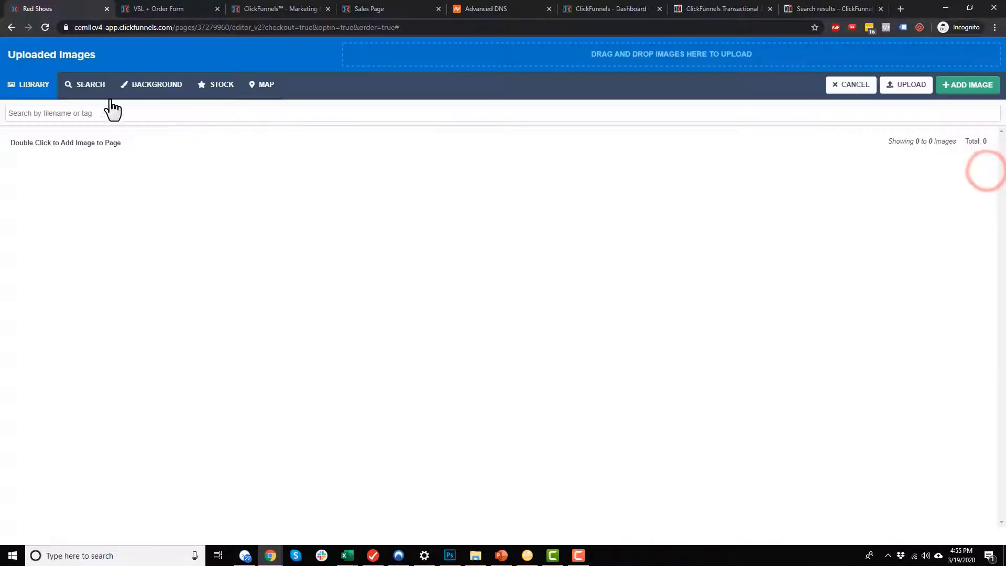
left_click(98, 90)
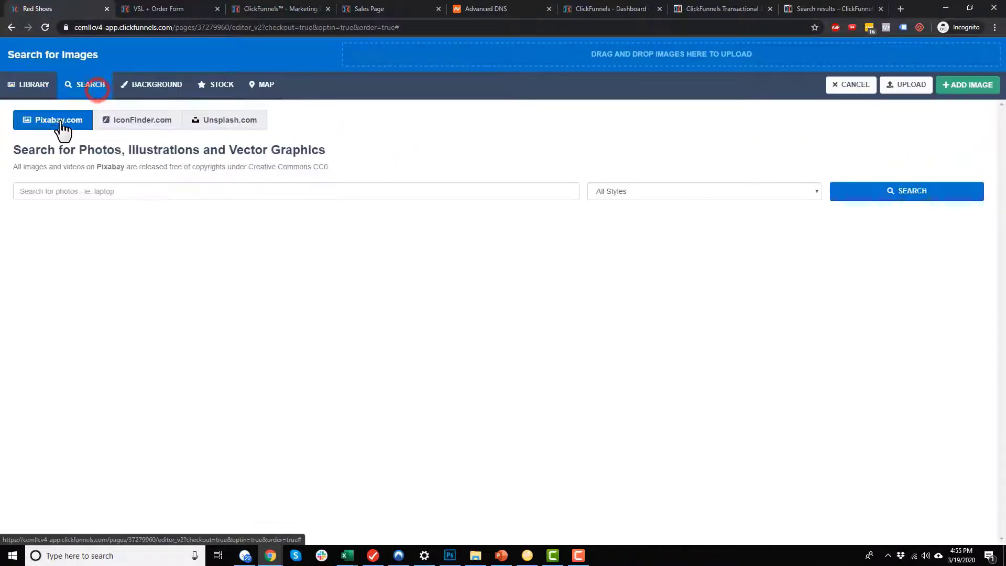
left_click(158, 188)
type("fo")
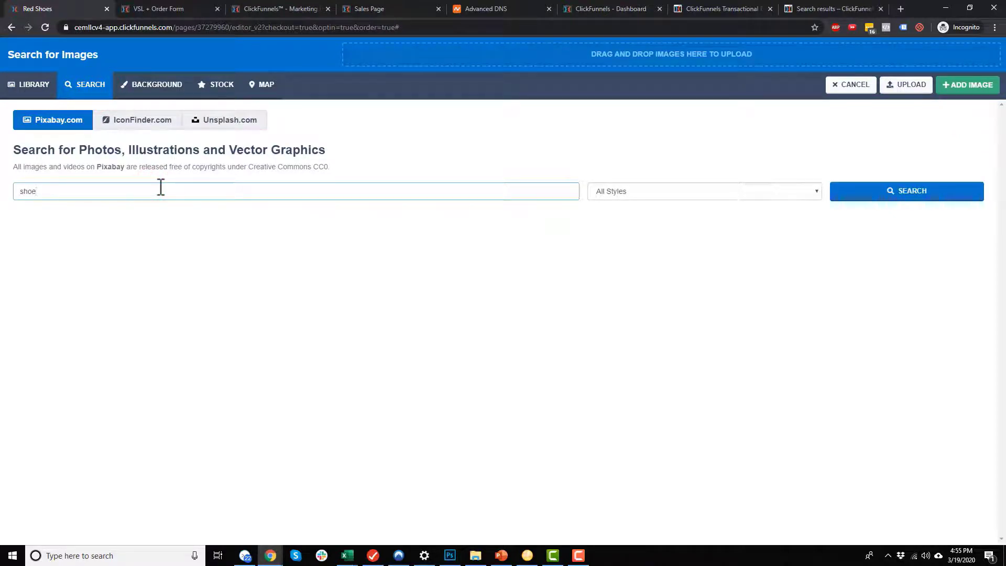
left_click(862, 190)
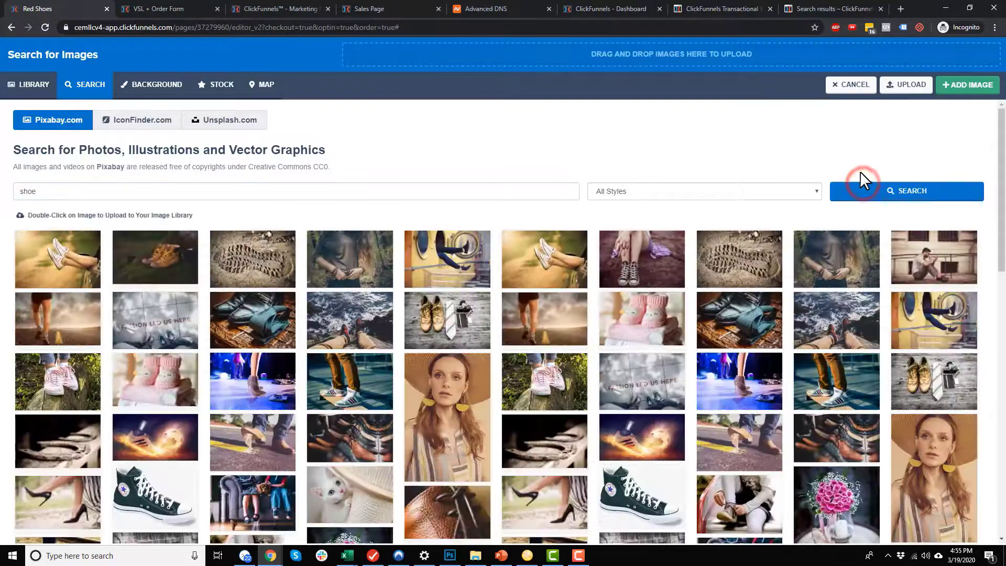
left_click(57, 257)
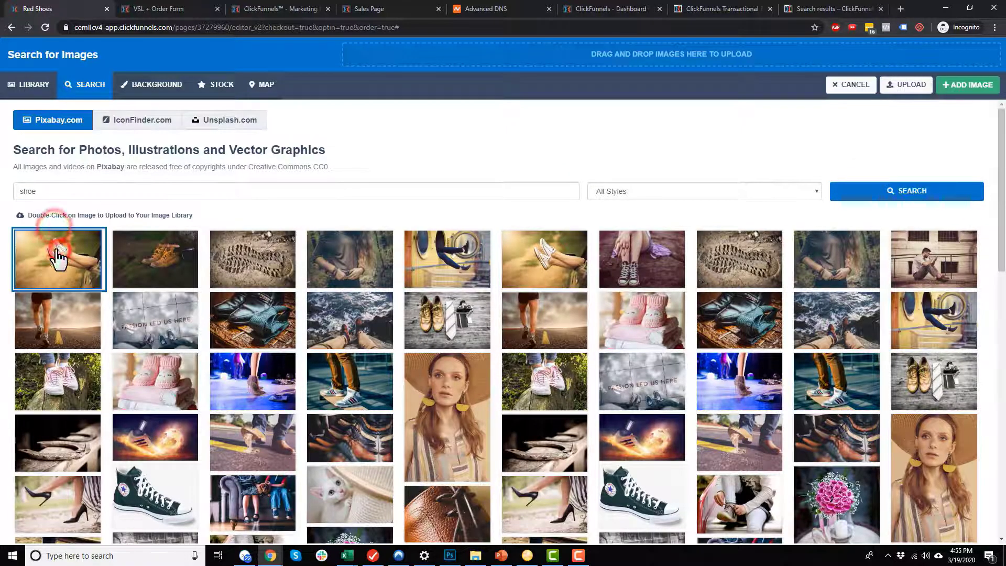
left_click(937, 200)
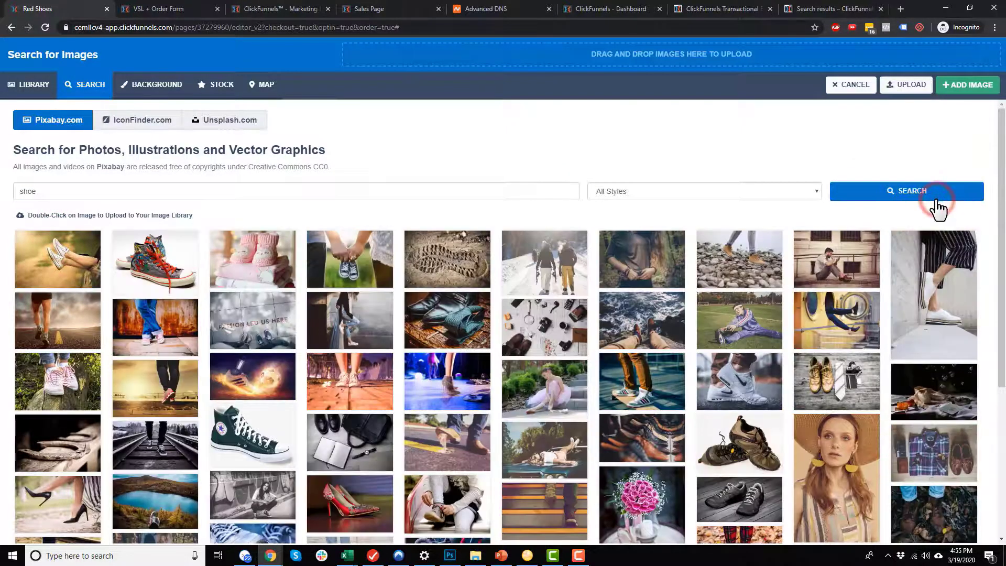
left_click(63, 260)
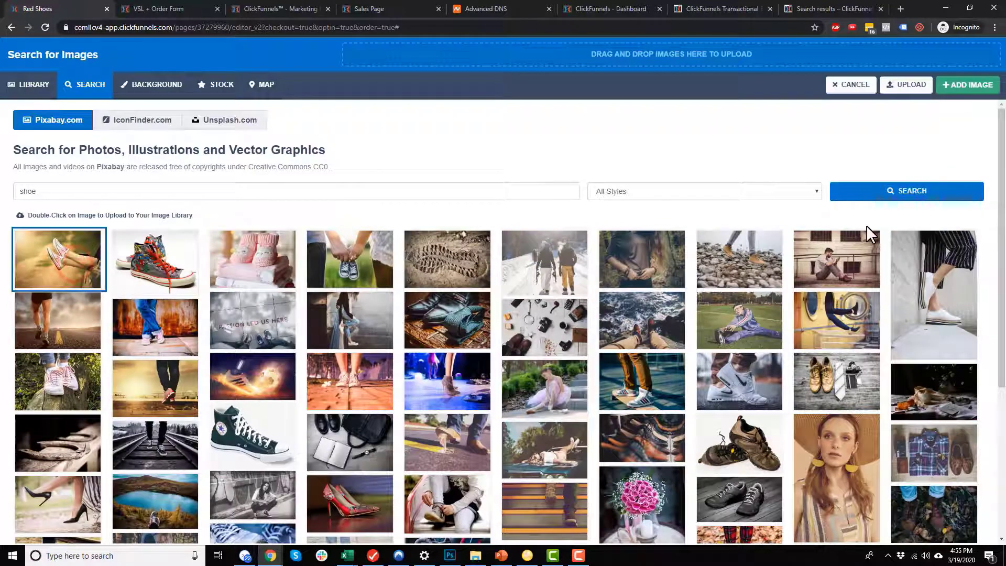
left_click(969, 85)
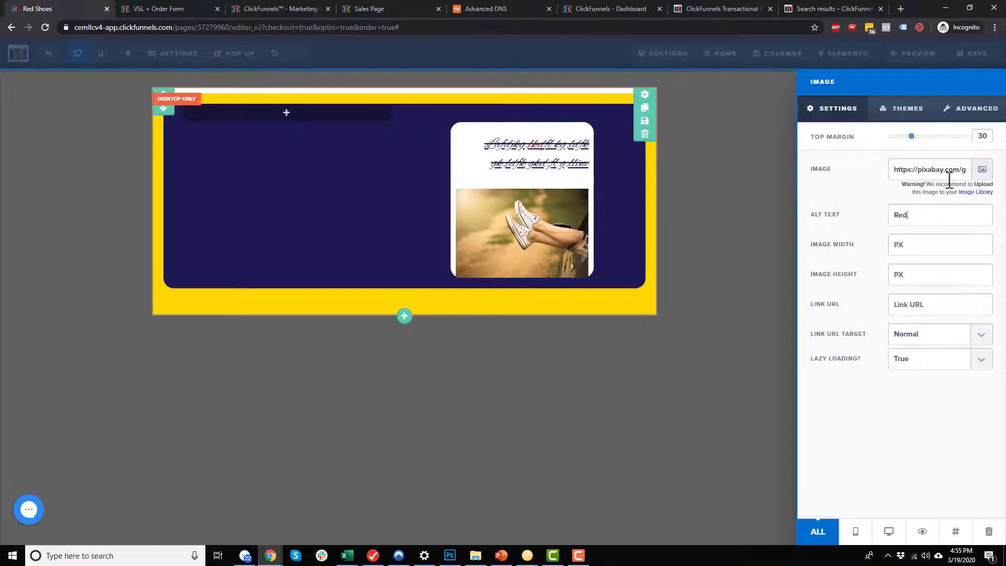
Give the image the alt text "Red Shoes" and enter # as its link URL to list the built-in link actions
left_click(889, 252)
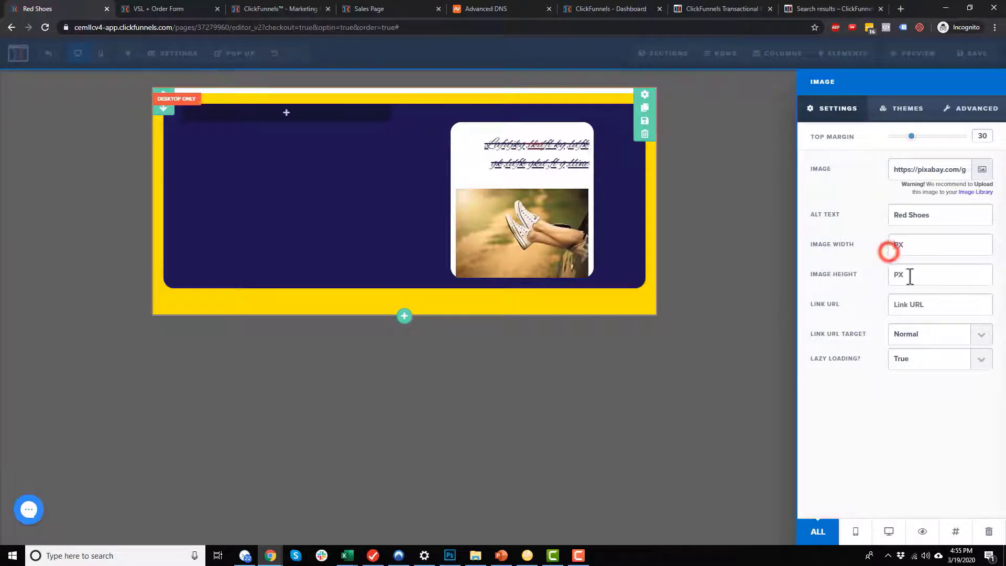
left_click(917, 308)
type("#")
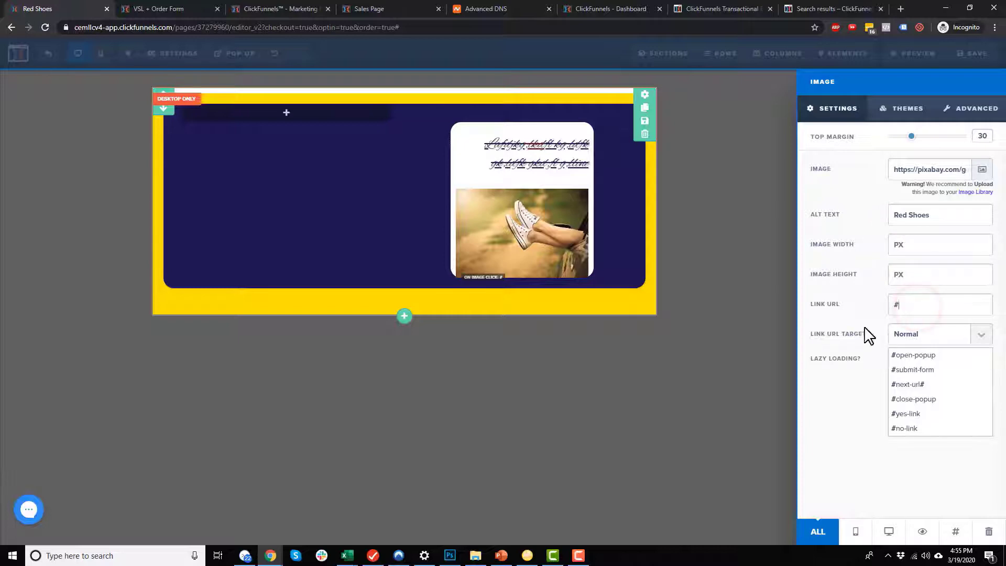
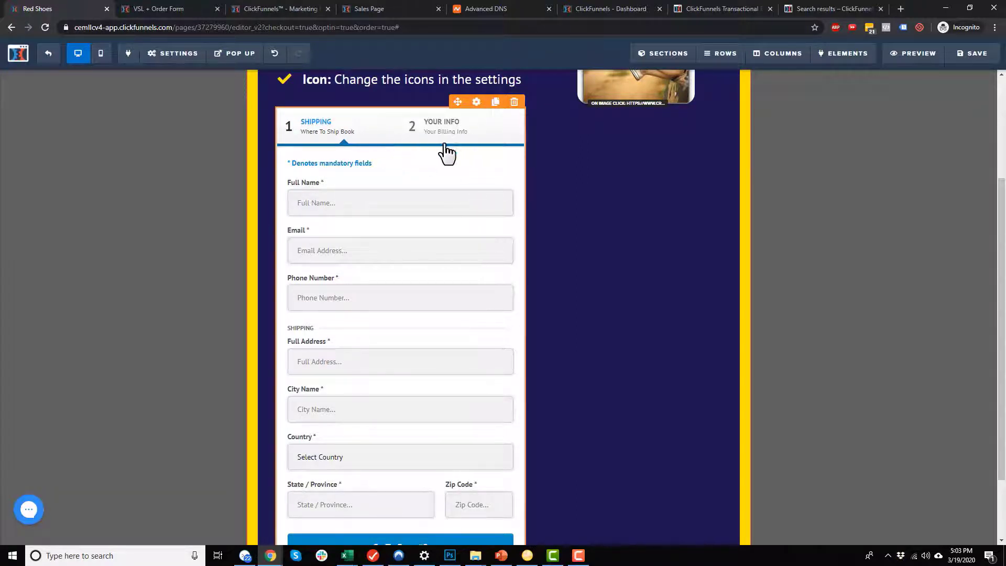
Set the two-step order form's top margin to 35 and preview its Step #1
left_click(477, 104)
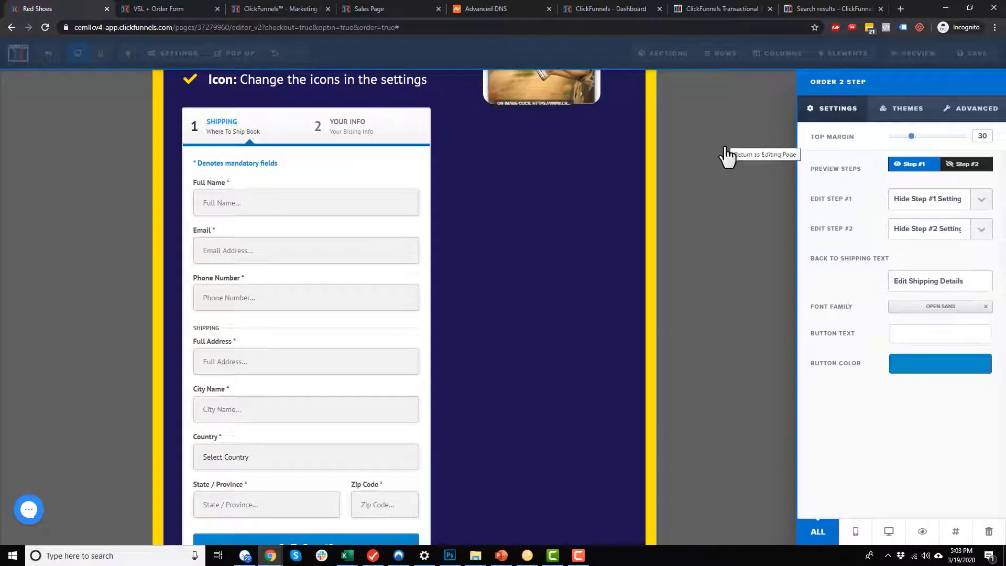
left_click_drag(913, 140, 915, 137)
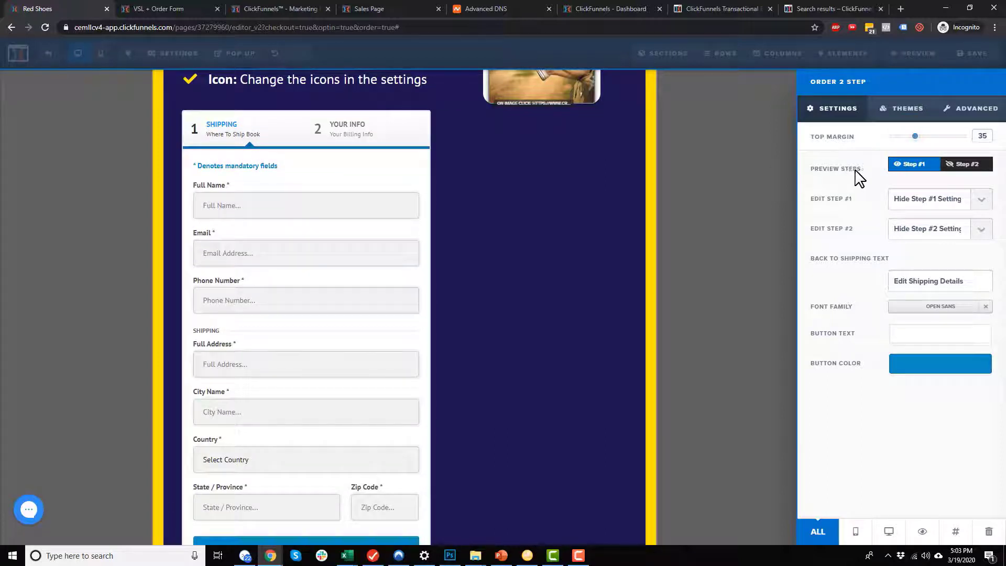
left_click(909, 165)
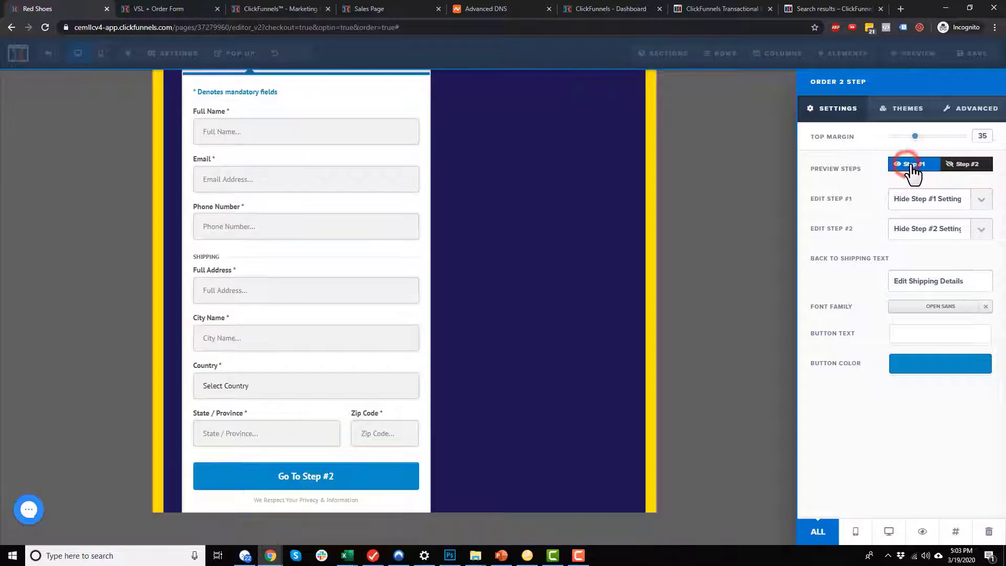
left_click(526, 167)
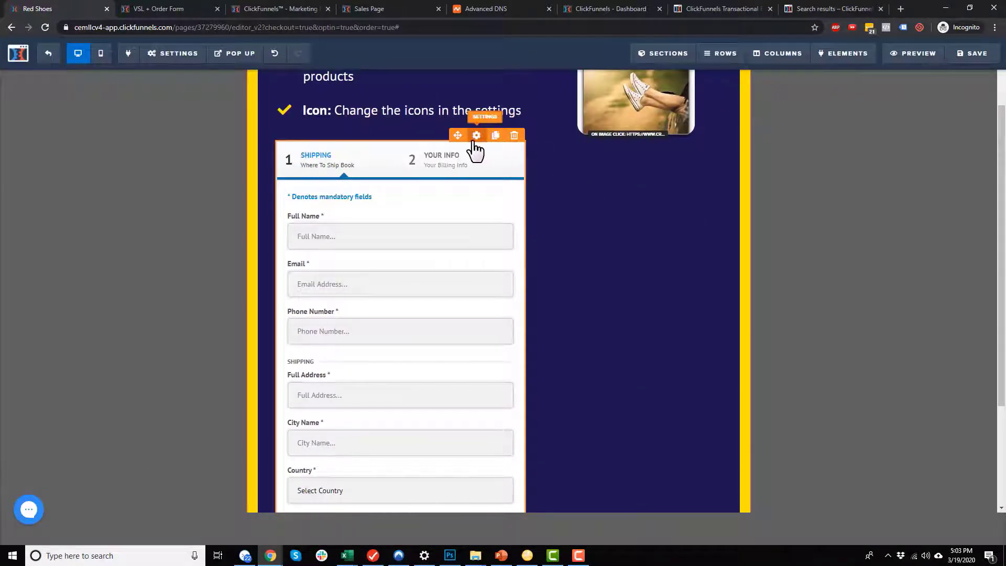
Preview Step #2 of the order form, switch between both steps, and return to the Step #1 preview
left_click(476, 136)
left_click(970, 166)
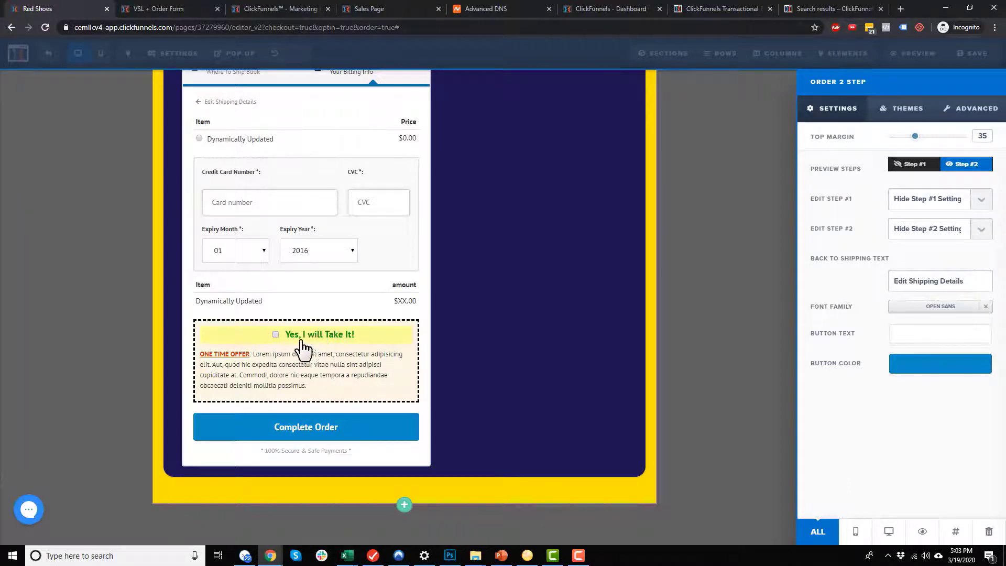
left_click(910, 165)
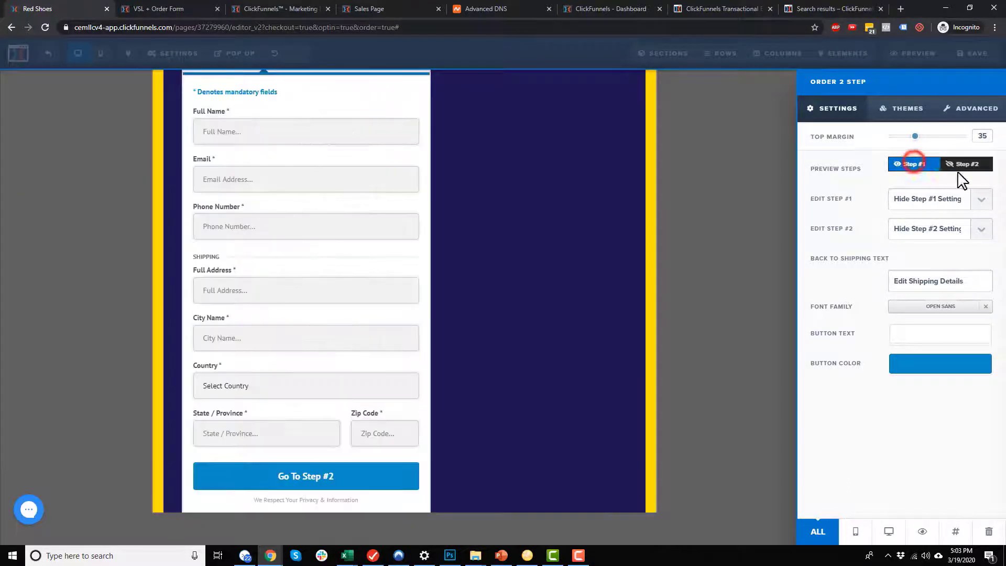
left_click(959, 165)
left_click(914, 165)
Show the order form's Step #1 settings and look through its headline, field placeholder and button text options
left_click(934, 202)
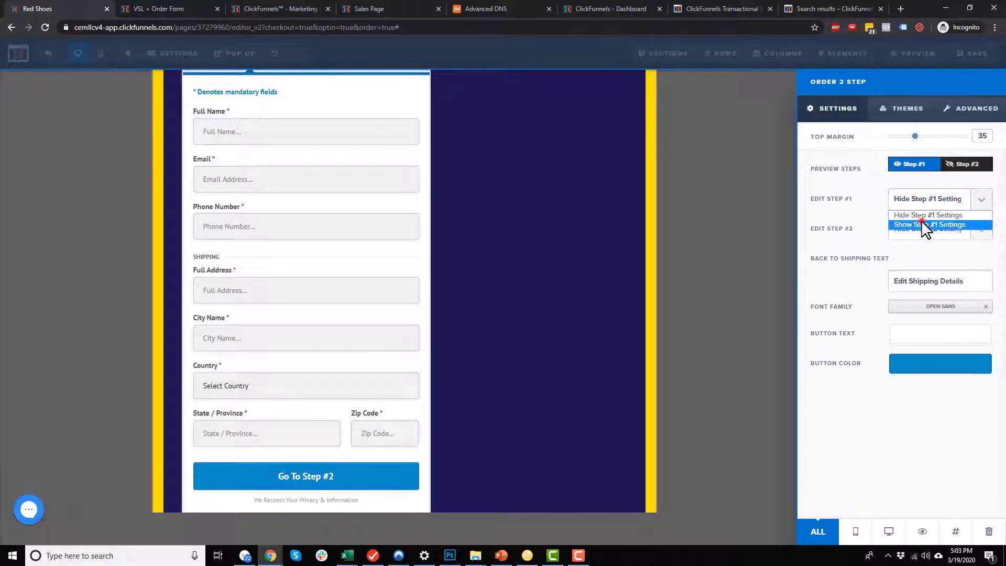
left_click(923, 224)
scroll(921, 250, "down", 1)
scroll(920, 252, "down", 7)
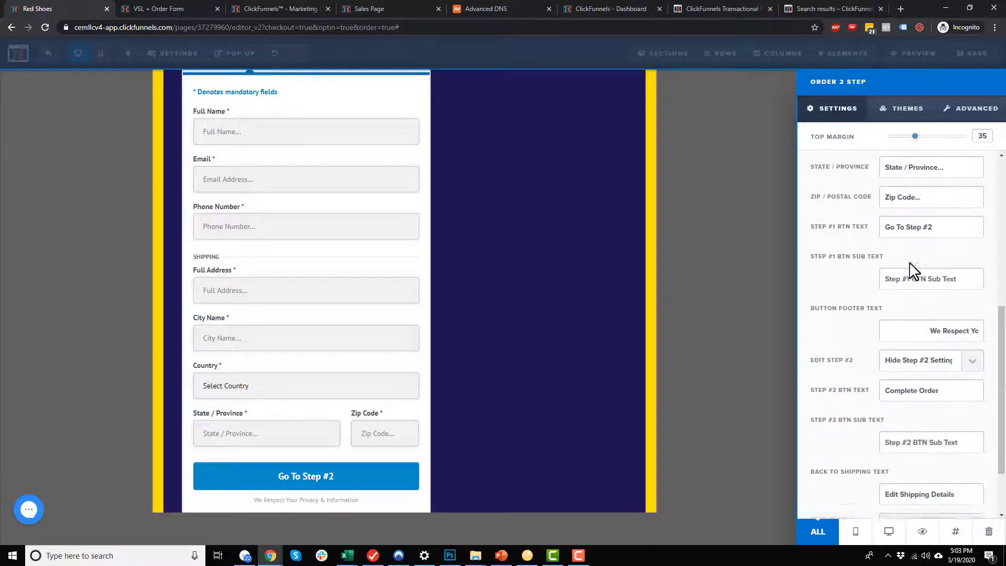
scroll(920, 325, "up", 3)
scroll(931, 293, "up", 5)
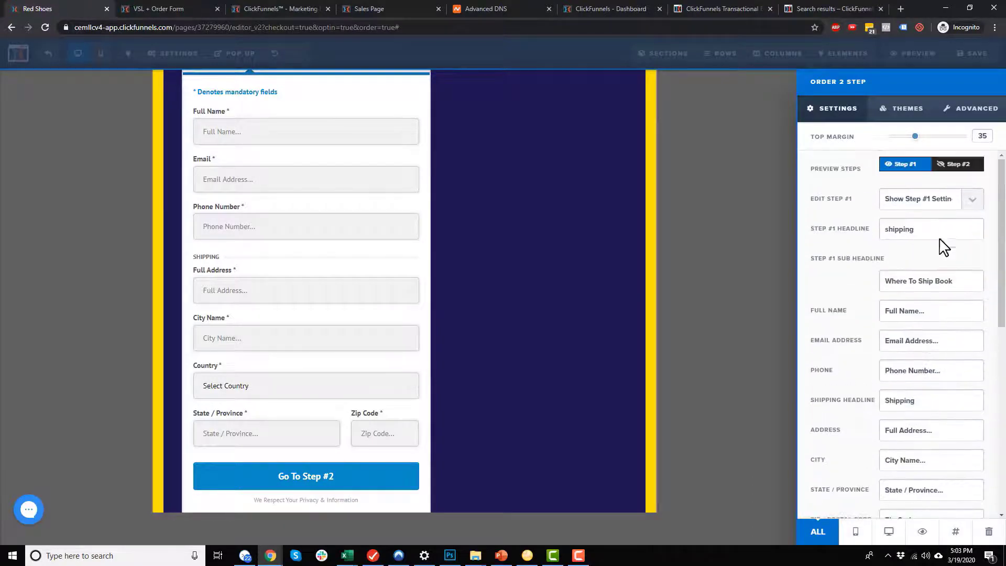
Hide the order form's Step #1 settings, look at its Step #2 settings, and hide those as well
left_click(944, 210)
left_click(937, 215)
left_click(939, 231)
left_click(940, 255)
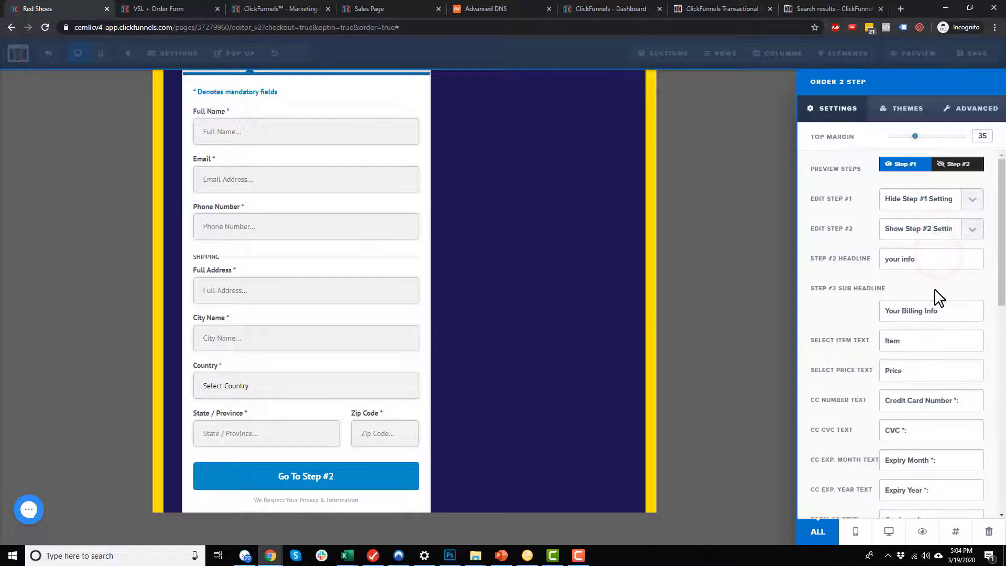
left_click(943, 229)
left_click(933, 248)
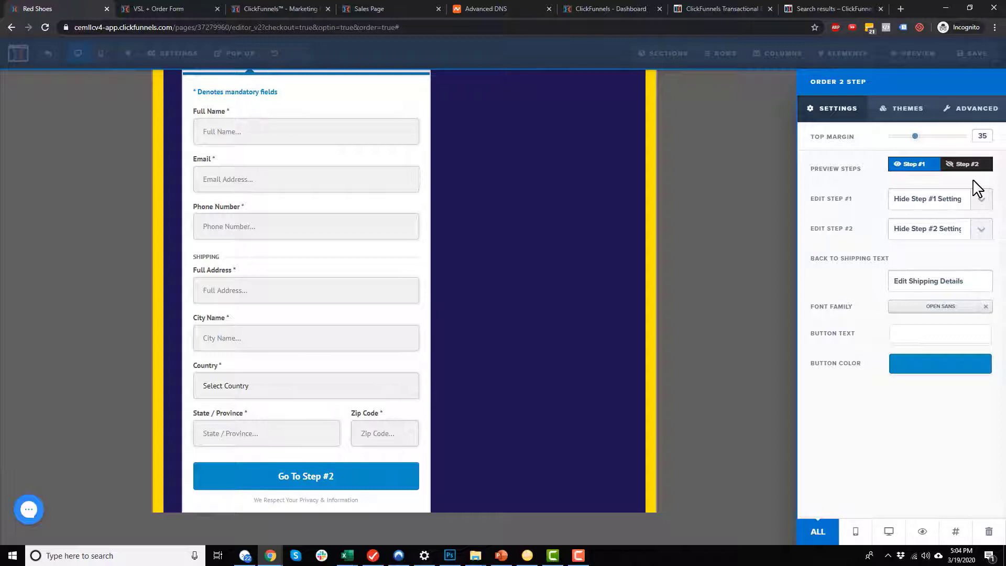
Show the Step #1 settings, change the Step #1 headline to "Address" and clear its sub headline
left_click(936, 210)
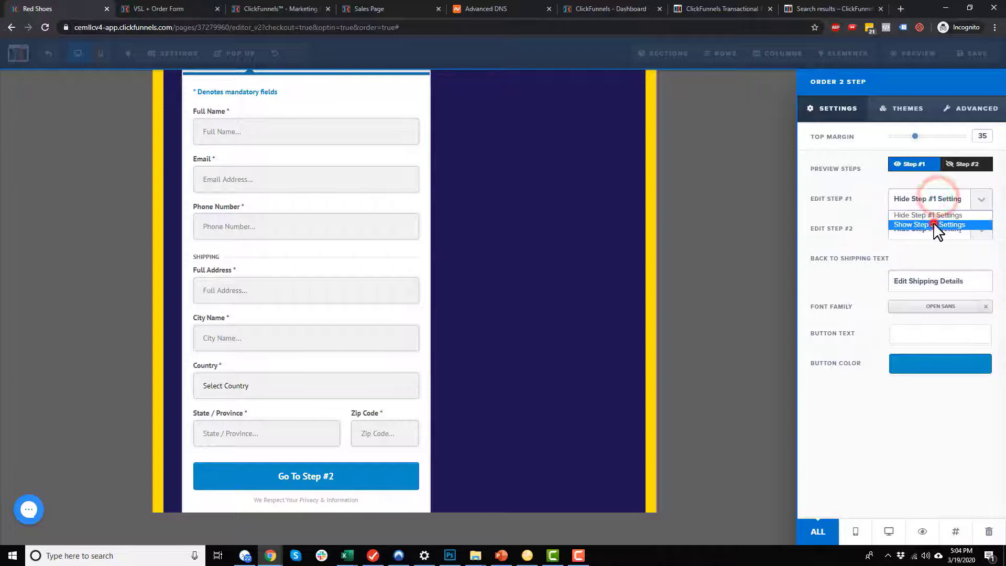
left_click(933, 222)
double_click(927, 232)
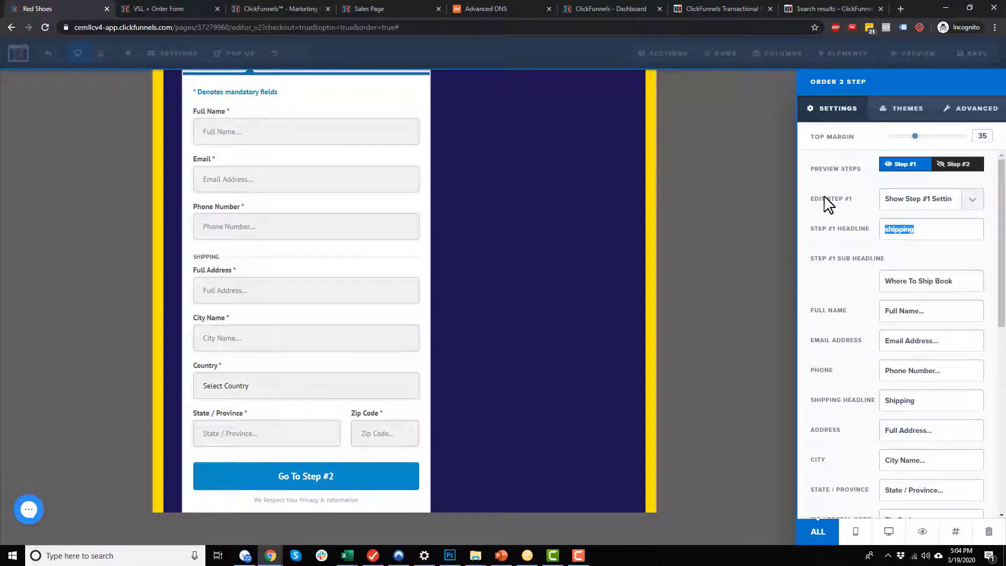
left_click_drag(964, 278, 861, 288)
key("BackSpace")
left_click(932, 316)
scroll(928, 315, "down", 2)
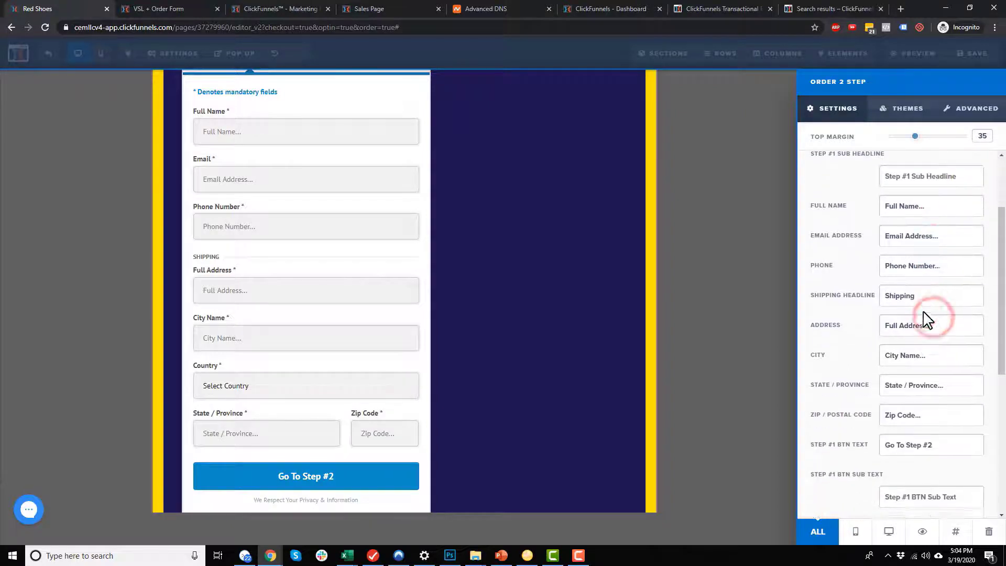
Set the Step #1 button text to "fdsfdsafdsafdasf" and both its sub text and footer text to "fdsa"
scroll(930, 320, "down", 4)
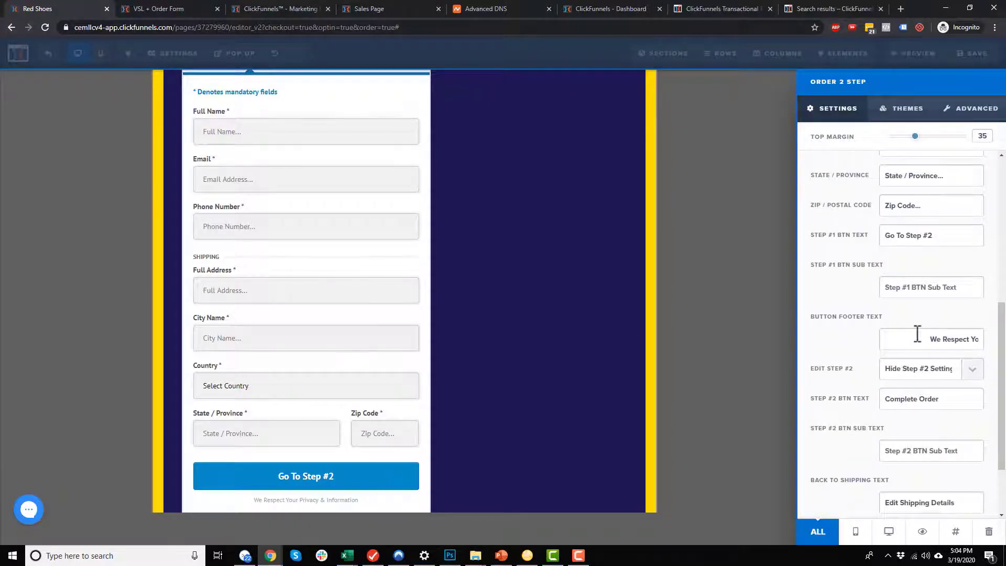
triple_click(912, 339)
type("fdsa")
left_click(952, 288)
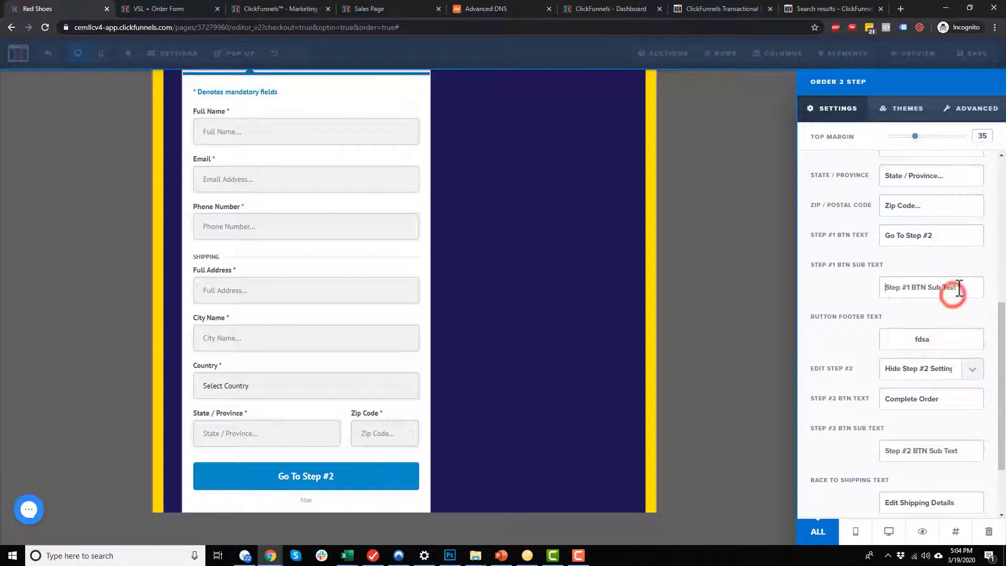
type("fdsa")
triple_click(936, 238)
type("fdsfdsafdsafdasf")
left_click(932, 206)
Try the blue #0075b2 conversion color on the order form's button and settle on the near-black one
scroll(909, 265, "down", 2)
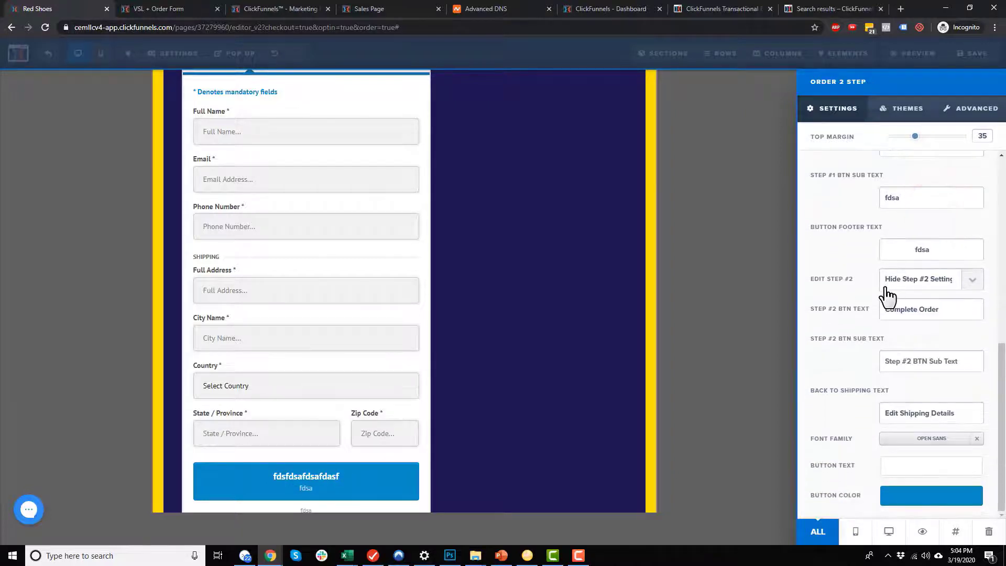
left_click(933, 496)
left_click(865, 396)
left_click(852, 396)
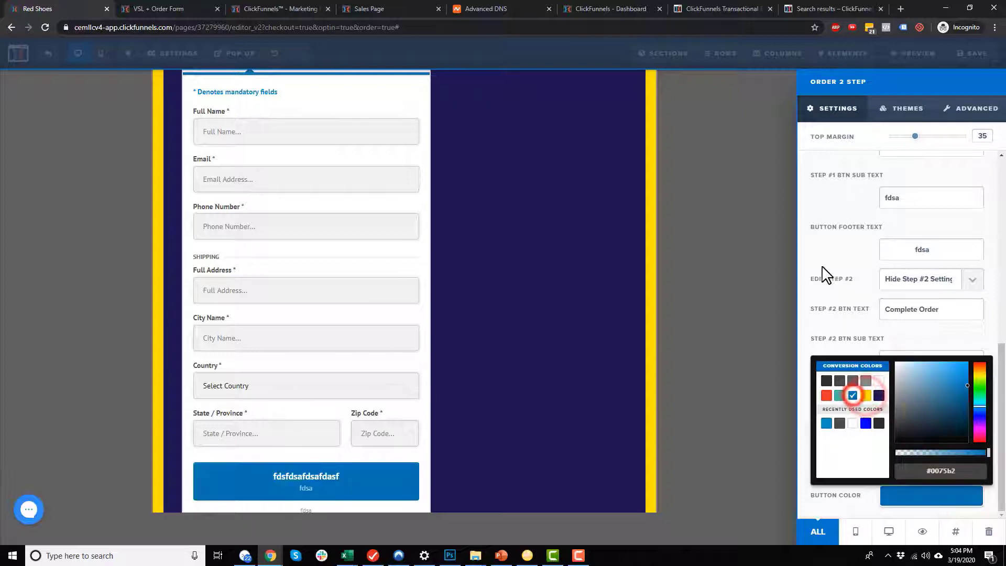
left_click(827, 381)
left_click(837, 266)
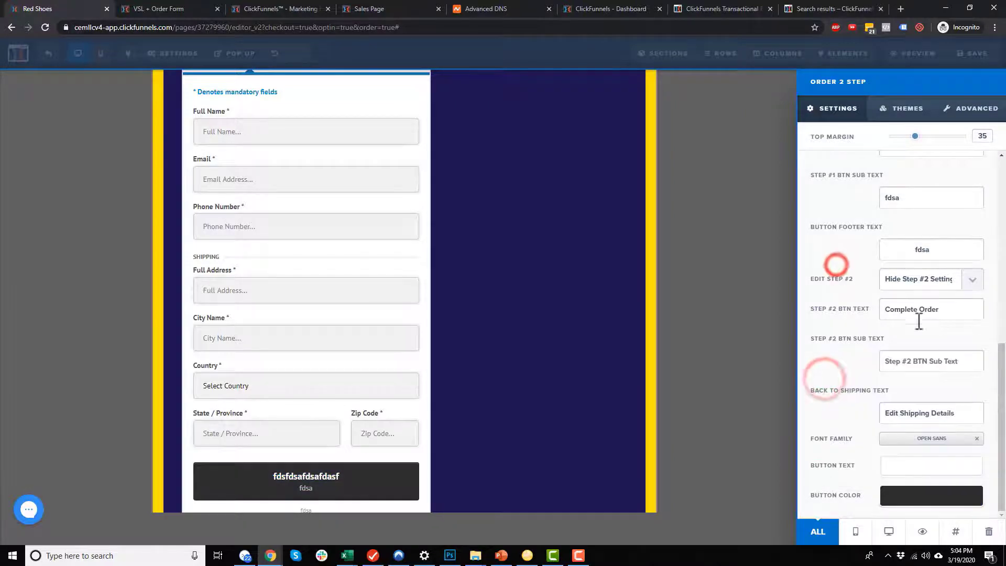
Switch to the Step #2 settings and preview, and set the Step #2 headline to "fdsafdsa" and its sub headline to "fdsa"
scroll(882, 354, "up", 10)
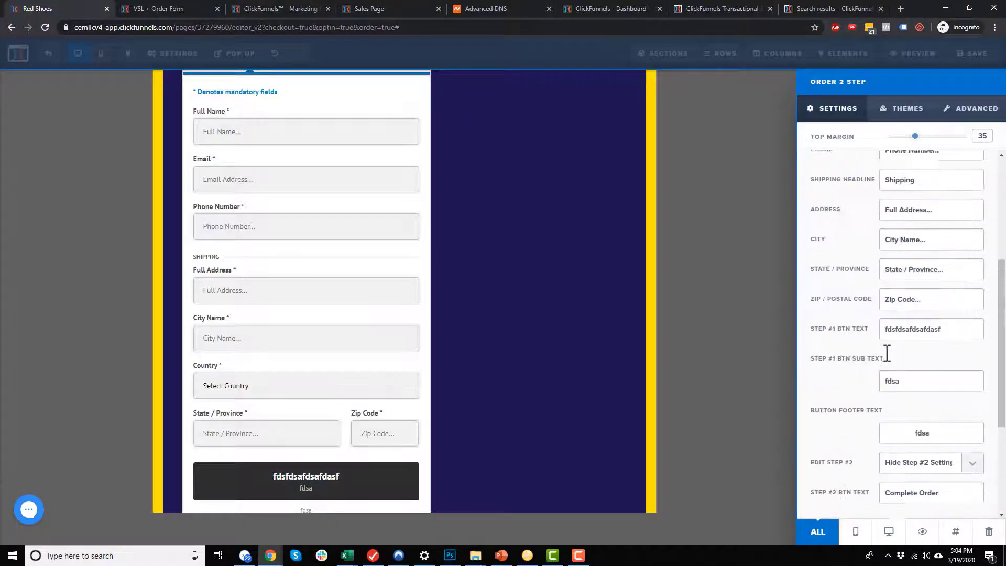
left_click(941, 212)
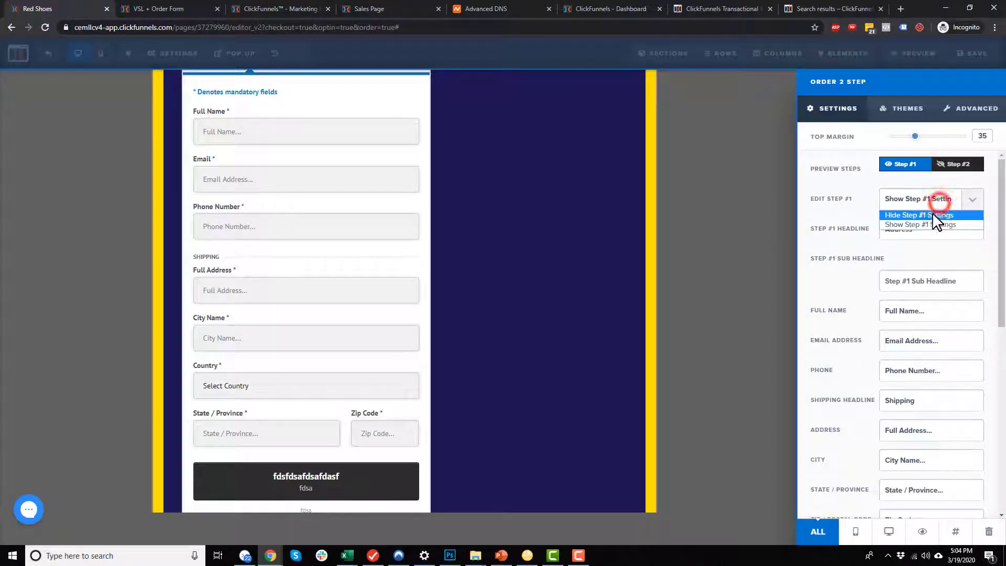
left_click(933, 213)
left_click(945, 240)
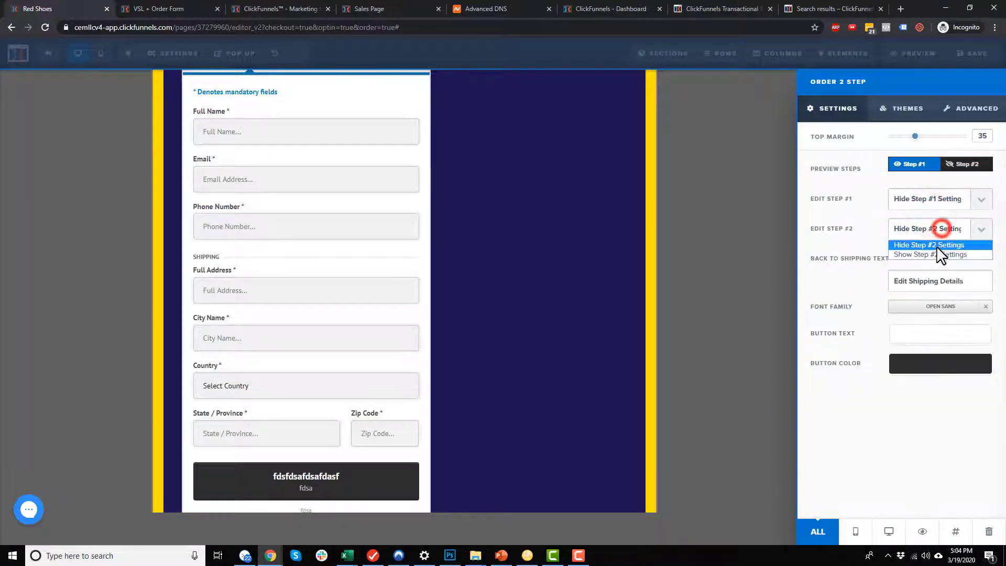
left_click(936, 254)
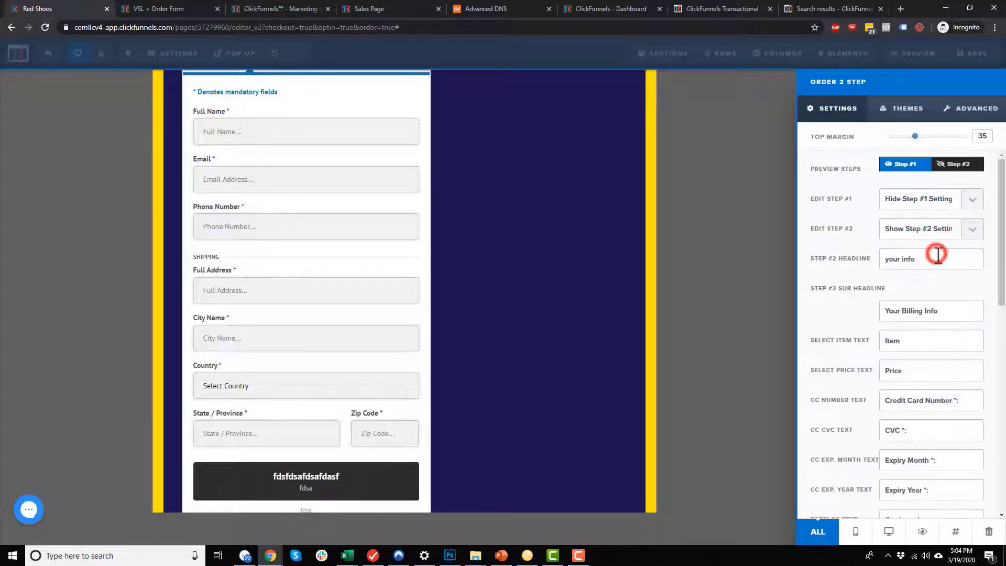
left_click(956, 166)
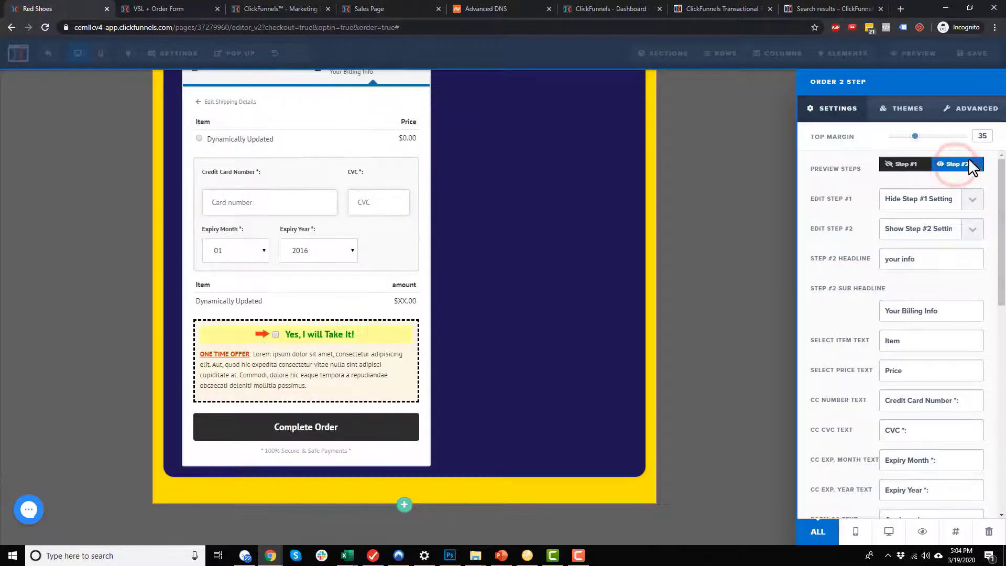
left_click_drag(950, 257, 810, 256)
type("fdsafdsa")
left_click_drag(959, 310, 813, 314)
type("fdsa")
Relabel the Step #2 item text as "fds", price text as "fdas", card number text as "fdsar *:" and CVC text as "fdas"
left_click(907, 349)
left_click_drag(907, 348, 875, 342)
type("fds")
left_click_drag(917, 374, 880, 371)
type("fdas")
left_click_drag(944, 397, 881, 401)
type("fdsa")
left_click_drag(919, 433, 882, 427)
type("fdas")
Look through the remaining Step #2 text options, the order form's themes and its advanced style options
scroll(893, 426, "down", 10)
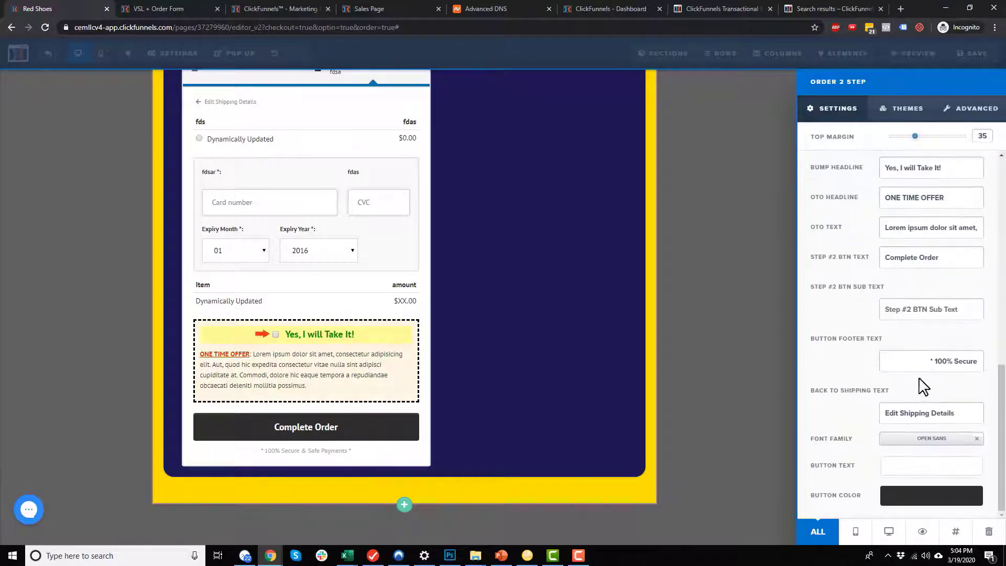
scroll(916, 466, "up", 5)
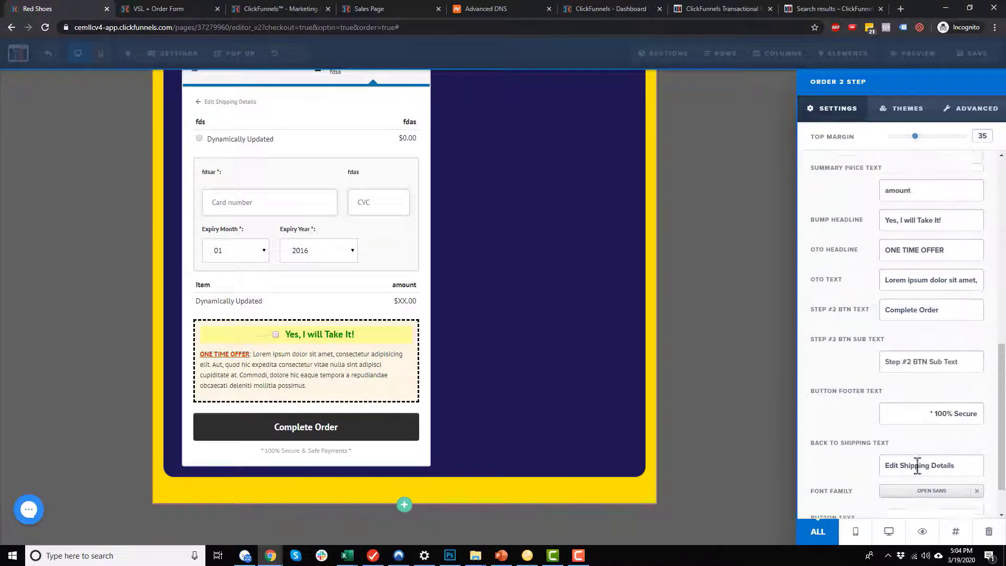
scroll(917, 461, "up", 7)
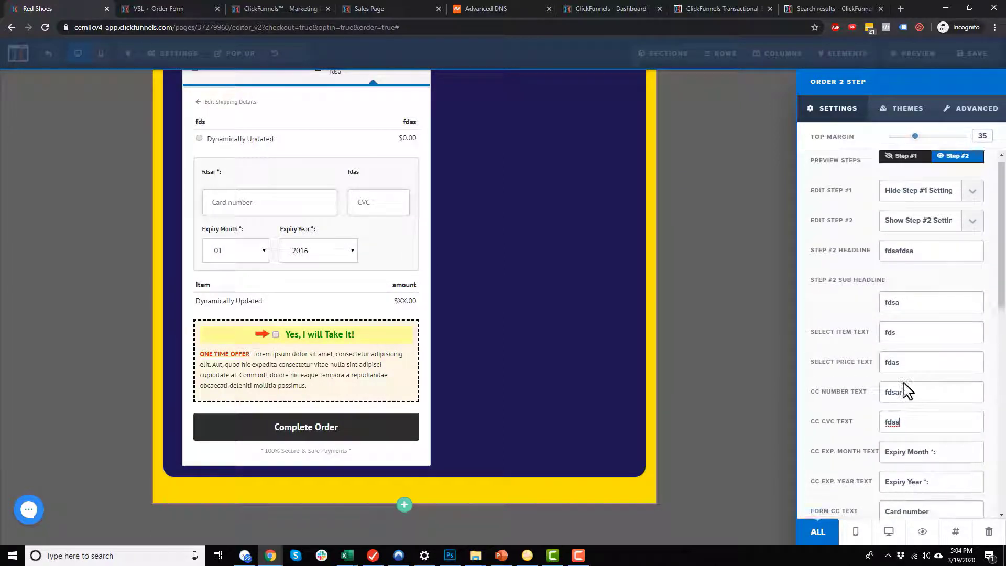
left_click(902, 109)
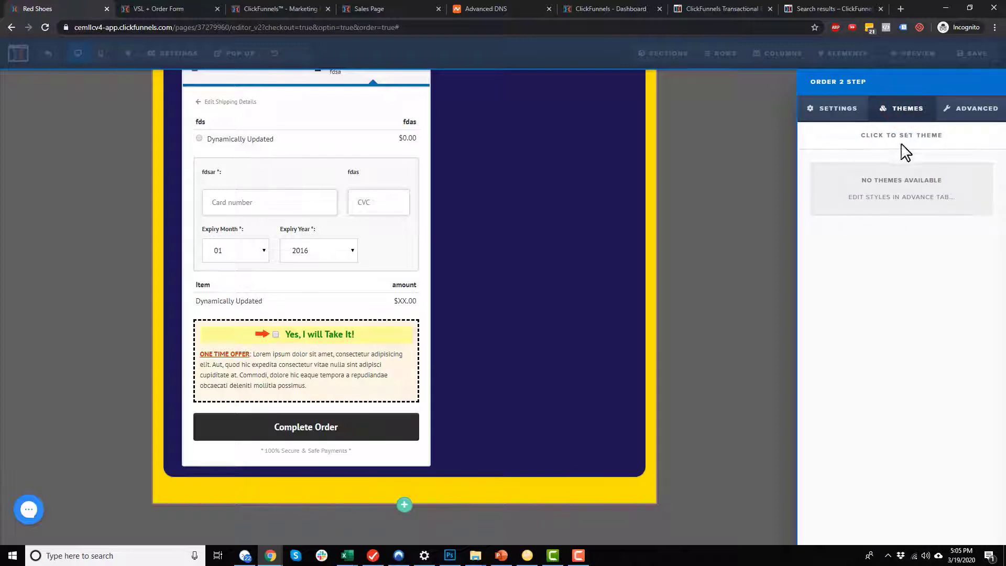
left_click(973, 110)
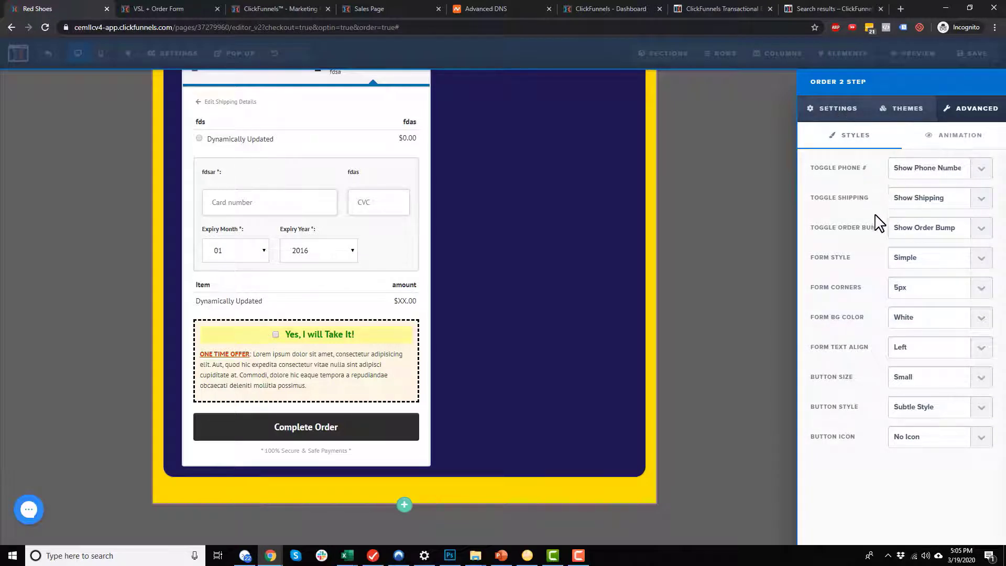
Preview Step #1 of the order form and hide its phone number and shipping fields
left_click(840, 114)
left_click(895, 165)
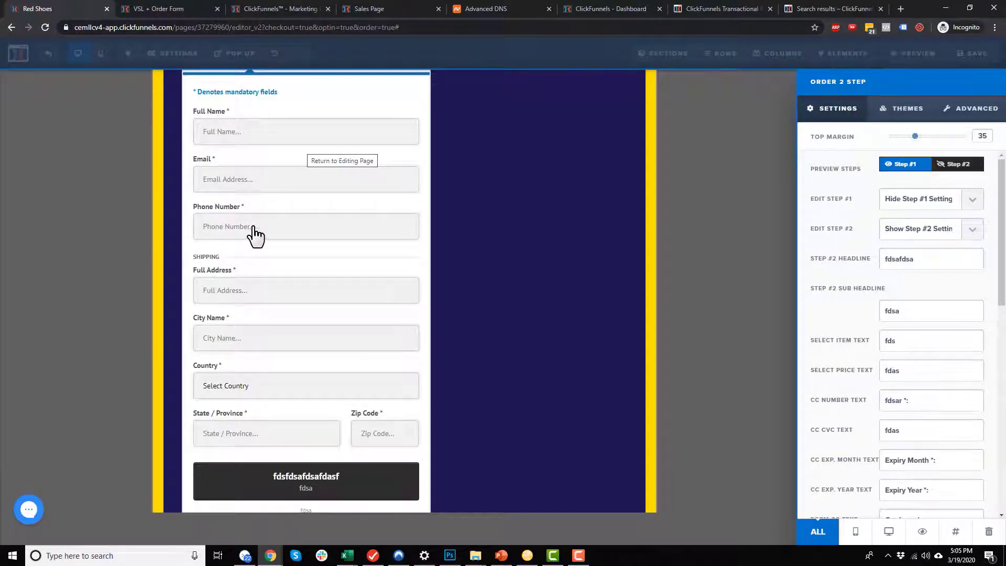
left_click(968, 109)
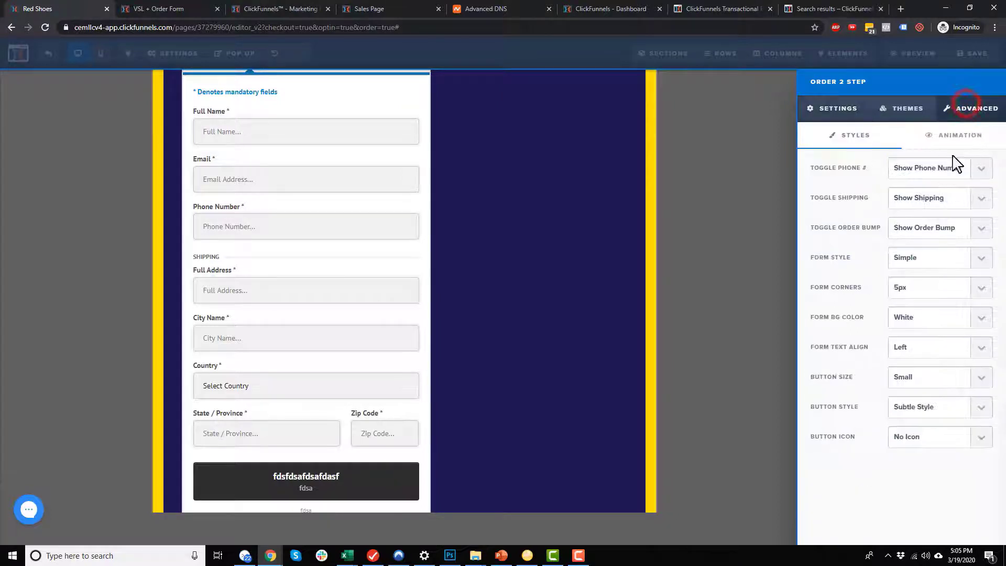
left_click(939, 178)
left_click(928, 193)
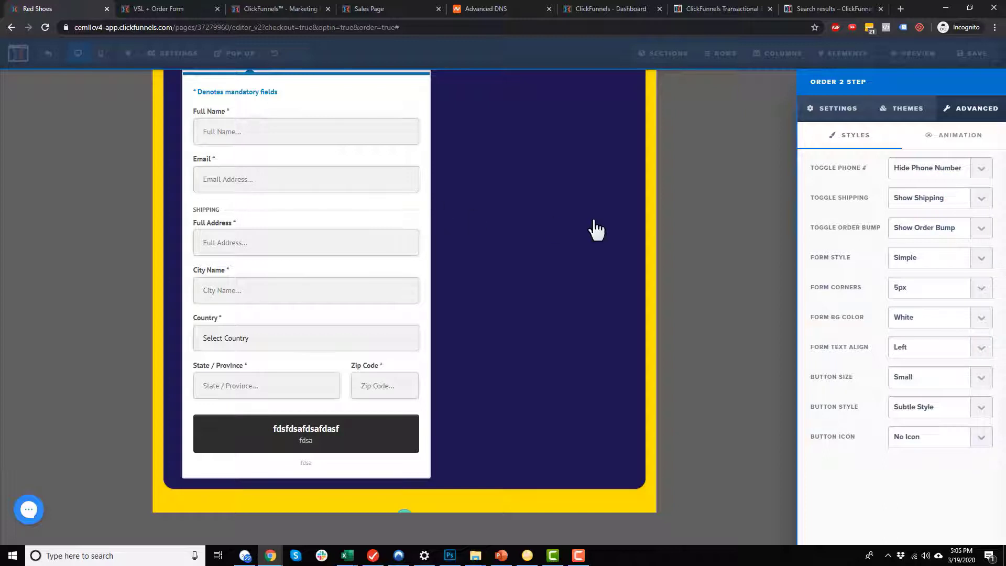
left_click(939, 204)
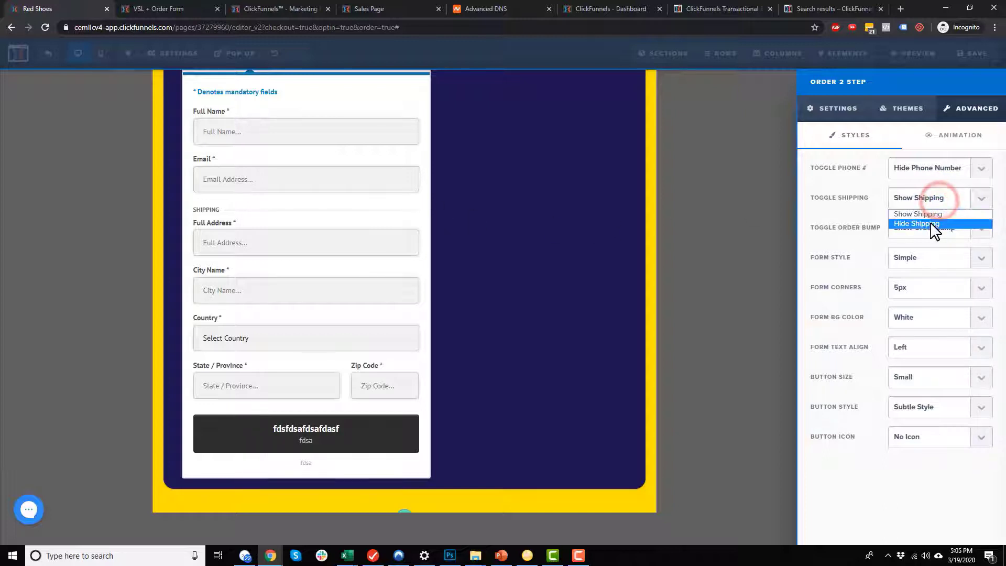
left_click(930, 223)
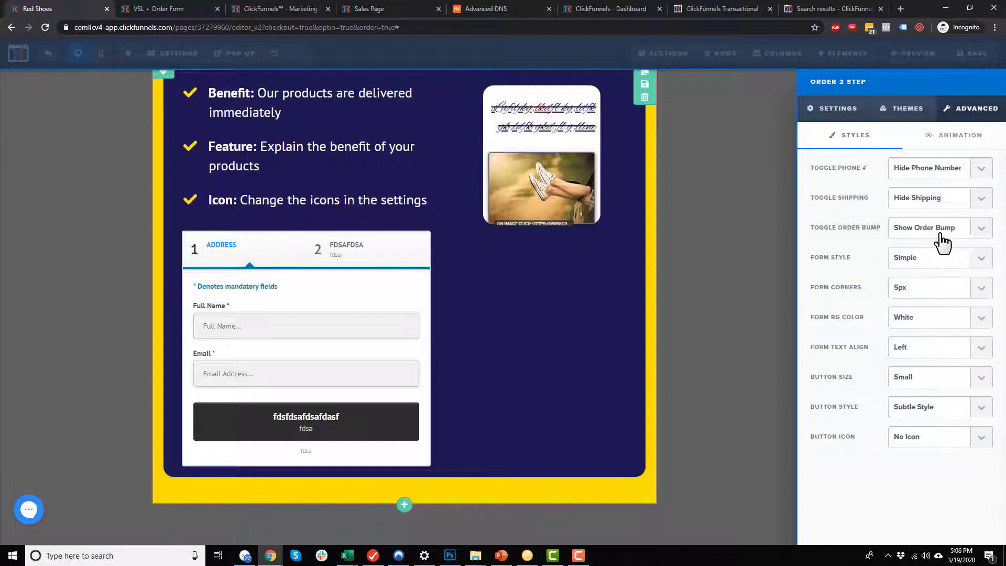
Preview Step #2 of the order form, hide its order bump and close the form's settings
left_click(840, 112)
left_click(957, 165)
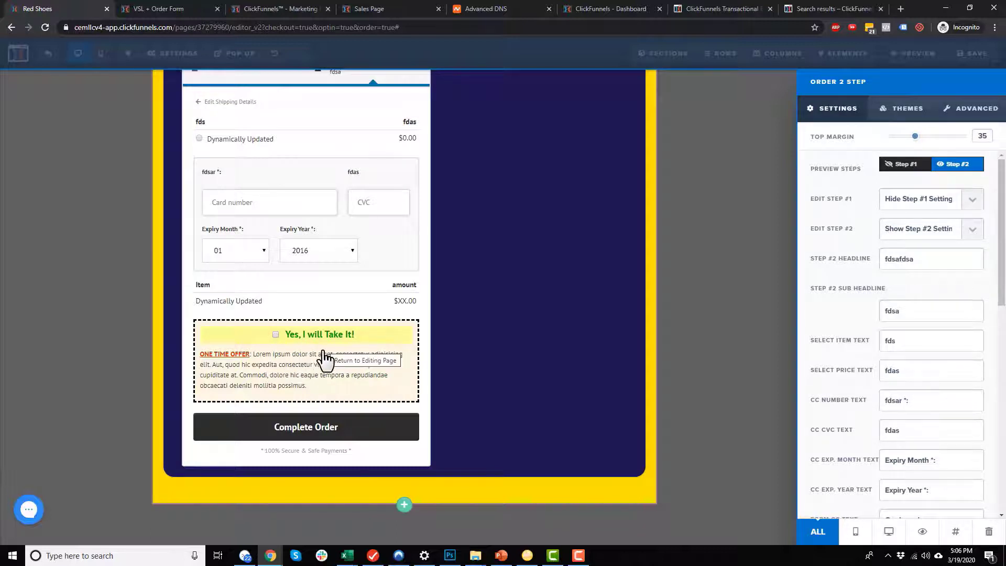
left_click(976, 108)
left_click(938, 227)
left_click(936, 254)
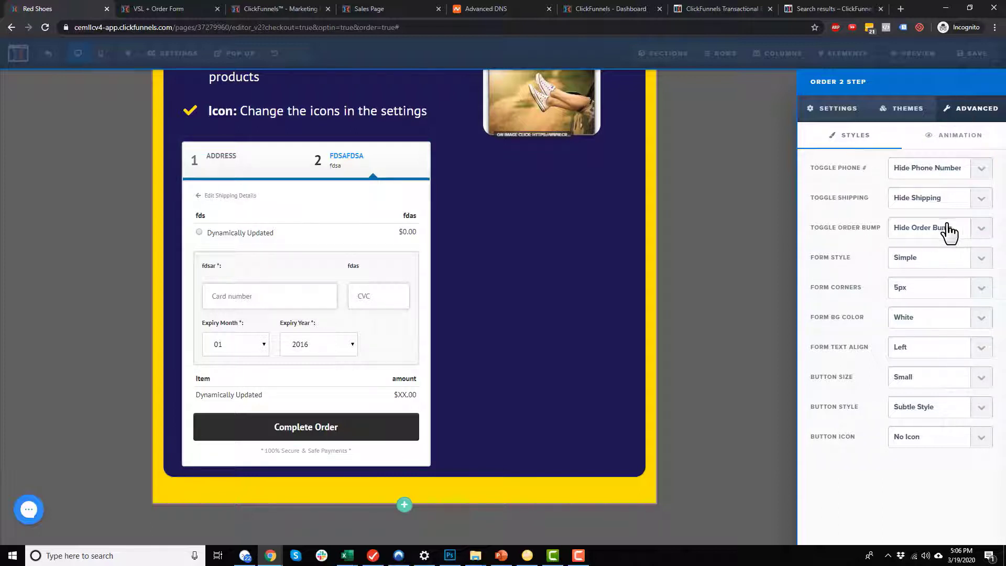
left_click(764, 242)
View the page's email integration settings and return to editing the page
mouse_move(443, 336)
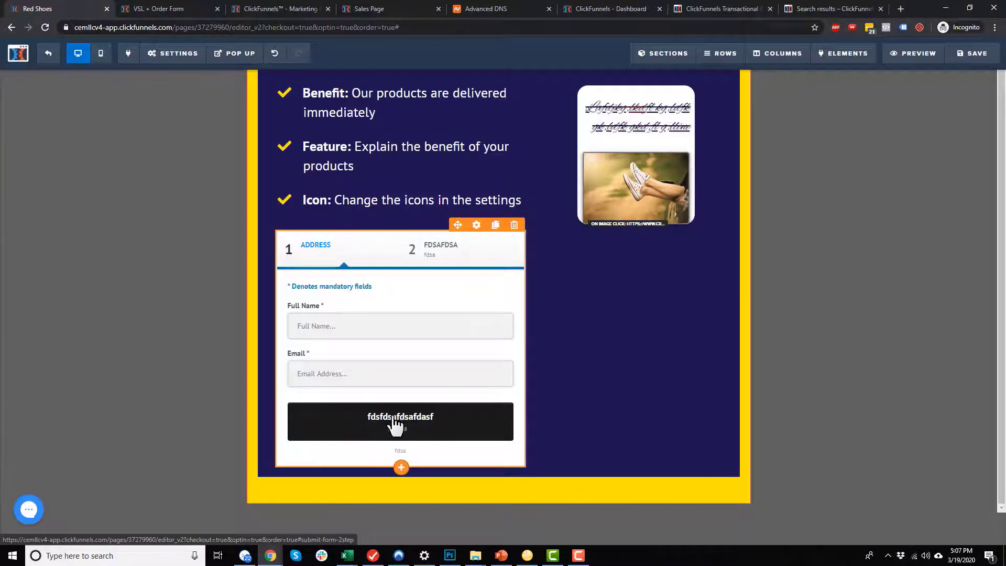
mouse_move(173, 53)
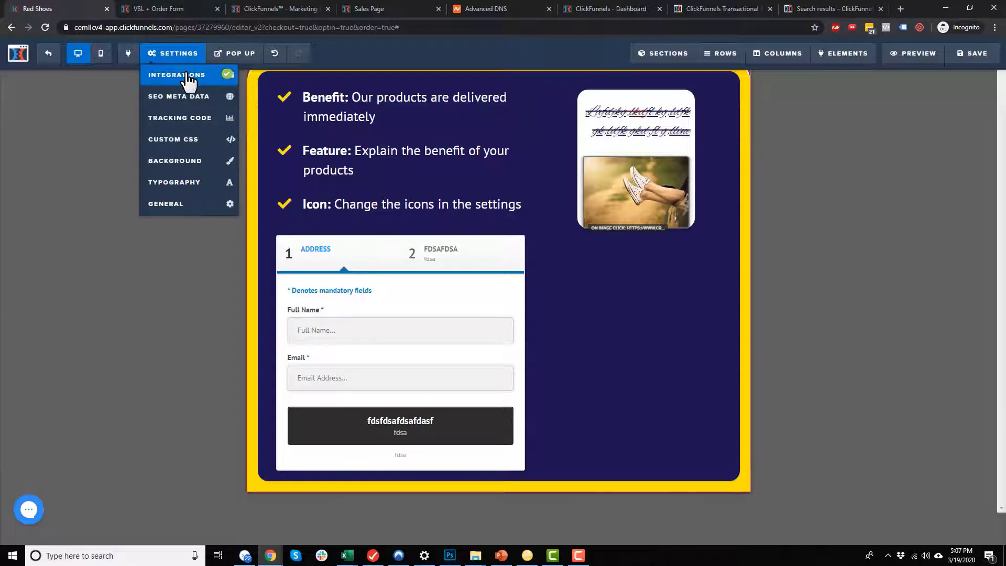
left_click(189, 76)
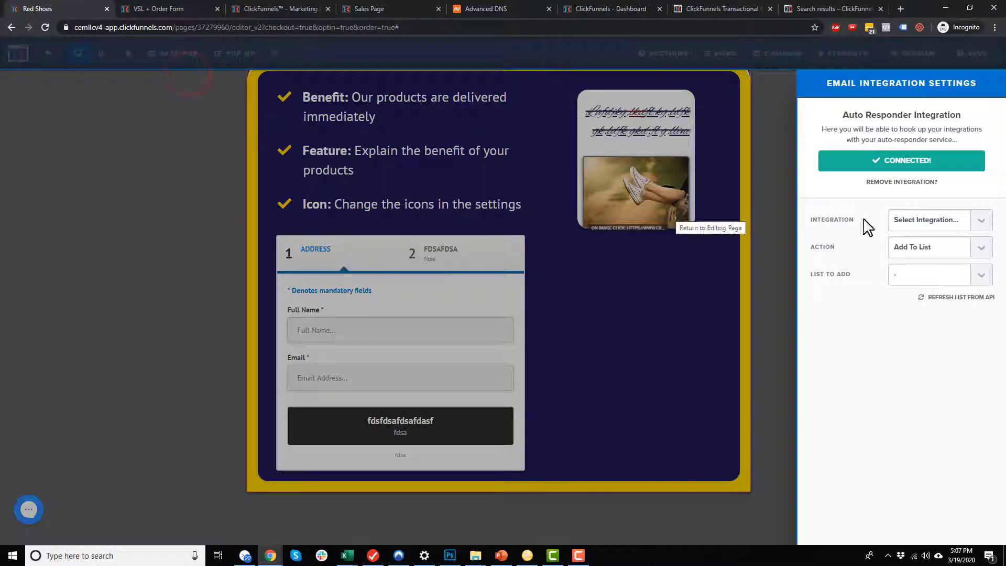
left_click(440, 340)
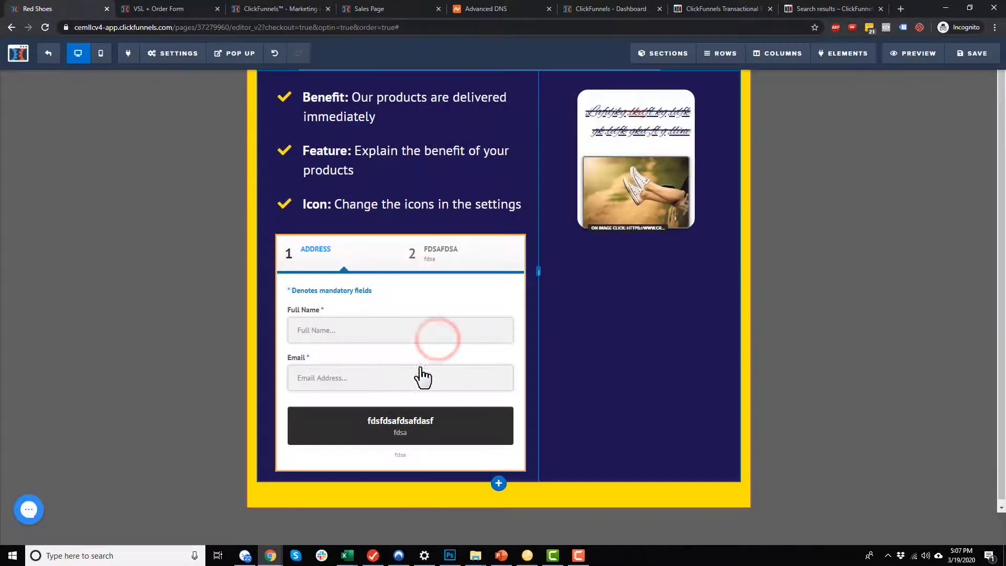
mouse_move(421, 353)
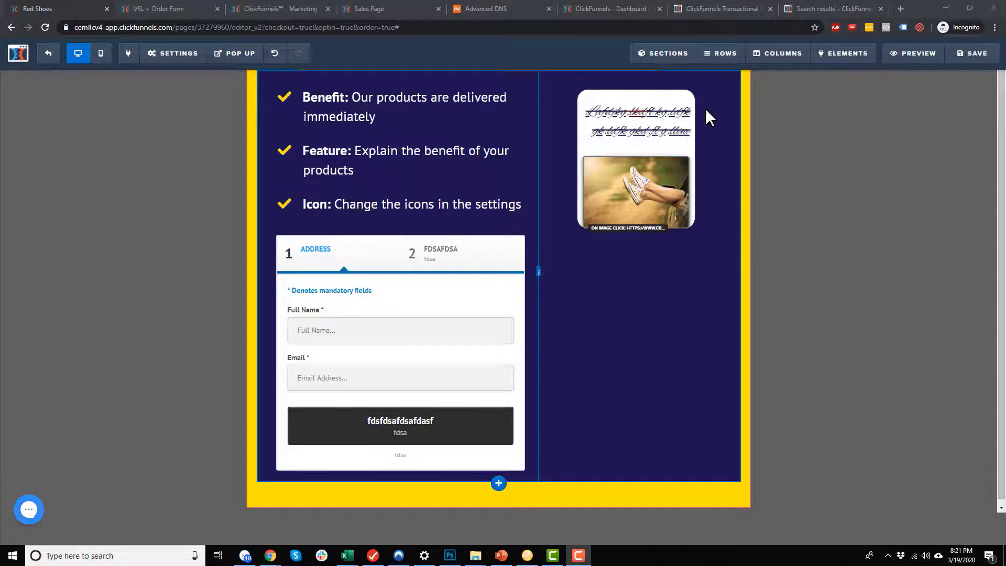
Narrow the column holding the benefit bullets and delete the two-step order form beneath them
left_click_drag(540, 274, 431, 336)
left_click(362, 359)
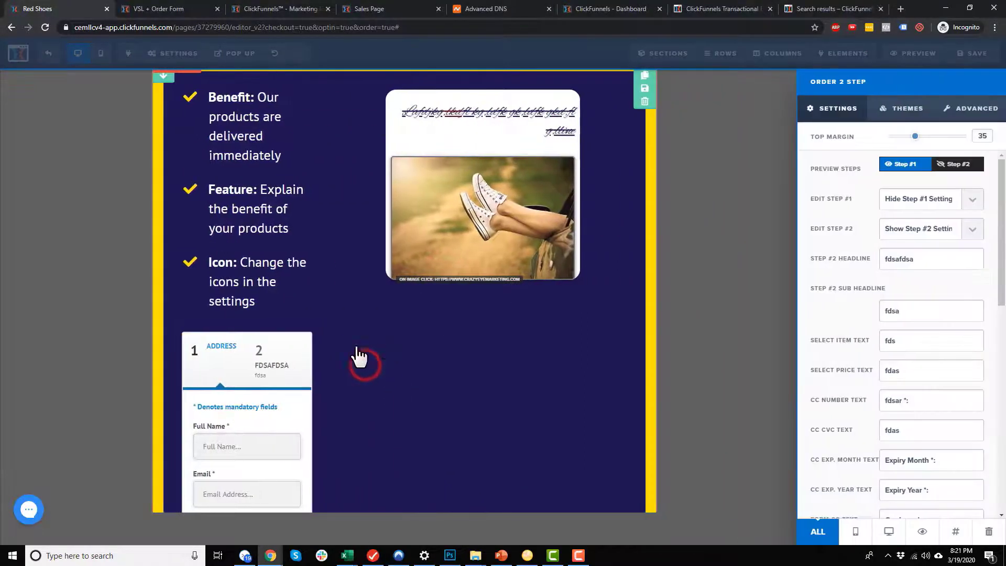
left_click(643, 258)
left_click(396, 326)
left_click(553, 86)
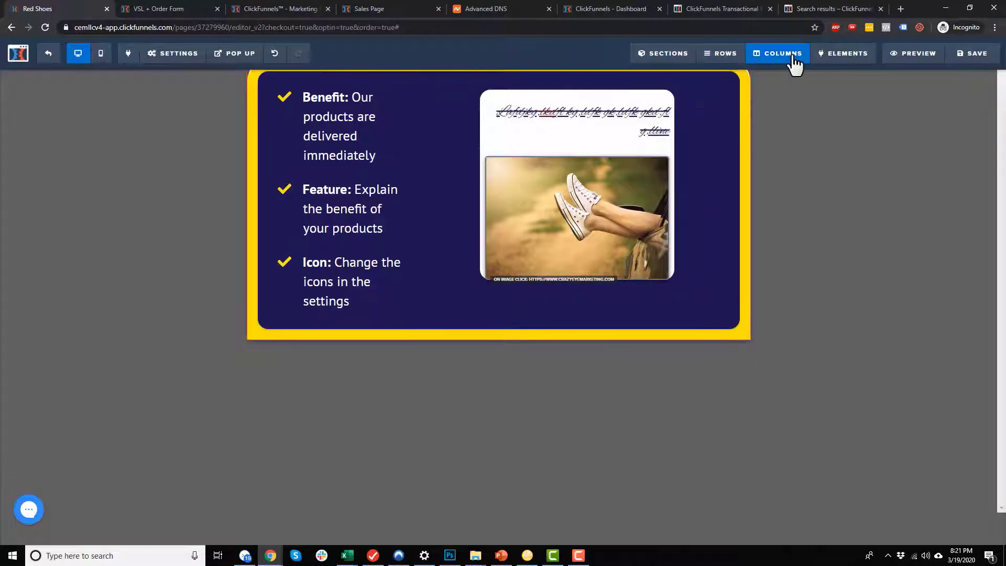
Browse the available page elements from the order elements down to the form and advanced form elements
mouse_move(839, 58)
left_click(850, 75)
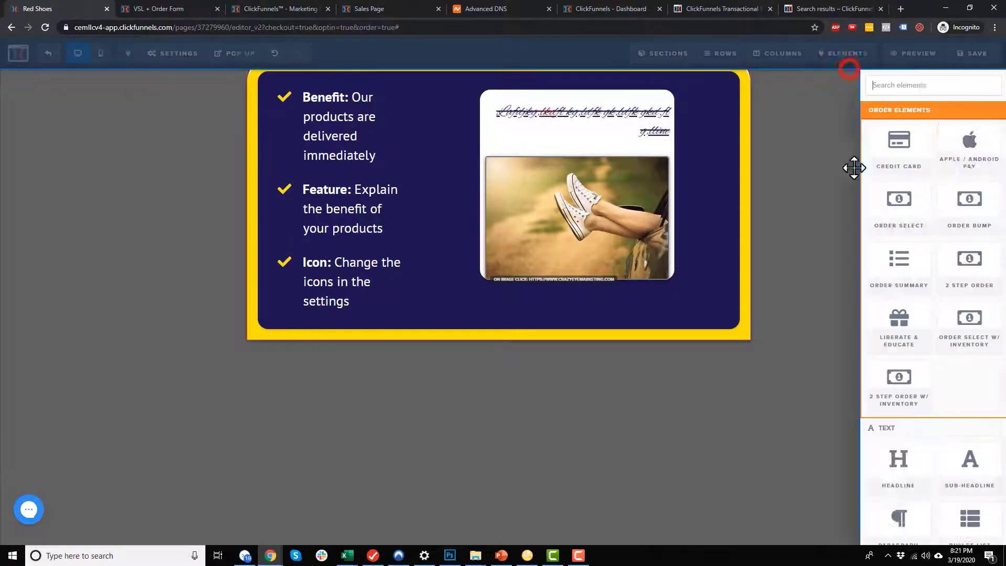
scroll(859, 278, "down", 10)
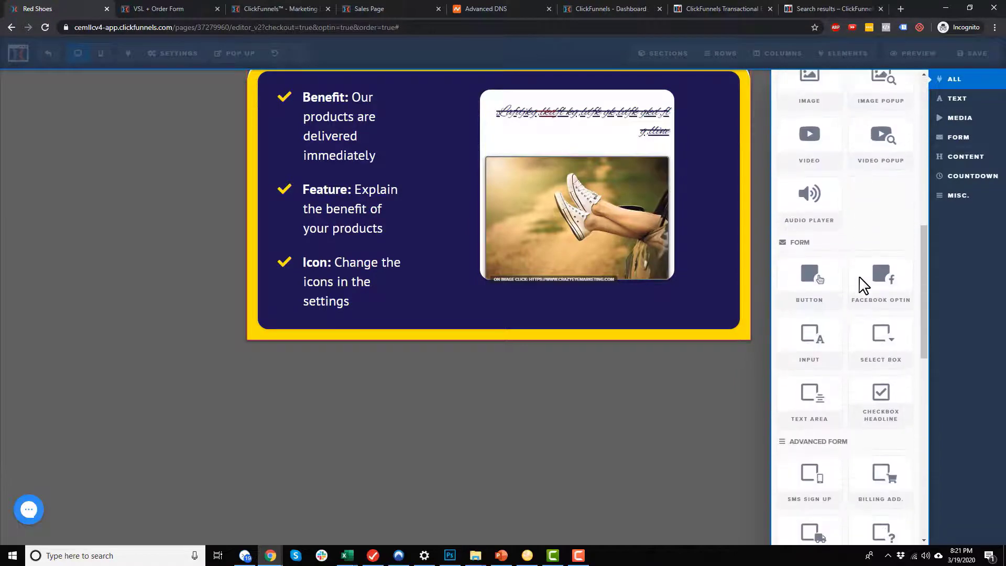
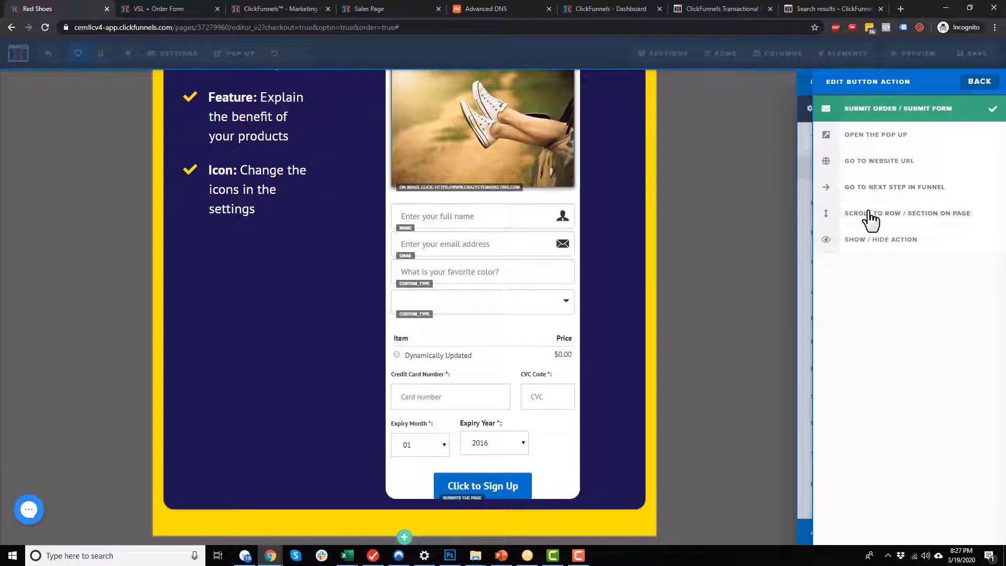
Set the sign-up button's action to Submit Order / Submit Form and change its text to "Order Product"
left_click(920, 110)
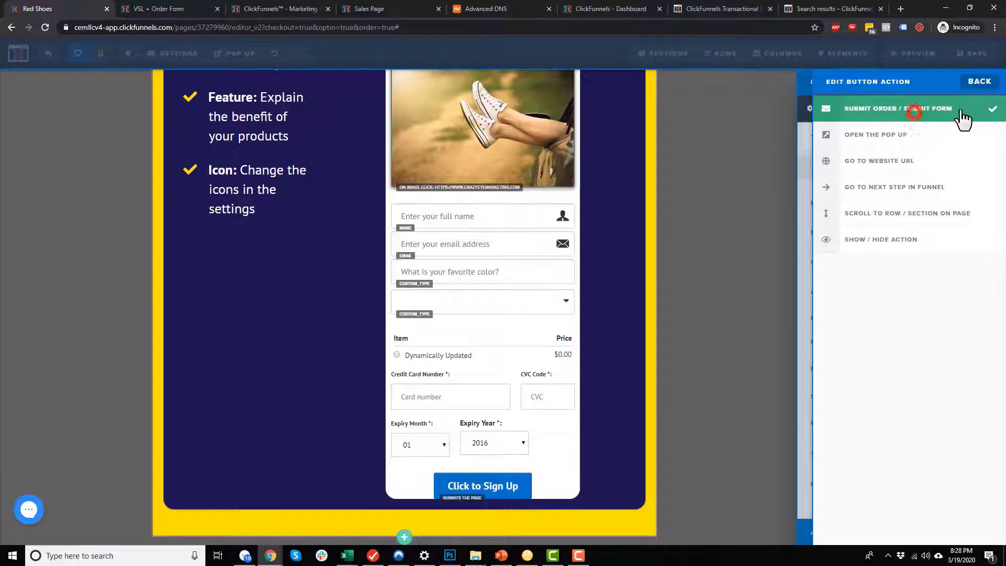
left_click(983, 84)
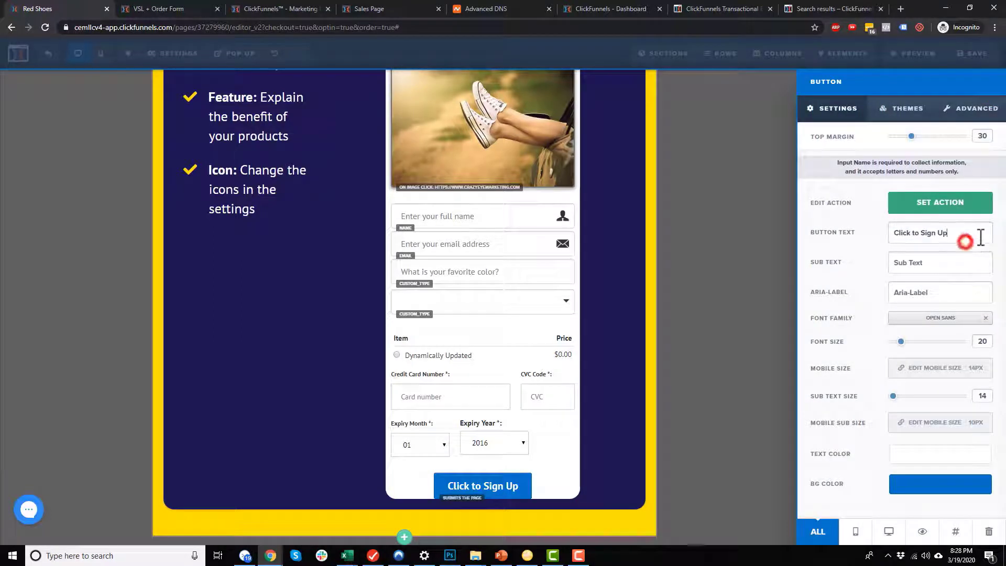
left_click_drag(980, 238, 835, 242)
type("Or")
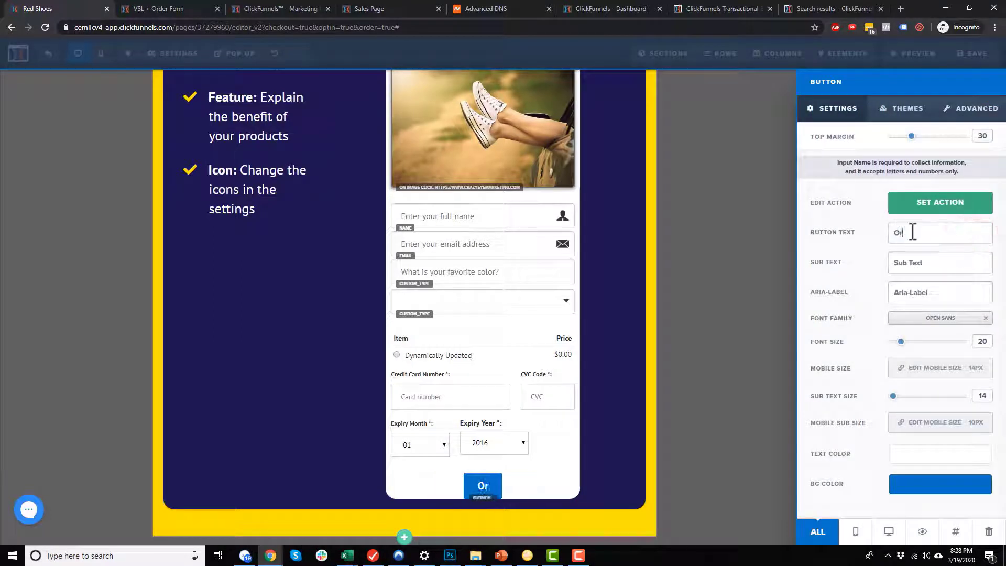
type("der Product")
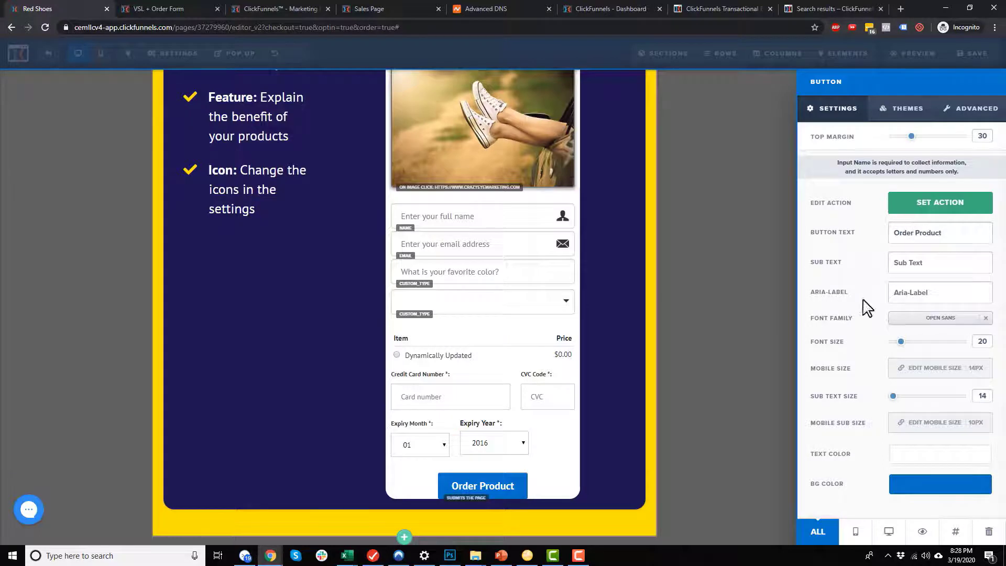
Set the Order Product button's background color to the teal swatch
left_click(928, 485)
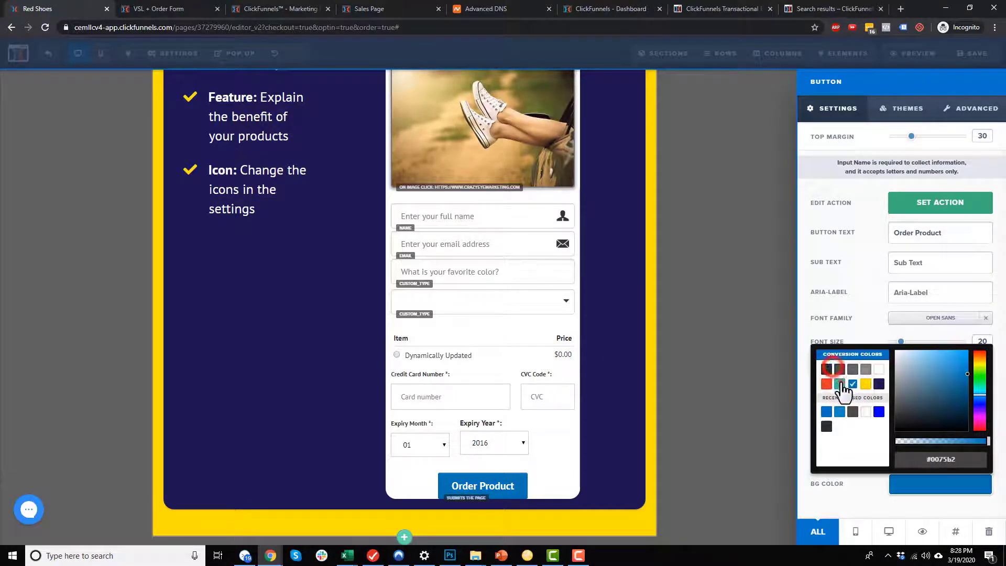
left_click(839, 384)
left_click(845, 302)
Apply the Pill Button theme to the Order Product button and look over its advanced style settings
left_click(908, 109)
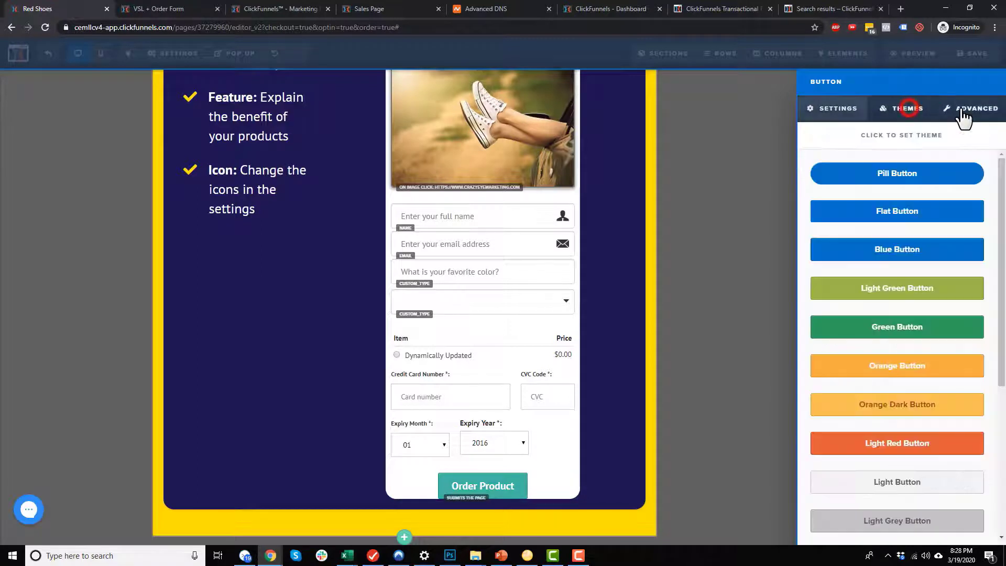
left_click(909, 171)
left_click(972, 109)
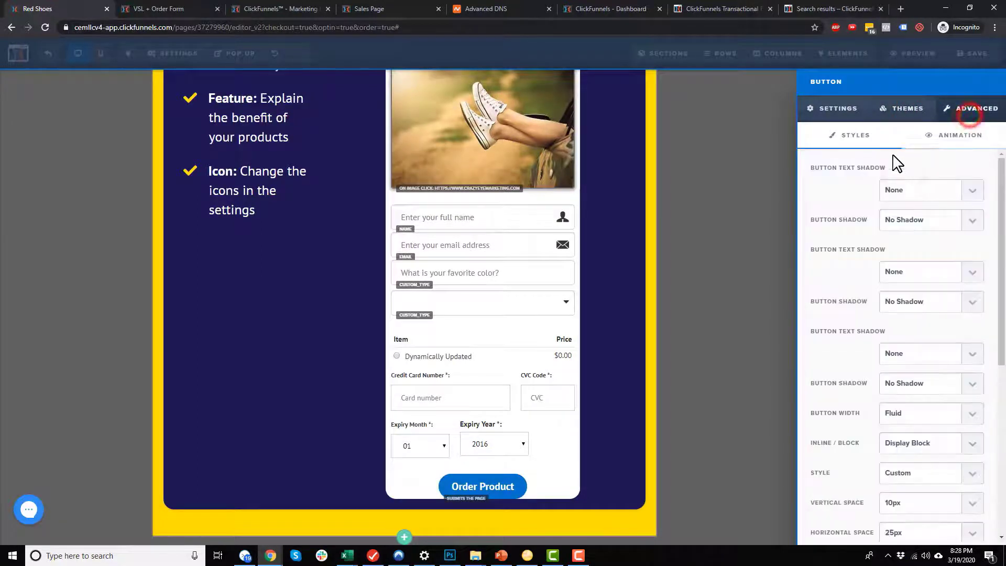
scroll(889, 333, "down", 6)
left_click(746, 303)
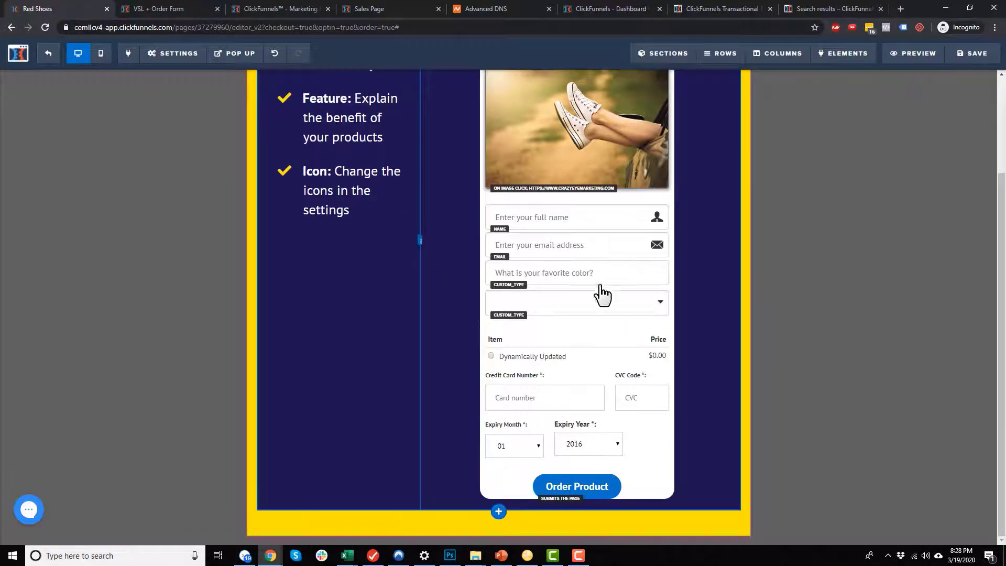
Reduce the top margins of the product selection element and the Order Product button
mouse_move(589, 343)
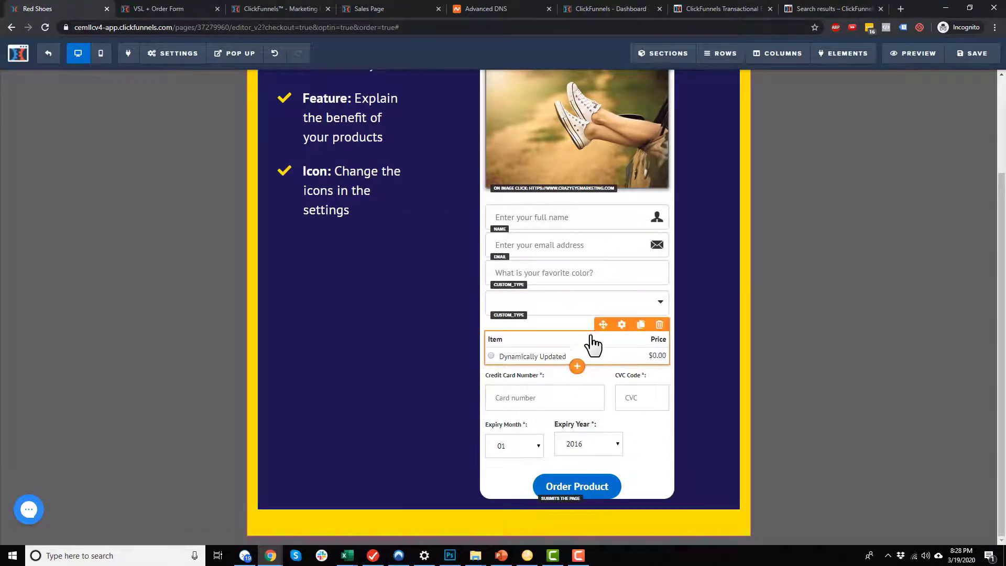
left_click(622, 326)
left_click(909, 137)
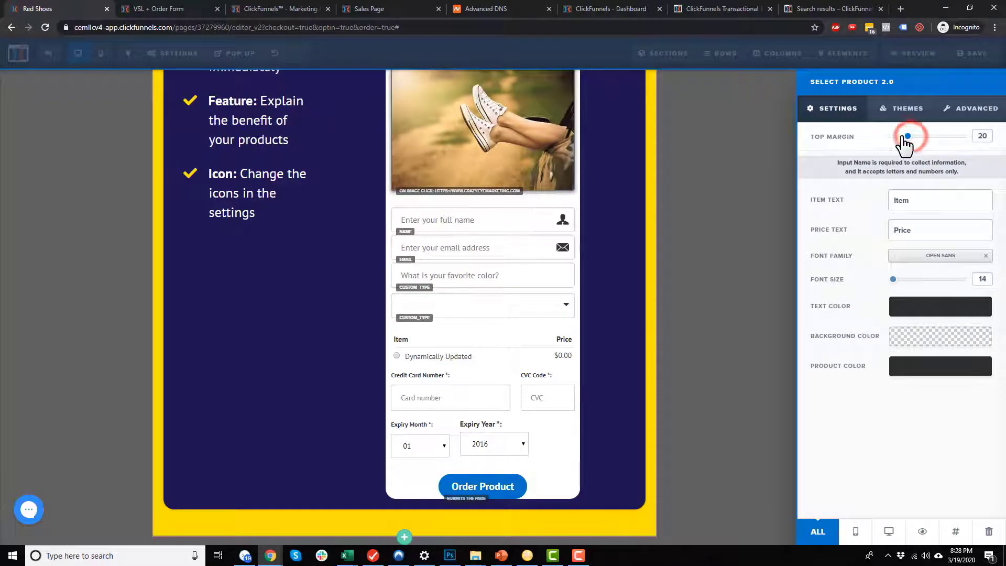
left_click(715, 344)
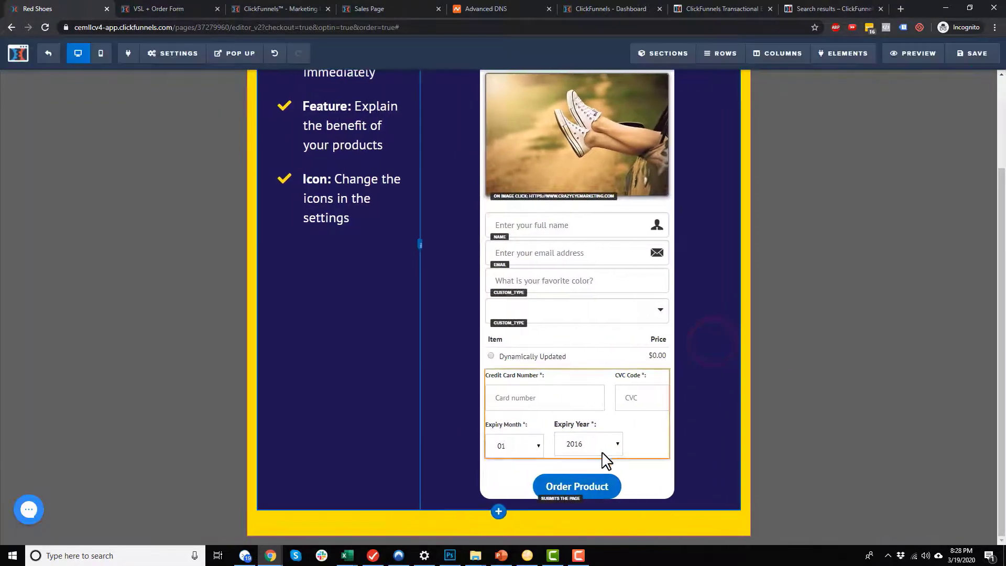
left_click(618, 468)
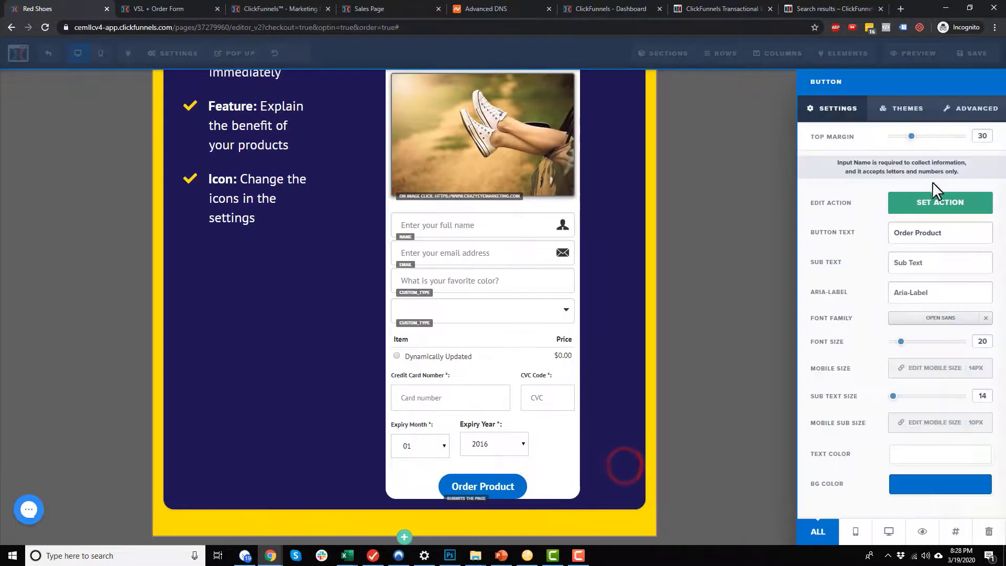
left_click_drag(912, 137, 902, 137)
left_click(690, 281)
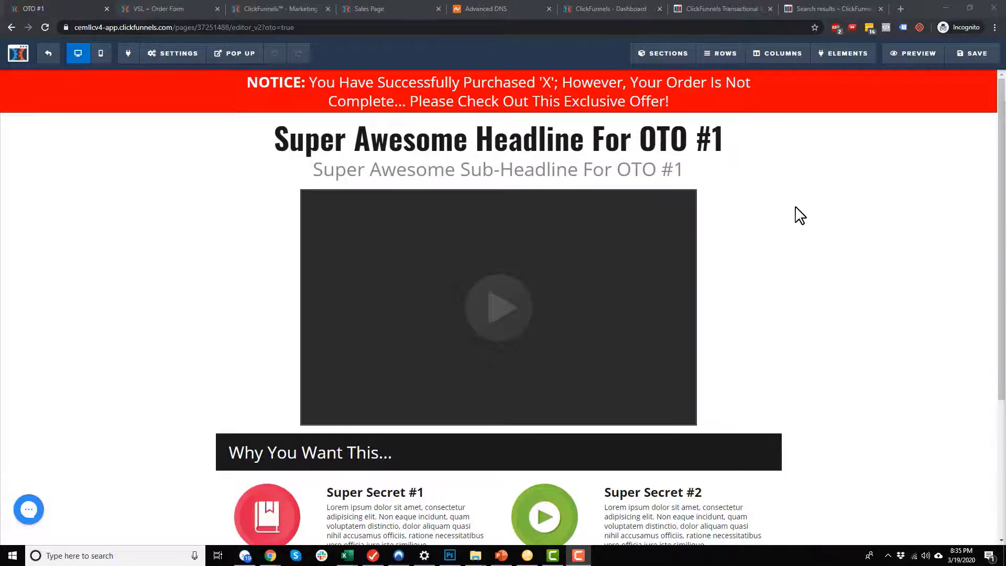
On the OTO #1 page, examine the link target of the "No thanks" decline text below the order button
scroll(733, 209, "down", 4)
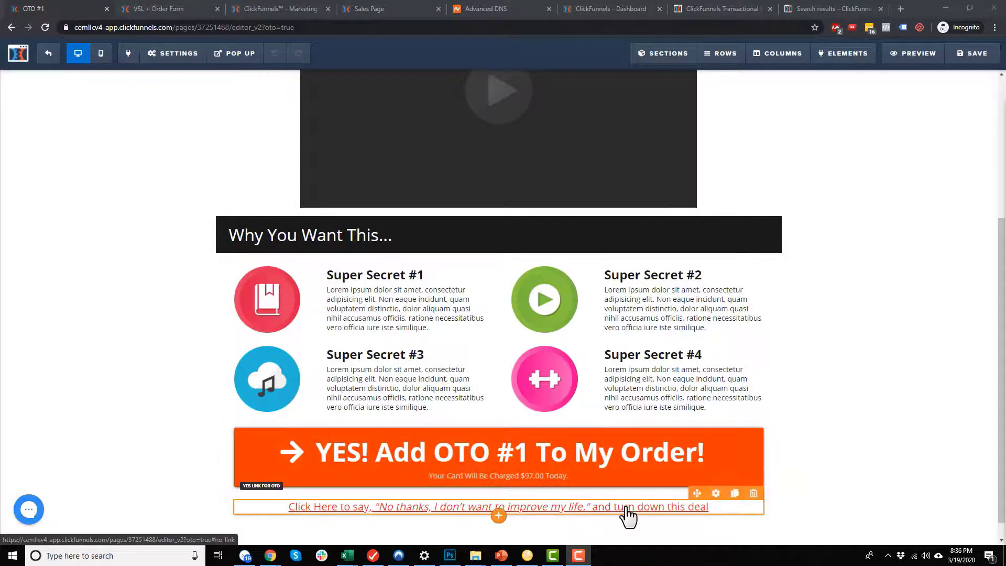
left_click(547, 512)
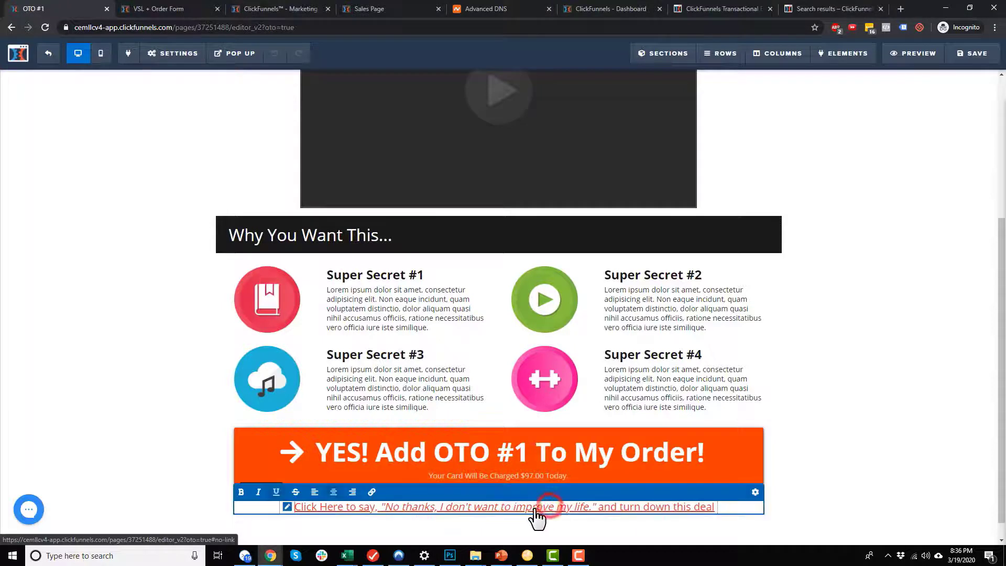
left_click(286, 510)
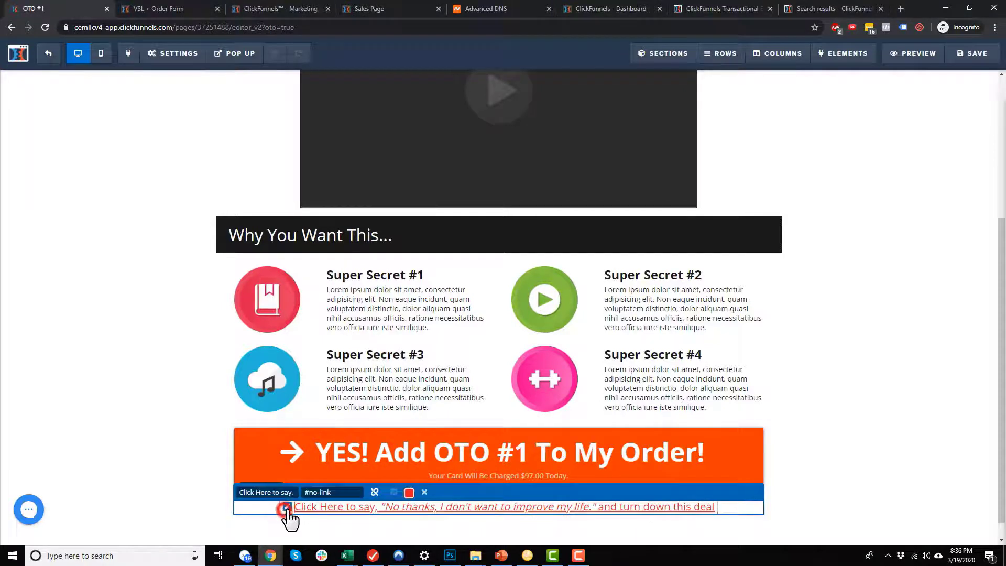
left_click_drag(323, 499, 306, 500)
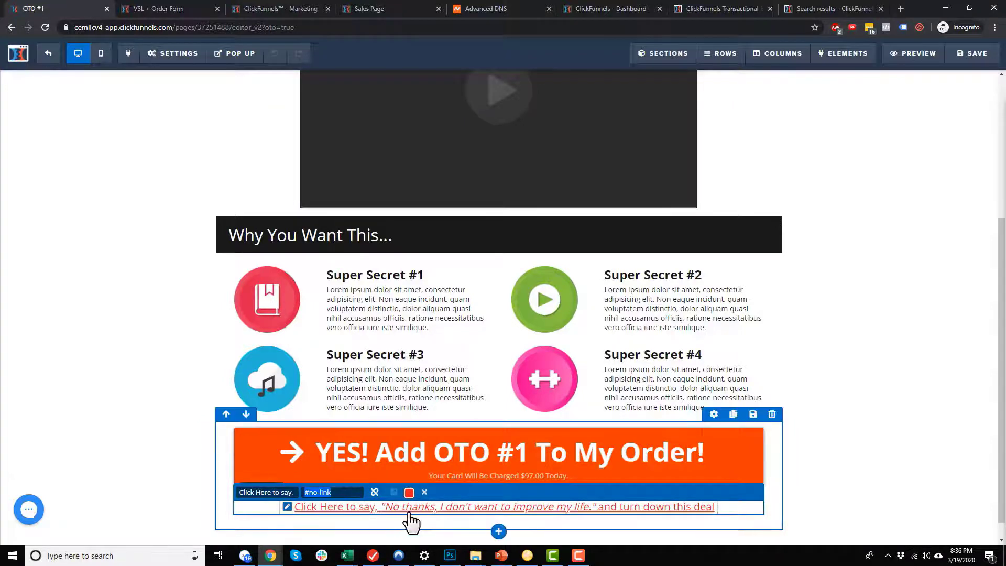
left_click(515, 507)
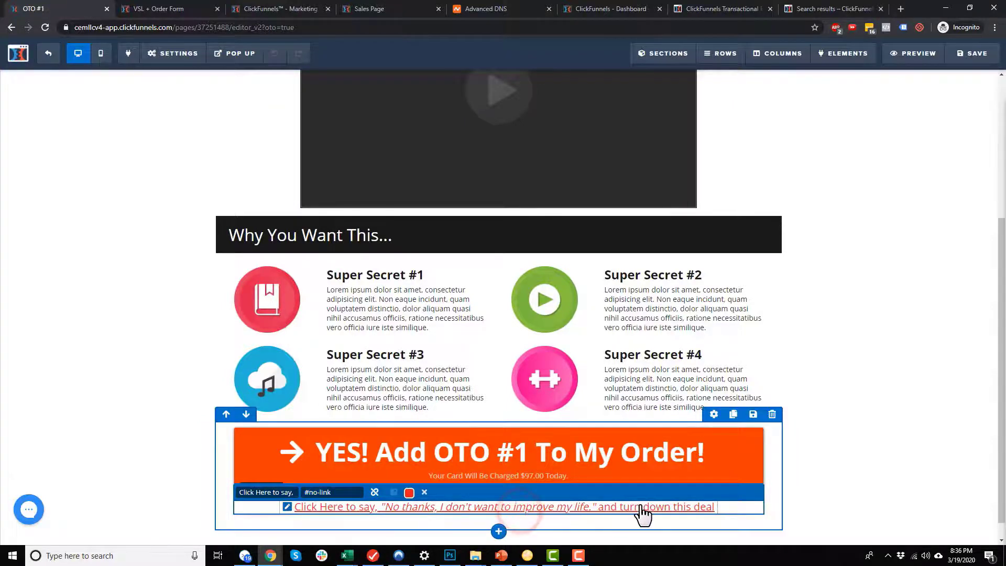
left_click(335, 492)
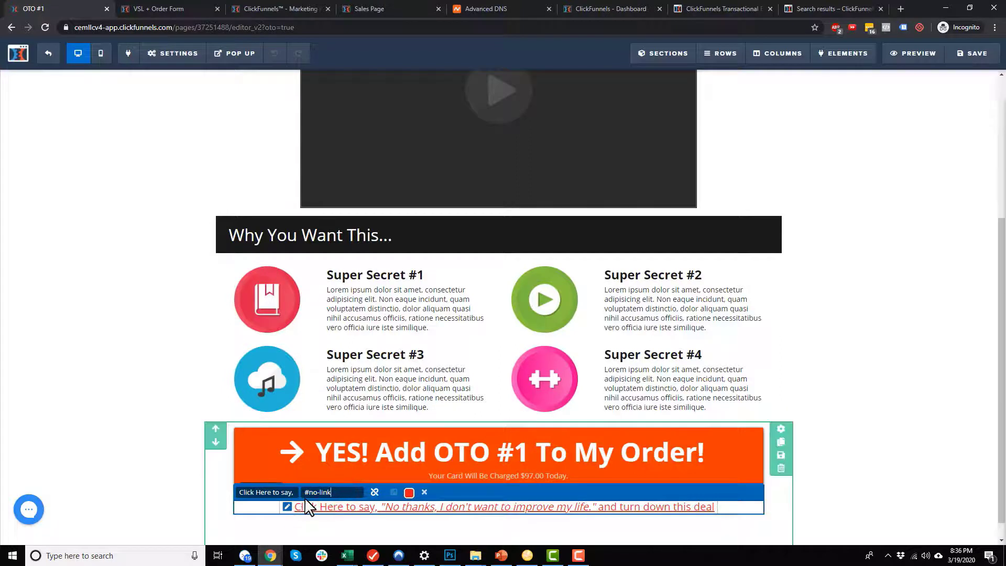
left_click(854, 474)
Duplicate the YES order button and set the lower copy's action to No Link - Don't Buy Upsell
mouse_move(718, 455)
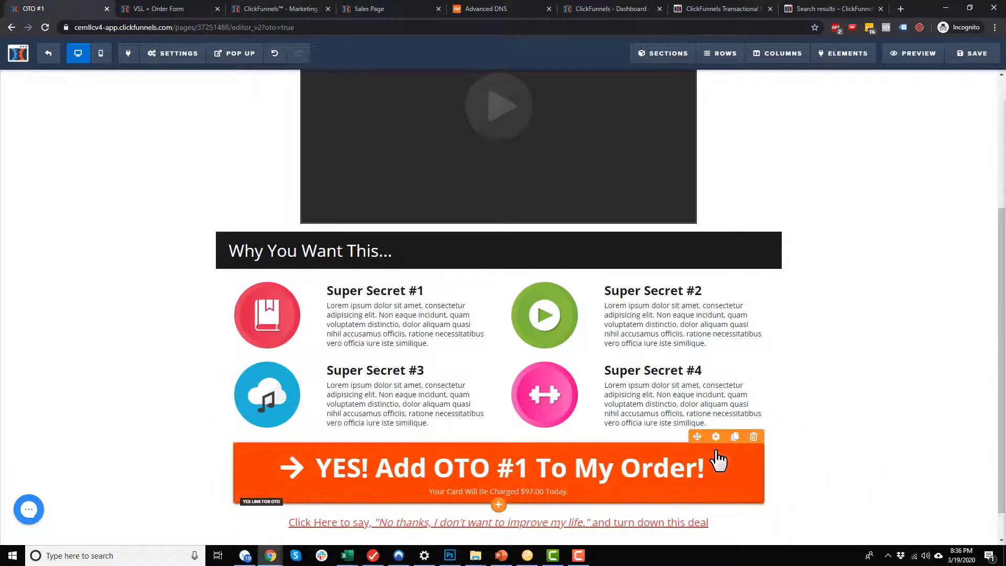
left_click(735, 438)
scroll(733, 451, "down", 2)
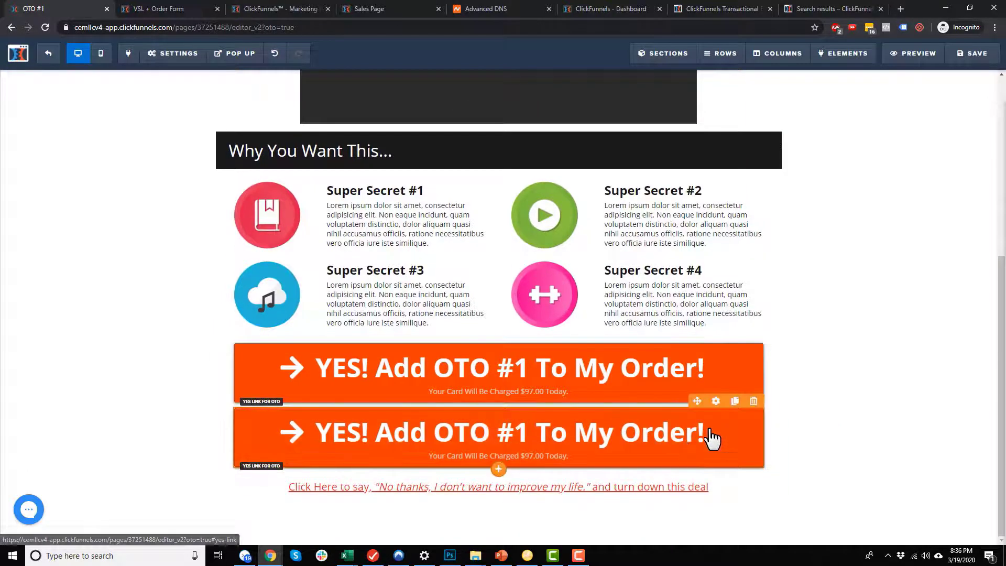
left_click(715, 403)
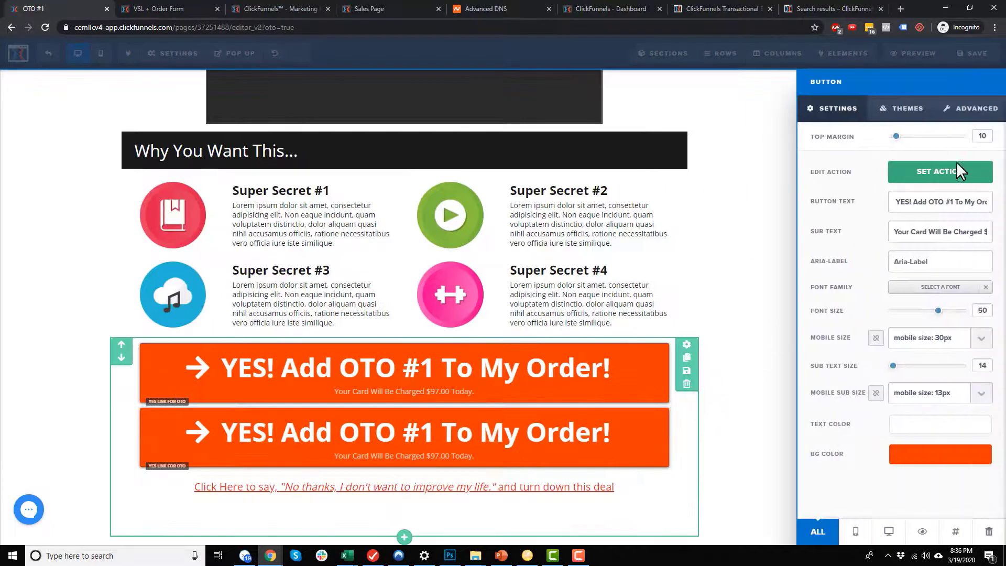
left_click(953, 171)
left_click(875, 139)
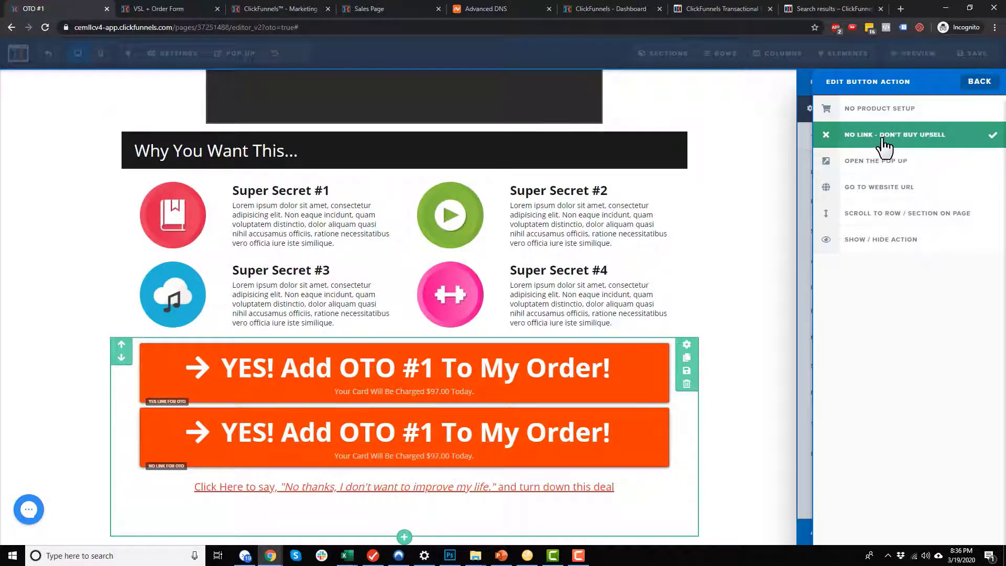
left_click(804, 154)
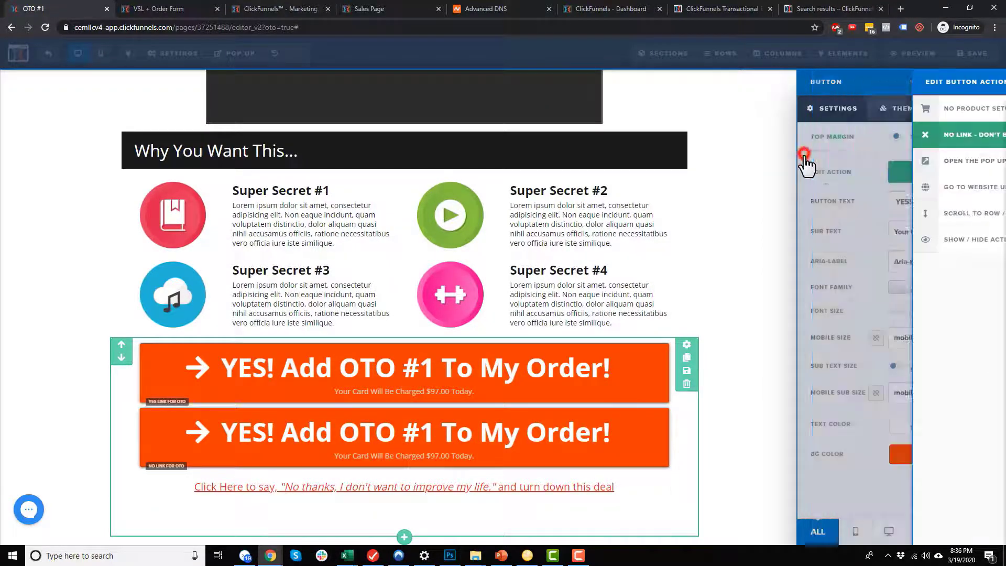
Make the duplicated button's background red and change its text to "NO!!!!"
left_click(918, 457)
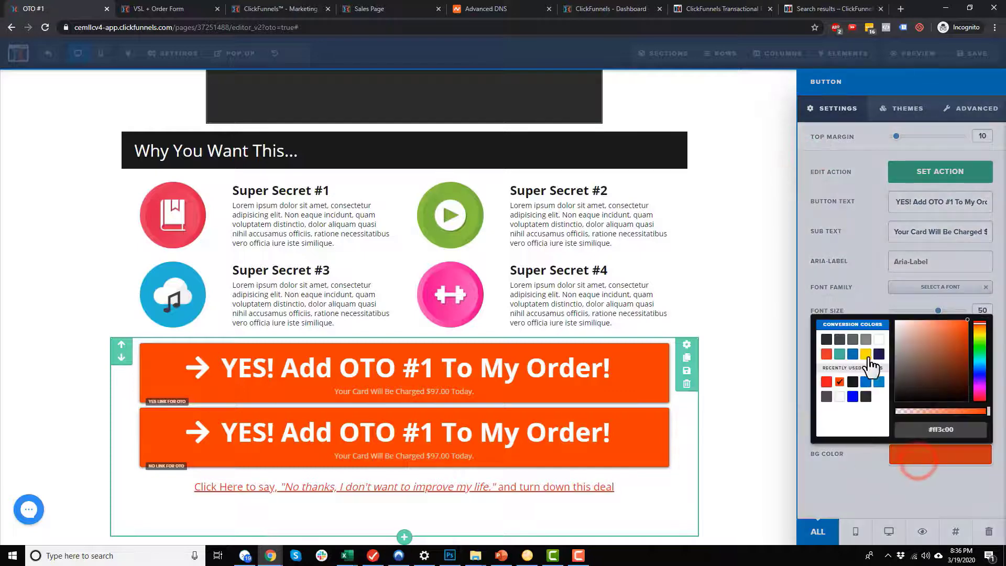
left_click(827, 386)
left_click(822, 268)
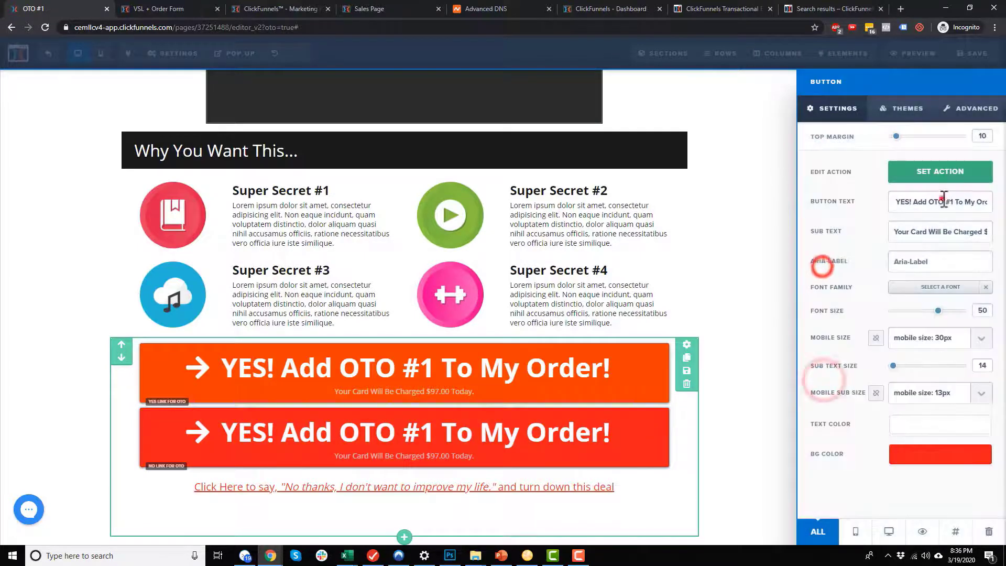
triple_click(942, 199)
type("NO!!!!")
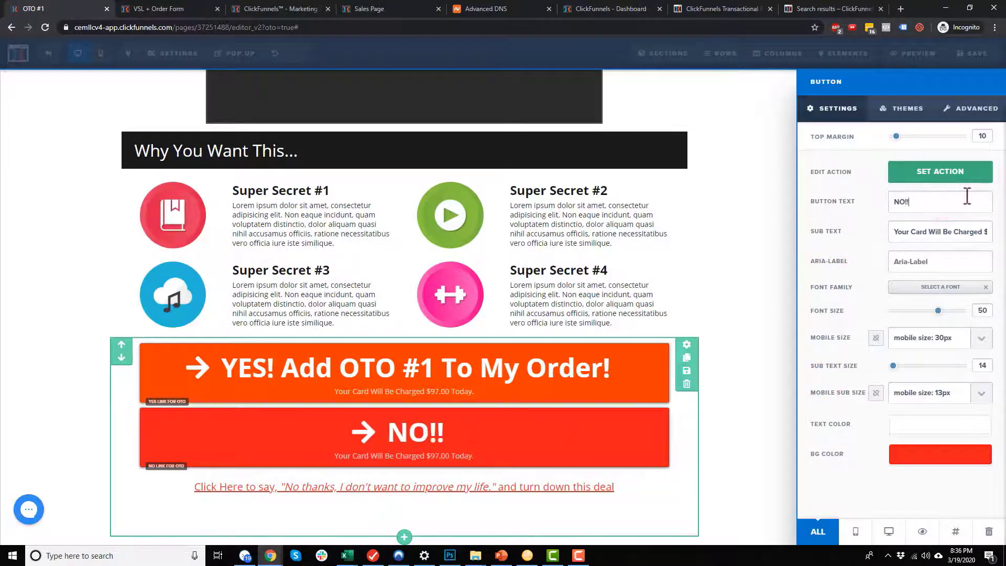
left_click(723, 411)
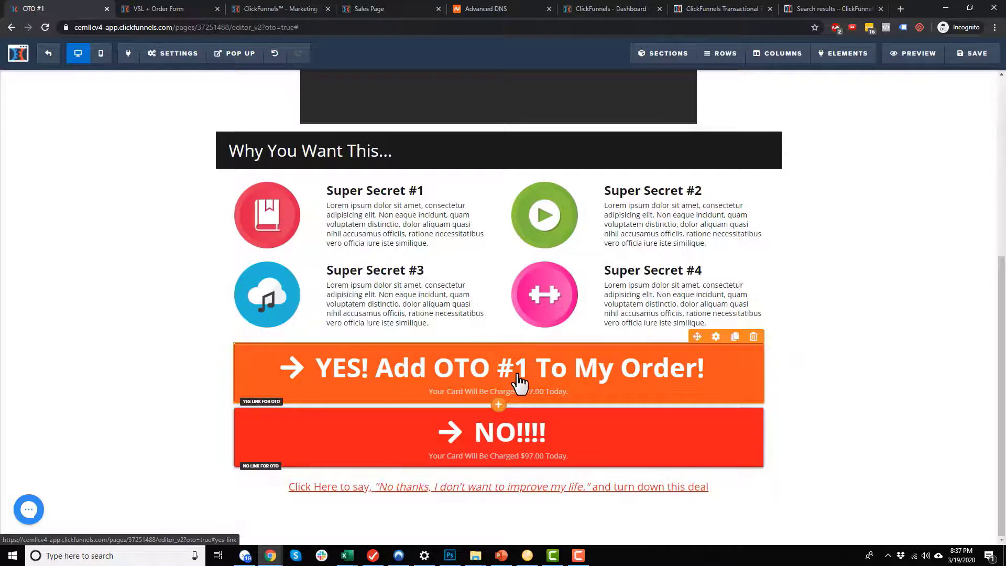
Check which action is assigned to the orange YES order button
left_click(545, 383)
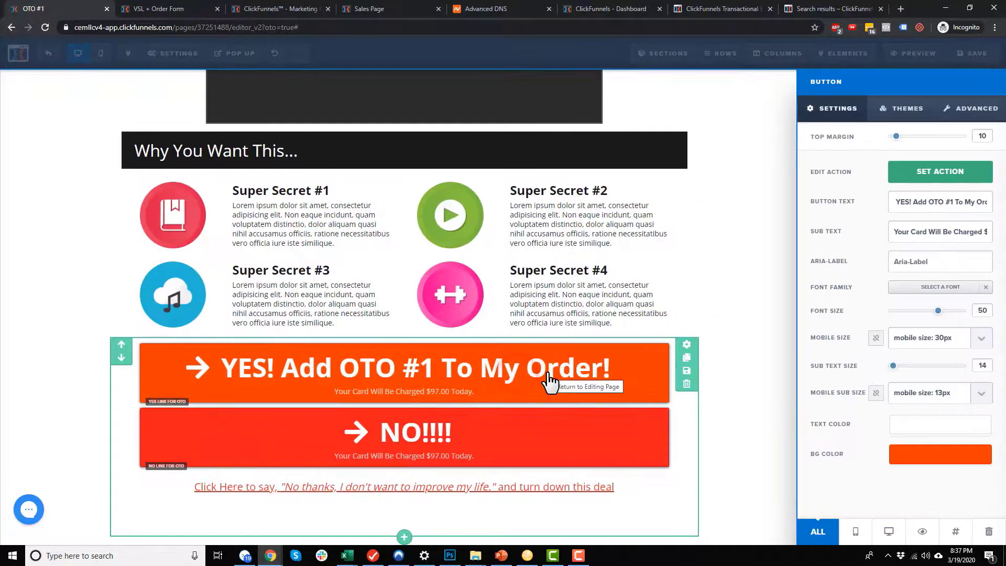
left_click(949, 178)
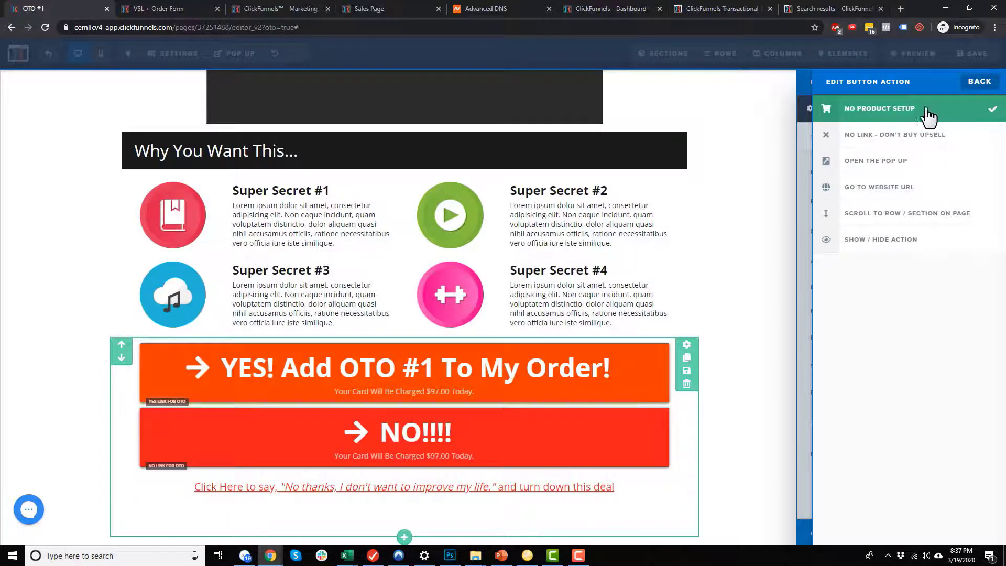
left_click(754, 242)
Save the OTO #1 page and leave the editor for the funnel step's product settings
left_click(979, 54)
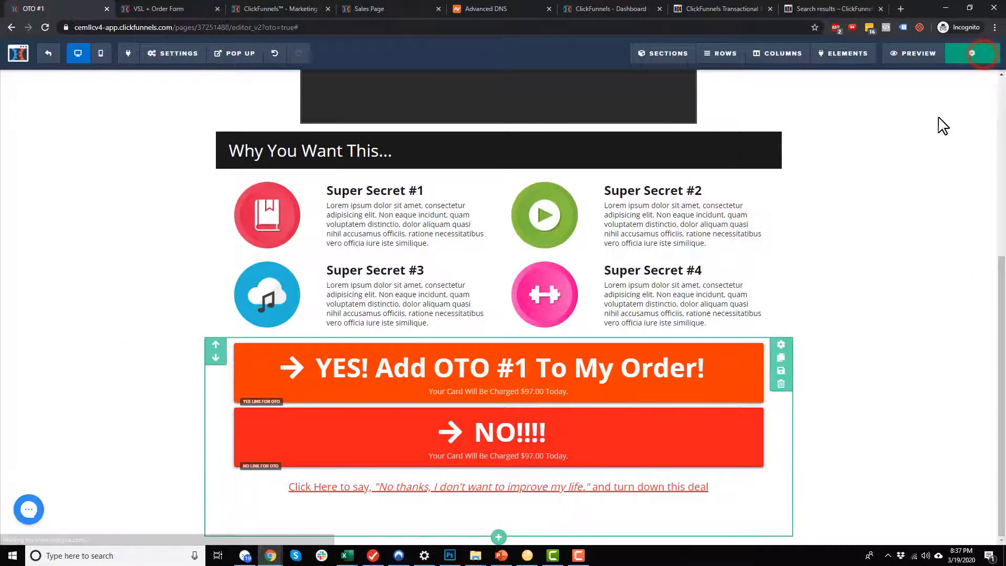
left_click(51, 58)
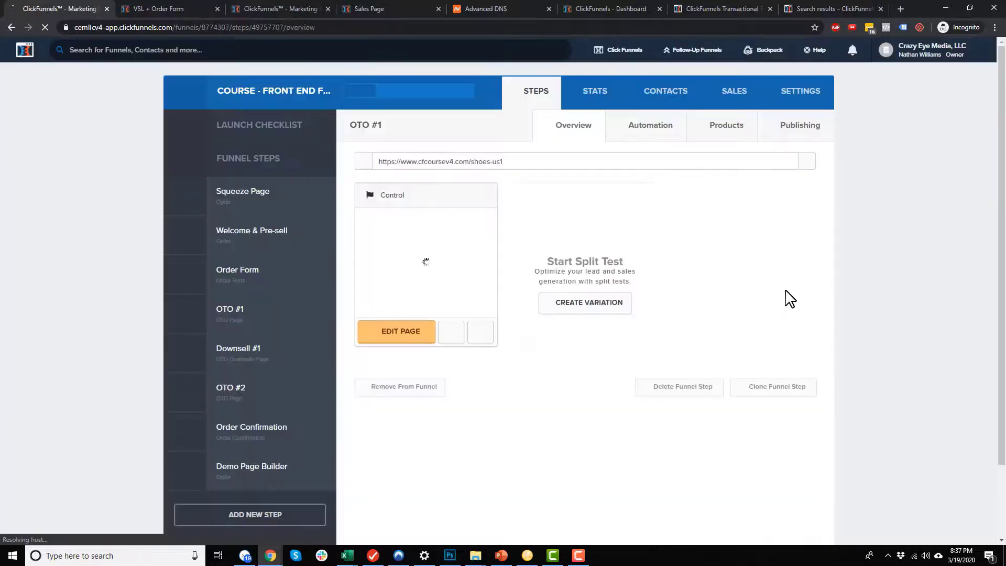
left_click(720, 125)
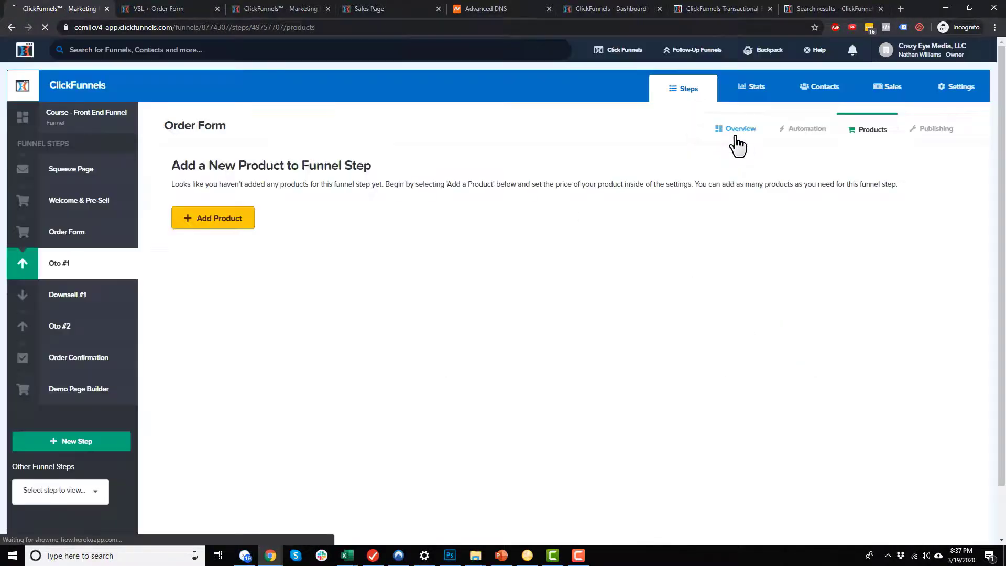
Add a one-time product to the OTO #1 step using the Stripe payment integration
left_click(215, 221)
left_click(218, 231)
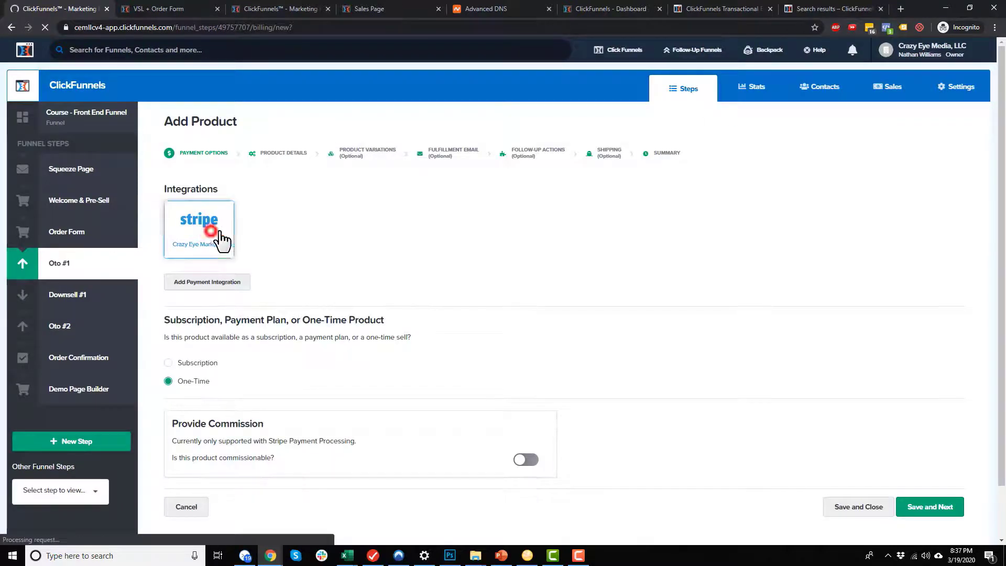
scroll(281, 274, "down", 1)
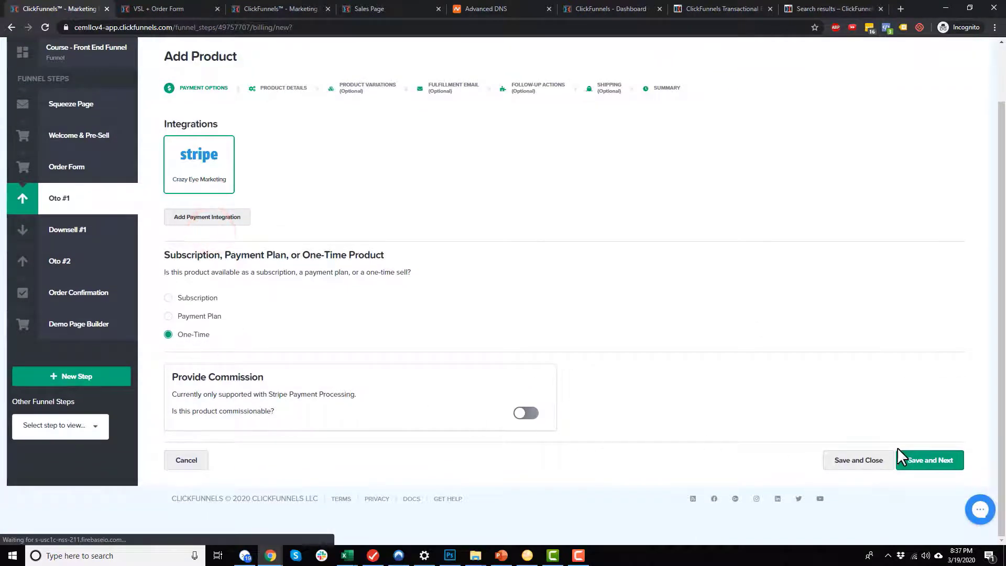
left_click(914, 462)
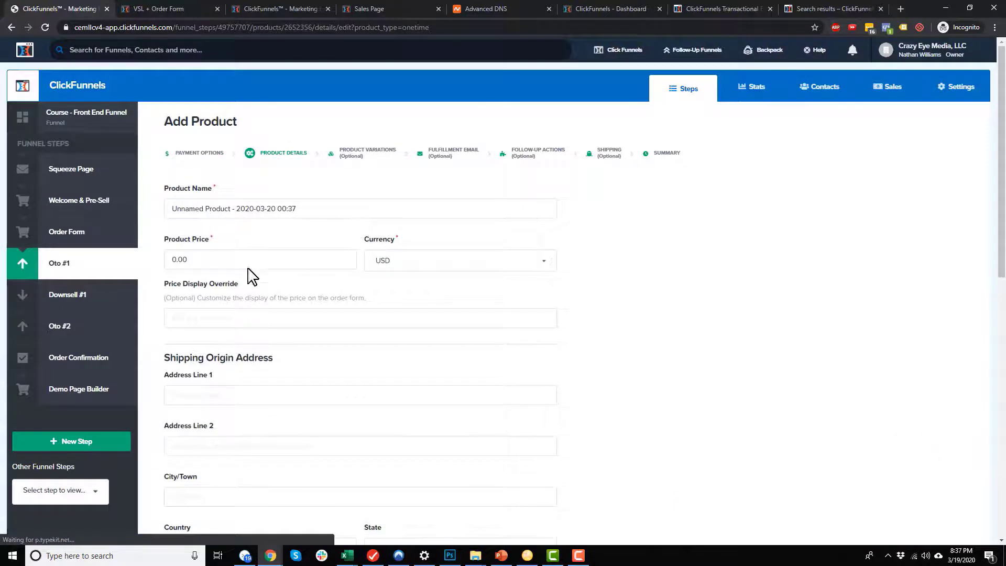
Name the new OTO #1 product "OTO 1 Product", set its price to 10, and save the product details
triple_click(321, 208)
type("OT")
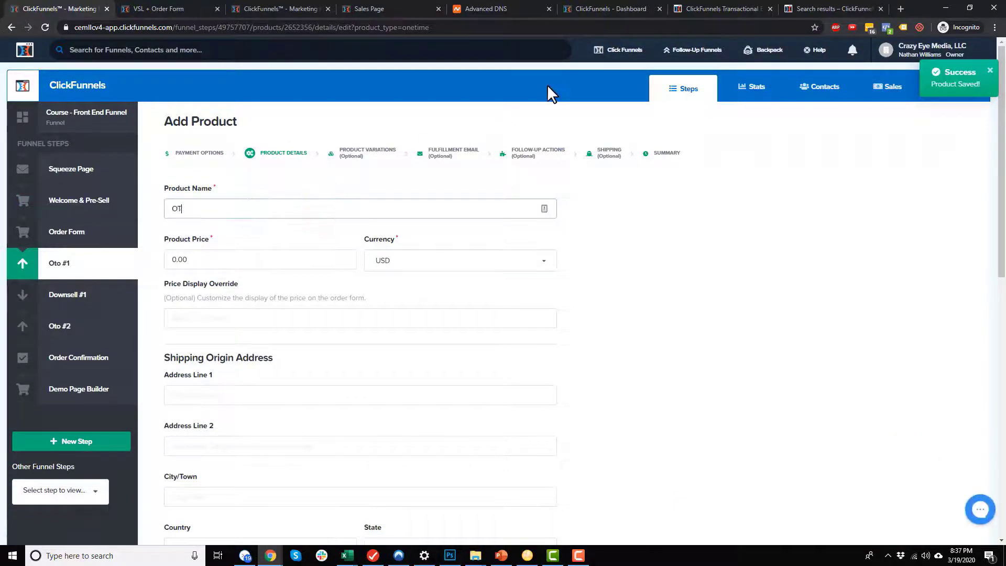
type("O 1 Product")
left_click(224, 259)
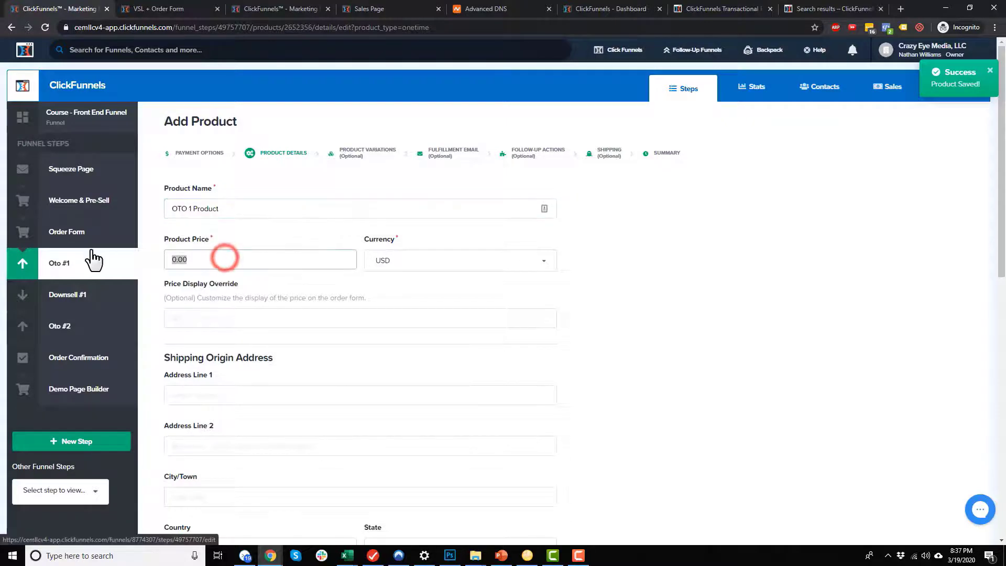
type("10")
scroll(372, 283, "down", 7)
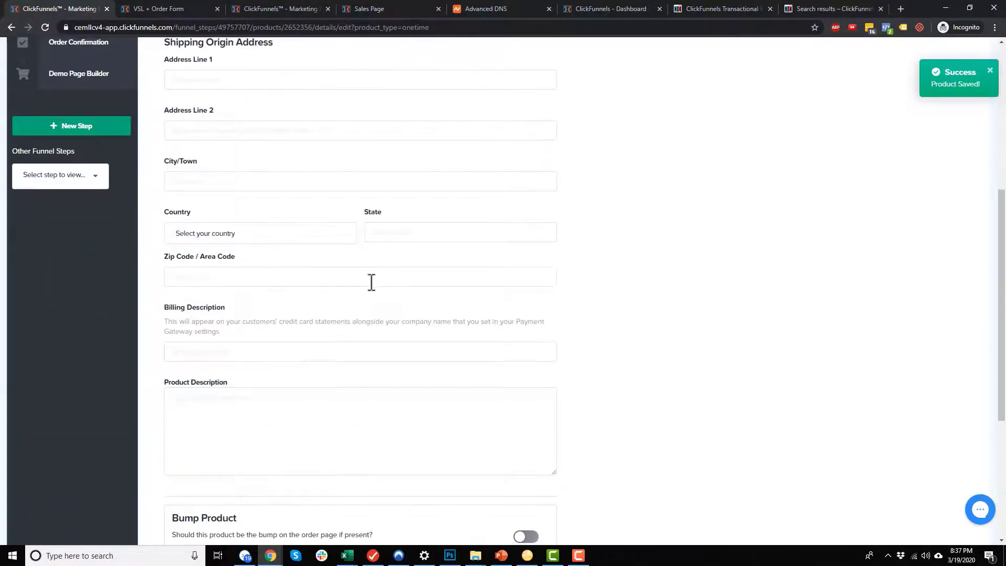
left_click(535, 467)
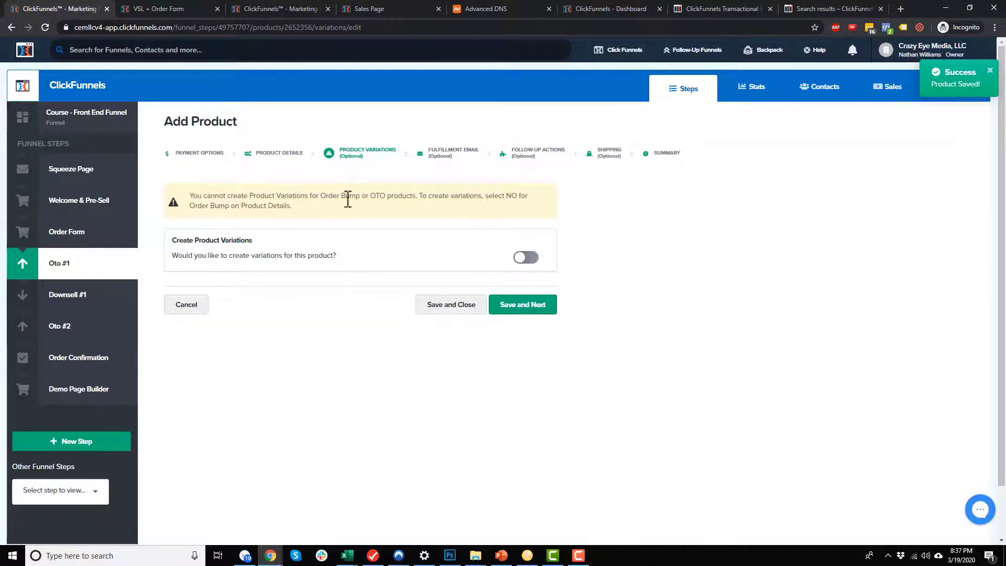
Leave the OTO 1 product's variations, follow-up action and physical-product options off and save the product
left_click(530, 306)
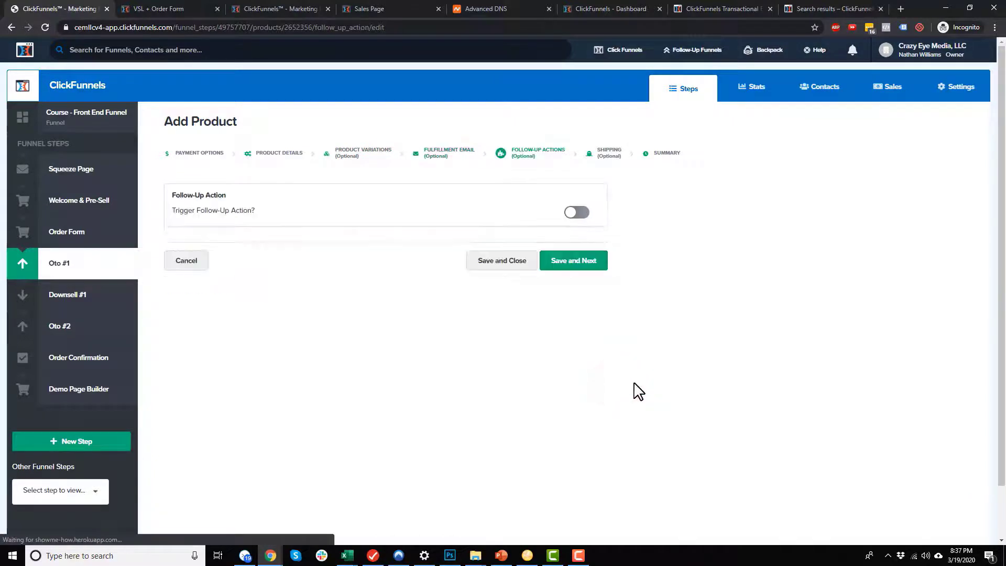
left_click(587, 260)
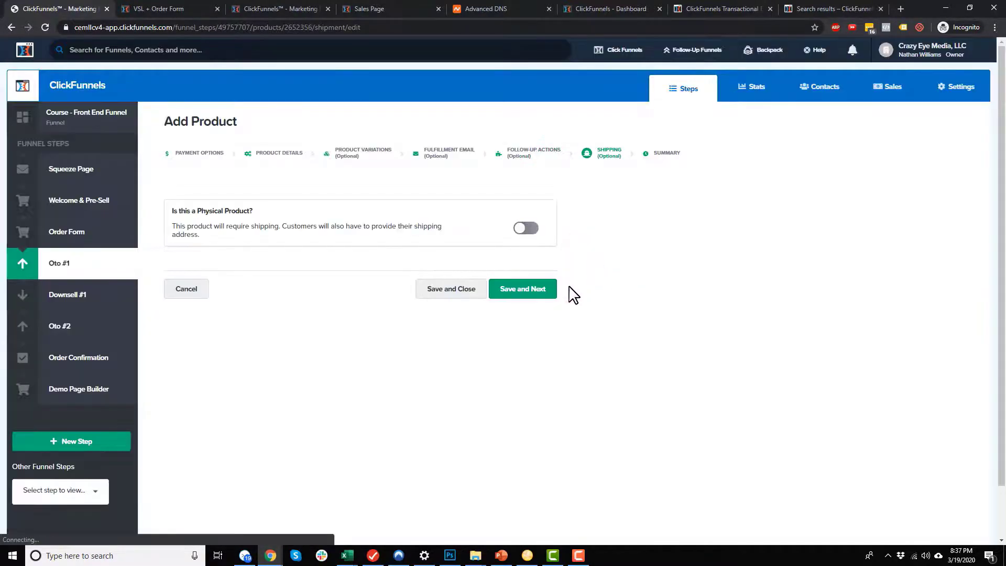
left_click(463, 297)
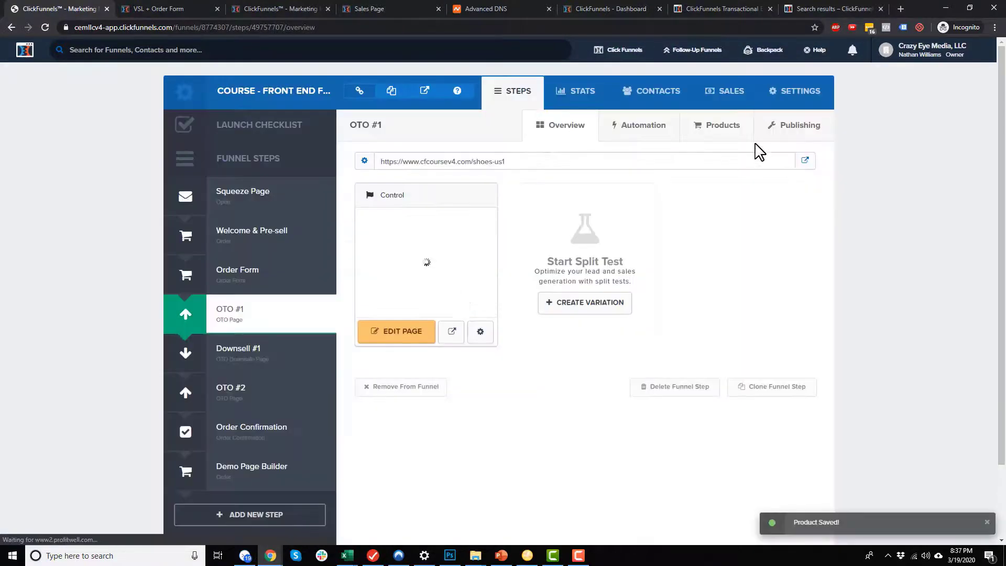
Add a second one-time product to the OTO #1 step using the Stripe payment integration
left_click(725, 128)
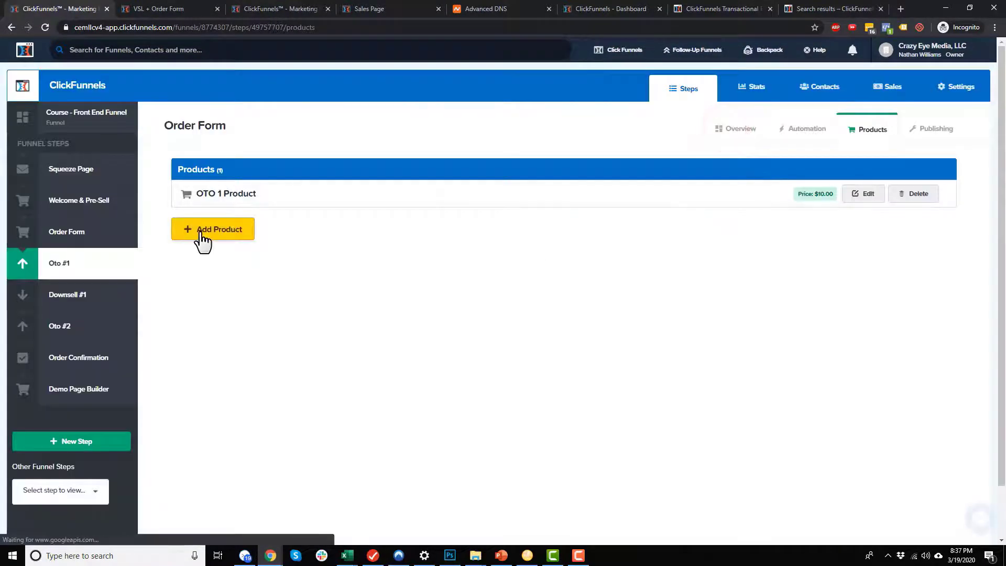
left_click(201, 235)
left_click(201, 237)
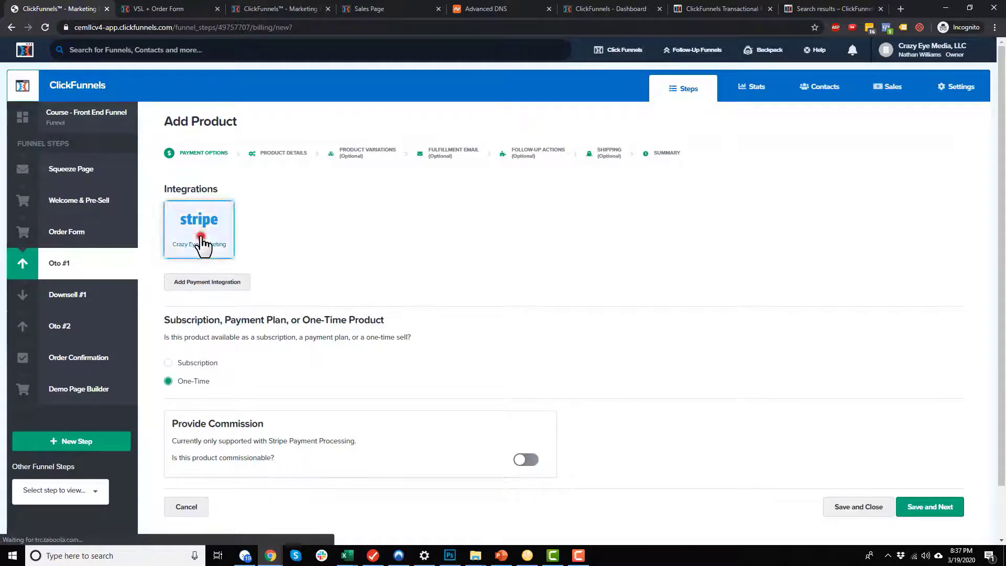
scroll(892, 491, "down", 2)
left_click(943, 461)
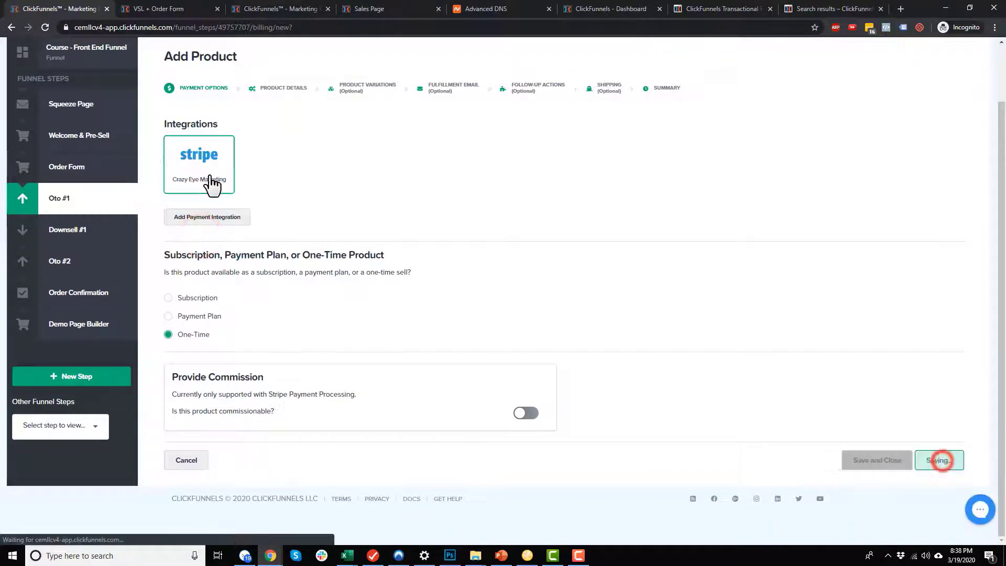
Name the second product "OTO 2 Product", set its price to 15, and save it without variations
triple_click(333, 201)
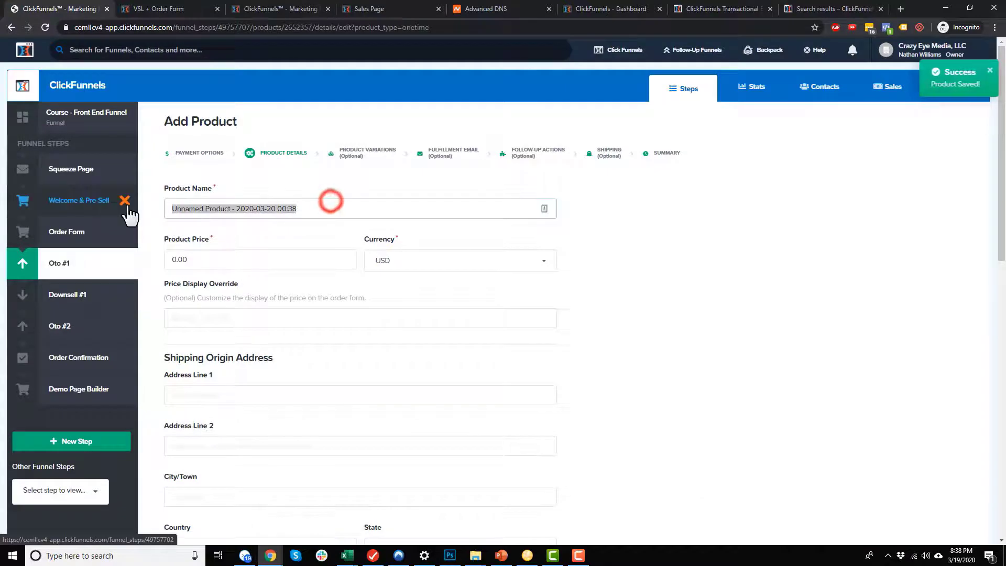
type("OTO 2 Produc")
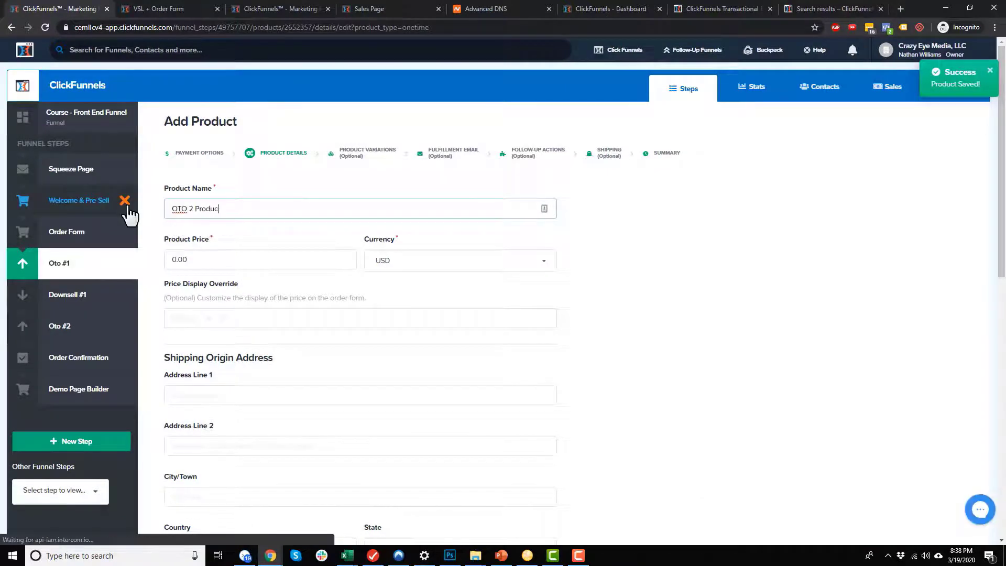
type("t")
left_click(204, 259)
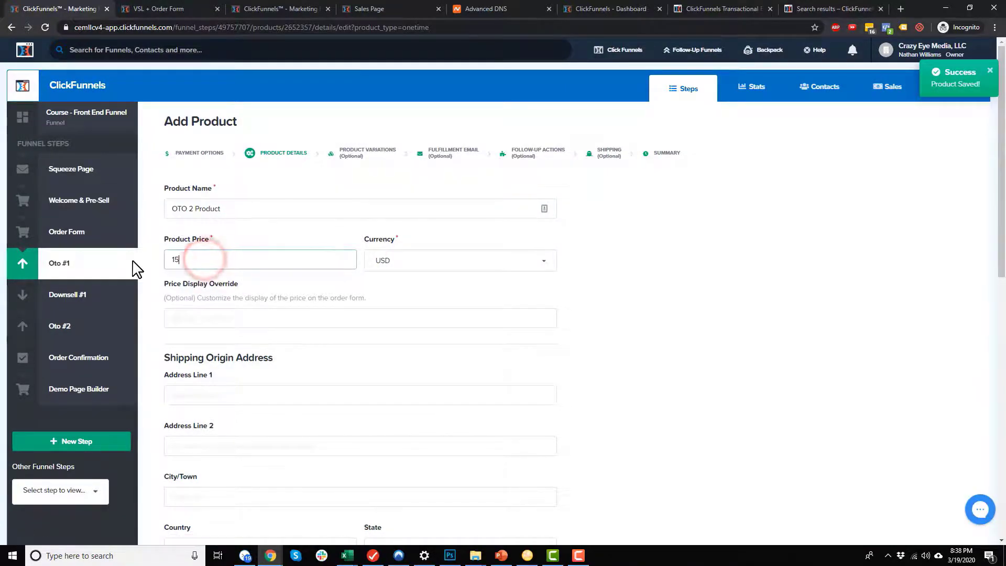
type("15")
scroll(714, 272, "down", 10)
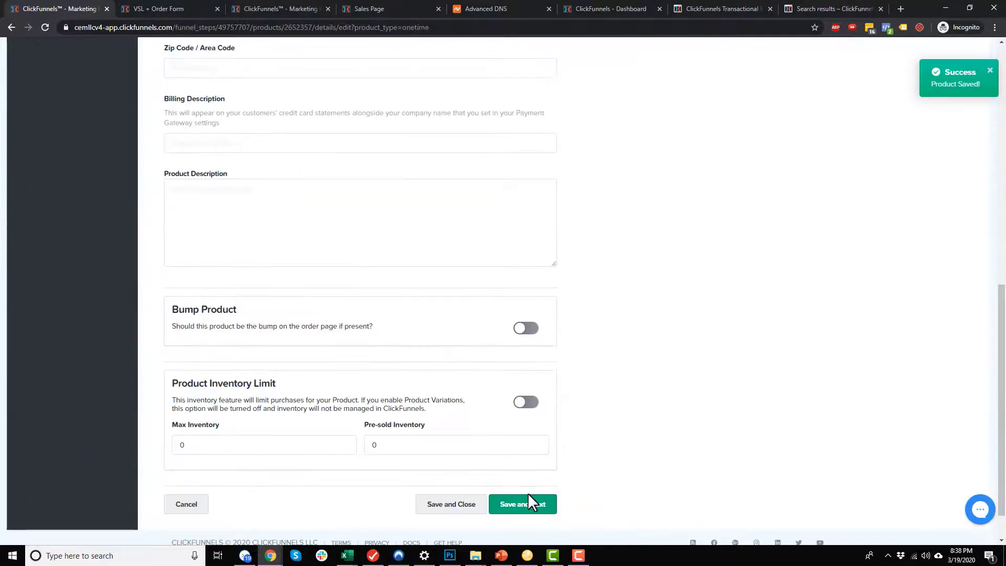
left_click(531, 503)
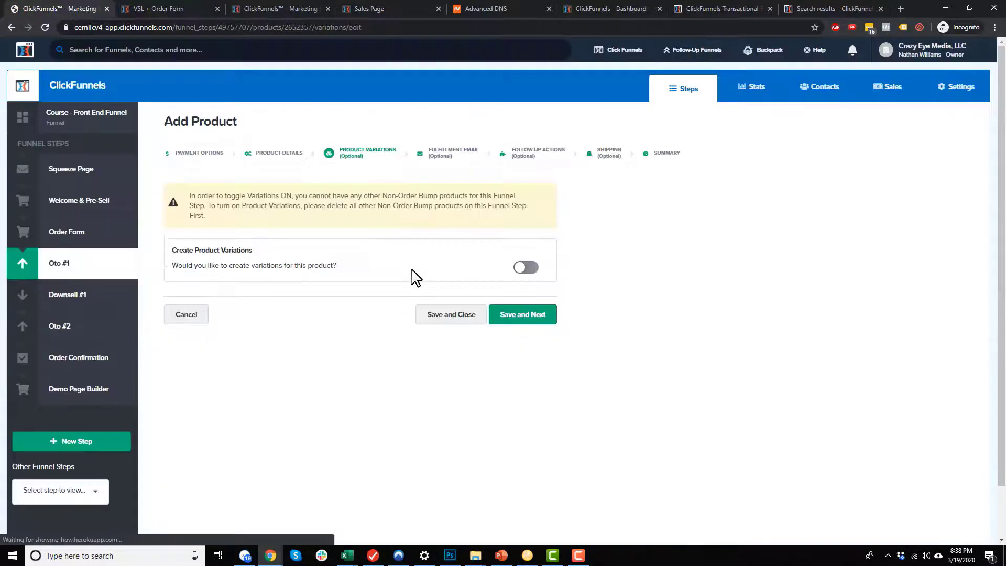
left_click(458, 314)
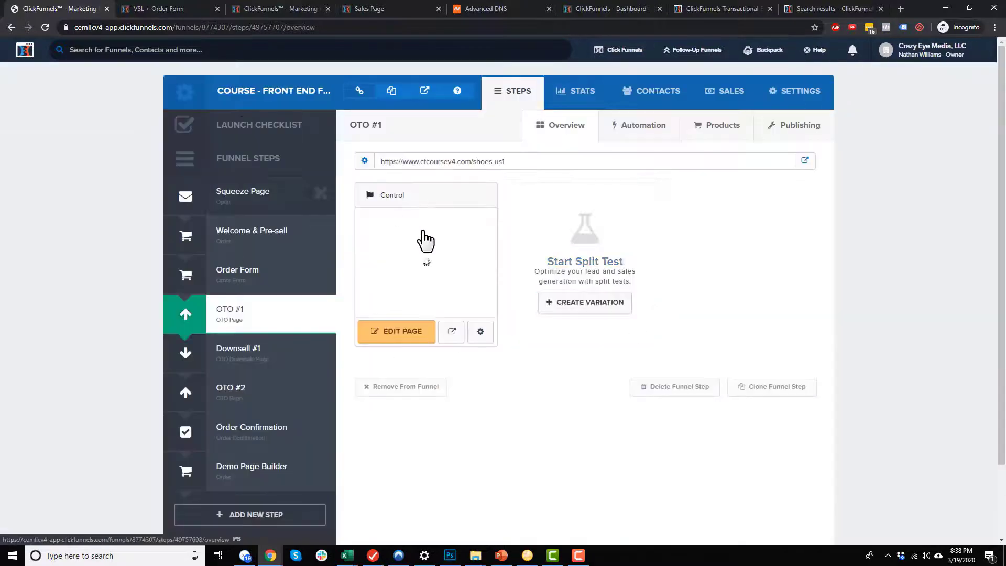
Open the OTO #1 page for editing and check which upsell product the orange YES button's action uses
left_click(372, 333)
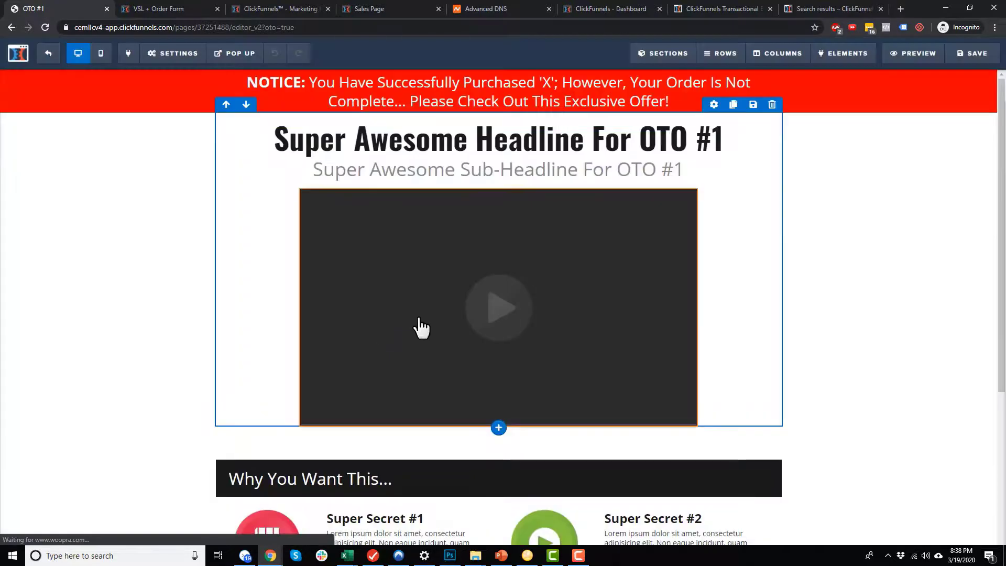
scroll(418, 328, "down", 5)
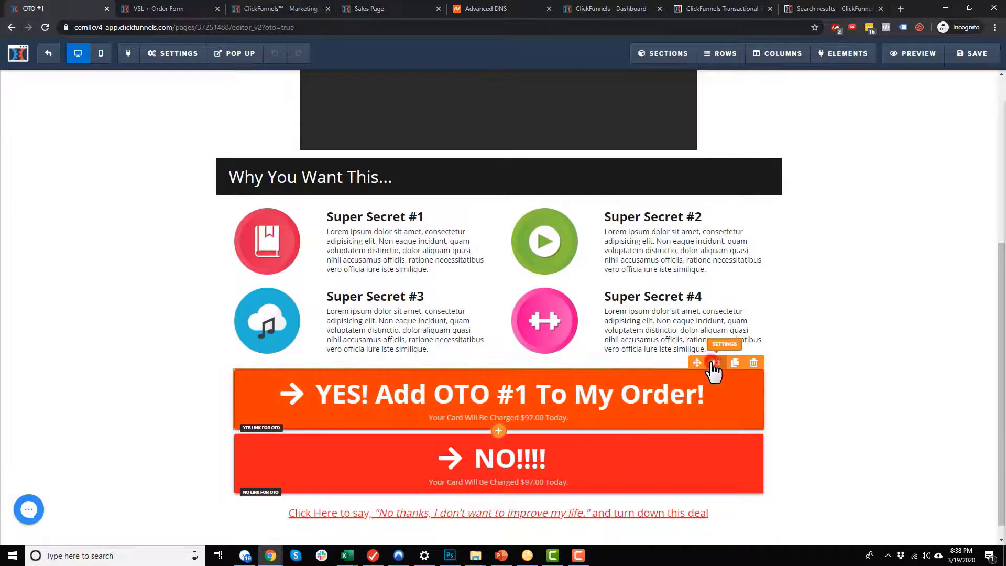
left_click(716, 363)
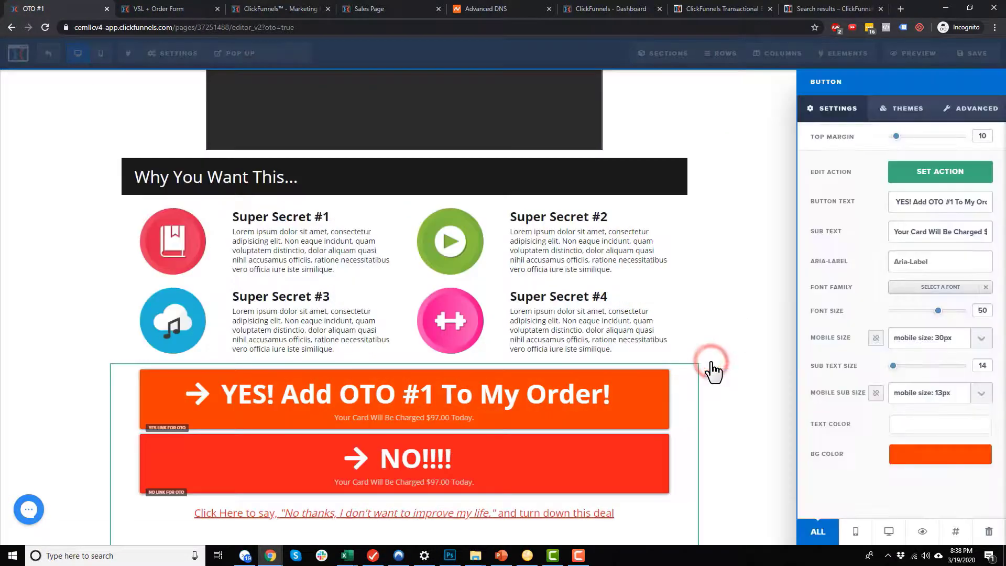
left_click(926, 182)
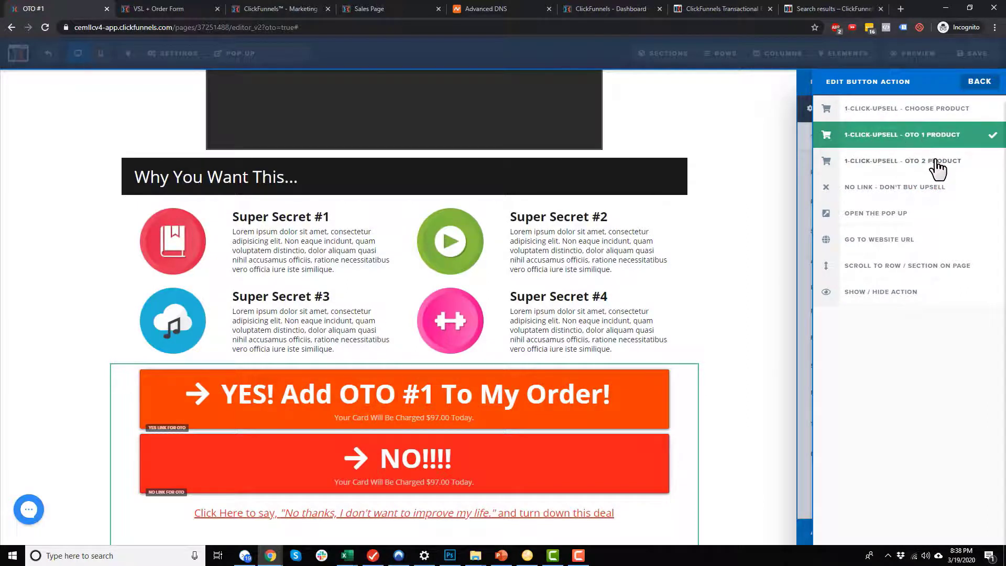
left_click(741, 195)
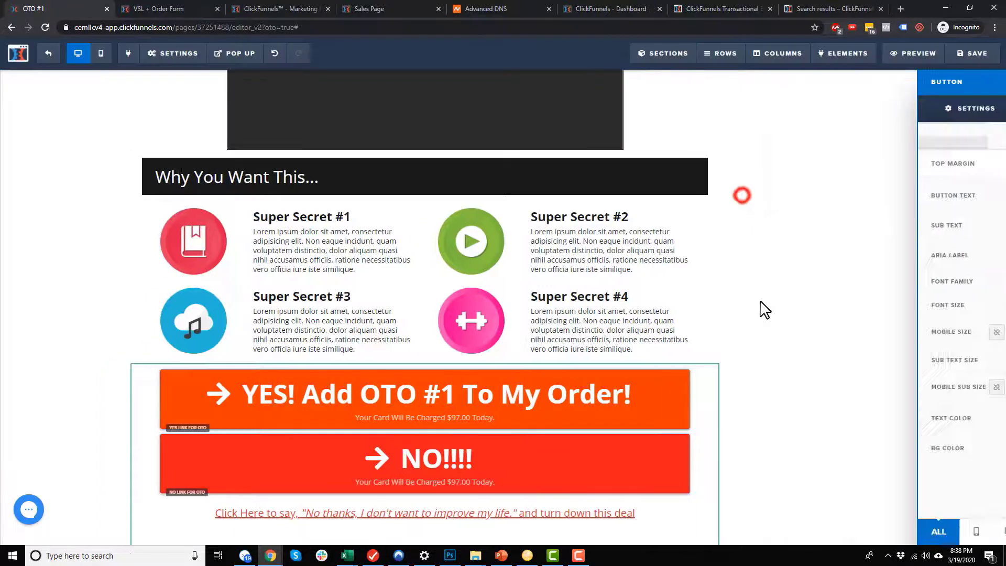
Duplicate the orange YES button and set the copy's action to "1-Click-Upsell - OTO 2 Product"
left_click(736, 364)
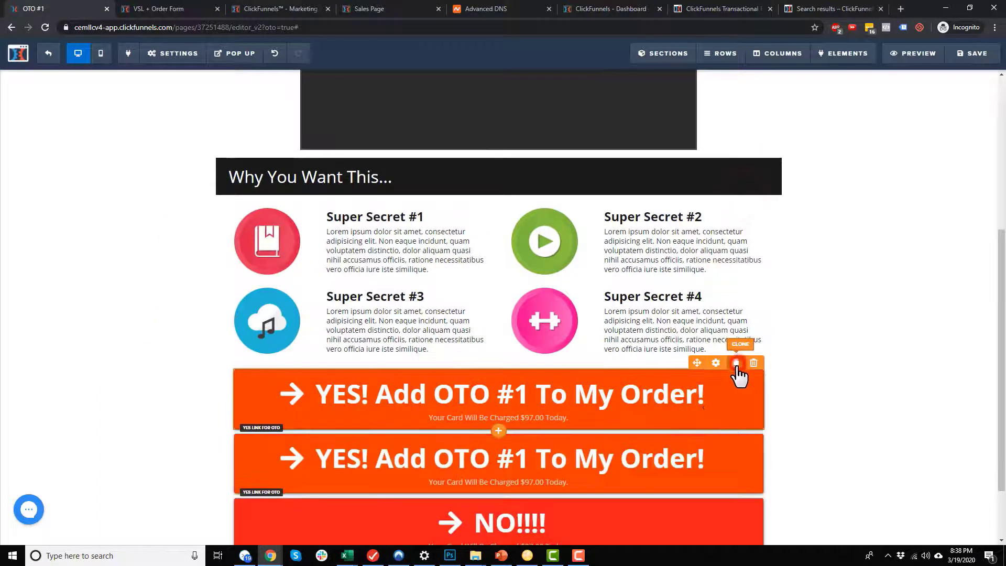
left_click(676, 462)
left_click(947, 181)
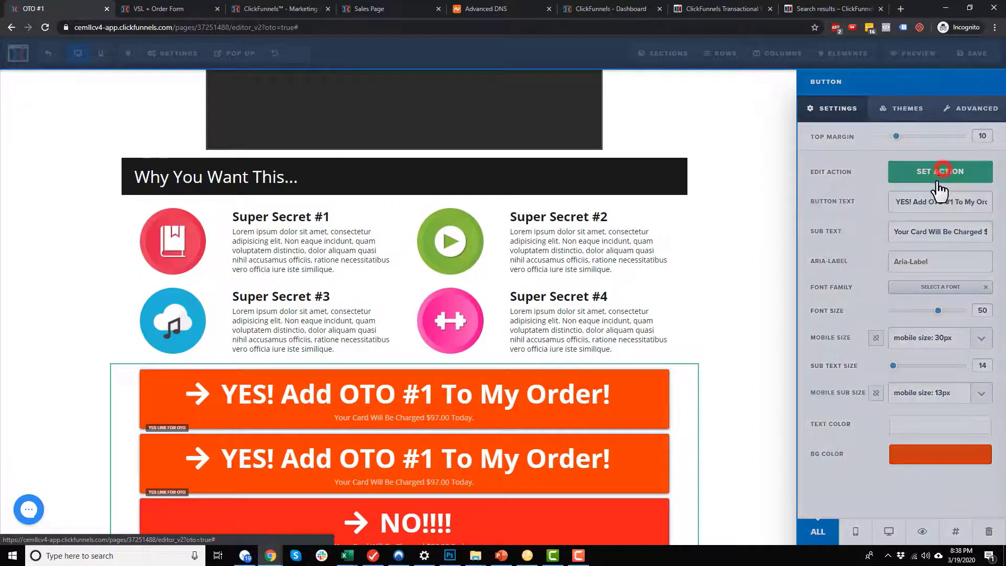
left_click(916, 161)
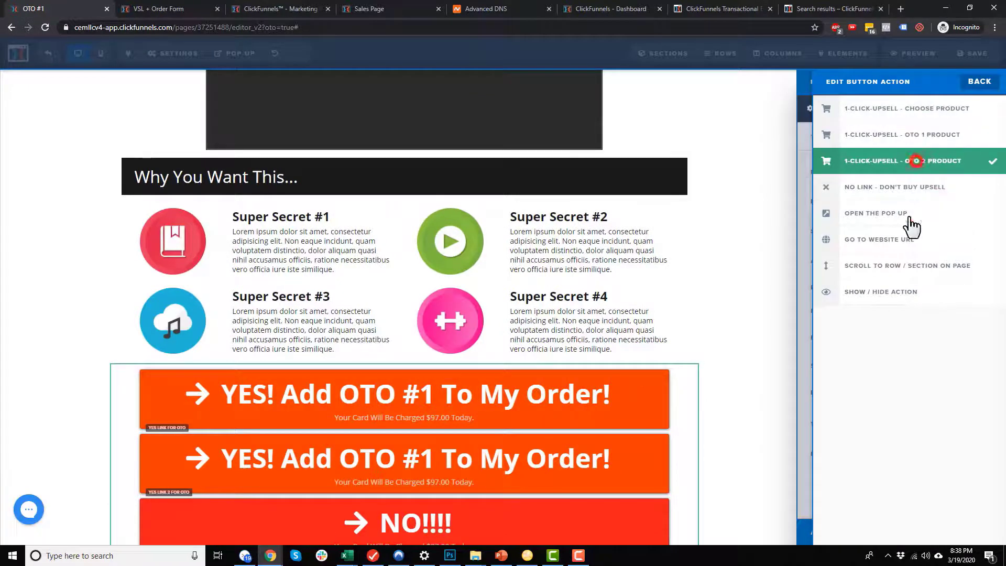
left_click(793, 285)
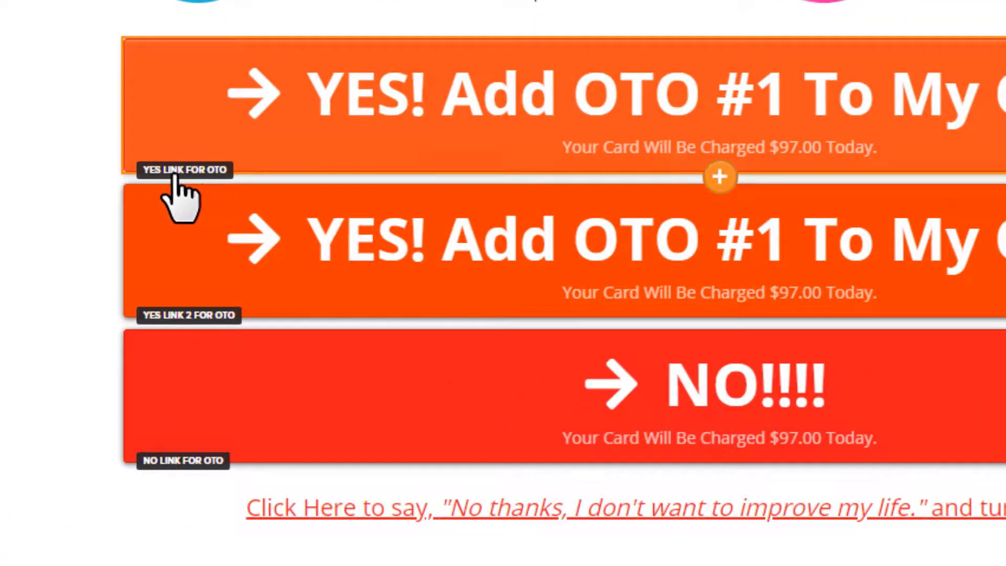
left_click(284, 122)
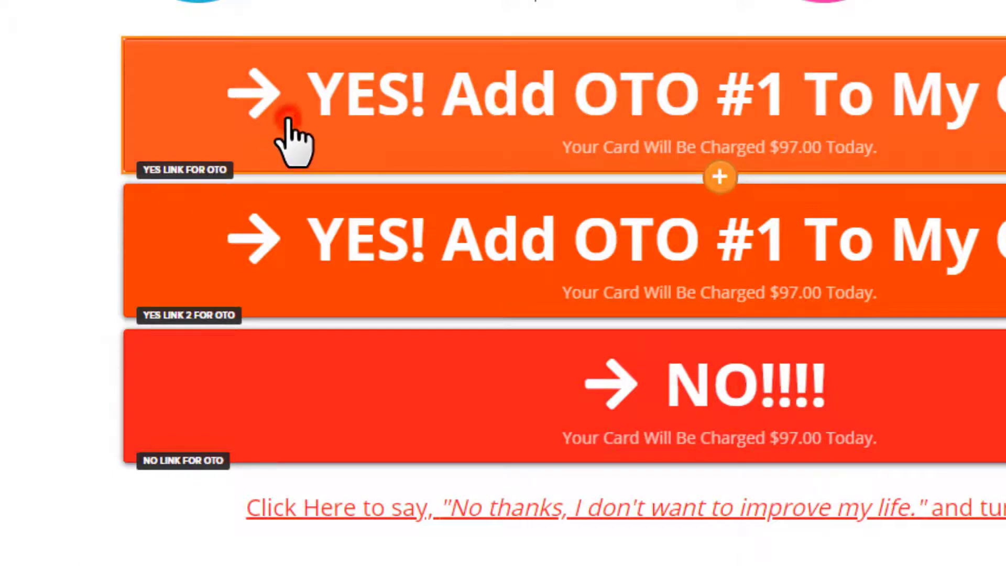
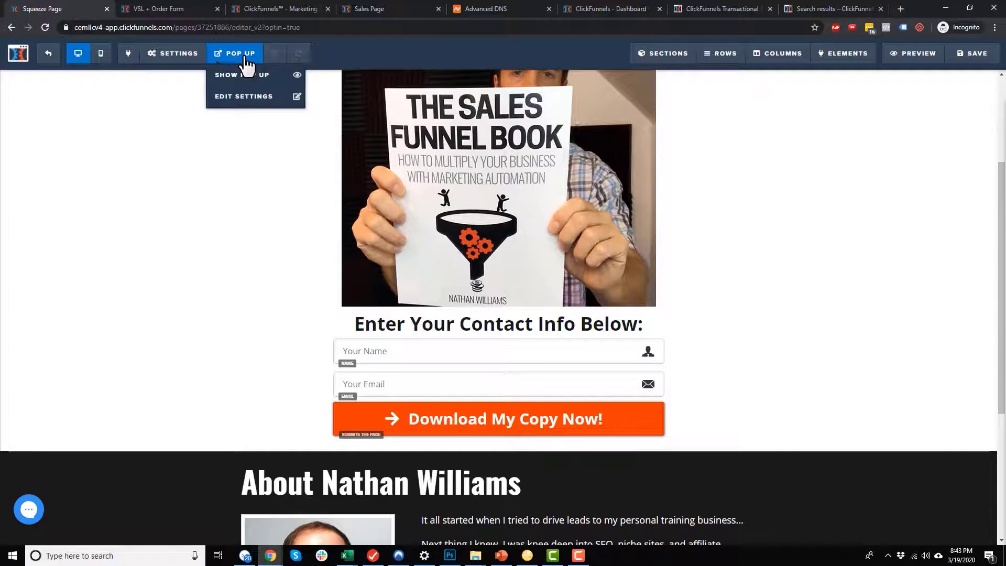
Show the Squeeze Page's pop-up and add a one-column row to it
left_click(249, 78)
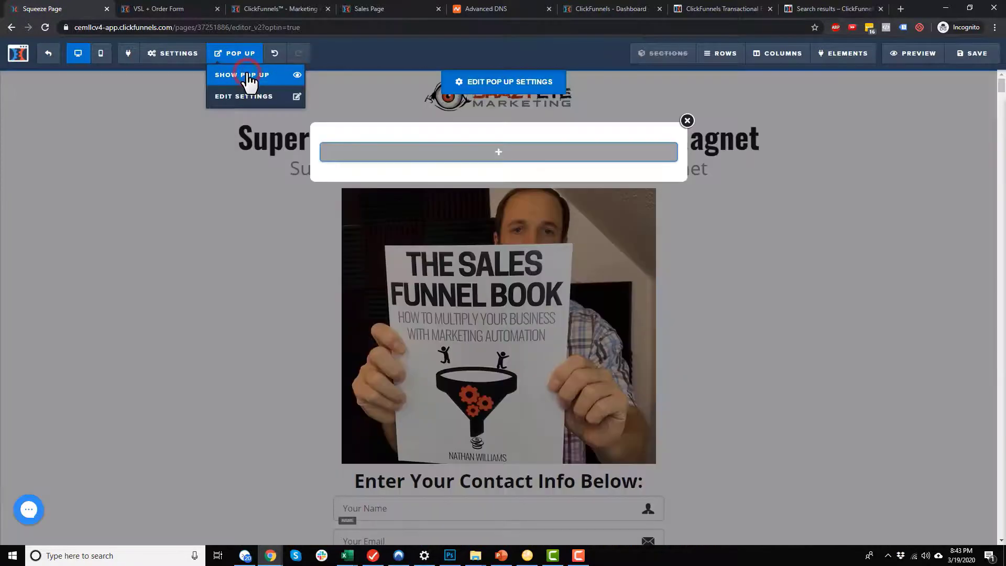
mouse_move(488, 157)
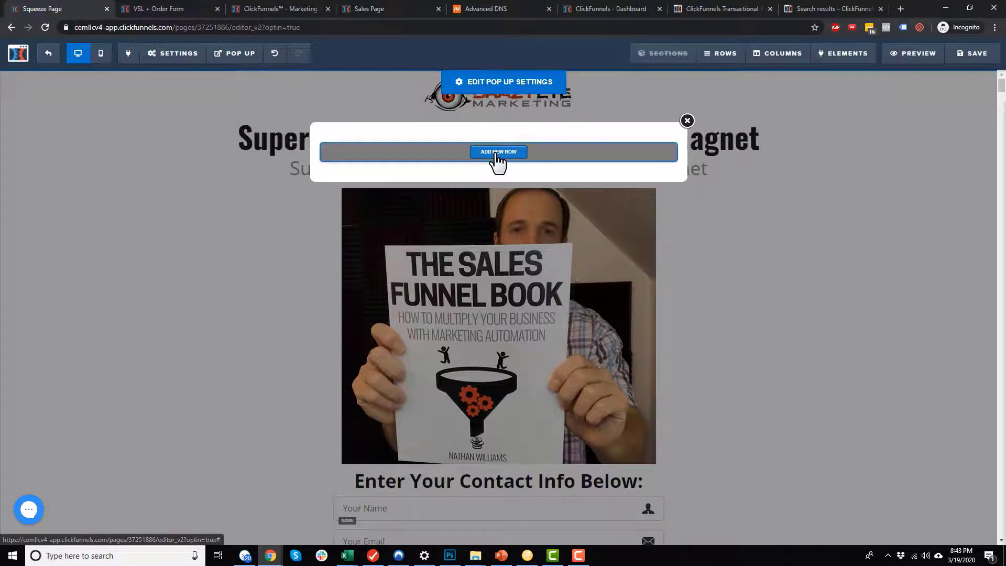
left_click(496, 158)
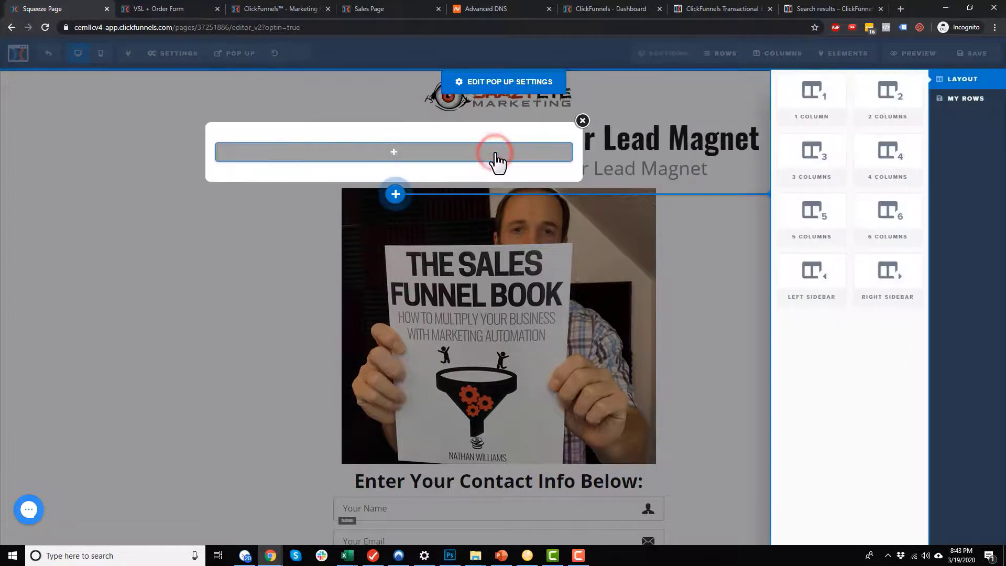
left_click(792, 92)
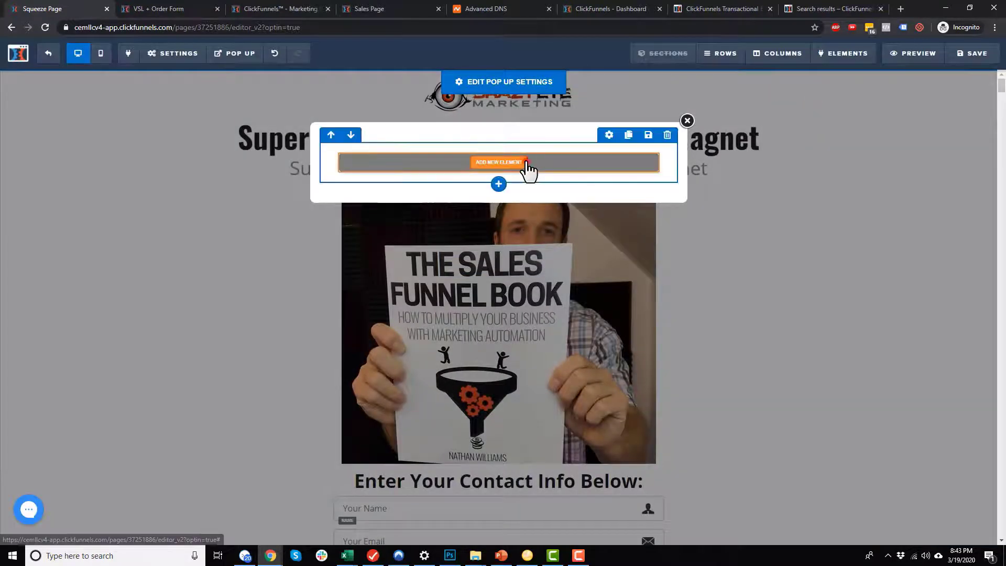
Add a headline element to the pop-up's row with the text "Enter Your Contact Info Below:"
left_click(527, 163)
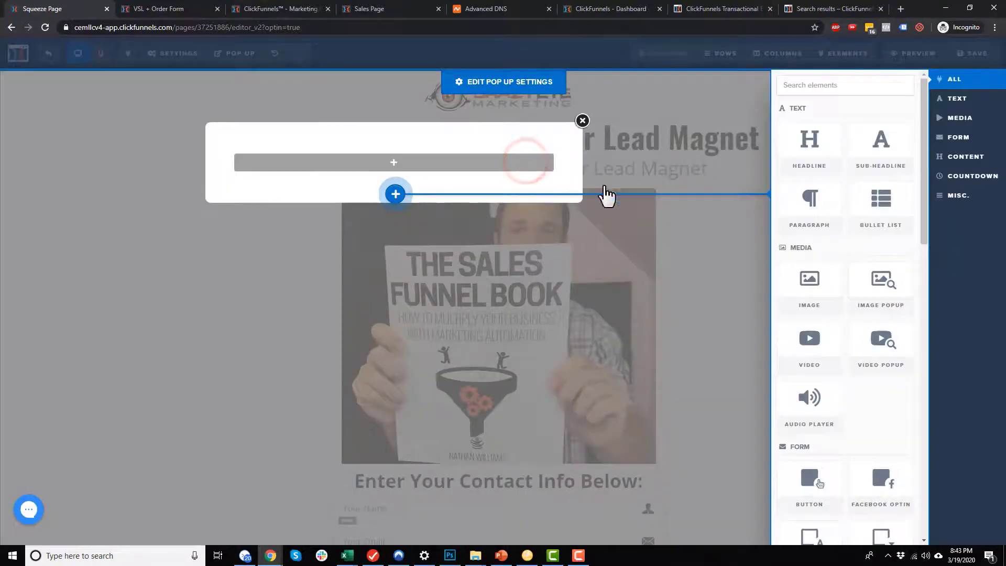
left_click(823, 157)
triple_click(566, 164)
type("Enter Your Contact Info Below:")
Add an input element beneath the headline in the pop-up
left_click(495, 186)
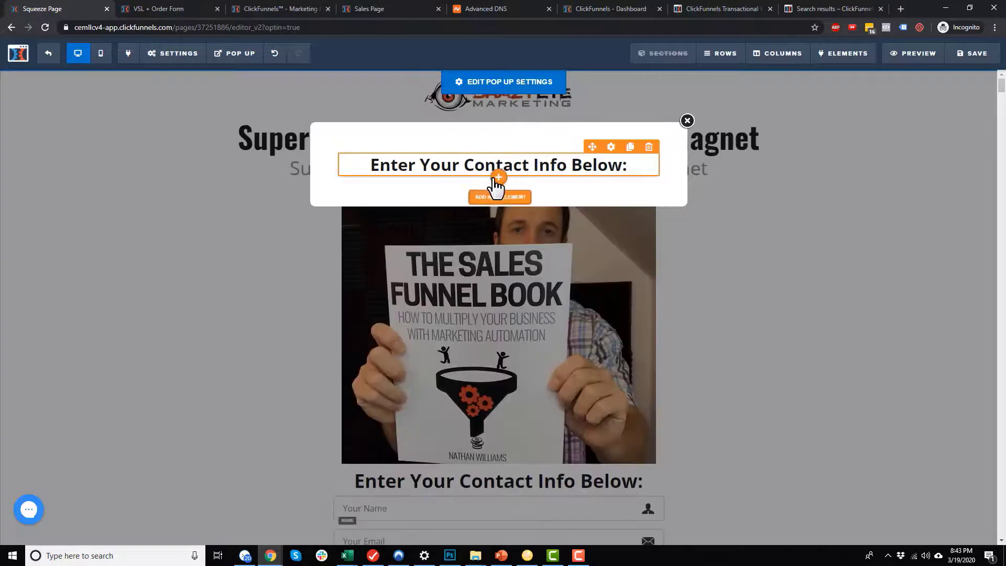
left_click(499, 197)
scroll(866, 336, "down", 10)
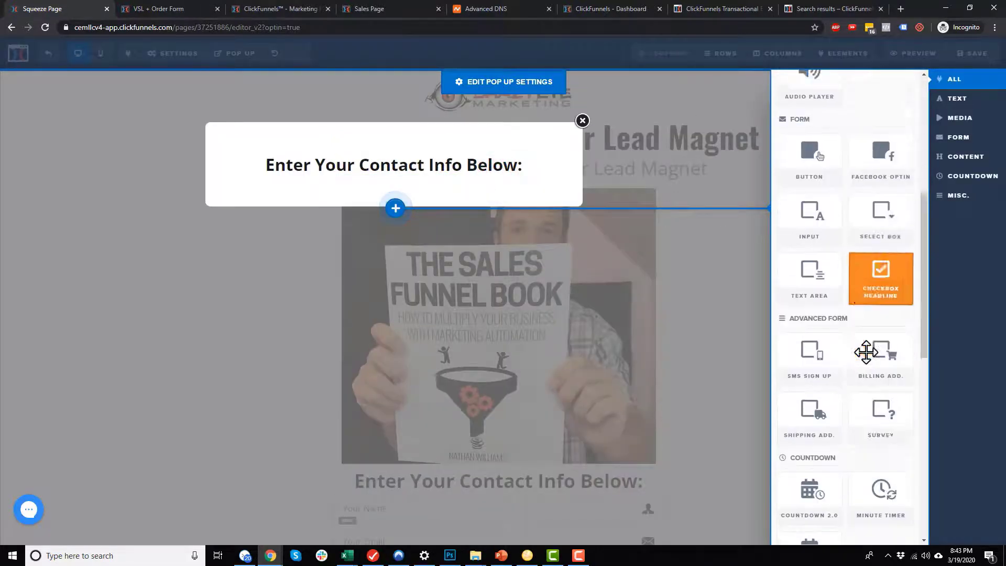
scroll(862, 377, "down", 7)
scroll(860, 315, "up", 6)
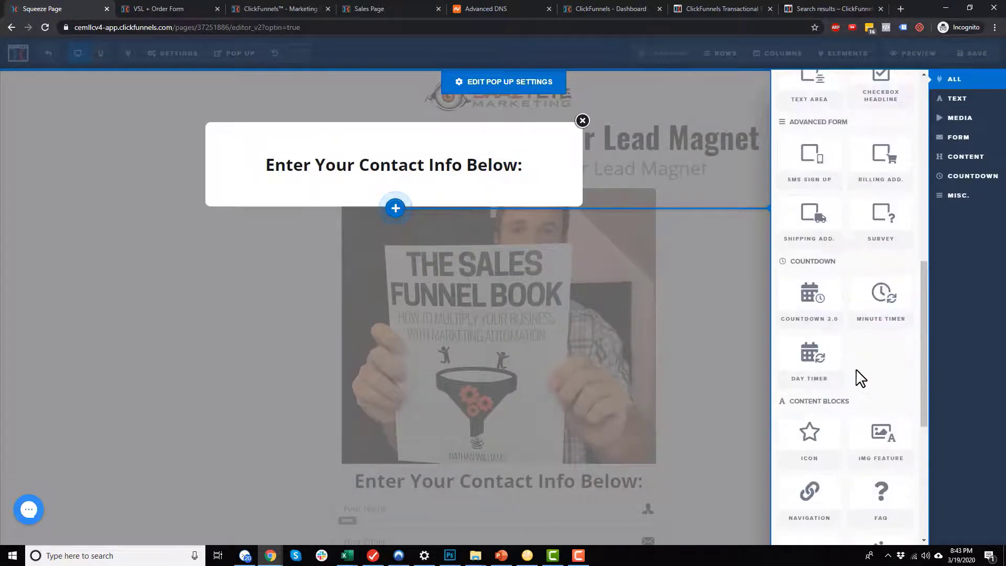
scroll(817, 275, "up", 3)
left_click(810, 174)
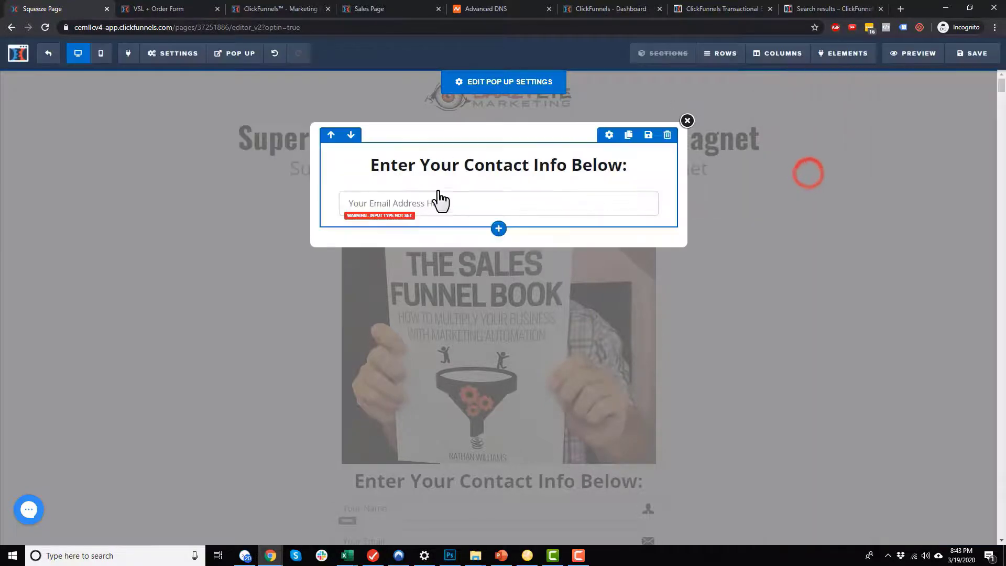
Configure the pop-up's input as a required Full Name field with placeholder "Your Name" and a top margin of 15
left_click(454, 205)
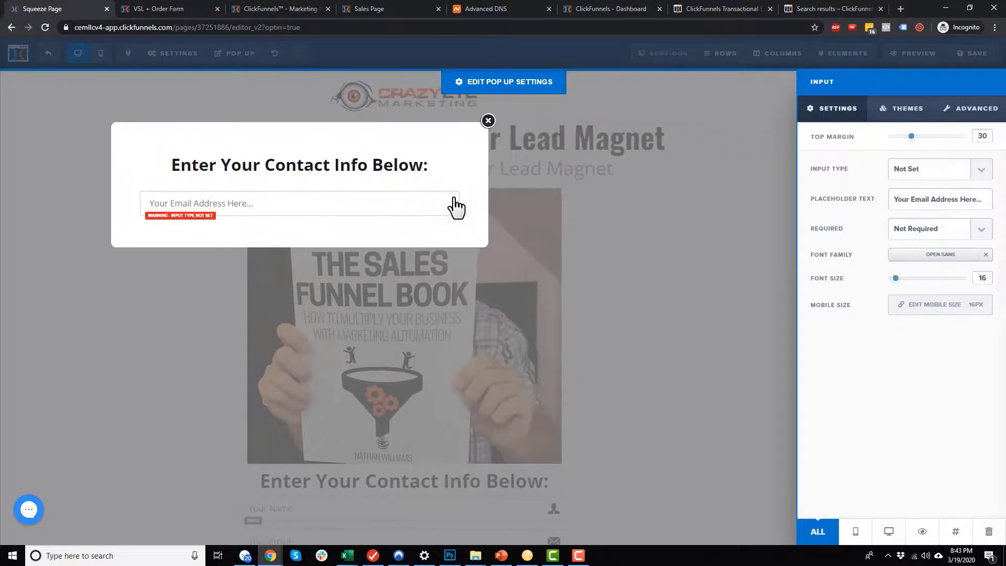
left_click(896, 170)
left_click(911, 196)
triple_click(943, 200)
type("Your ")
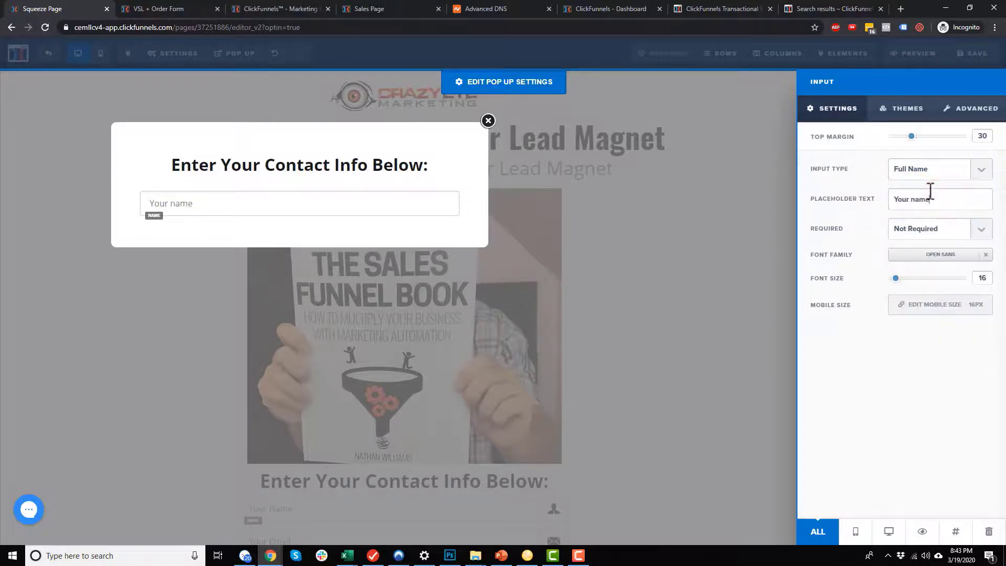
type("Name")
left_click(944, 228)
left_click(917, 251)
left_click_drag(912, 136, 900, 137)
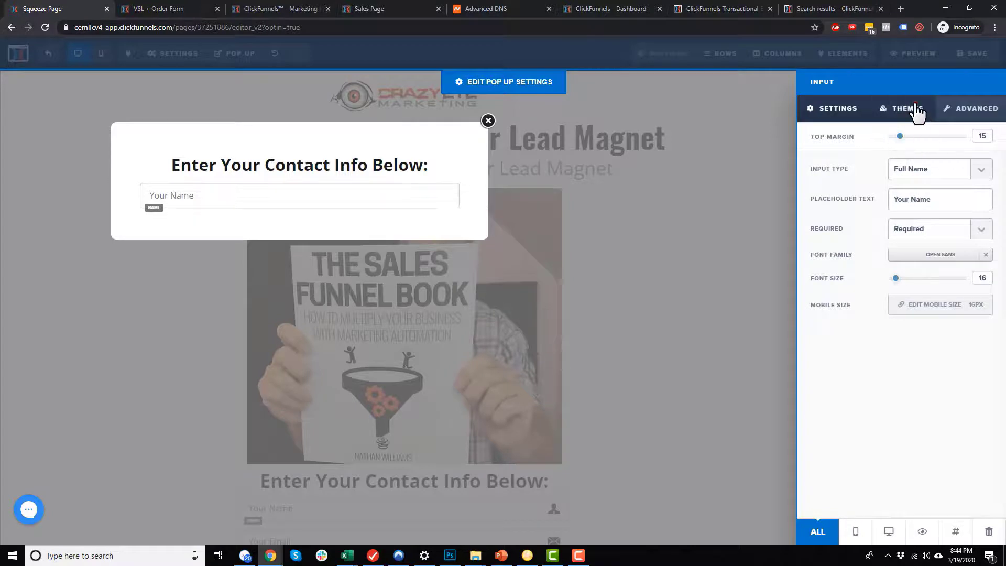
Give the pop-up's name field the Name Icon
left_click(917, 111)
left_click(966, 112)
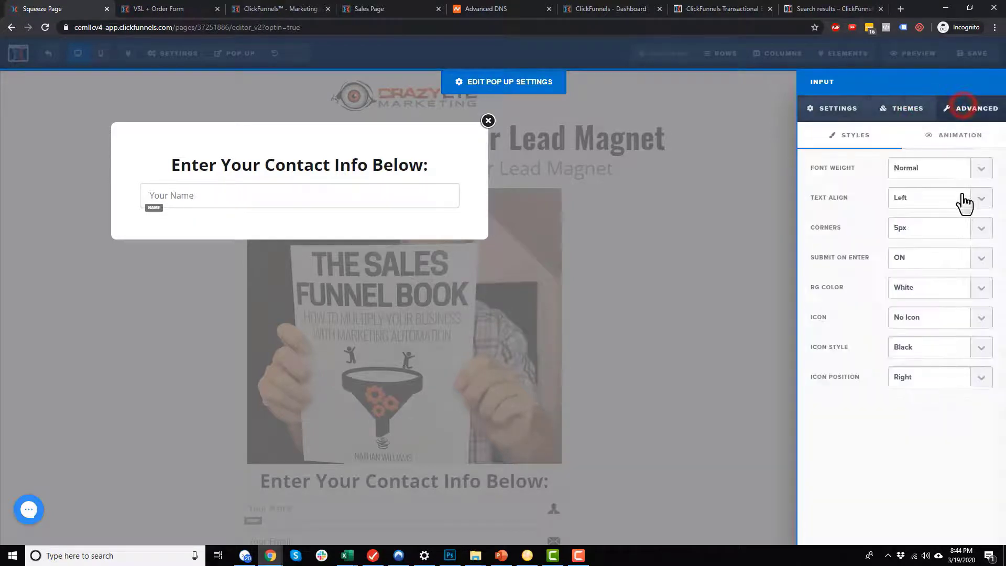
left_click(939, 321)
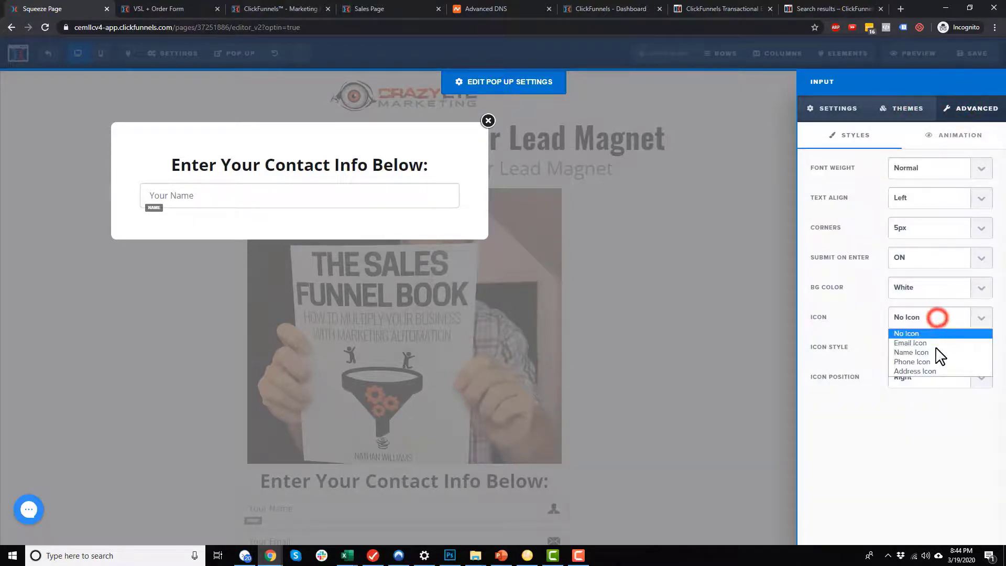
left_click(922, 352)
left_click(342, 178)
Duplicate the pop-up's name field and make the copy an Email Address input with placeholder "Your Email"
left_click(632, 176)
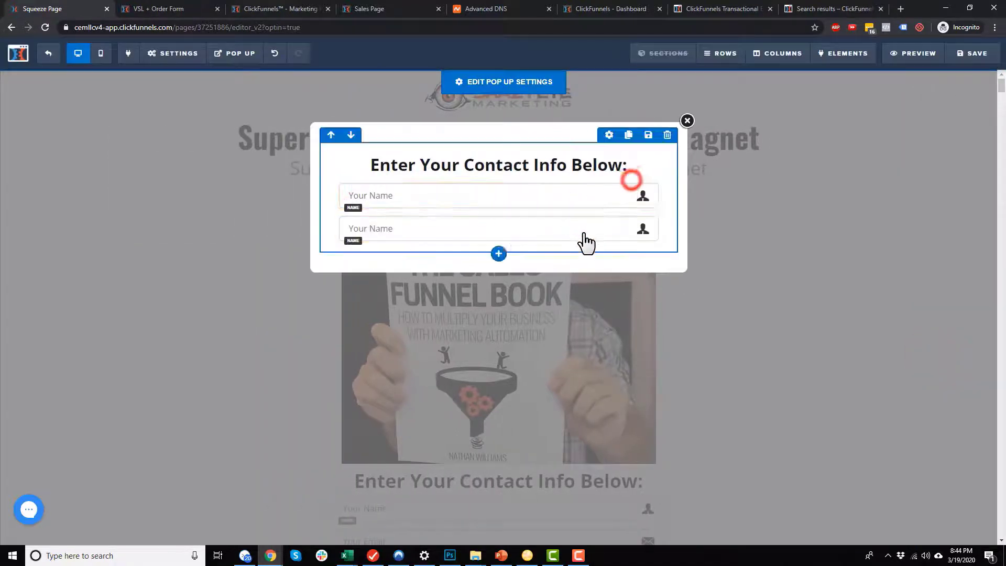
left_click(625, 219)
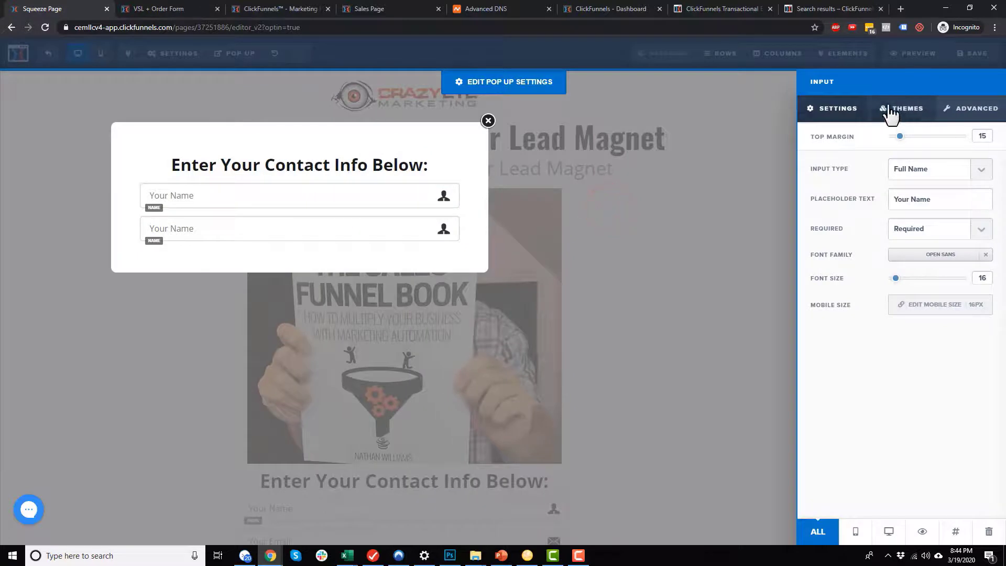
left_click(915, 169)
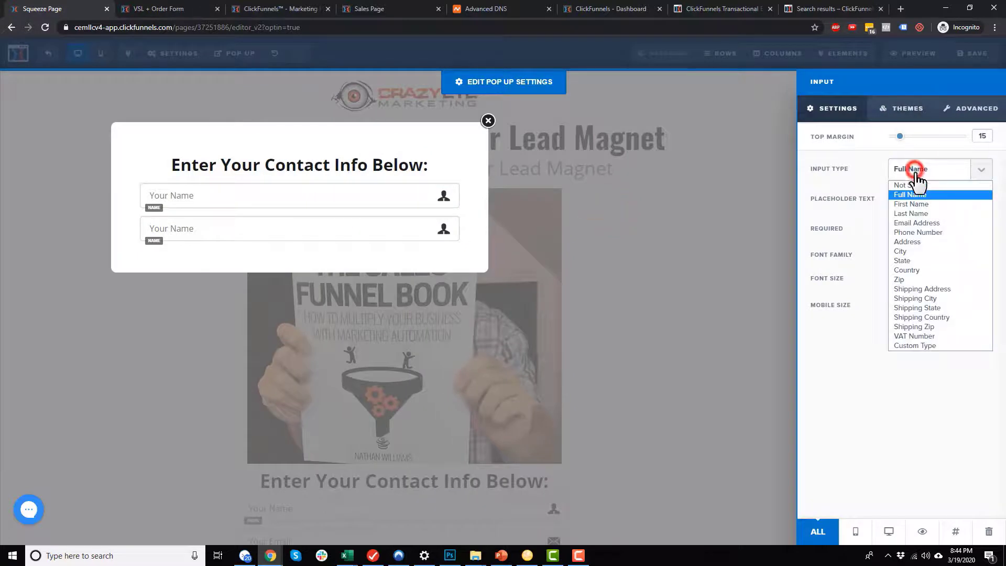
left_click(919, 224)
triple_click(946, 199)
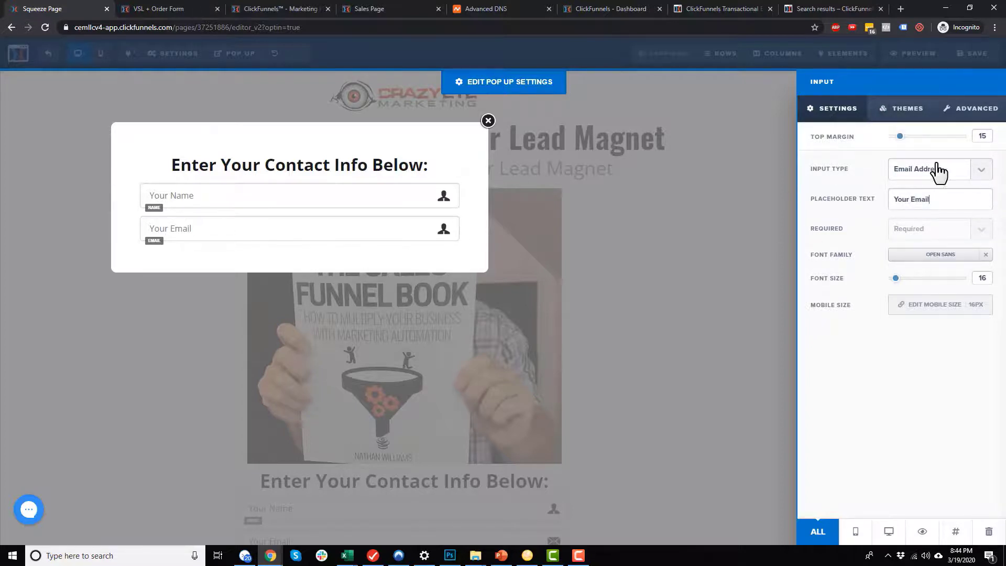
Give the pop-up's email field the Email Icon
left_click(970, 117)
left_click(925, 318)
left_click(917, 340)
left_click(678, 297)
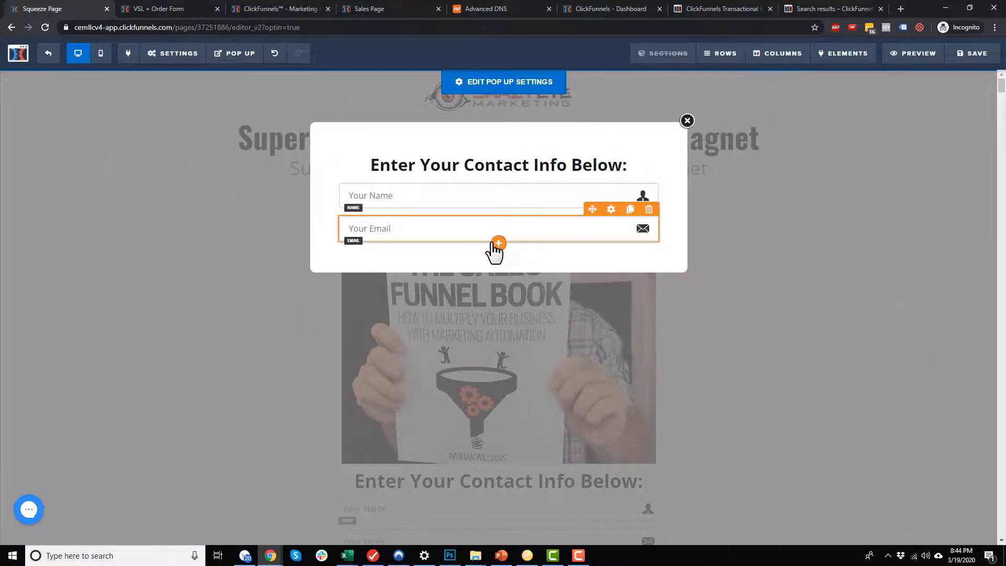
Add a button below the pop-up's email field with the text "Get Guide!"
left_click(492, 244)
scroll(836, 332, "down", 5)
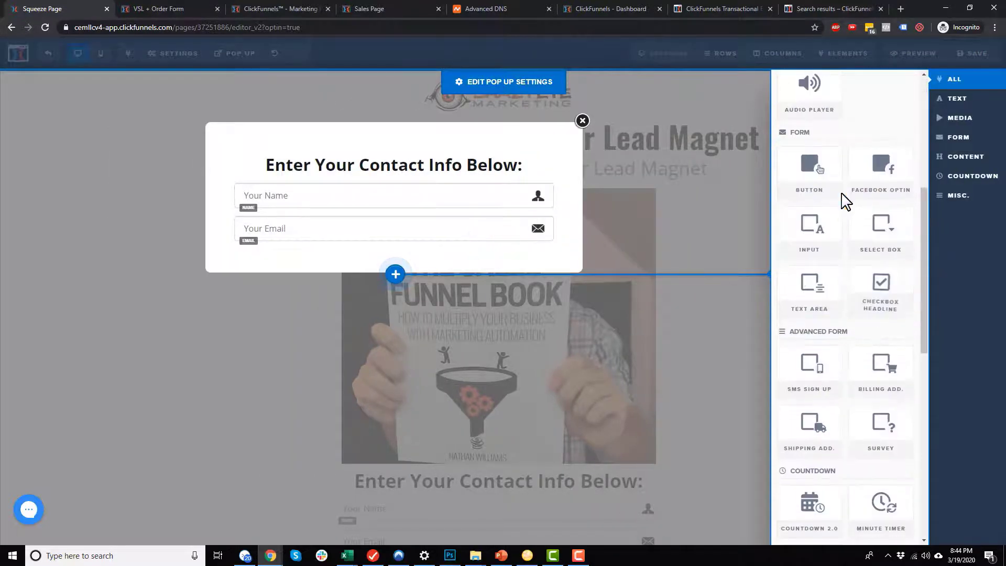
left_click(816, 189)
left_click(485, 262)
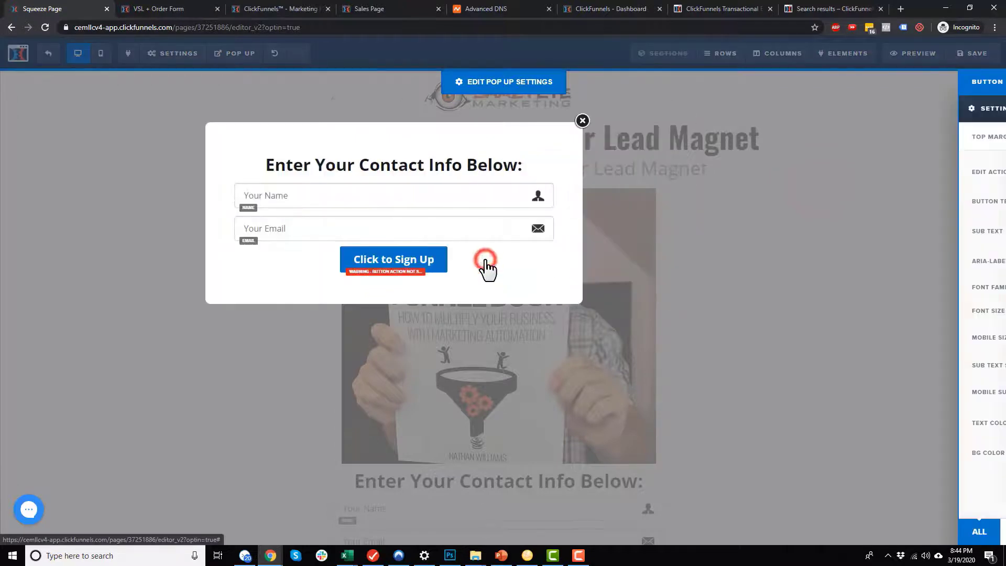
key("ctrl+a")
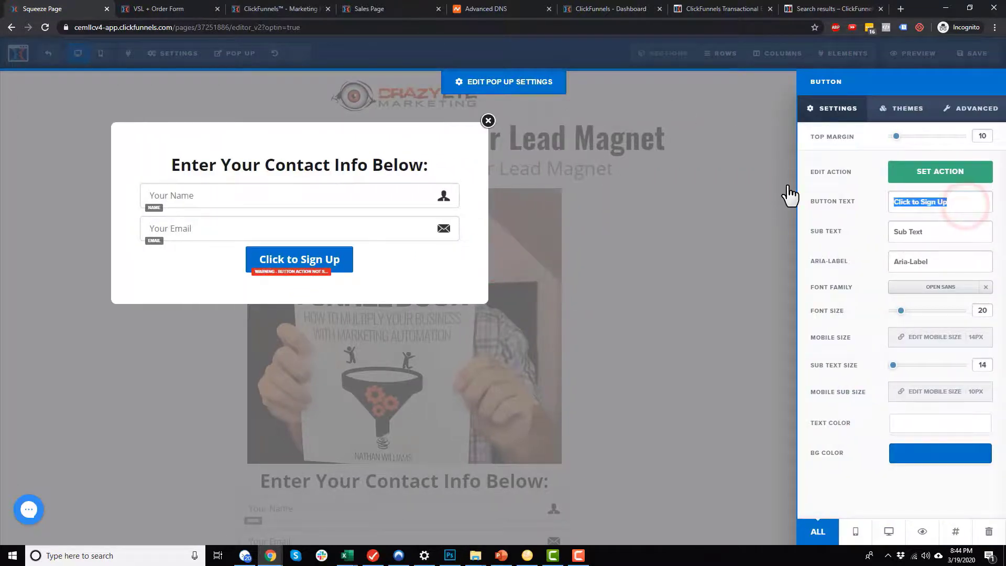
type("Get Guide!")
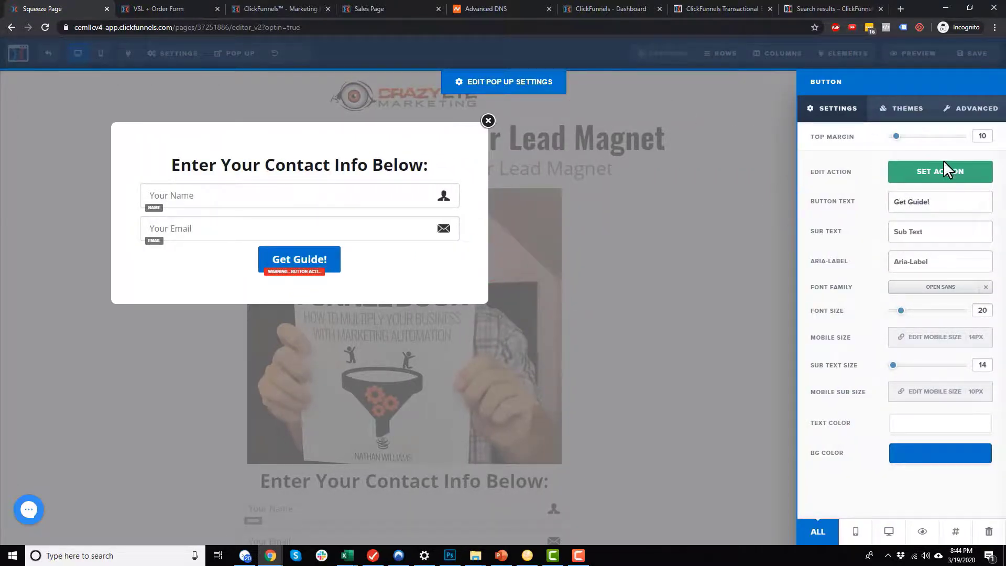
Set the "Get Guide!" button's action to Submit Order / Submit Form and close the pop-up
left_click(933, 177)
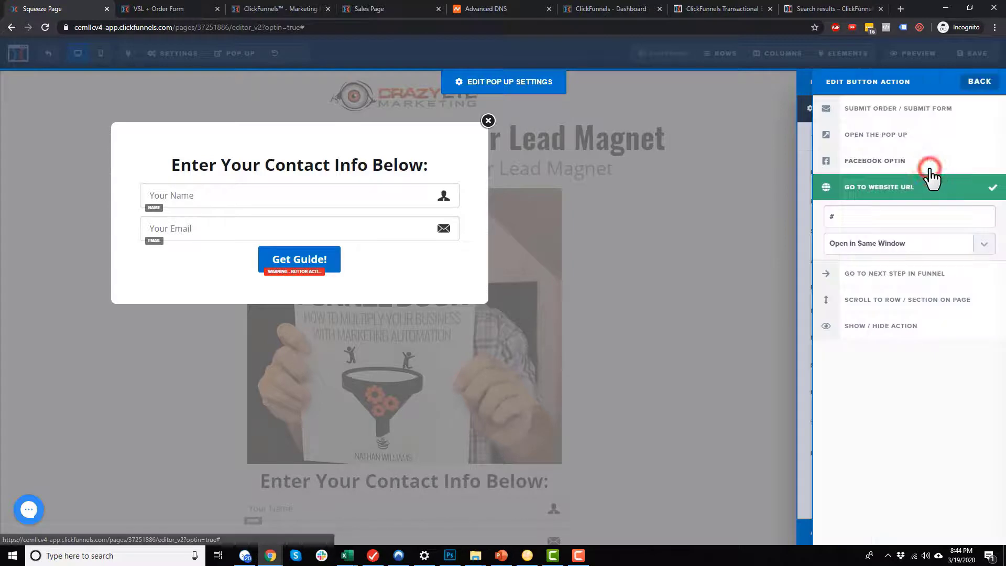
left_click(900, 111)
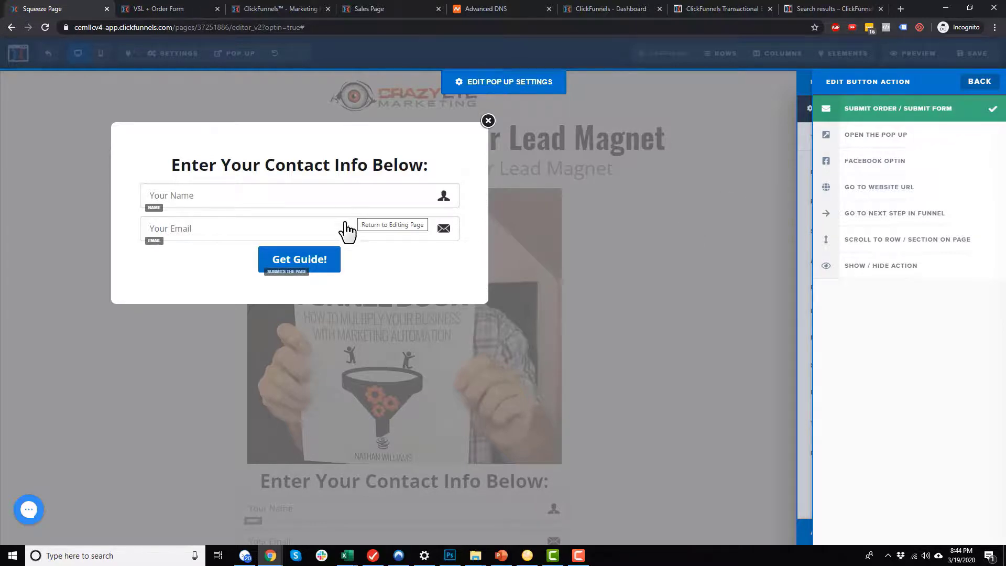
left_click(342, 240)
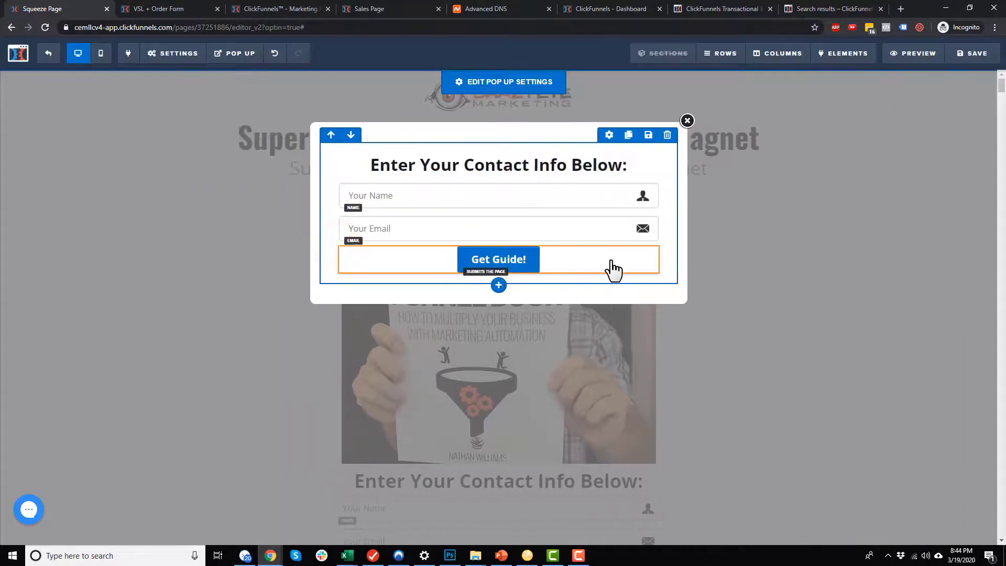
left_click(688, 121)
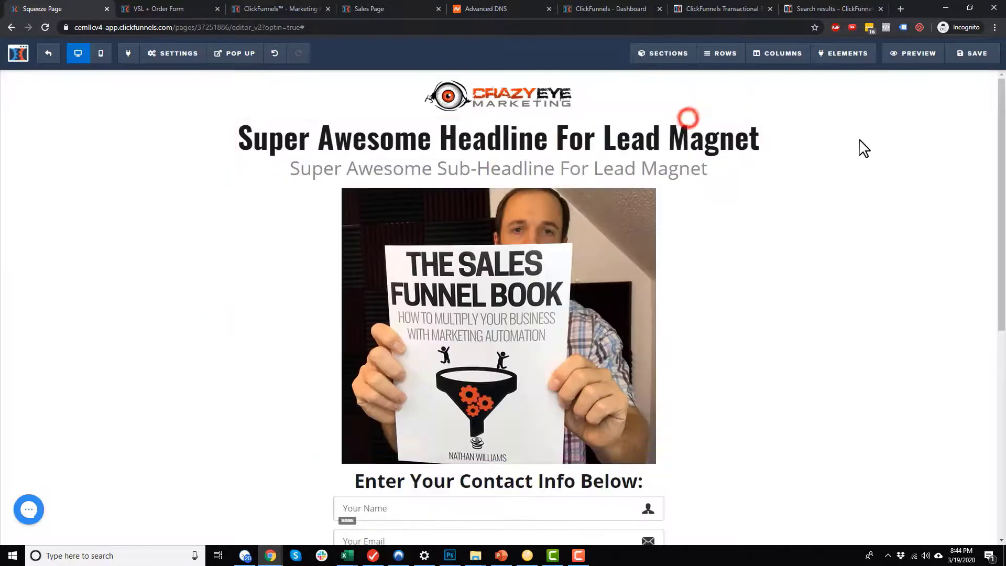
Delete the "Enter Your Contact Info Below:" headline and the name and email fields from the page itself
scroll(805, 239, "down", 3)
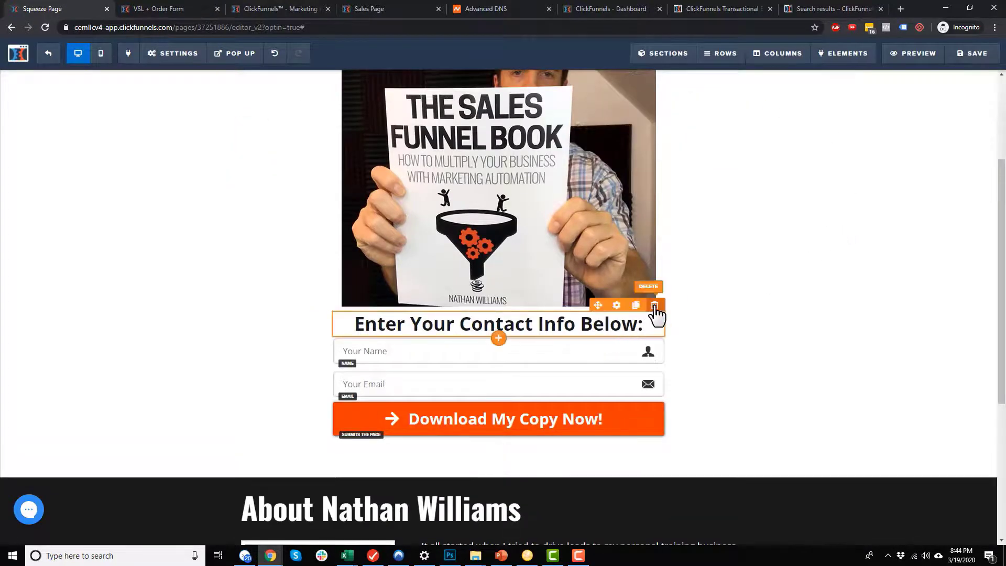
left_click(655, 306)
left_click(556, 85)
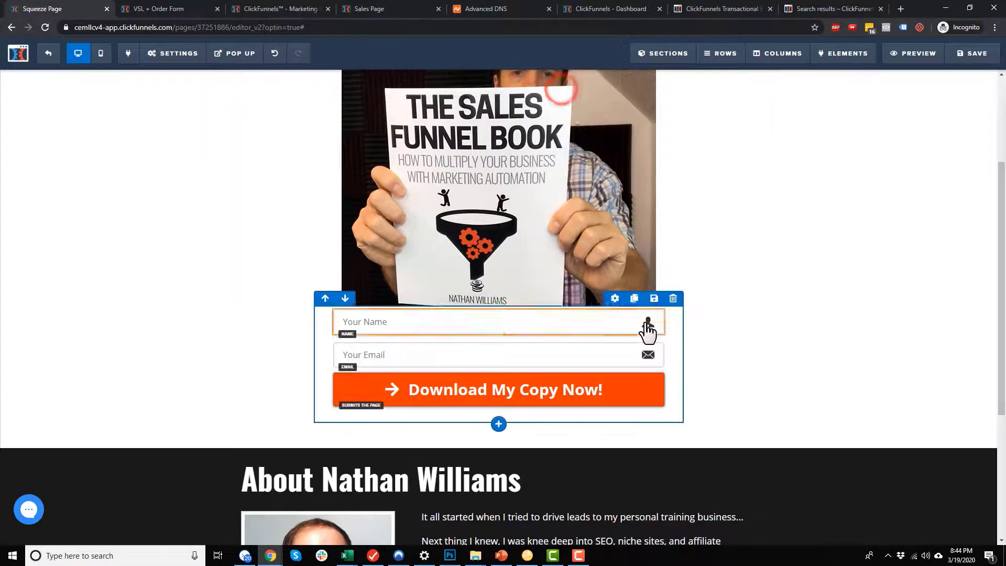
left_click(656, 306)
left_click(554, 85)
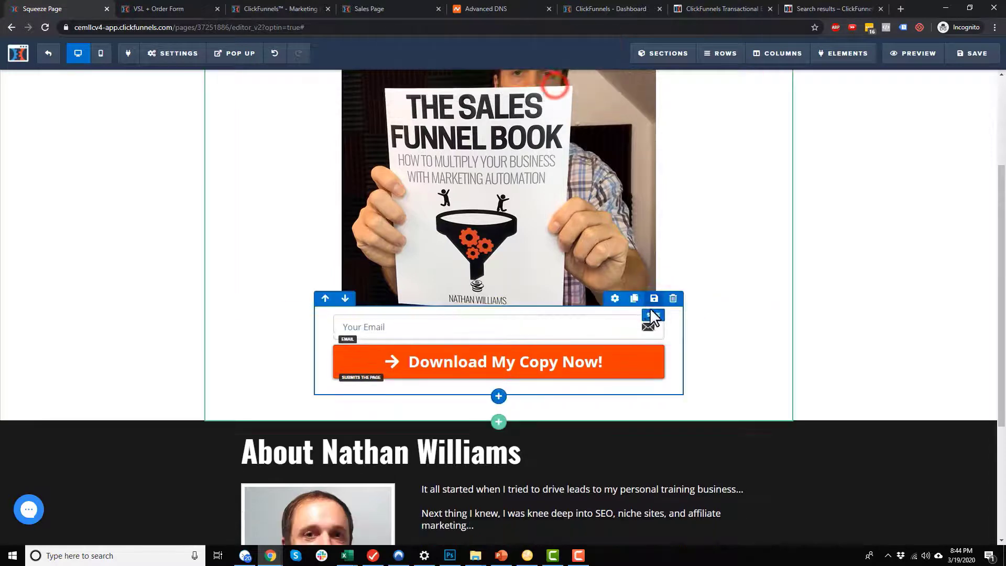
left_click(655, 308)
left_click(557, 86)
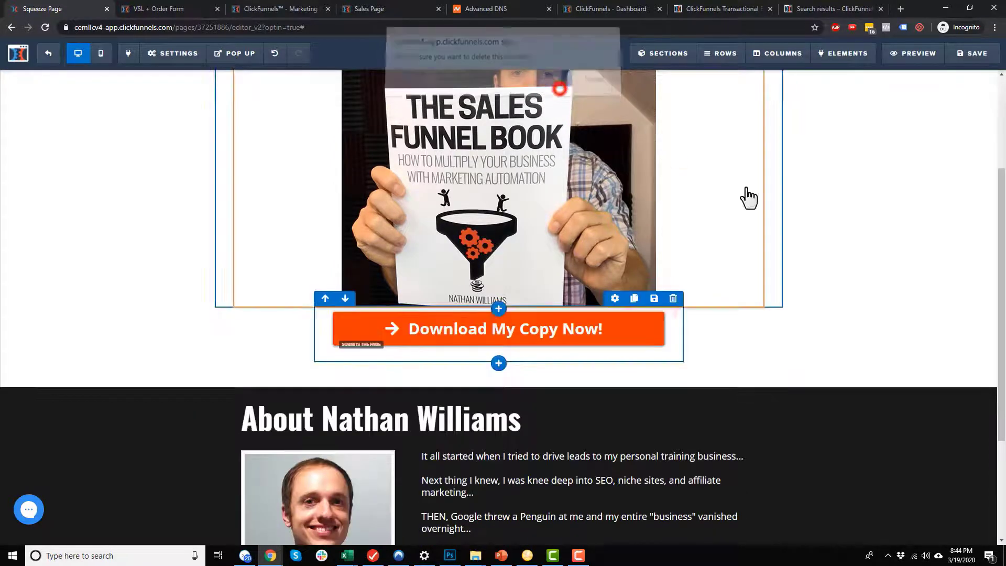
left_click(844, 321)
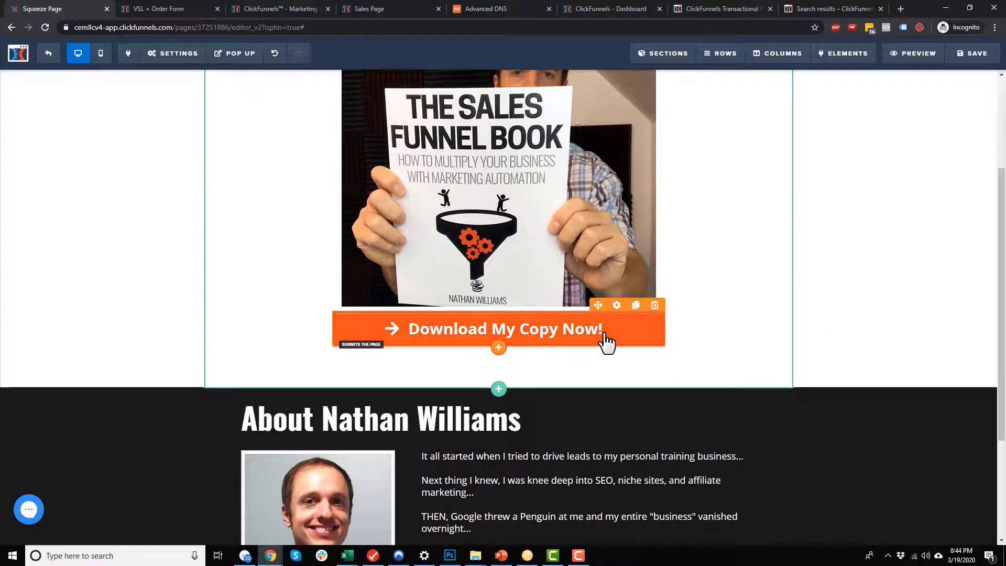
Set the "Download My Copy Now!" button's action to Open the Pop Up
left_click(616, 305)
left_click(954, 172)
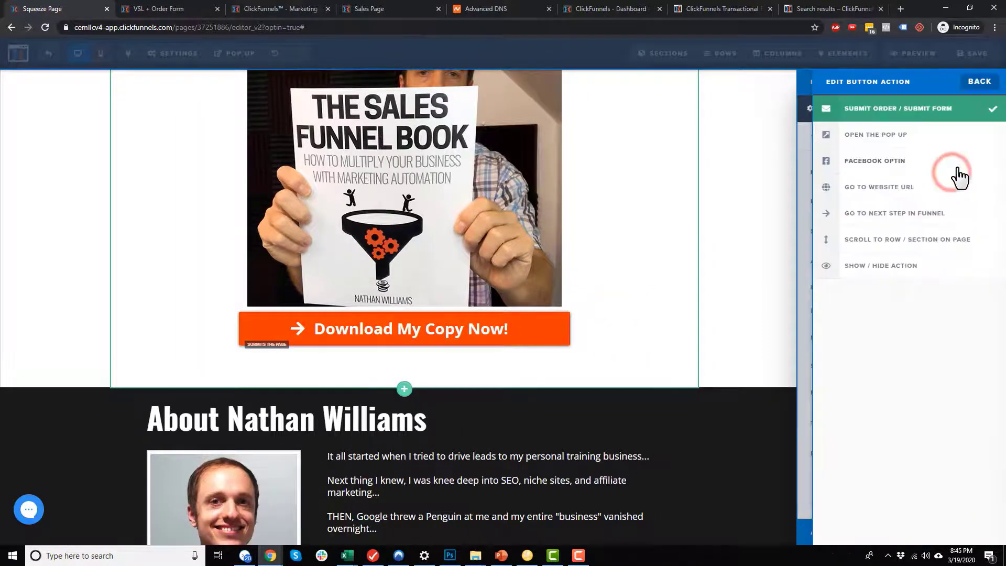
left_click(890, 139)
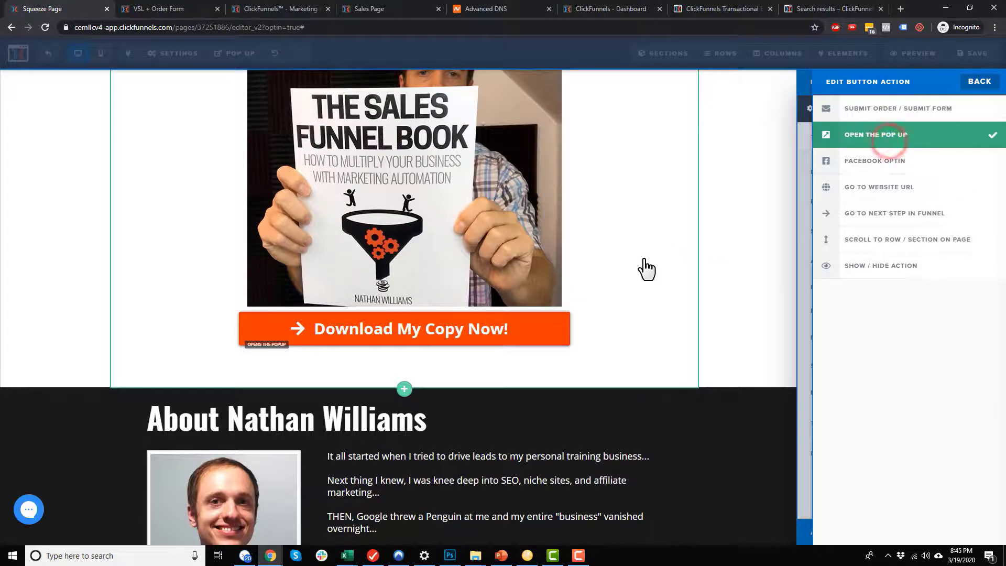
left_click(659, 307)
Change the action of the "Get My FREE Copy Of The Sales Funnel Book!" button to Open the Pop Up
scroll(521, 330, "down", 3)
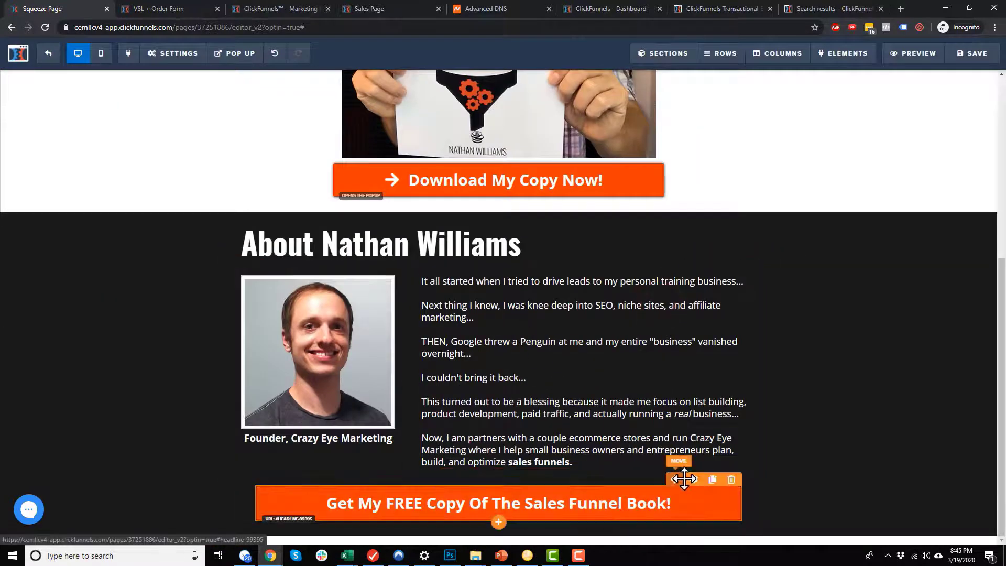
left_click(694, 479)
left_click(902, 178)
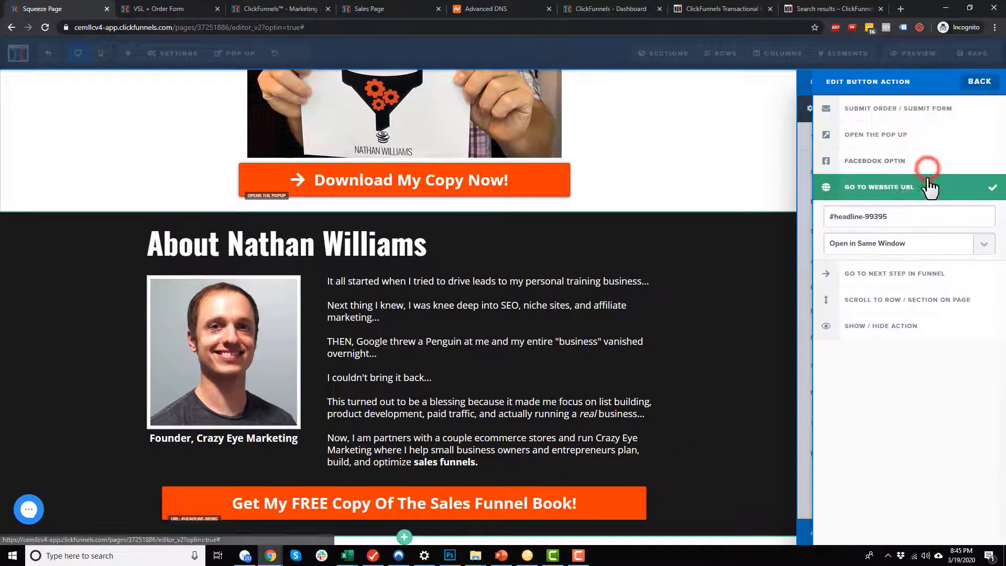
left_click(896, 138)
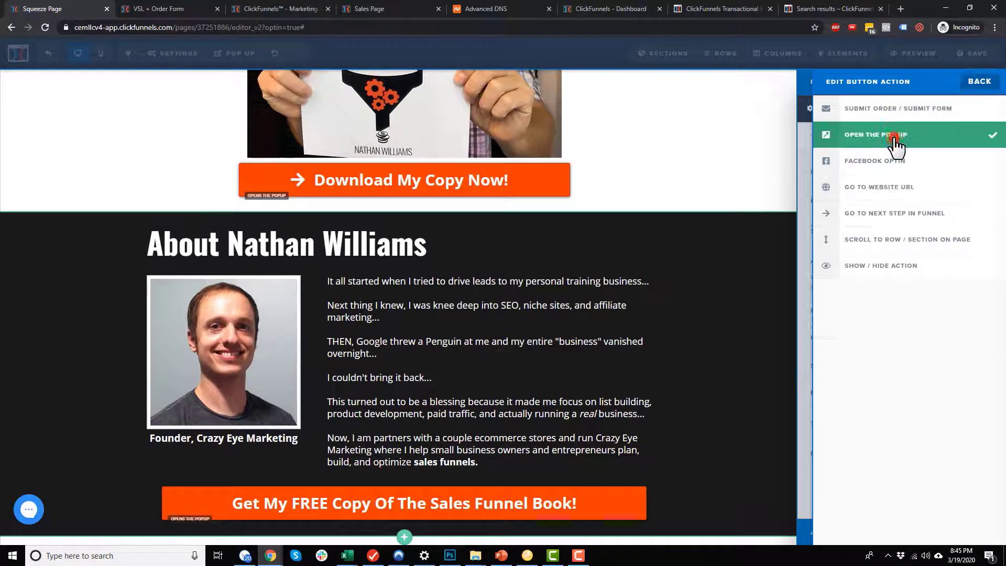
left_click(711, 158)
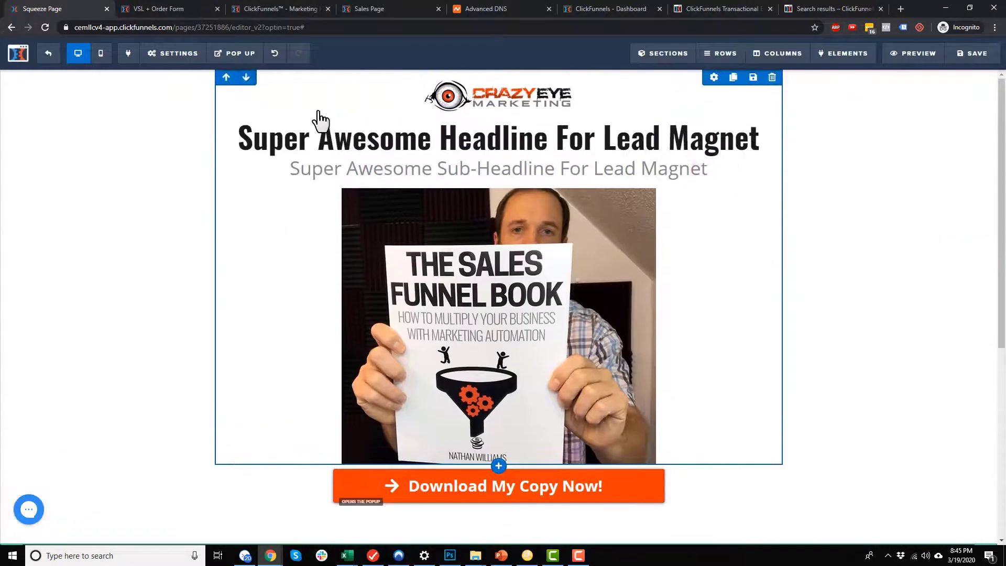
Open the pop-up's settings and set its exit trigger to Show When User Tries To Exit
left_click(234, 53)
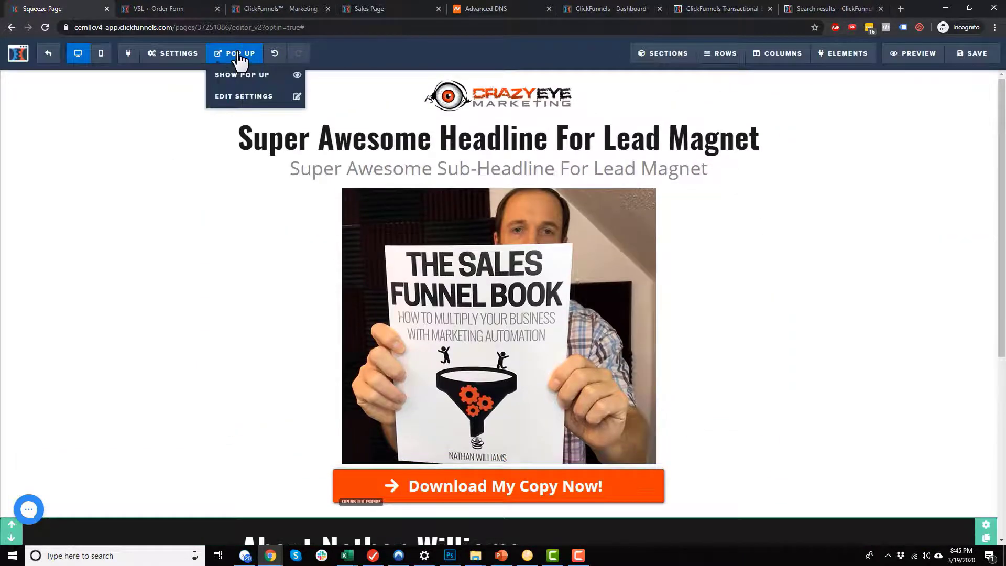
left_click(254, 99)
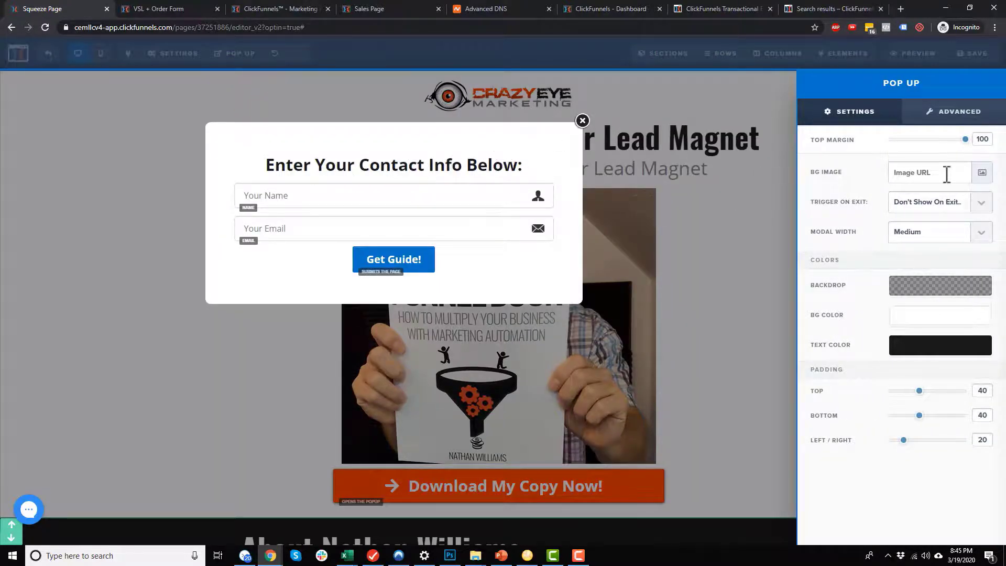
mouse_move(966, 138)
left_mouse_down()
mouse_move(915, 151)
mouse_move(967, 139)
left_mouse_up()
left_click(923, 207)
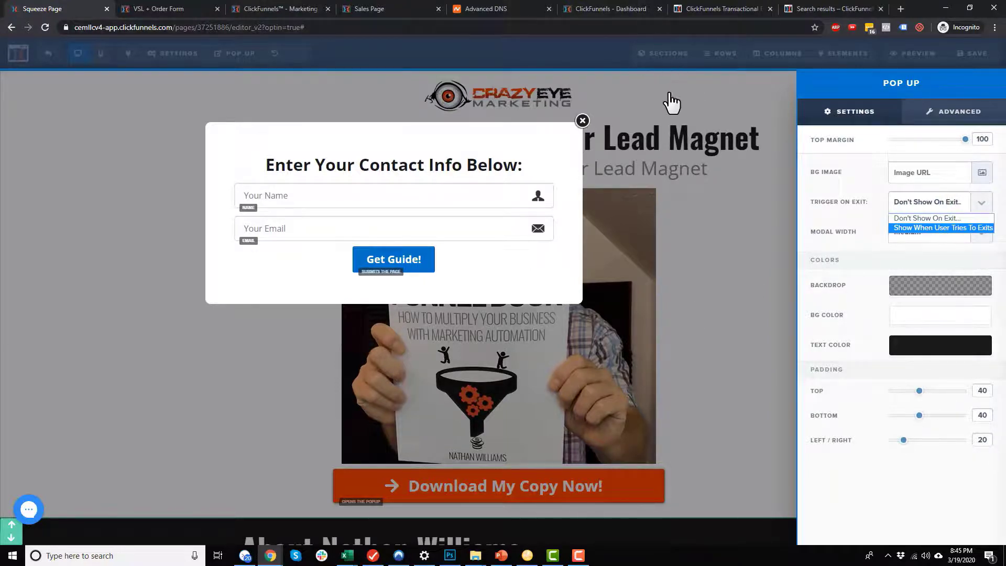
left_click(948, 229)
Try the Large and Small modal widths for the pop-up, and set the width back to Medium
left_click(948, 233)
left_click(927, 249)
left_click(937, 232)
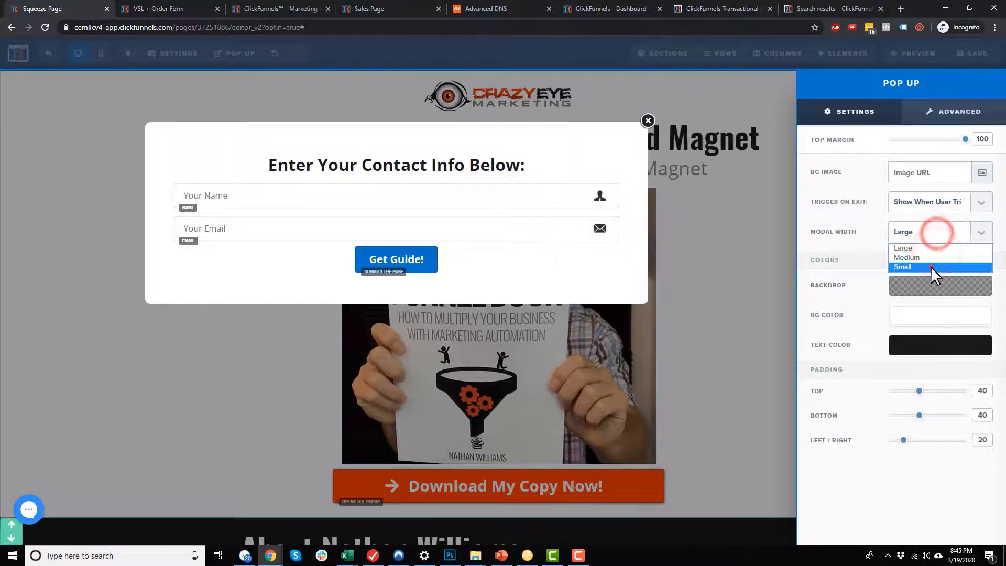
left_click(931, 267)
left_click(931, 232)
left_click(930, 256)
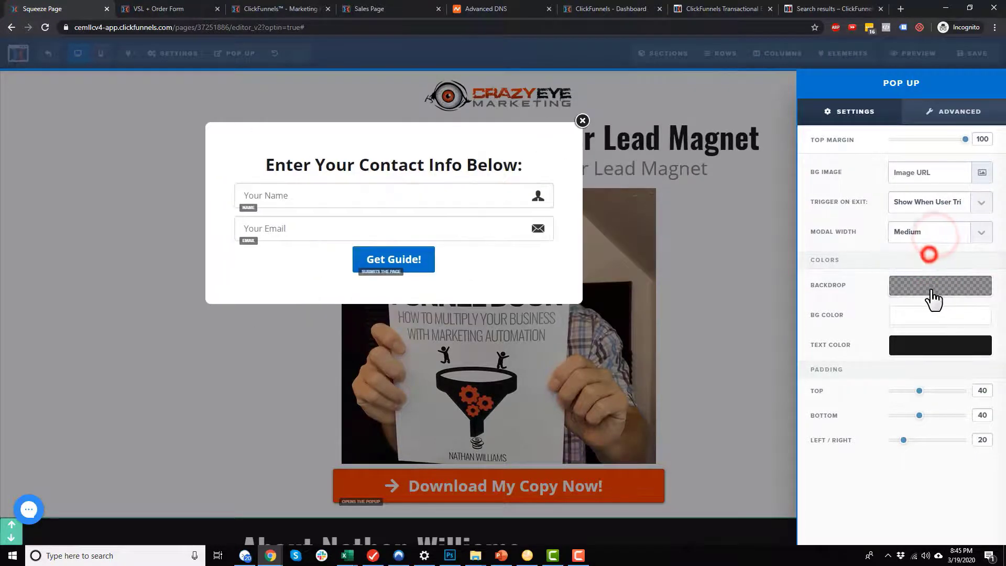
Change the pop-up's backdrop to yellow, trying other swatches first, and reduce its opacity so the page shows through
left_click(932, 291)
left_click(866, 337)
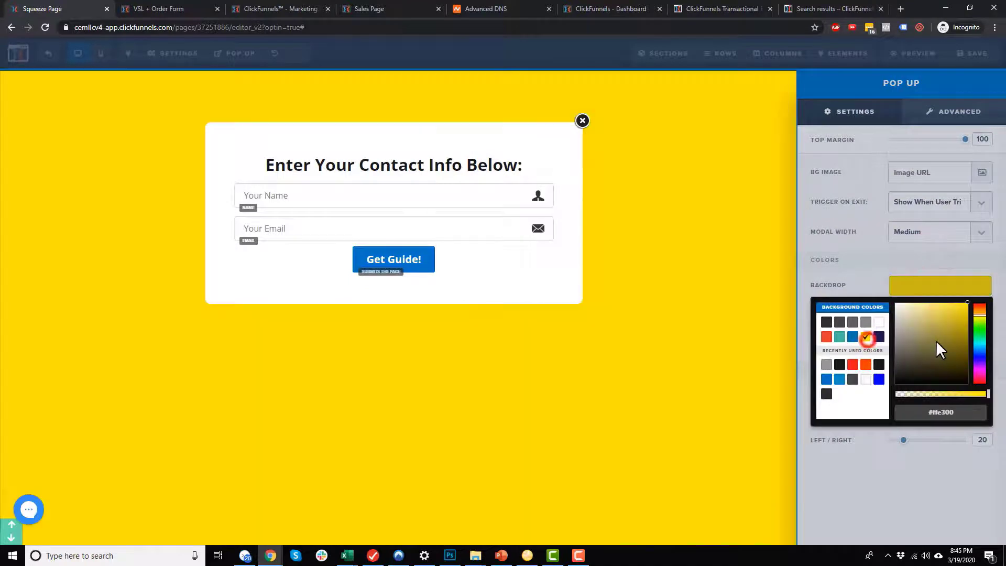
left_click(879, 322)
left_click(853, 336)
left_click(852, 323)
left_click(867, 337)
left_click_drag(983, 400, 944, 401)
left_click(889, 268)
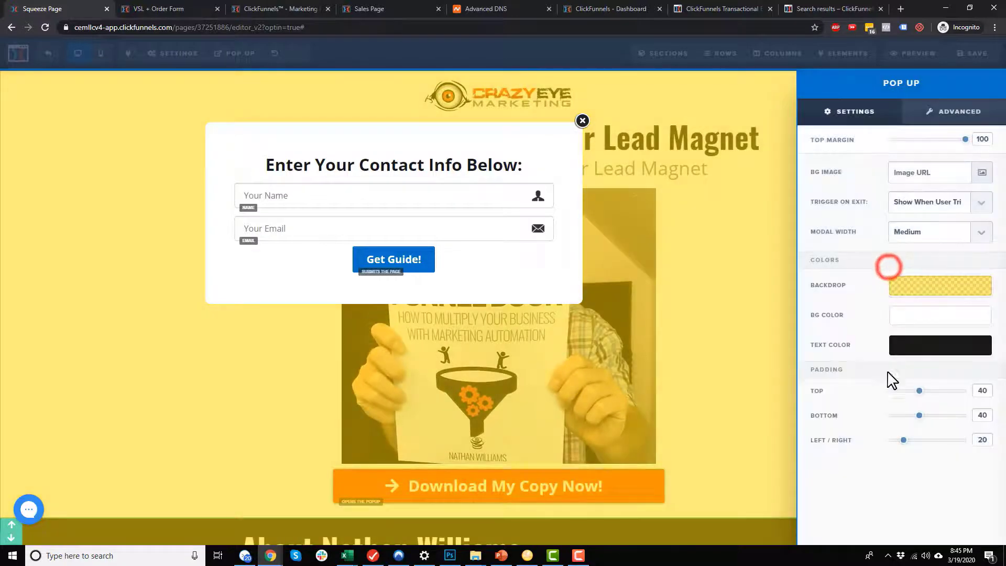
Give the pop-up a Full Border and a 20% Inner Shadow, and close the pop-up
left_click(946, 111)
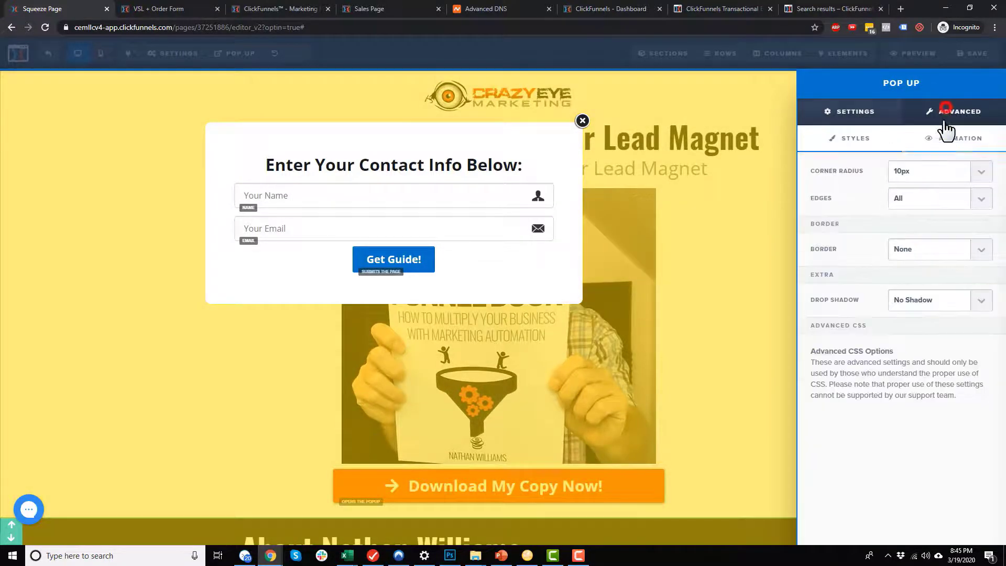
left_click(943, 246)
left_click(931, 276)
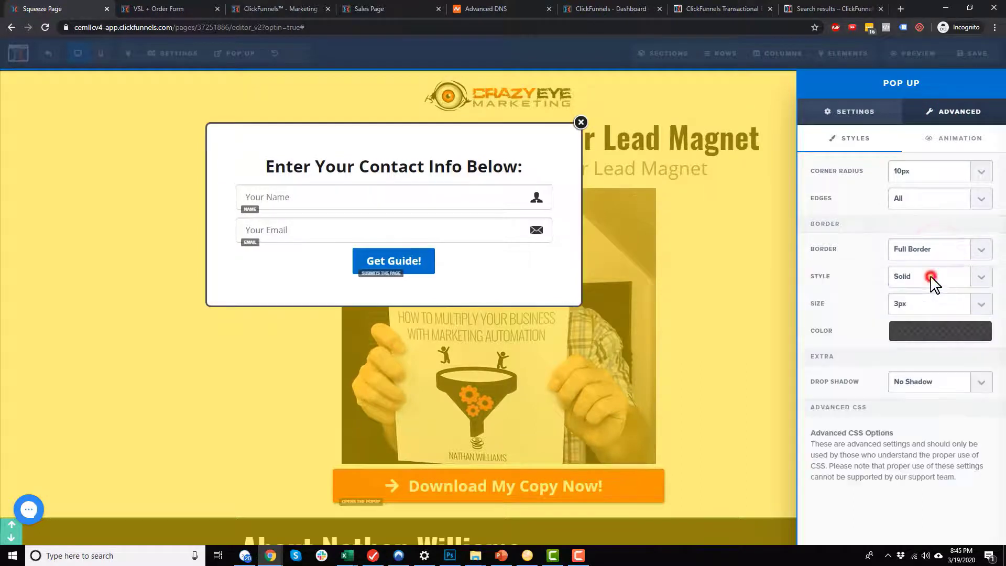
left_click(944, 384)
left_click(936, 472)
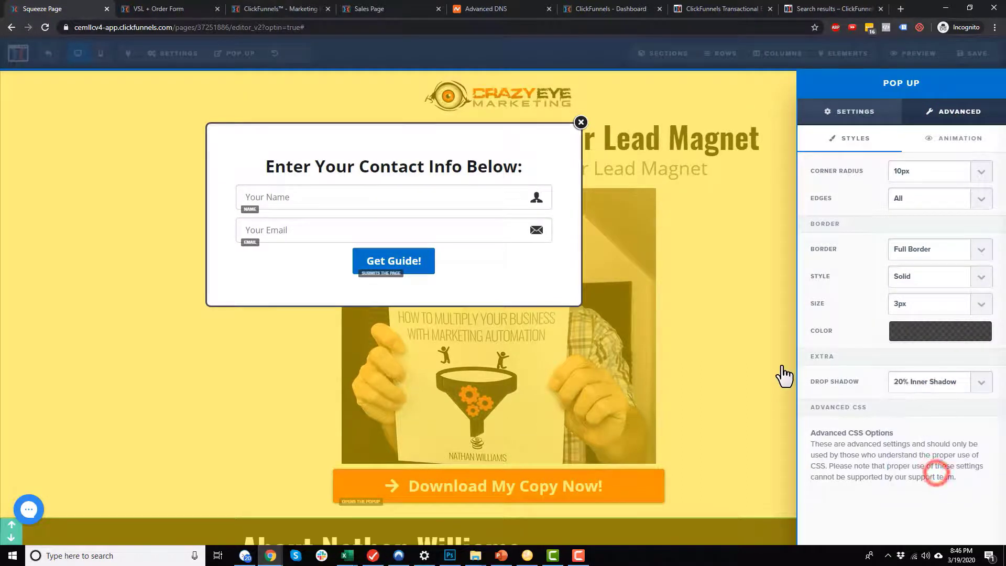
left_click(759, 349)
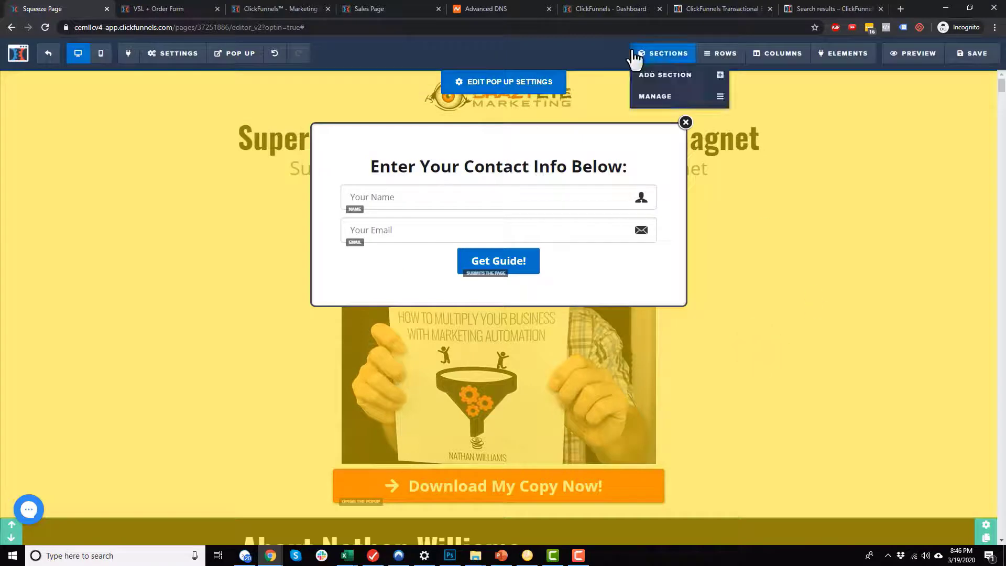
left_click(685, 123)
View the page's email integration settings and return to editing without changing them
left_click(778, 210)
scroll(521, 382, "down", 3)
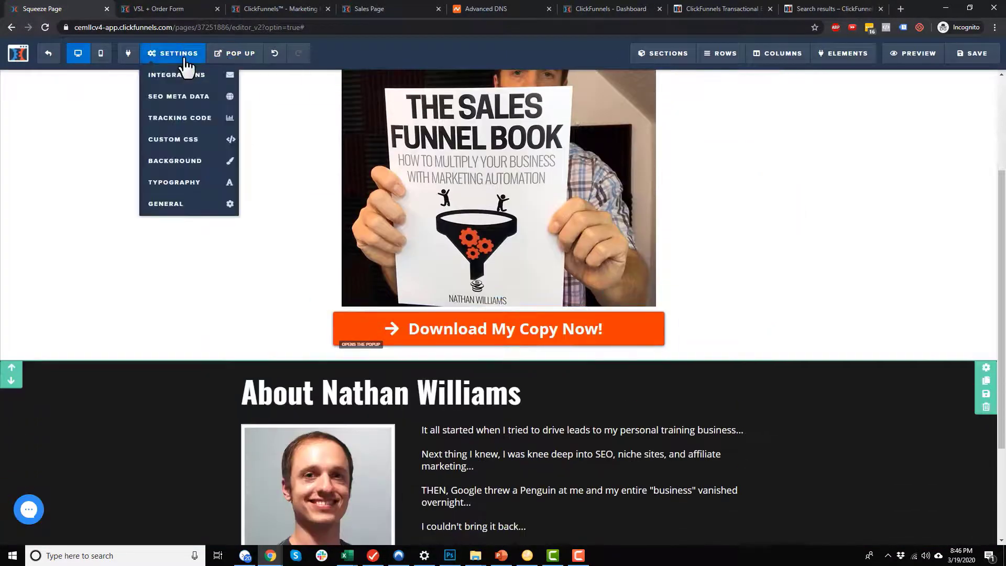
left_click(186, 76)
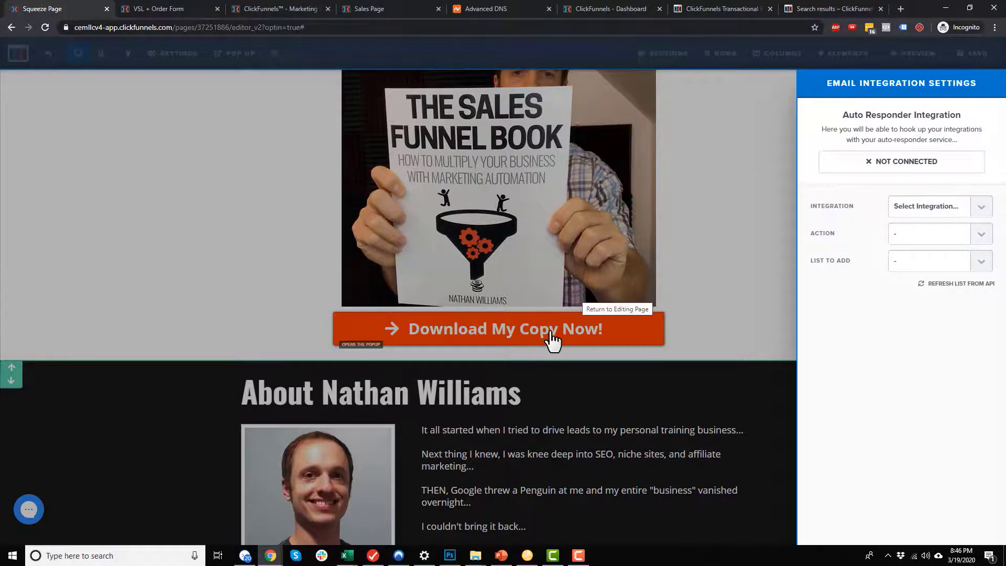
left_click(750, 290)
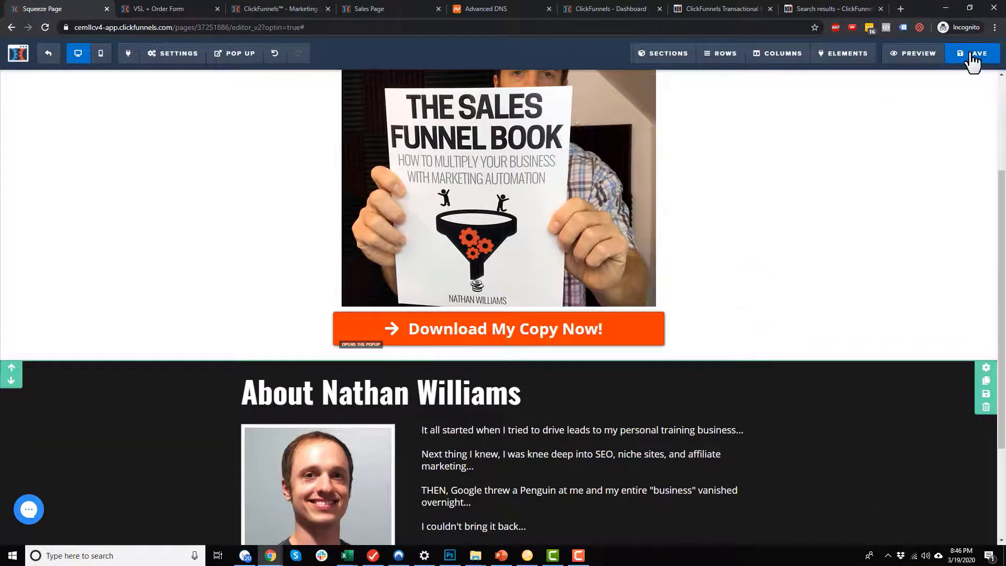
Save the Squeeze Page, open its preview and test the "Download My Copy Now!" button, closing the pop-up again
left_click(972, 53)
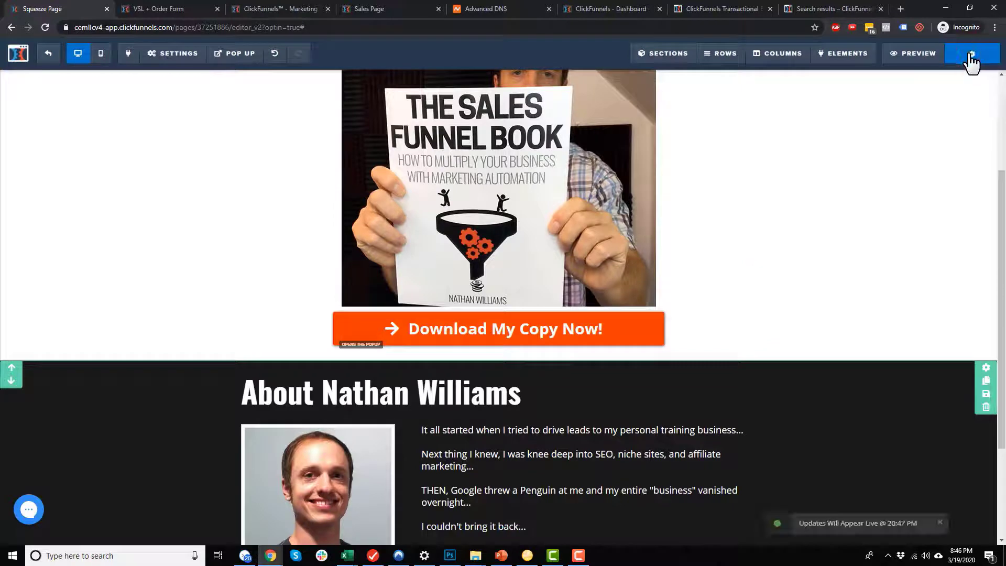
left_click(903, 53)
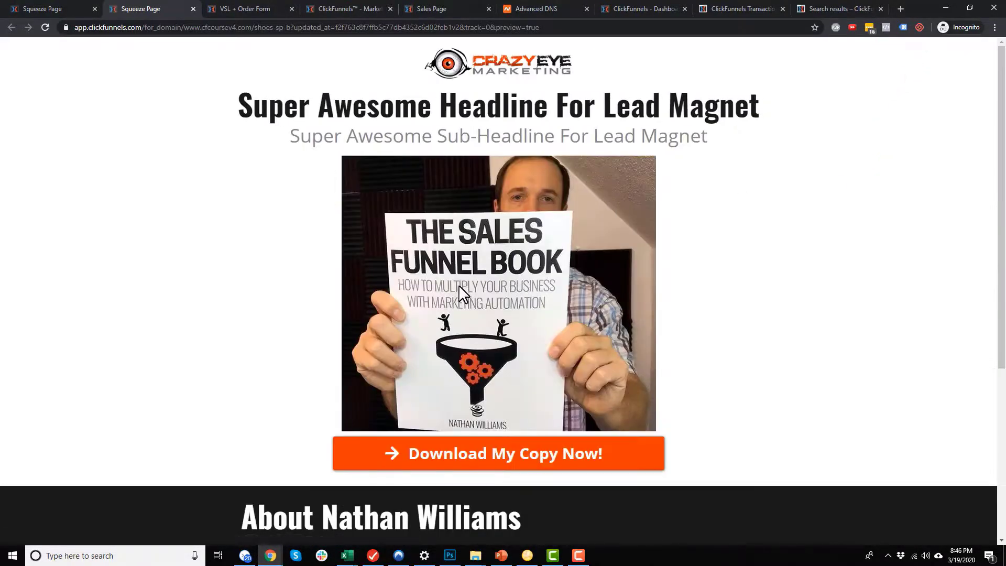
scroll(463, 293, "down", 4)
left_click(521, 251)
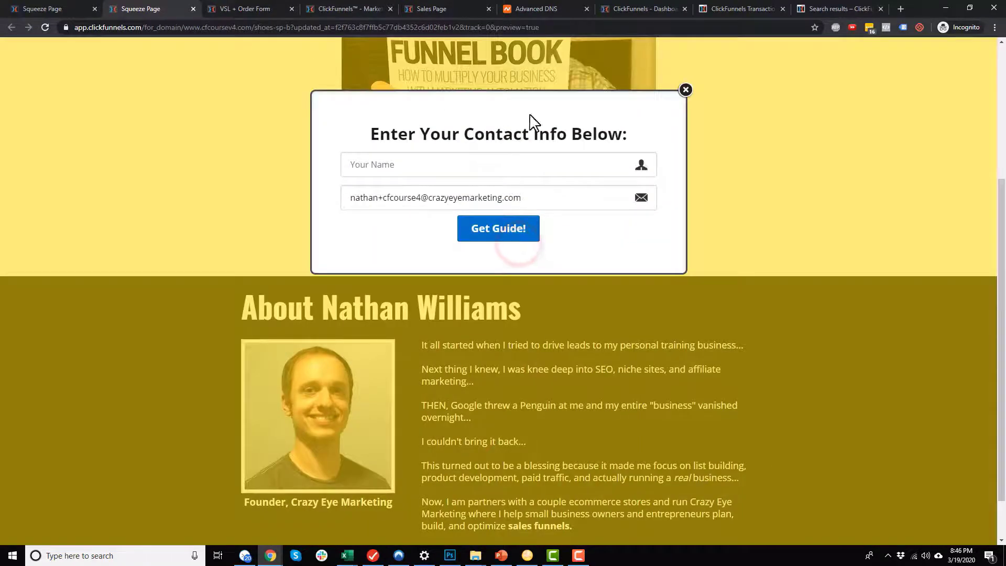
left_click(686, 90)
Test the "Get My FREE Copy Of The Sales Funnel Book!" button and the exit trigger in the preview
scroll(634, 193, "down", 1)
left_click(572, 512)
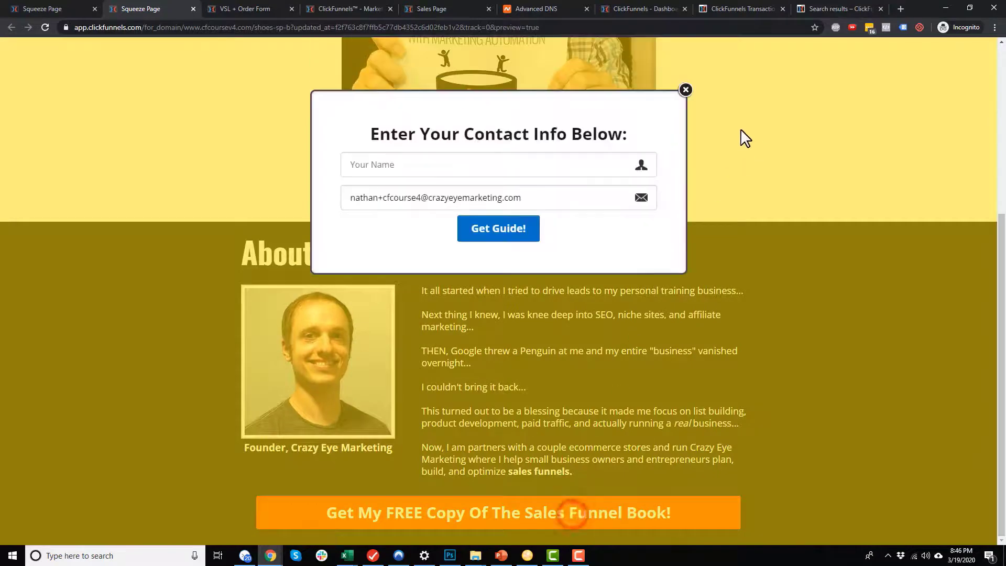
left_click(686, 91)
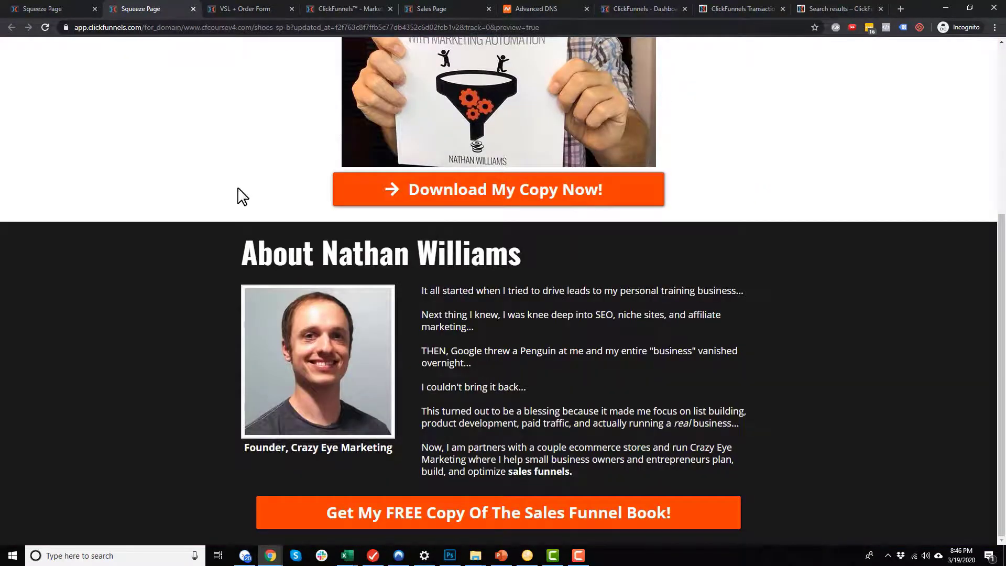
mouse_move(264, 3)
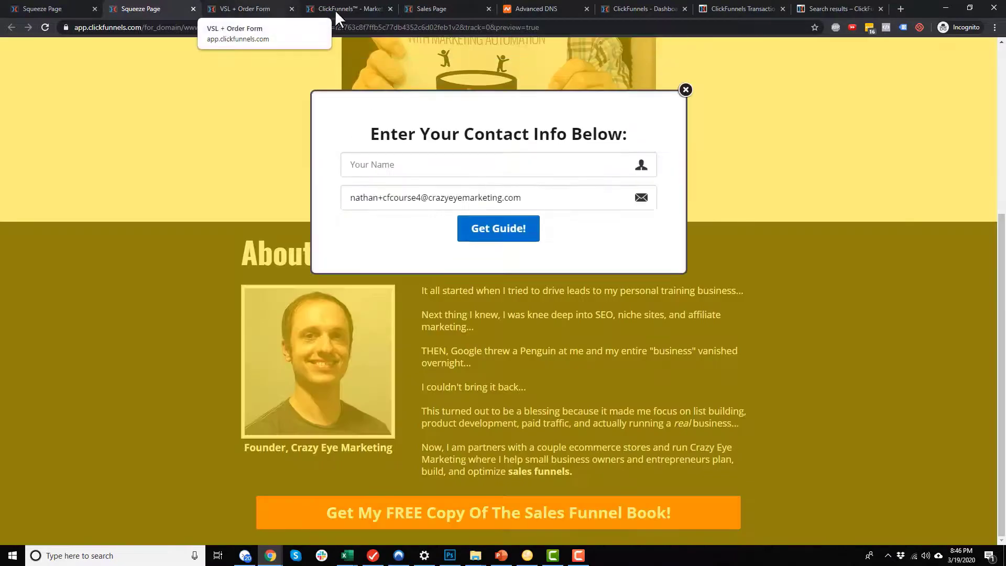
left_click(686, 90)
Return to the Squeeze Page editor and set the book image's link URL to #open-popup
left_click(58, 7)
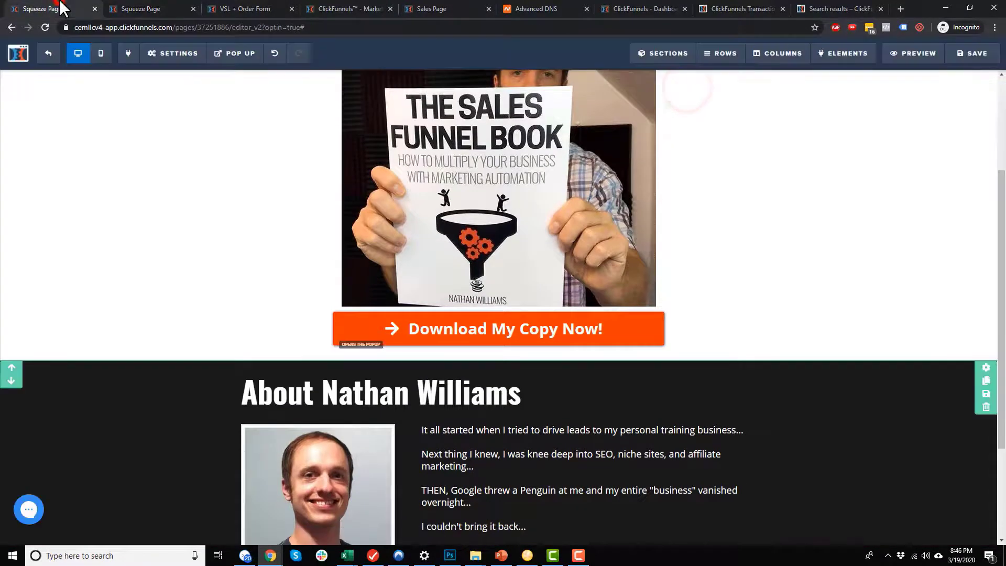
scroll(656, 309, "up", 3)
left_click(523, 264)
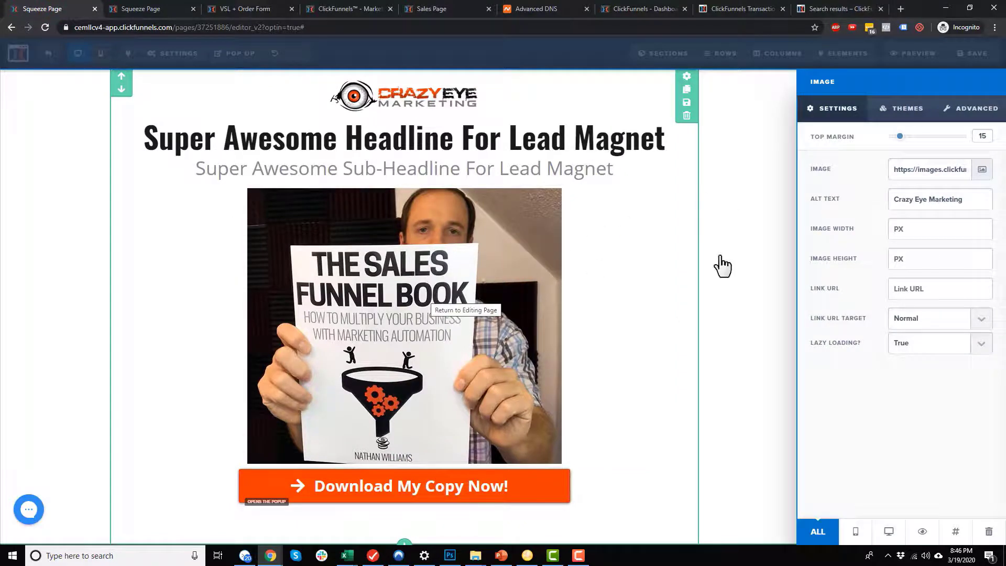
left_click(926, 294)
type("#")
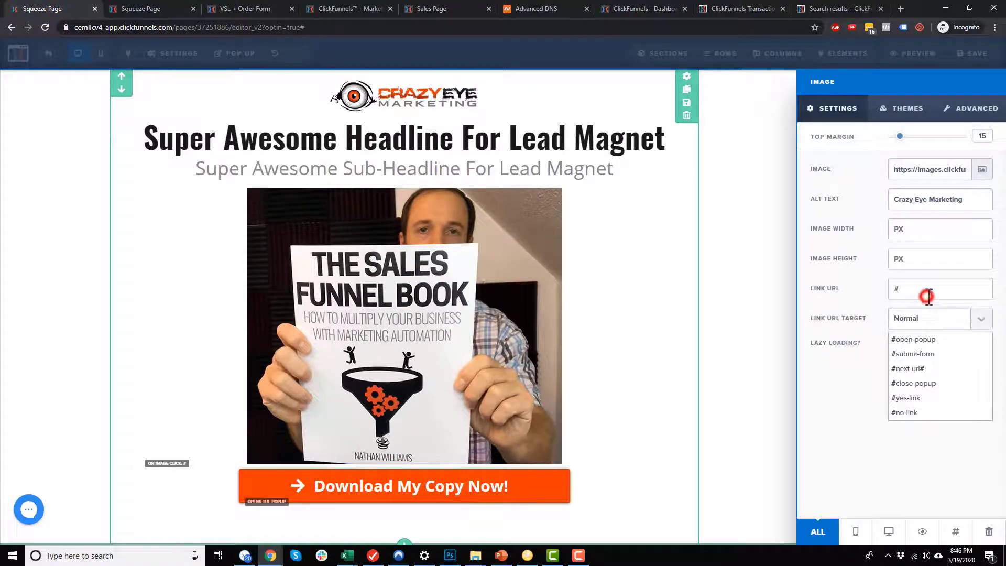
double_click(897, 289)
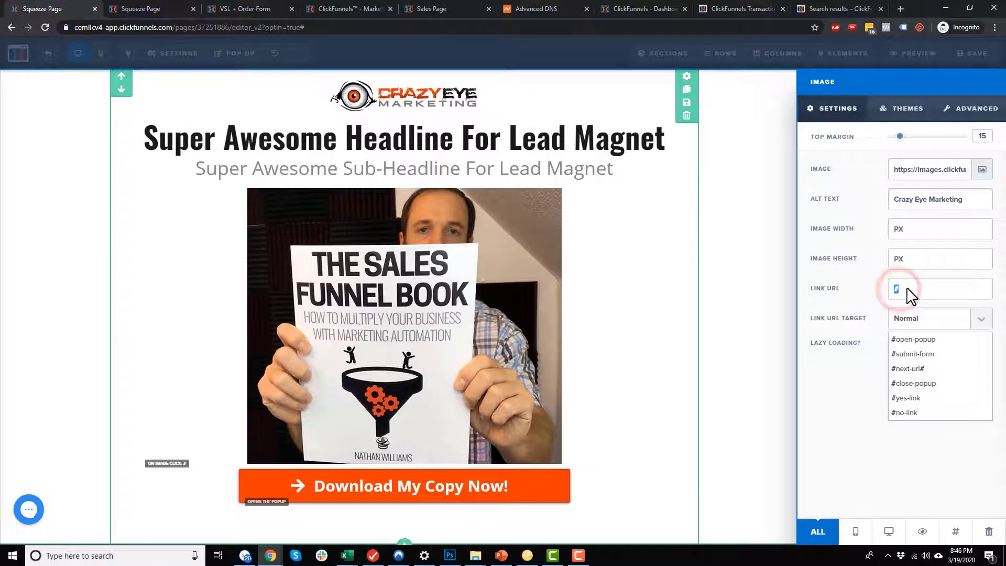
left_click(914, 339)
left_click(722, 371)
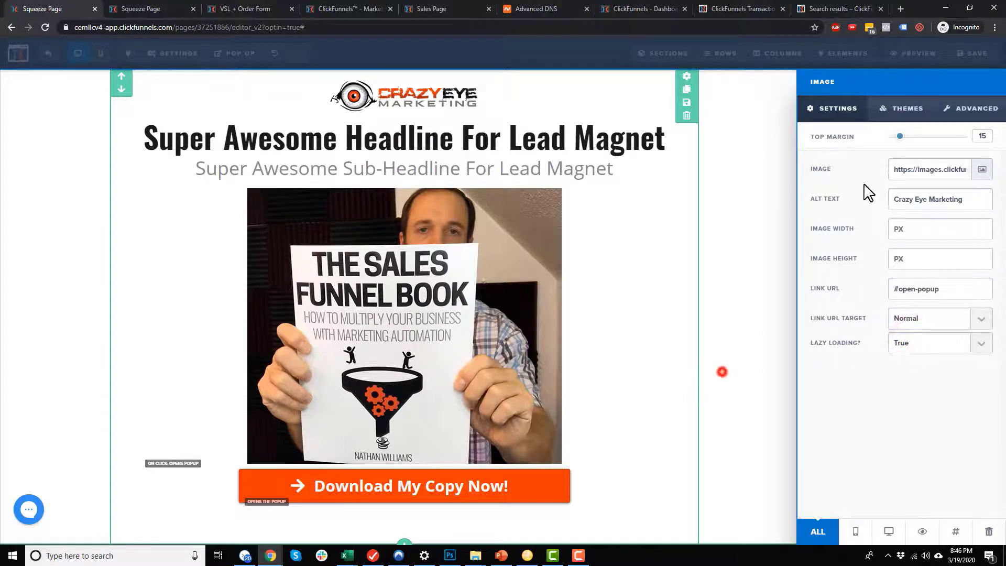
Save the page, test the book image's pop-up link in a new preview, and return to the editor
left_click(966, 58)
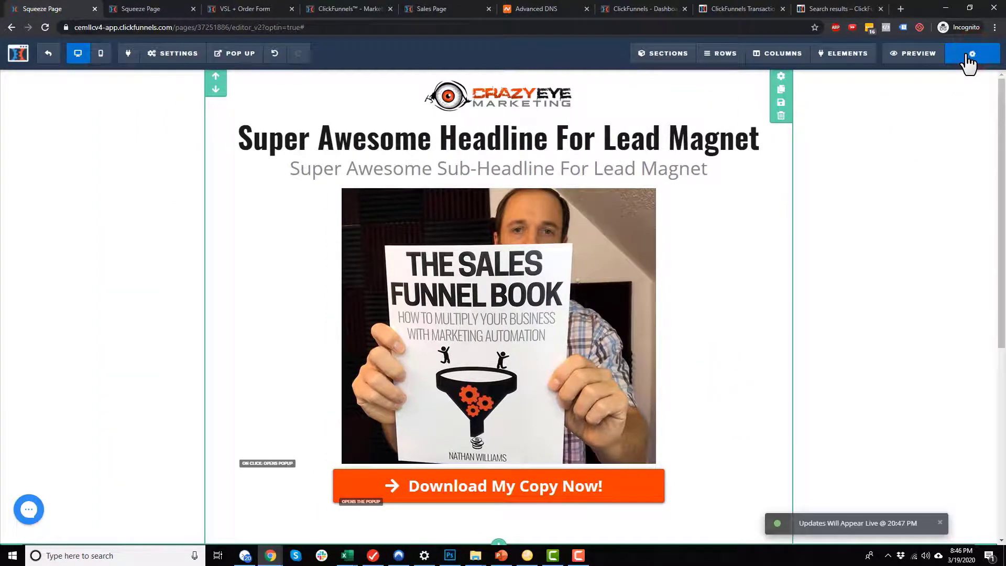
left_click(916, 54)
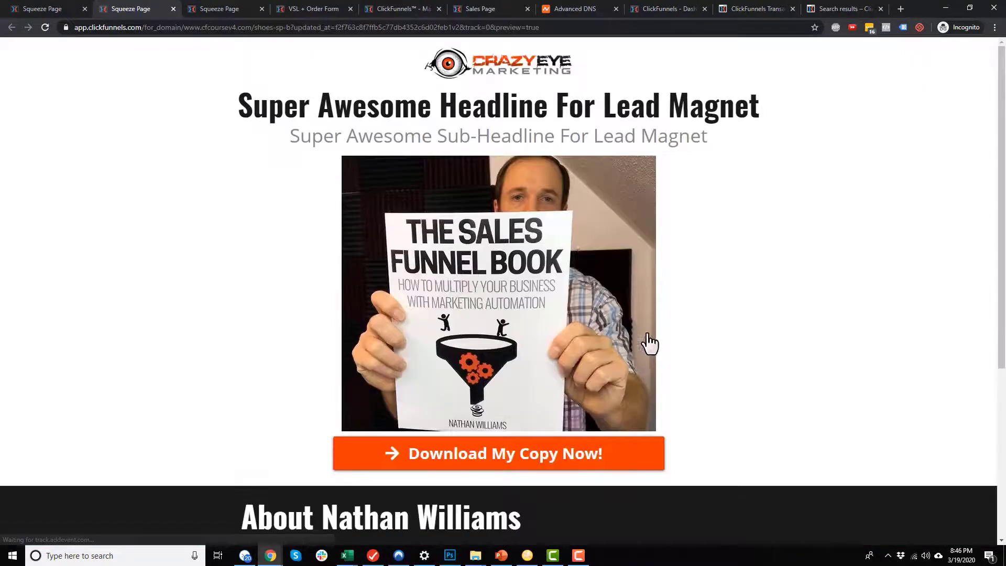
left_click(514, 259)
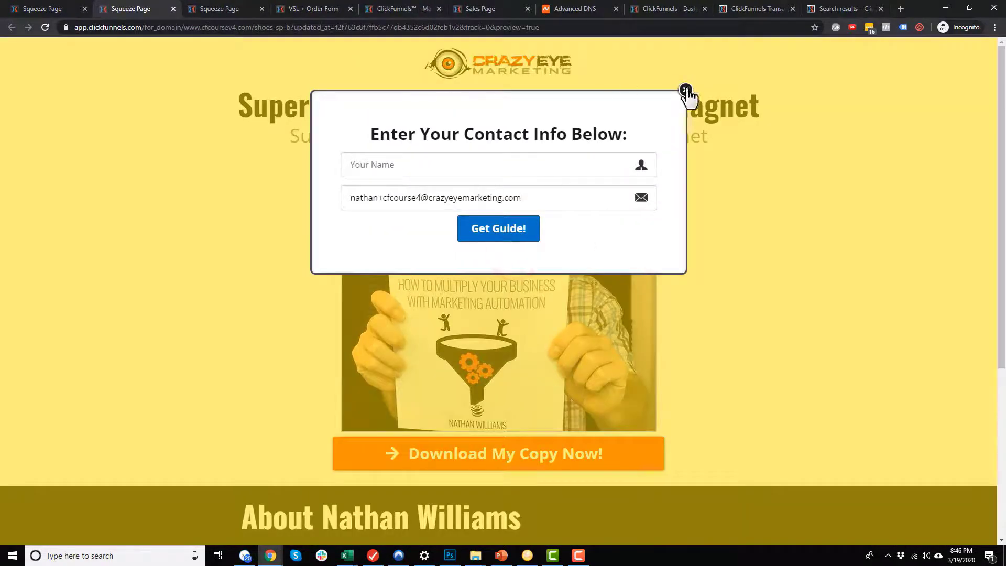
left_click(685, 91)
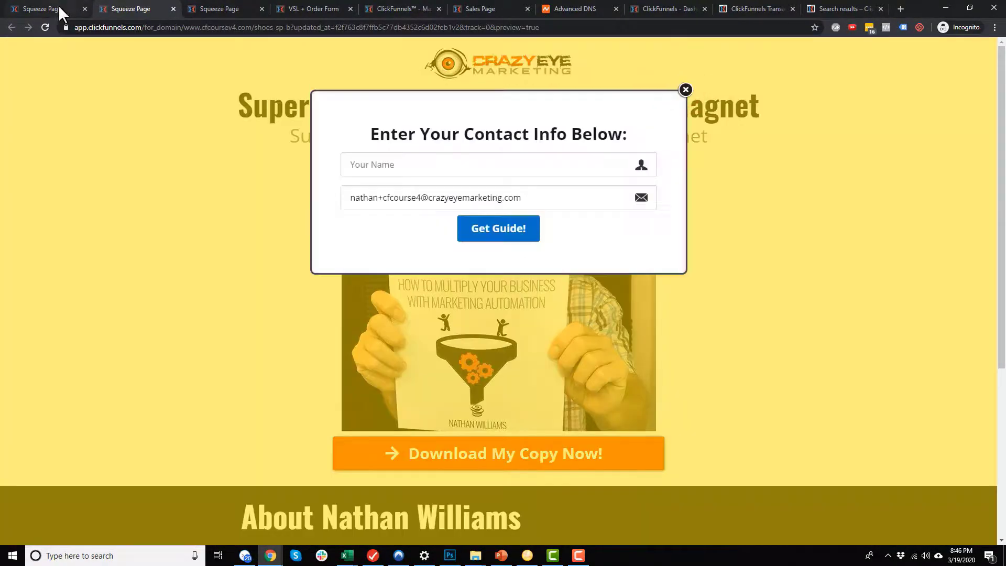
left_click(686, 91)
scroll(709, 261, "down", 5)
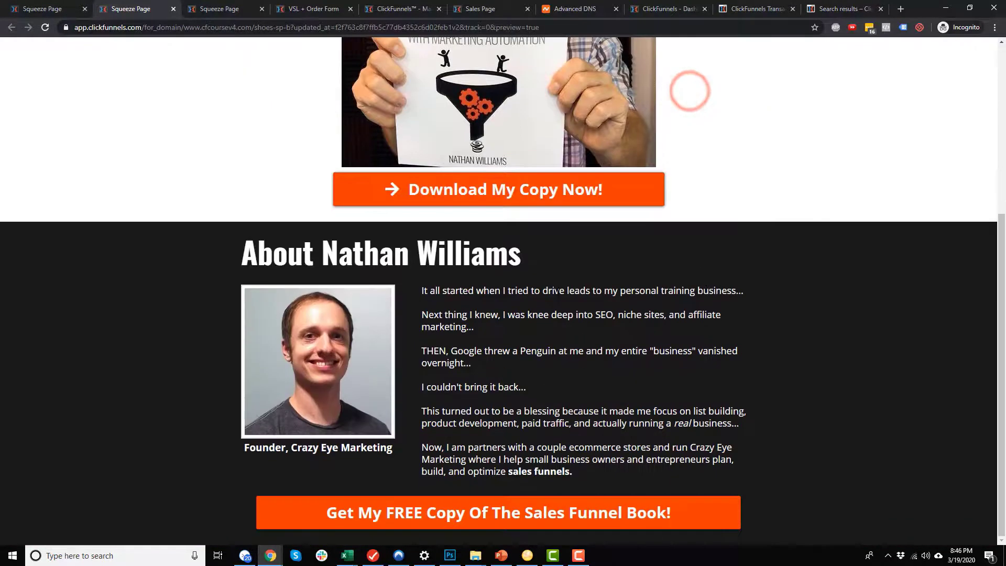
left_click(20, 6)
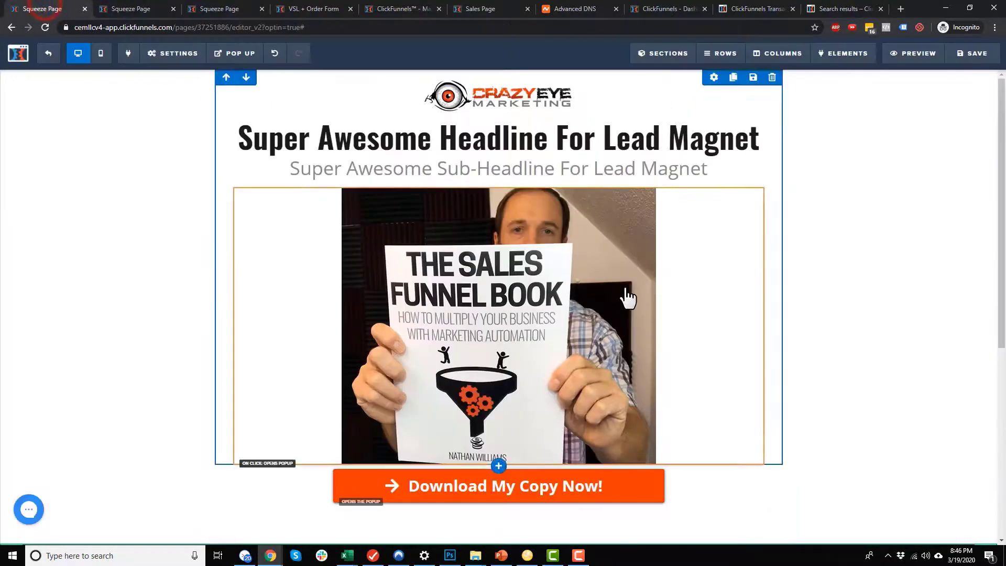
mouse_move(233, 51)
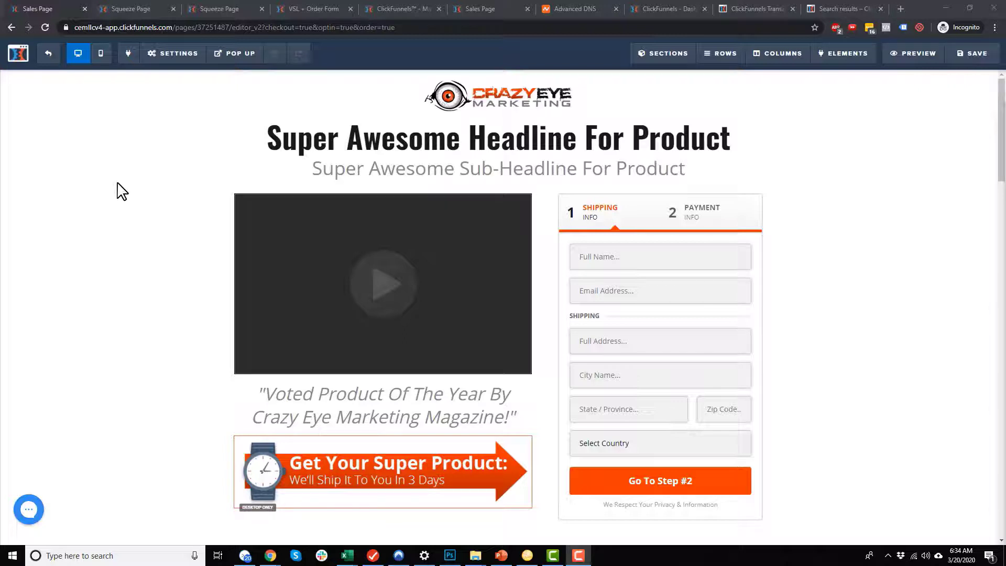
mouse_move(721, 63)
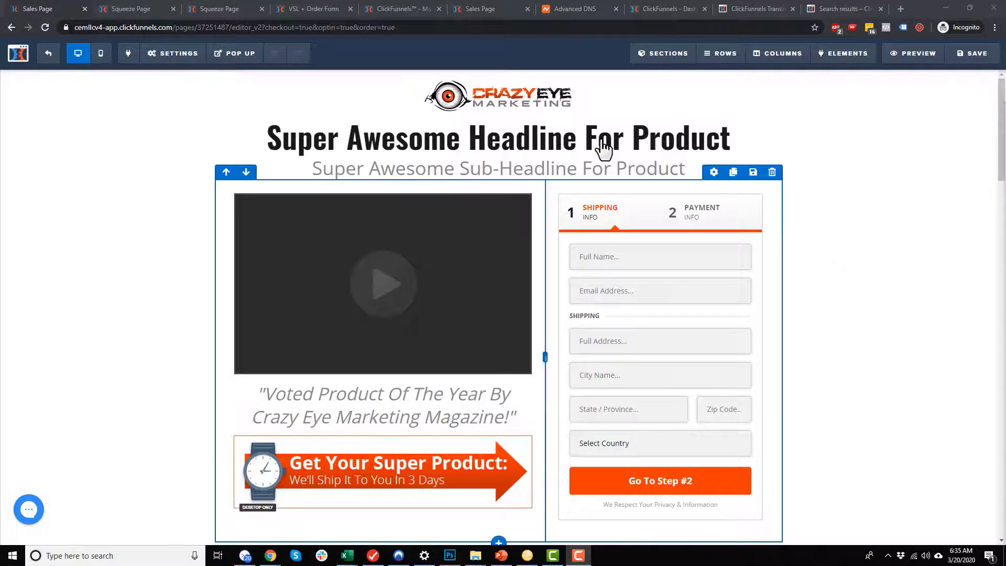
left_click(77, 54)
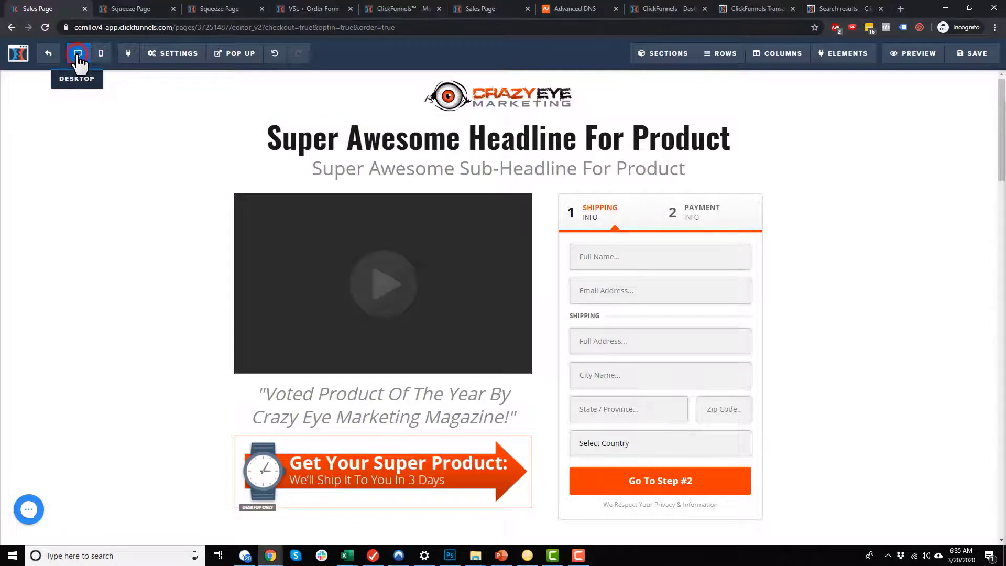
scroll(504, 267, "down", 7)
scroll(527, 274, "down", 3)
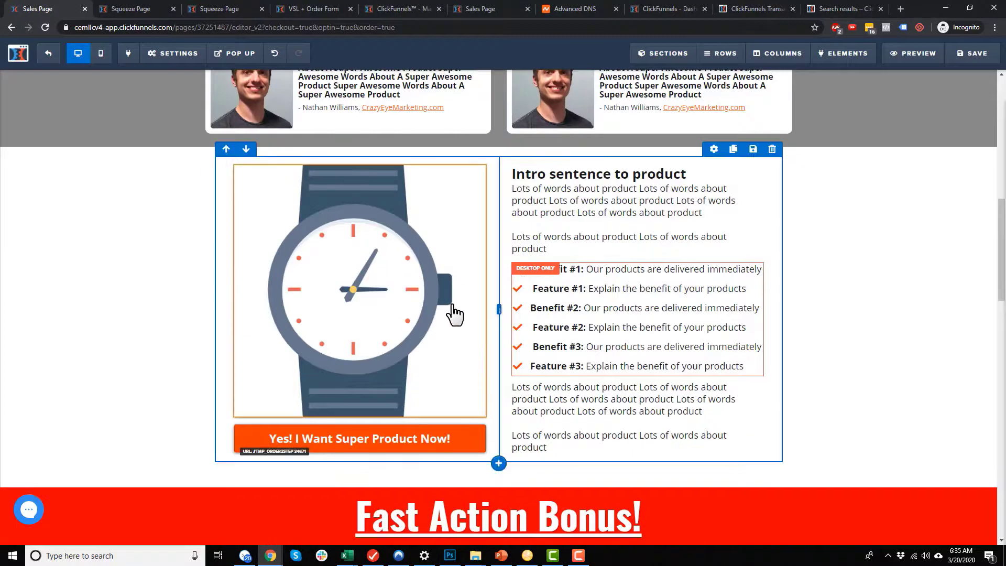
scroll(457, 317, "up", 10)
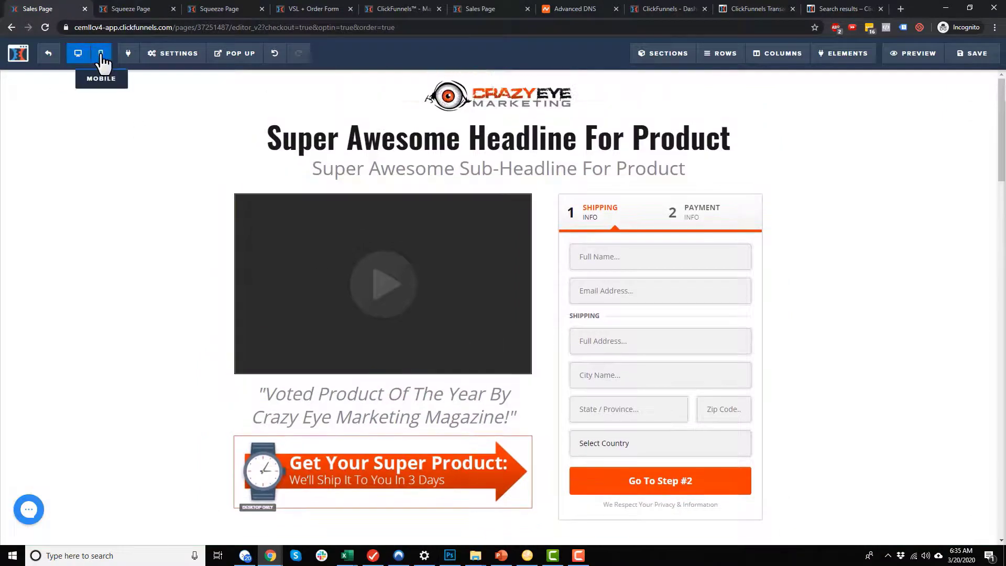
left_click(107, 58)
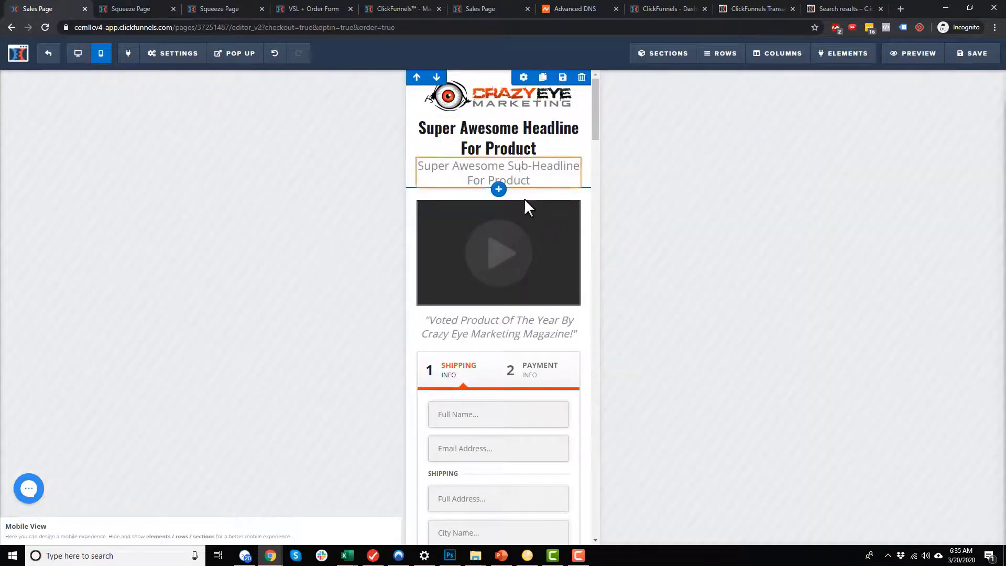
scroll(528, 209, "down", 5)
scroll(524, 273, "down", 5)
scroll(513, 317, "up", 10)
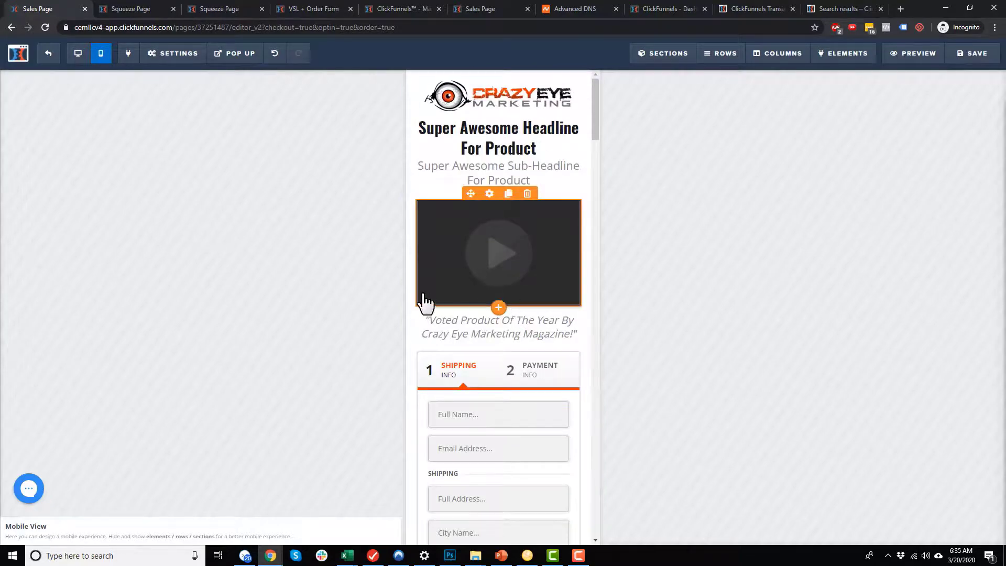
scroll(503, 247, "down", 7)
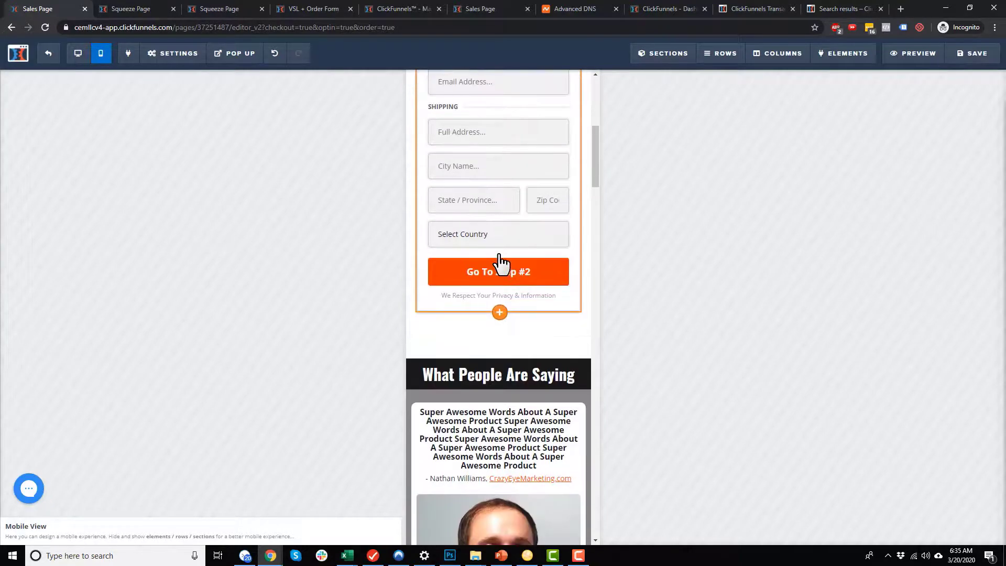
scroll(488, 262, "up", 7)
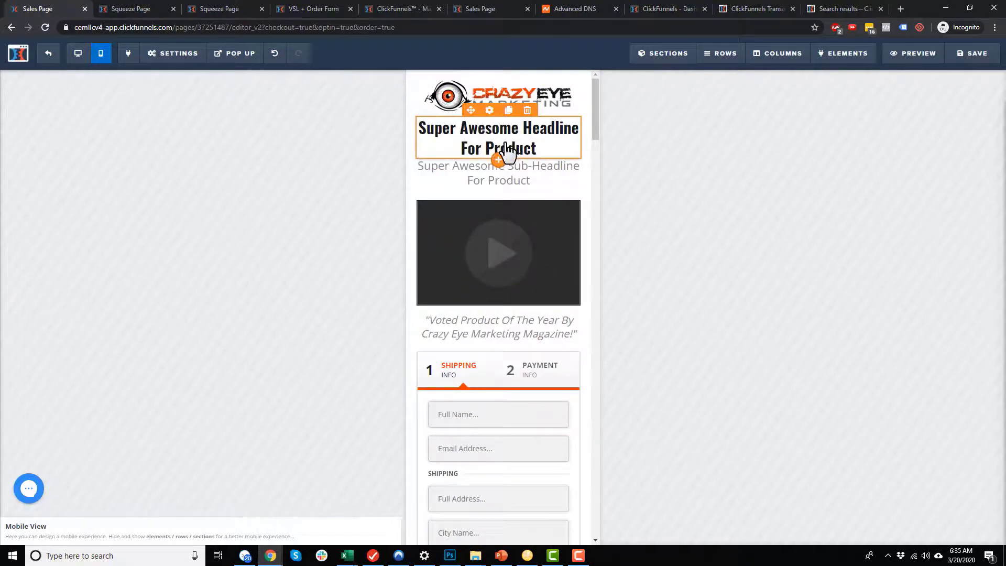
Try mobile font sizes of 20px and 68px on the main headline and check the headline in the desktop view
left_click(490, 111)
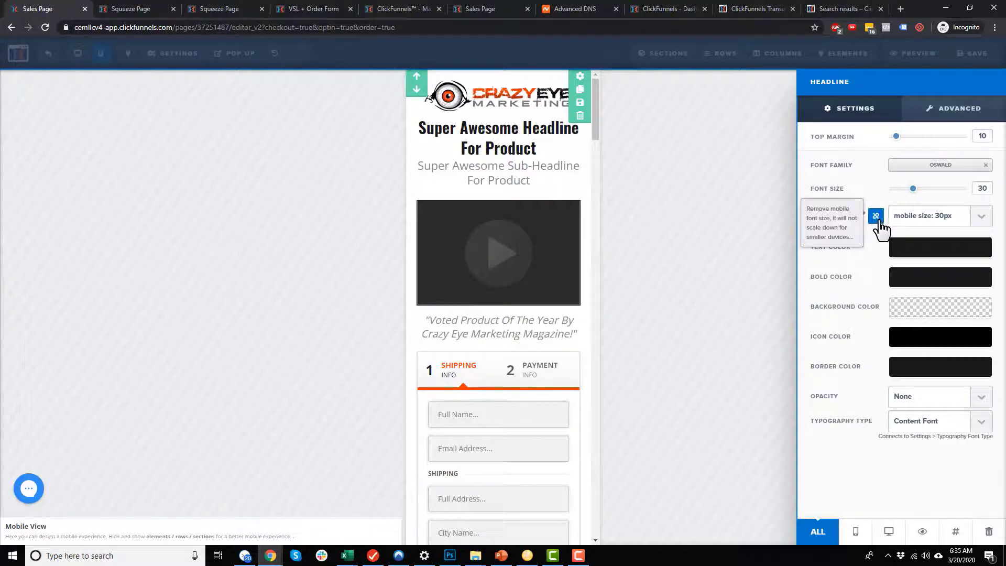
left_click(932, 225)
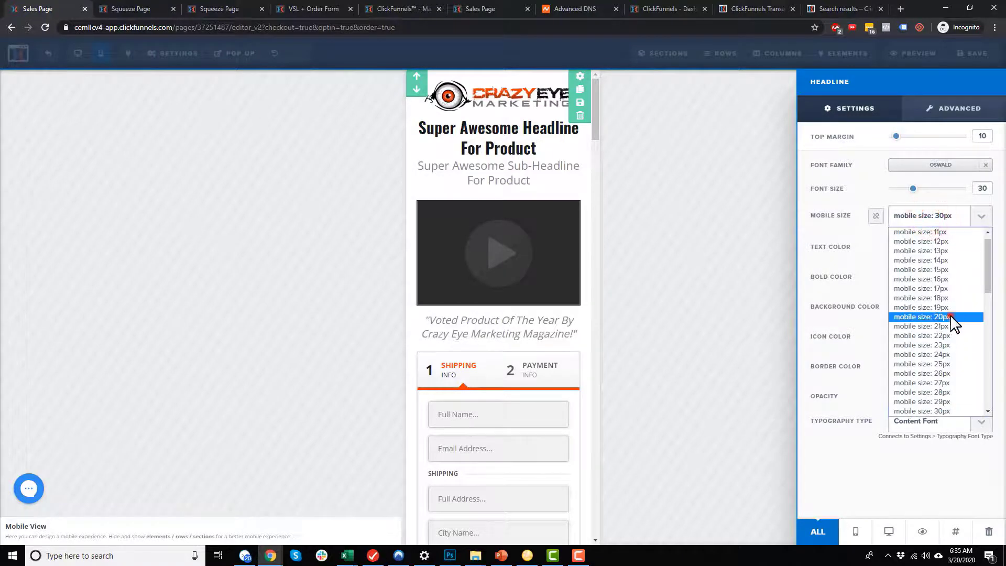
left_click(950, 315)
left_click(951, 217)
scroll(949, 374, "down", 8)
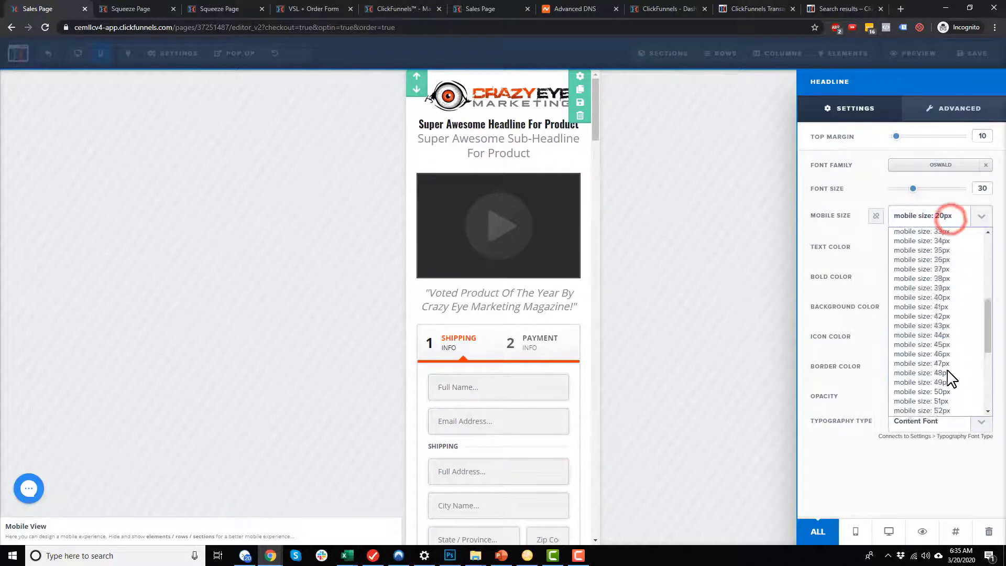
left_click(949, 373)
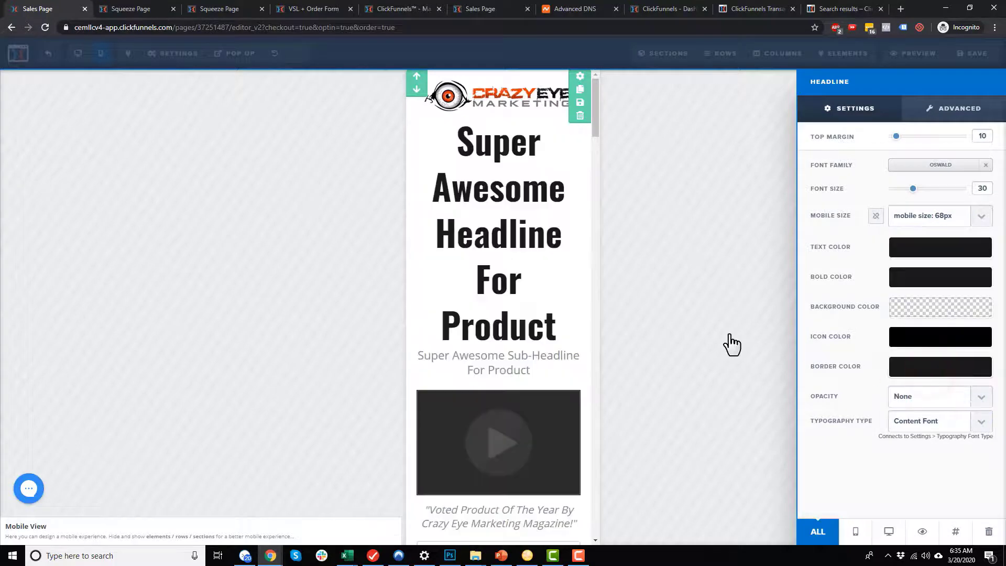
left_click(730, 335)
left_click(78, 53)
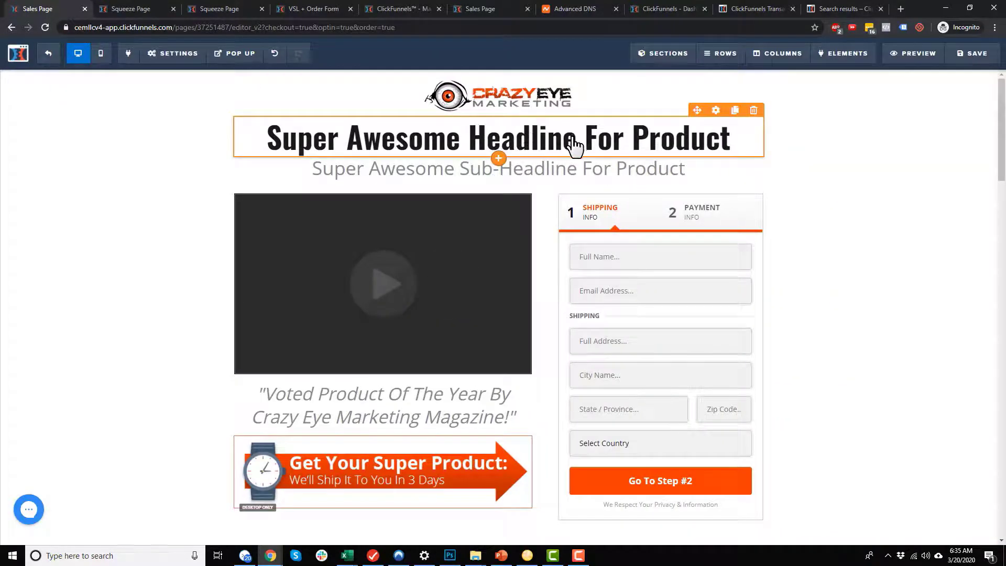
Return to the mobile view and give the main headline a smaller mobile font size
left_click(99, 54)
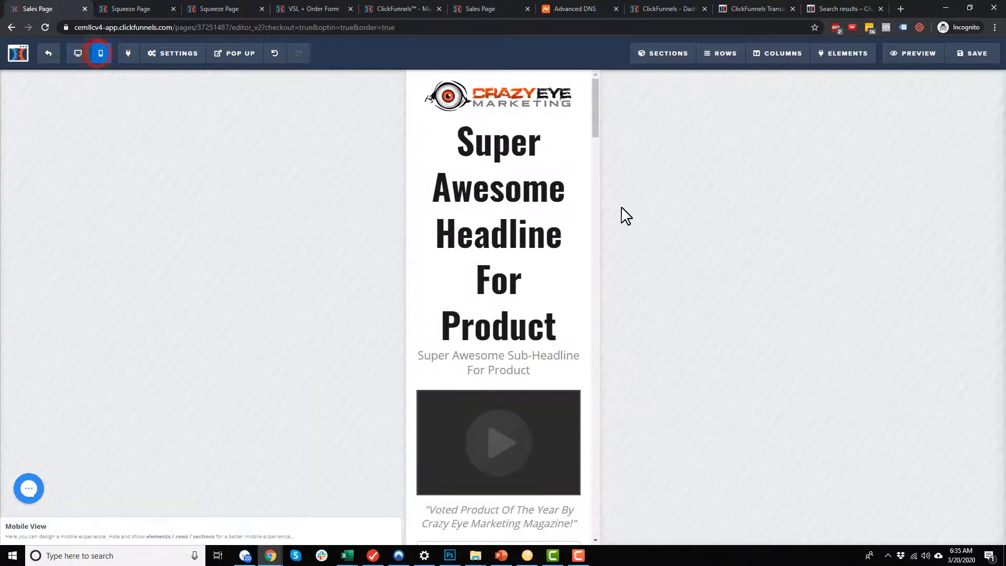
left_click(503, 128)
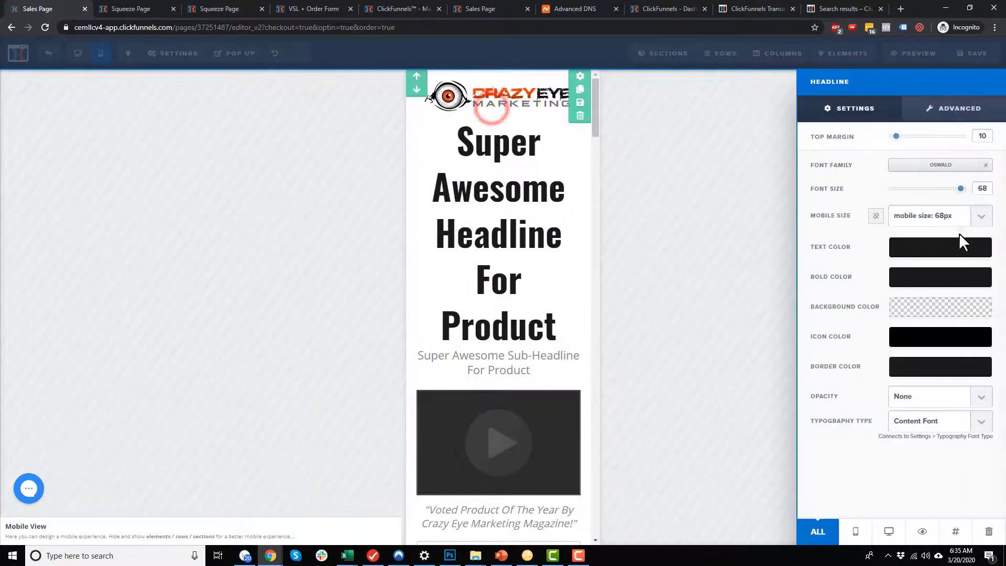
left_click(949, 216)
left_click(942, 282)
left_click(603, 317)
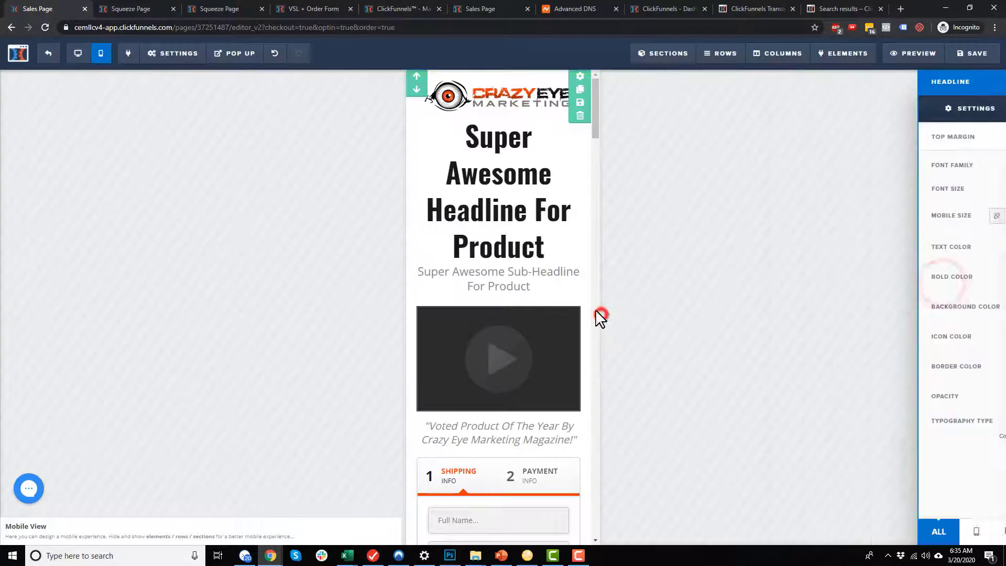
Examine the settings available for the video and the two-step order form in the mobile view
scroll(535, 294, "down", 1)
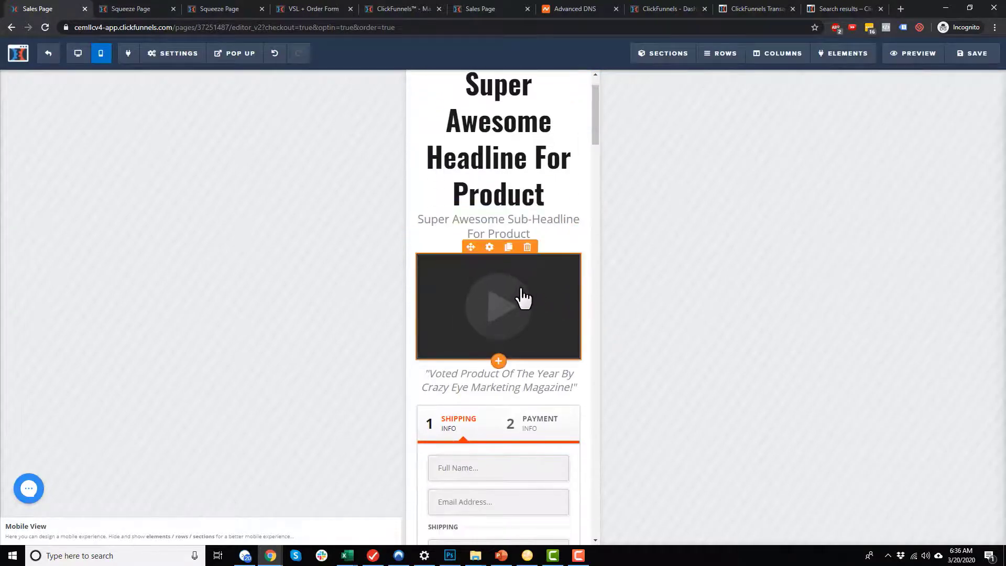
left_click(492, 249)
scroll(871, 262, "down", 3)
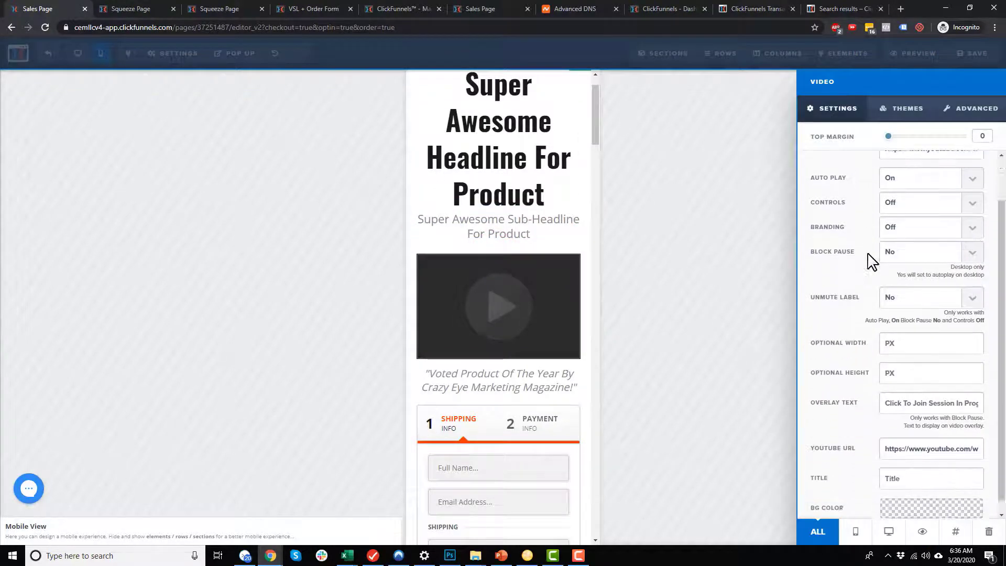
left_click(495, 352)
scroll(501, 314, "down", 5)
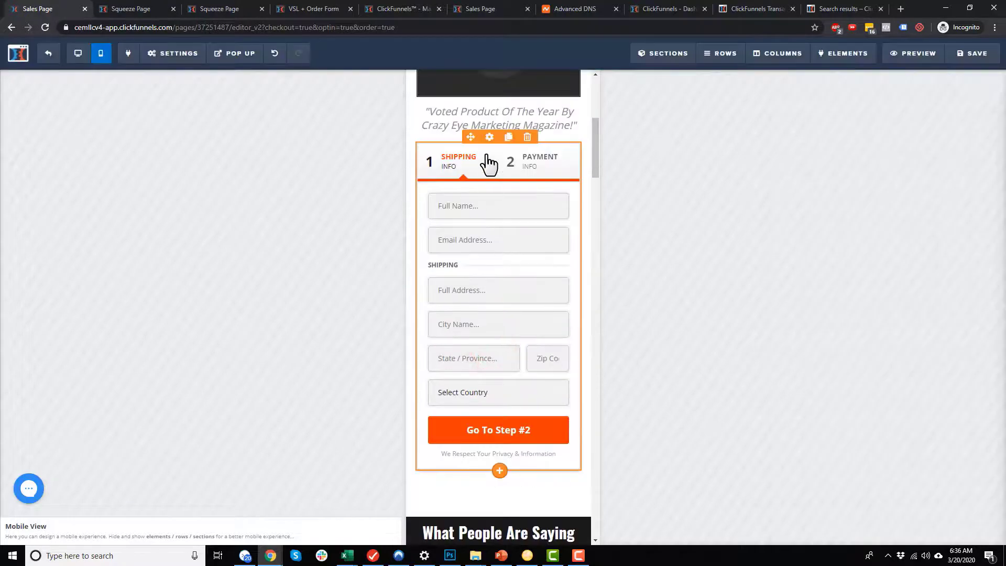
left_click(489, 137)
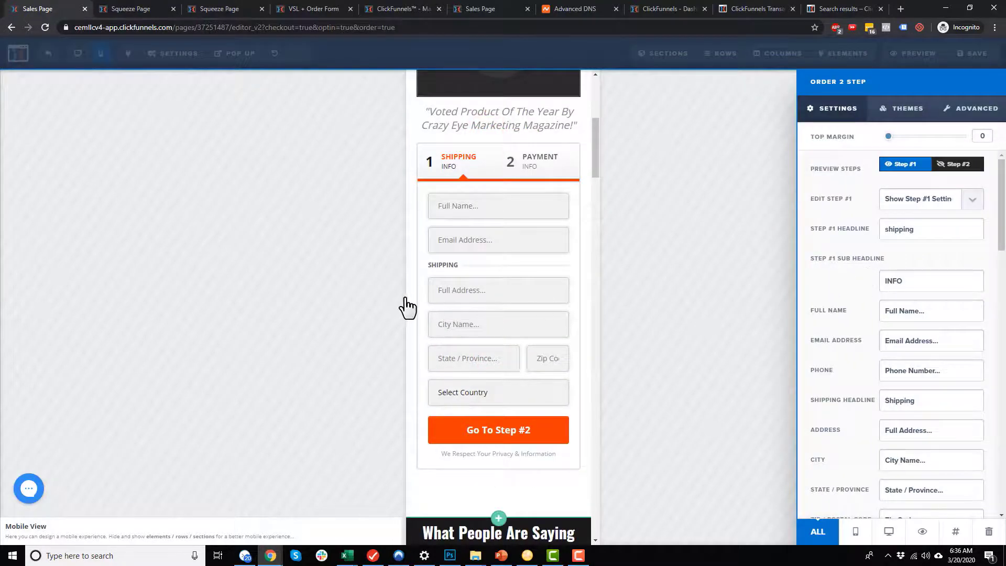
left_click(407, 301)
scroll(512, 325, "down", 7)
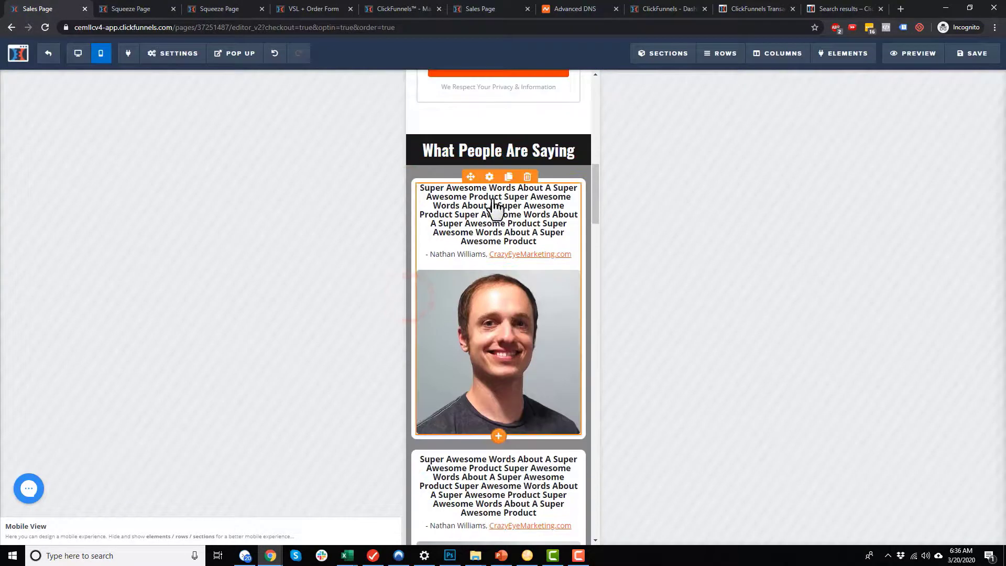
Examine the settings of the first testimonial and the final "Yes! I Want Super Product Now!" button in the mobile view
left_click(489, 176)
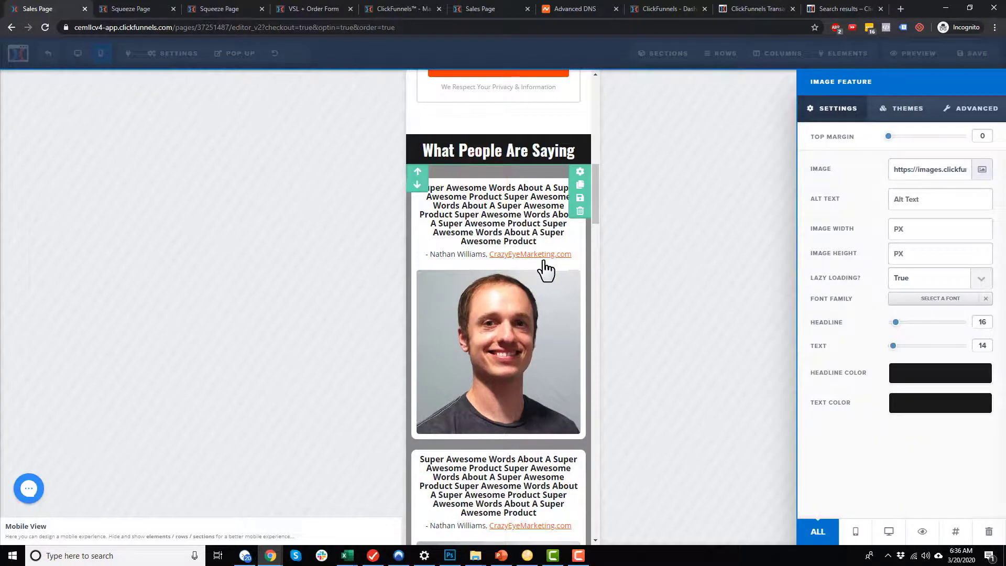
scroll(525, 270, "down", 15)
scroll(519, 288, "down", 10)
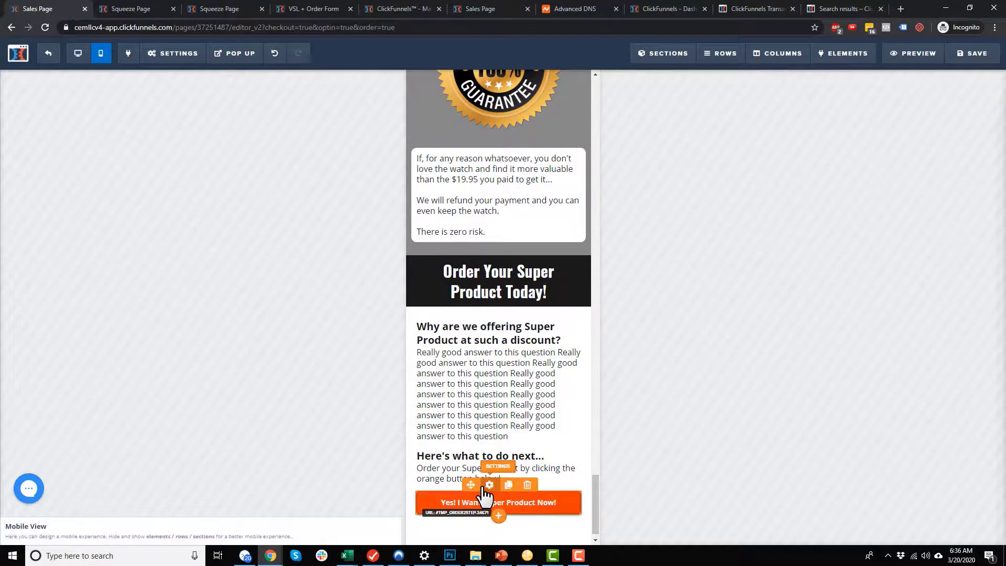
left_click(489, 485)
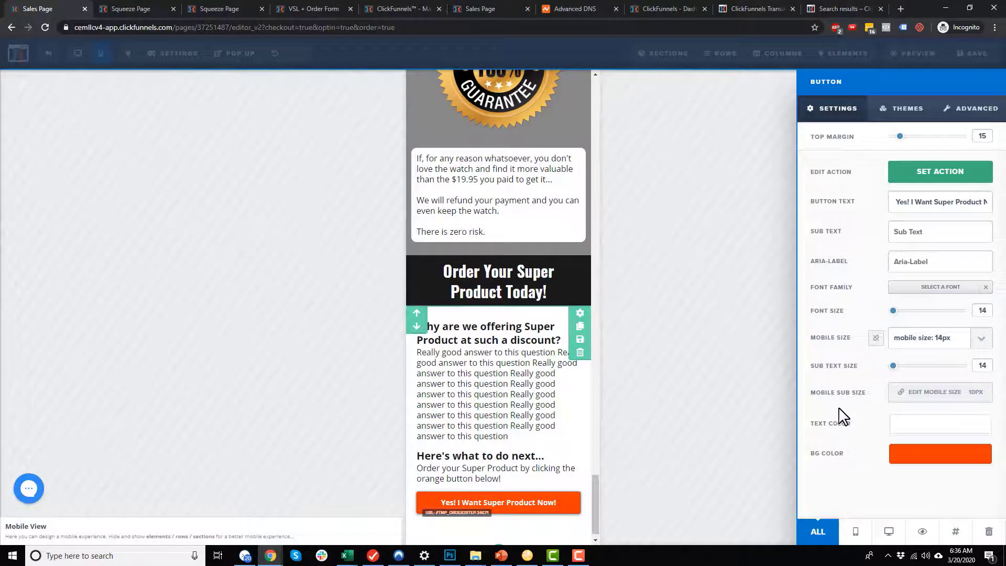
left_click(687, 375)
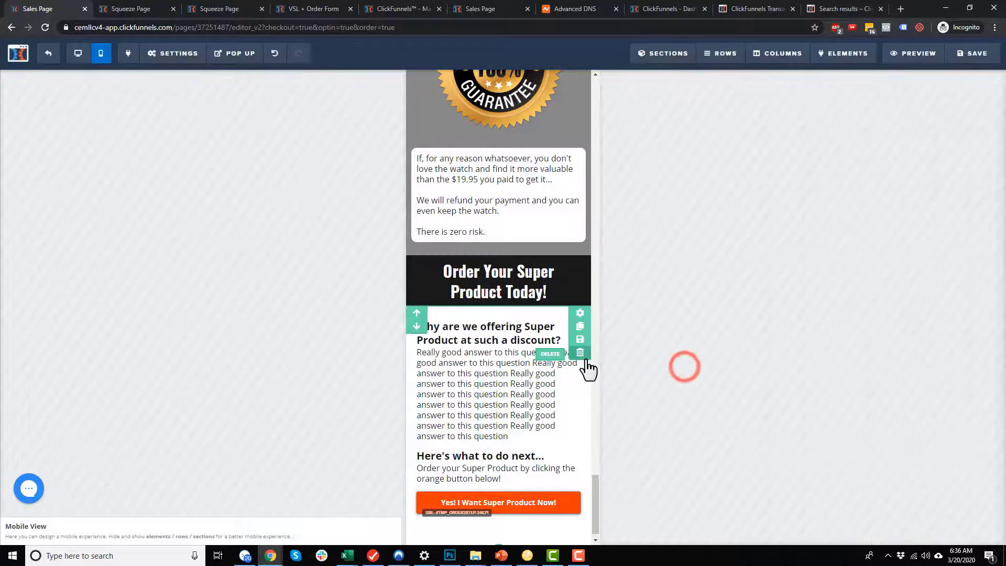
Switch back to the desktop view and review the page from the FAQ section up to the main headline
left_click(81, 56)
scroll(734, 251, "up", 6)
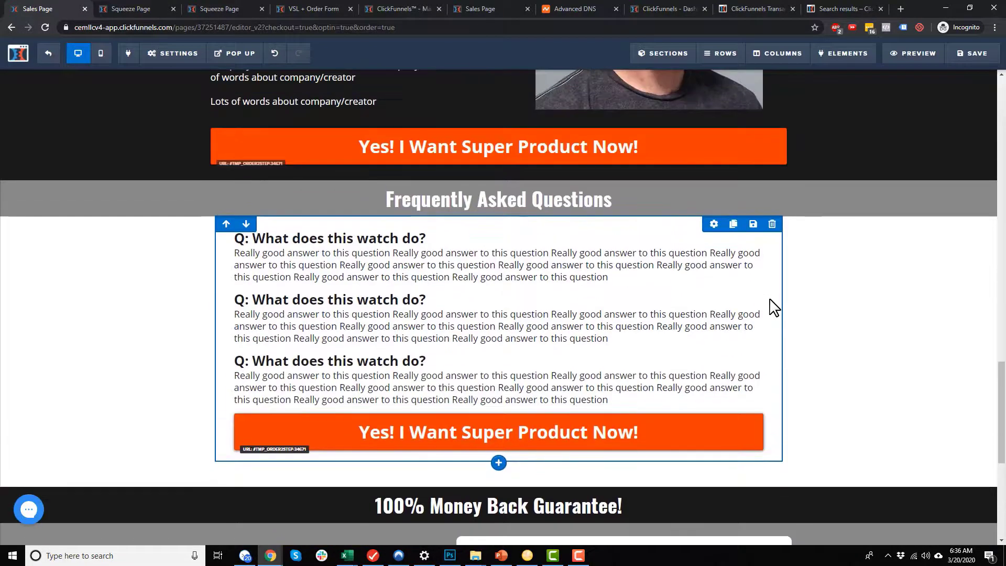
mouse_move(739, 58)
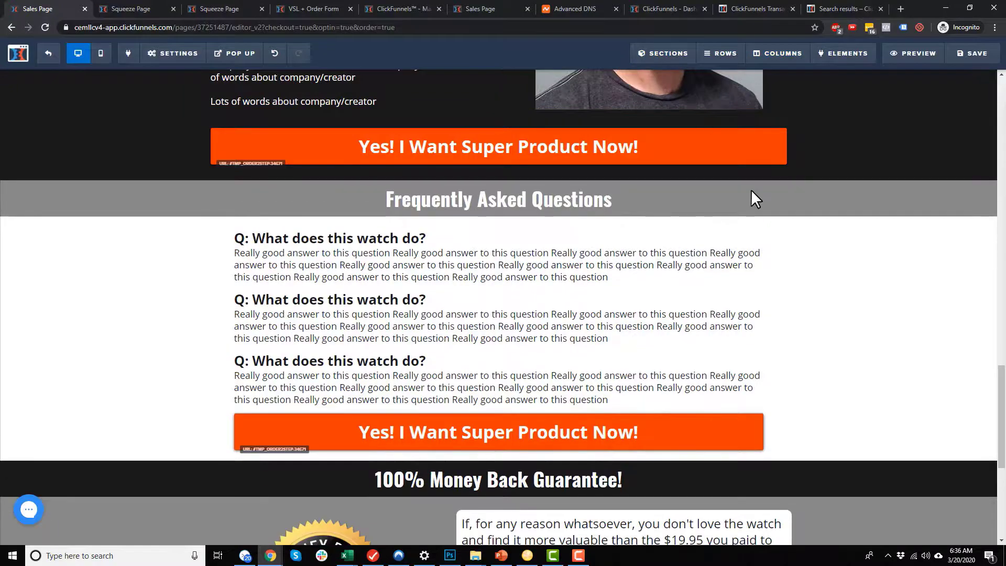
scroll(773, 461, "up", 4)
scroll(773, 461, "up", 20)
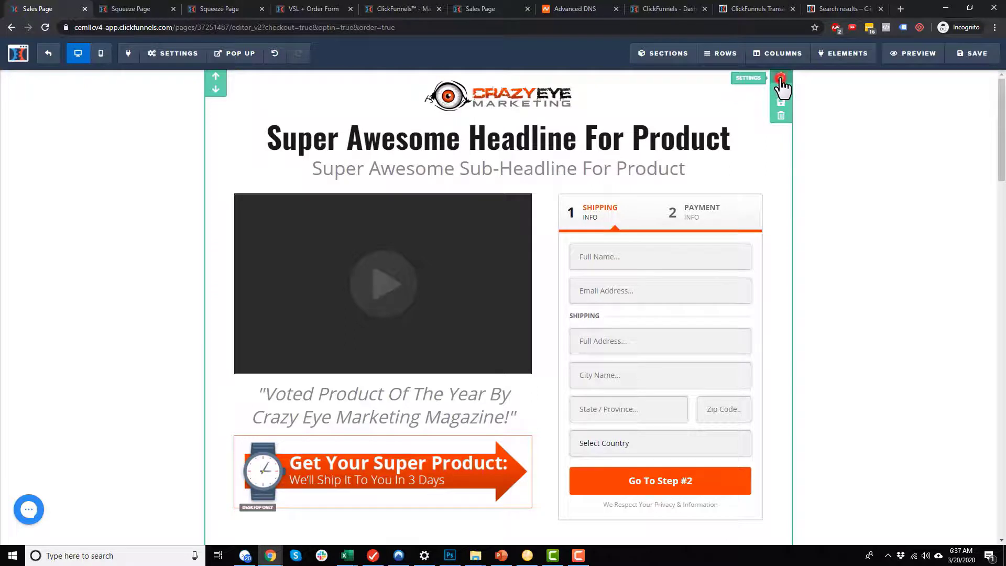
Try mobile-only and desktop-only visibility on the headline and order form section, returning it to mobile and desktop
left_click(780, 79)
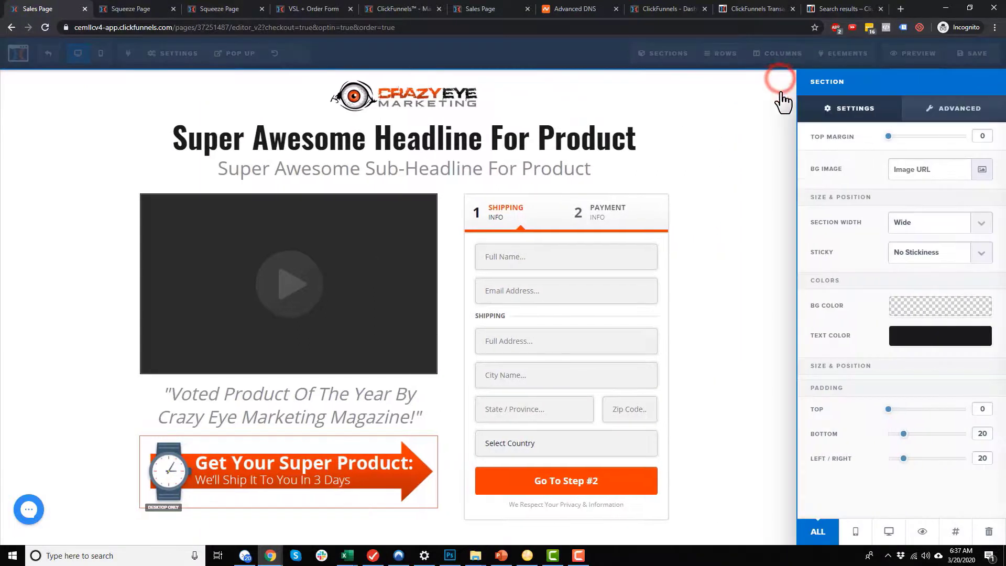
left_click(857, 533)
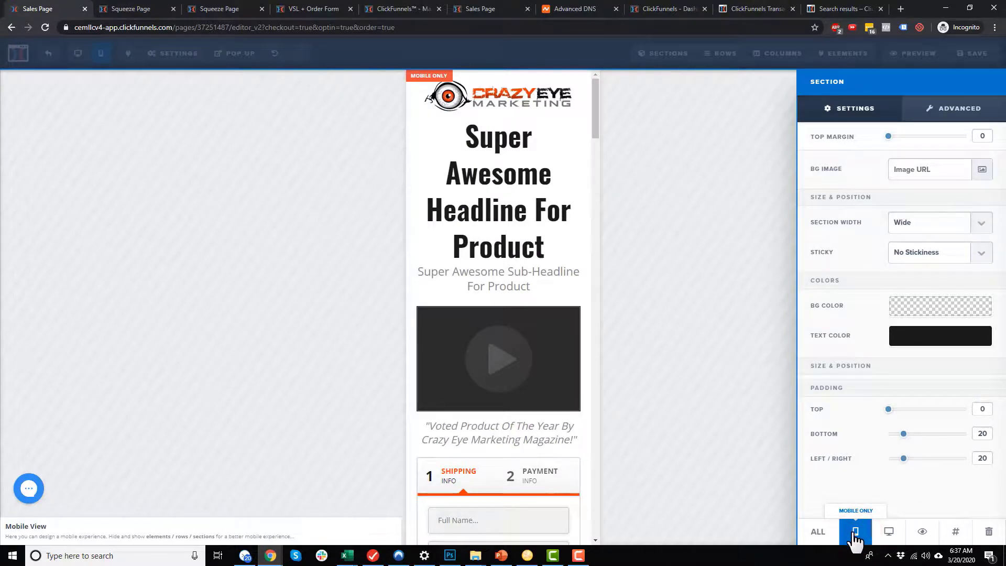
left_click(884, 534)
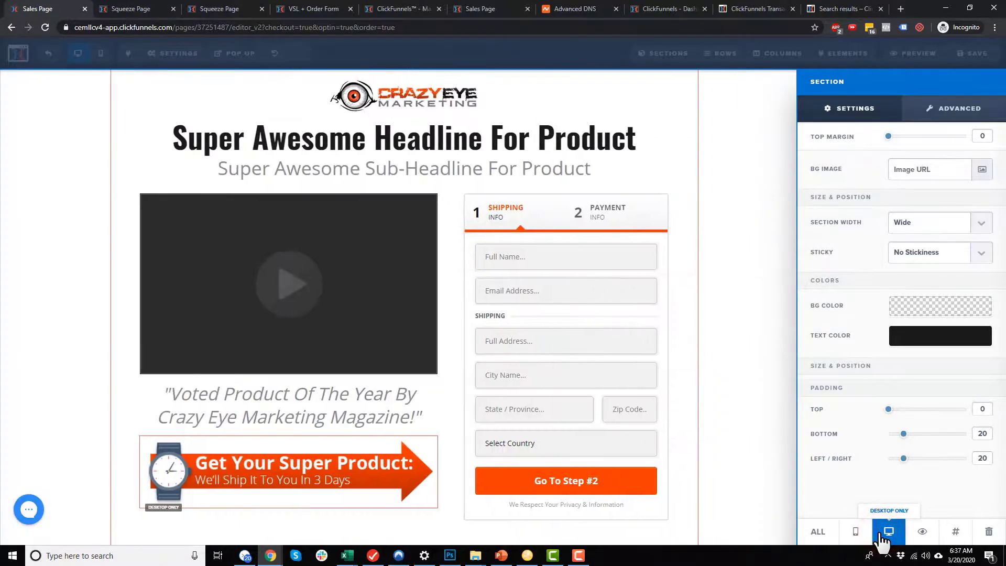
left_click(856, 533)
left_click(891, 537)
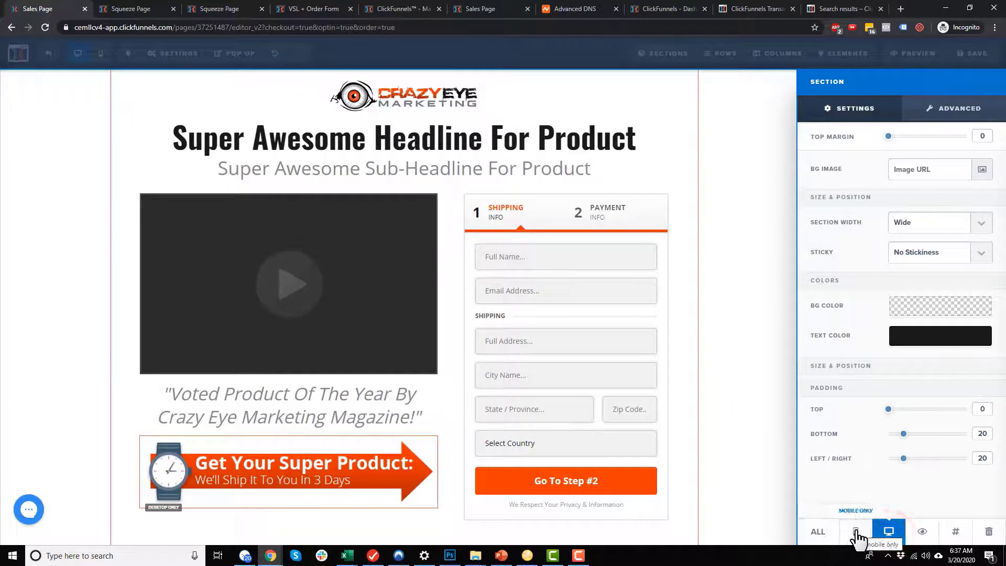
left_click(818, 533)
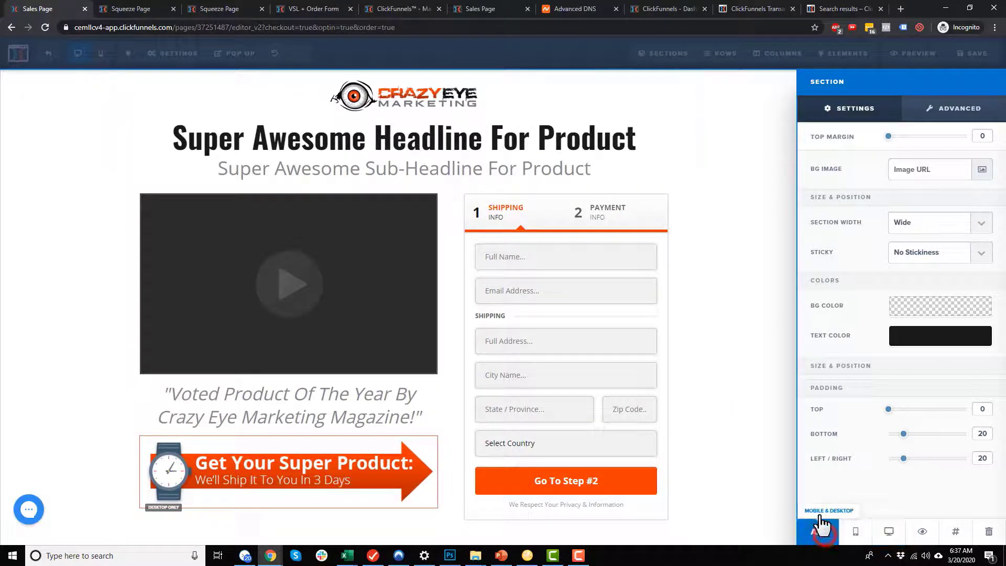
left_click(768, 409)
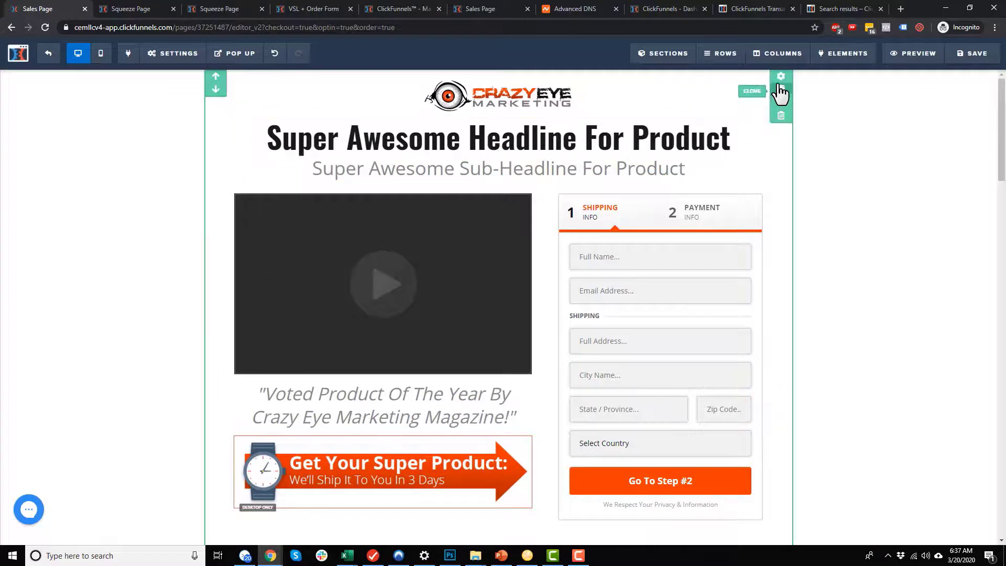
Clone the headline and order form section and make the original section desktop only
left_click(784, 93)
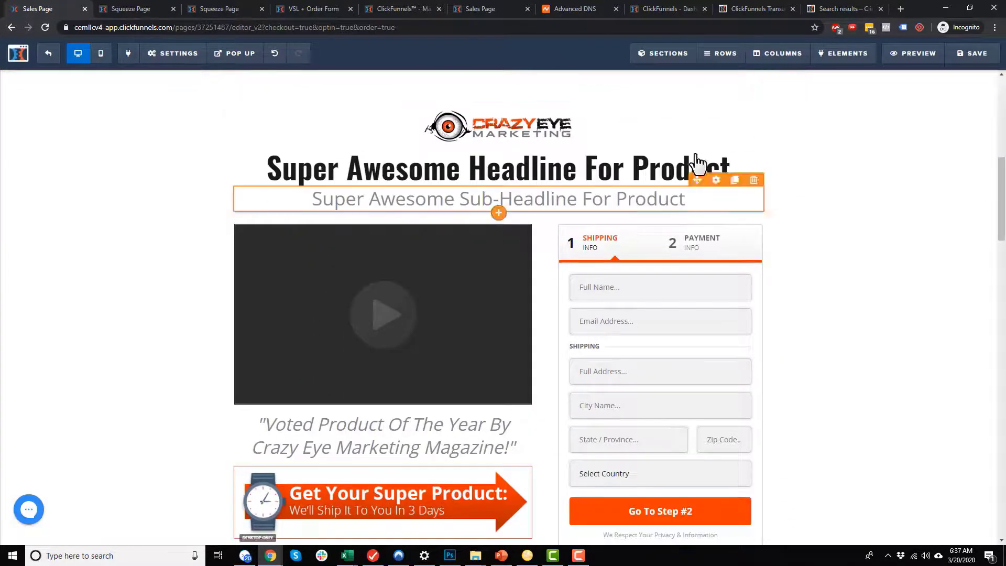
scroll(781, 293, "up", 1)
scroll(758, 301, "up", 7)
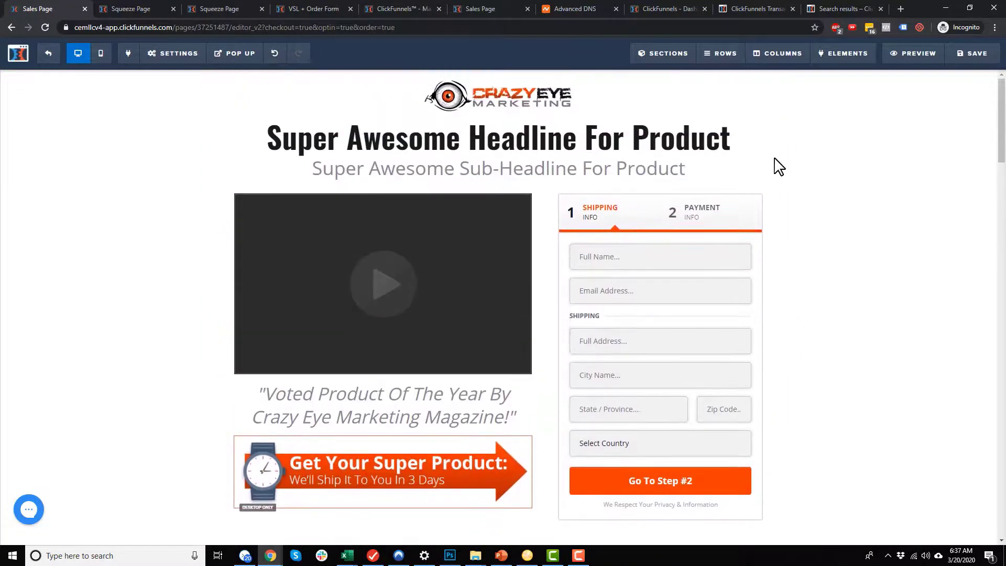
left_click(781, 77)
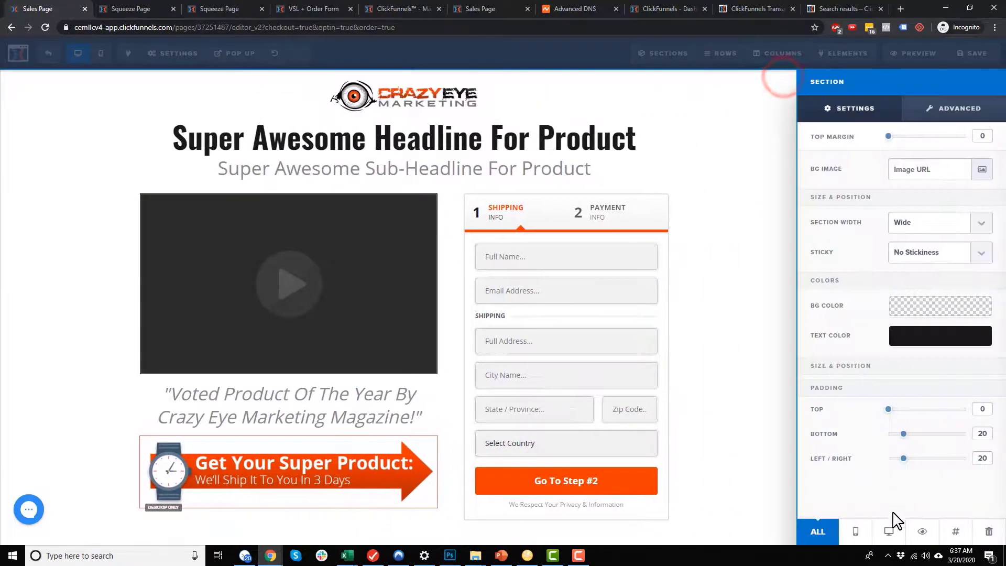
left_click(890, 531)
left_click(755, 373)
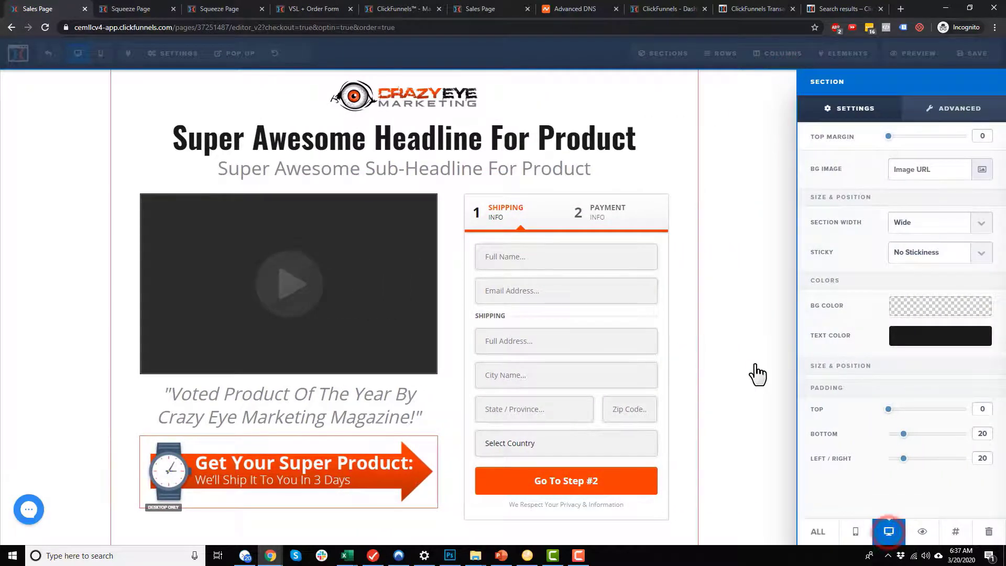
Make the cloned headline and order form section mobile only
scroll(650, 348, "down", 5)
scroll(661, 346, "down", 3)
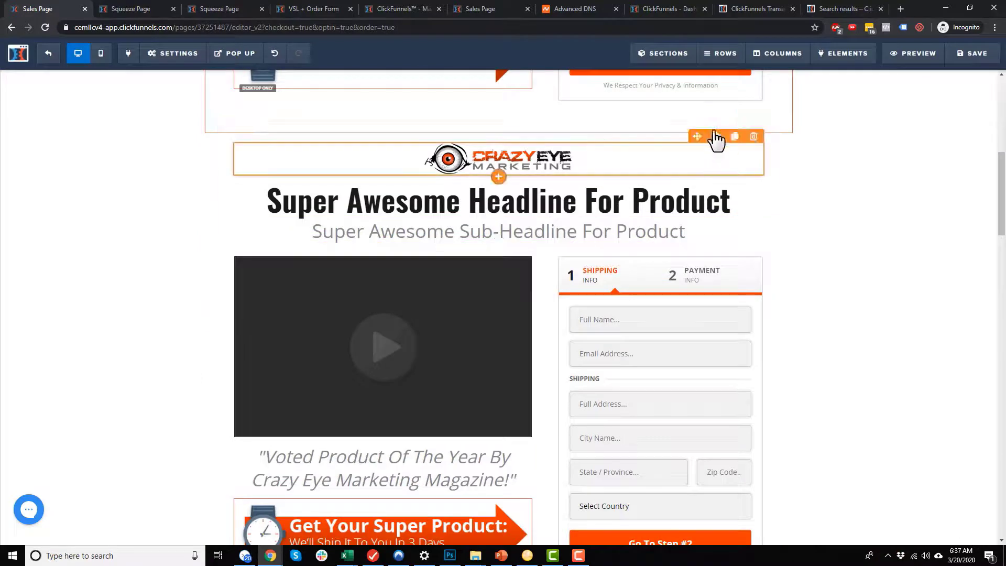
left_click(782, 138)
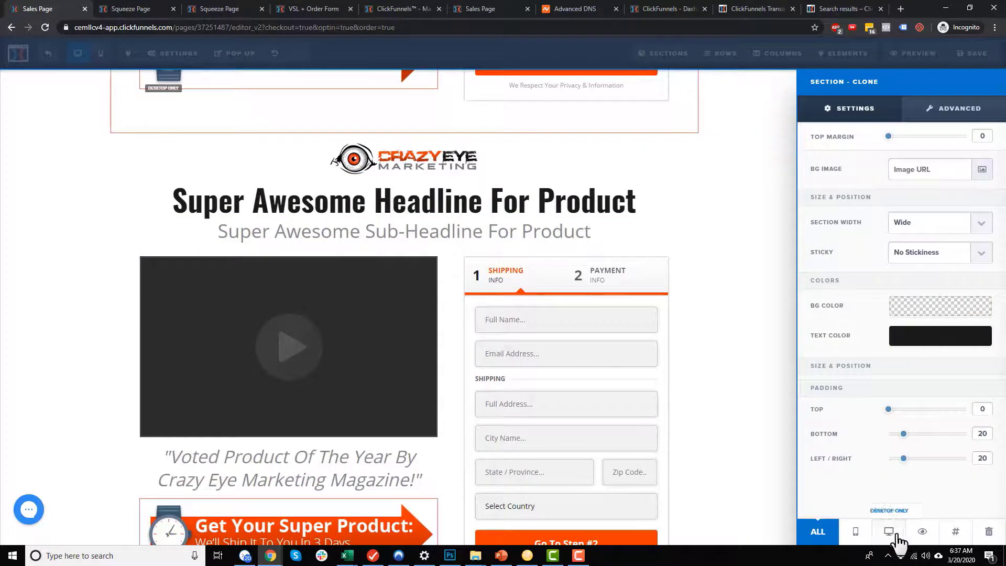
left_click(856, 532)
left_click(683, 224)
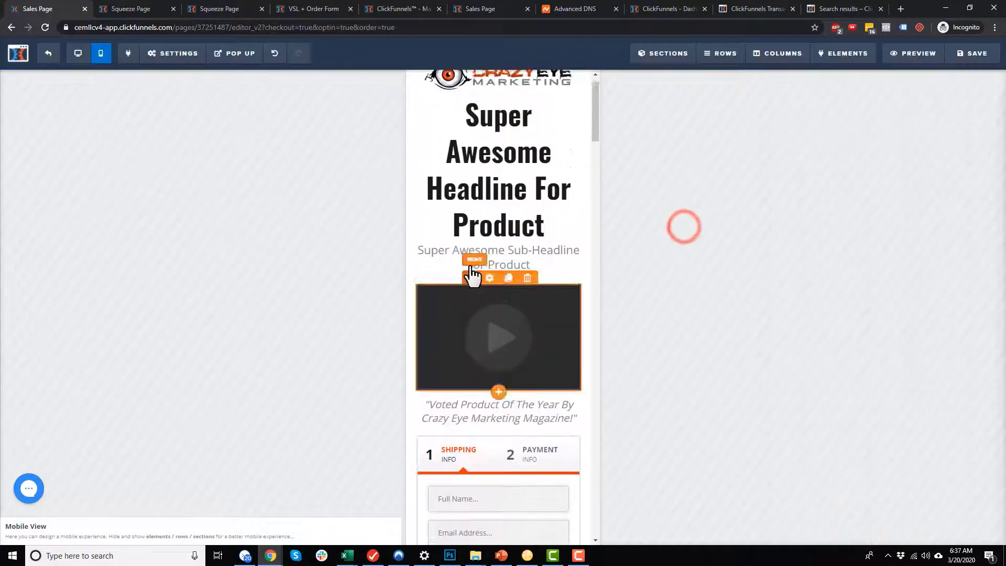
Set the mobile-only section's main headline to font size 14 and mobile size 43px
left_click(490, 110)
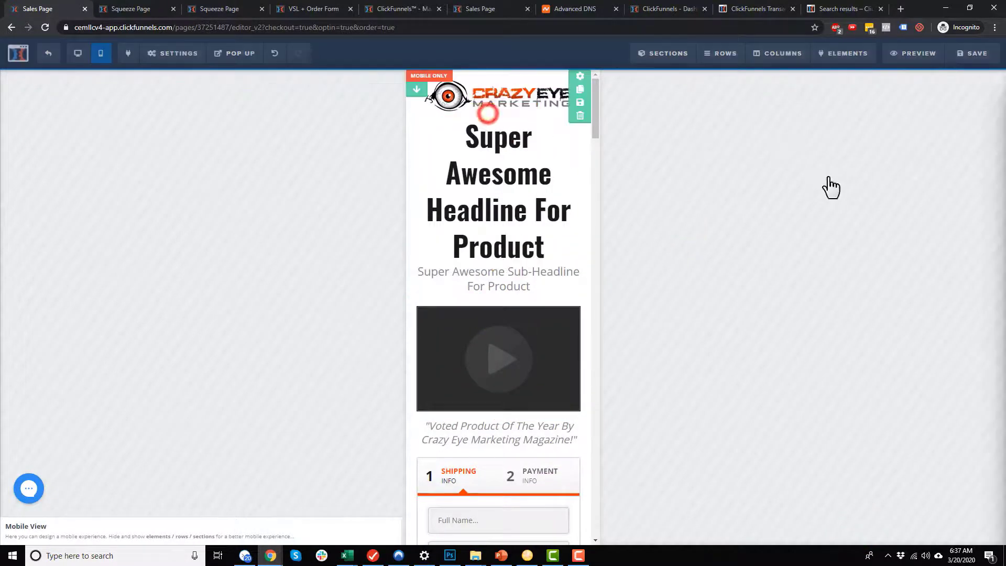
left_click_drag(943, 188, 897, 189)
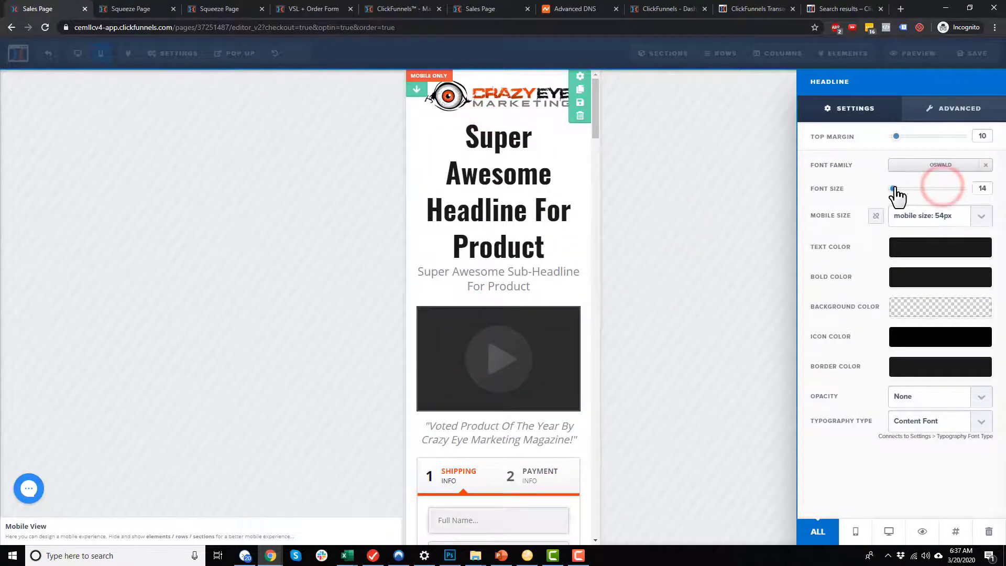
left_click(918, 213)
left_click(946, 312)
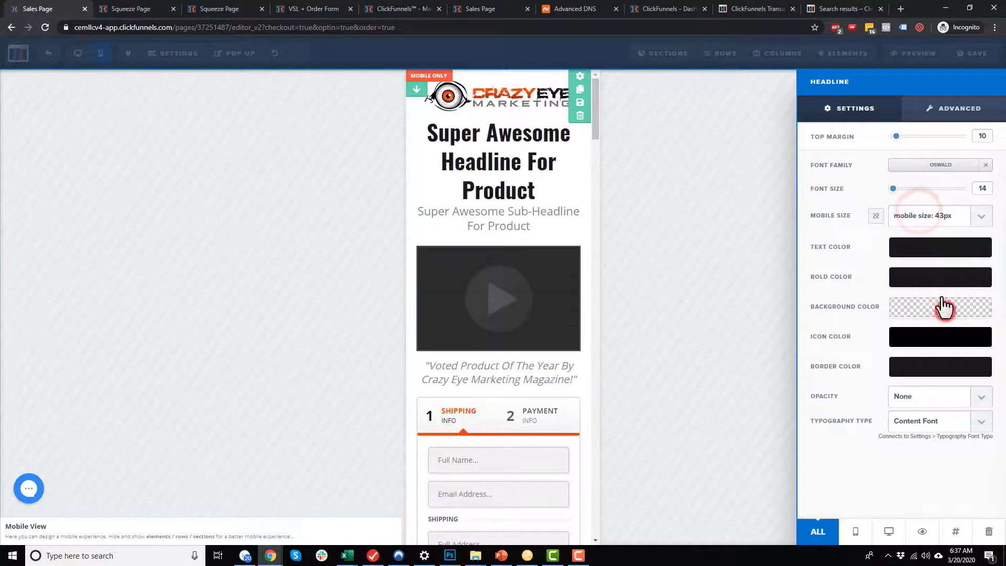
left_click(668, 241)
Move the two-step order form above the video in the mobile-only section
scroll(463, 343, "down", 1)
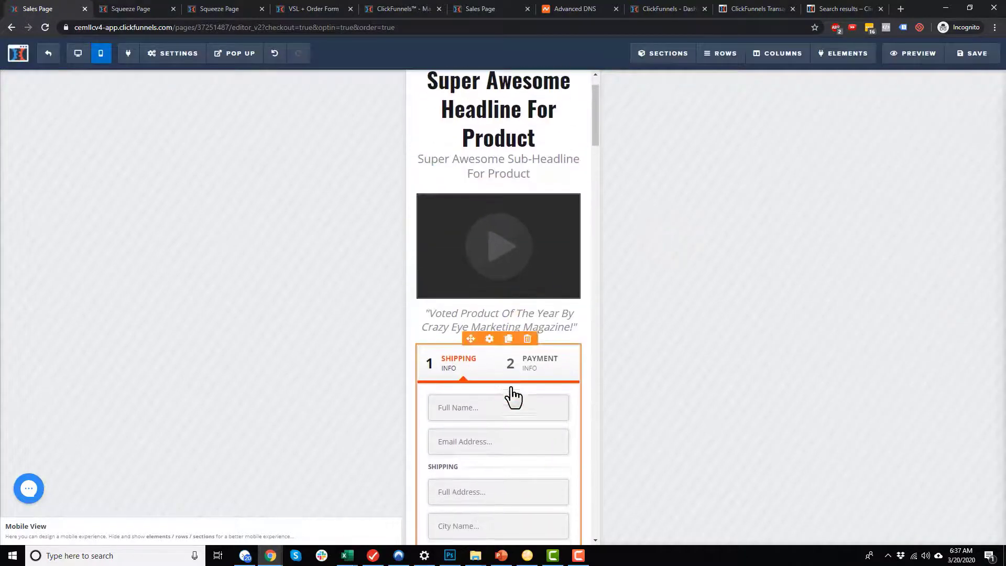
left_click_drag(493, 352, 502, 191)
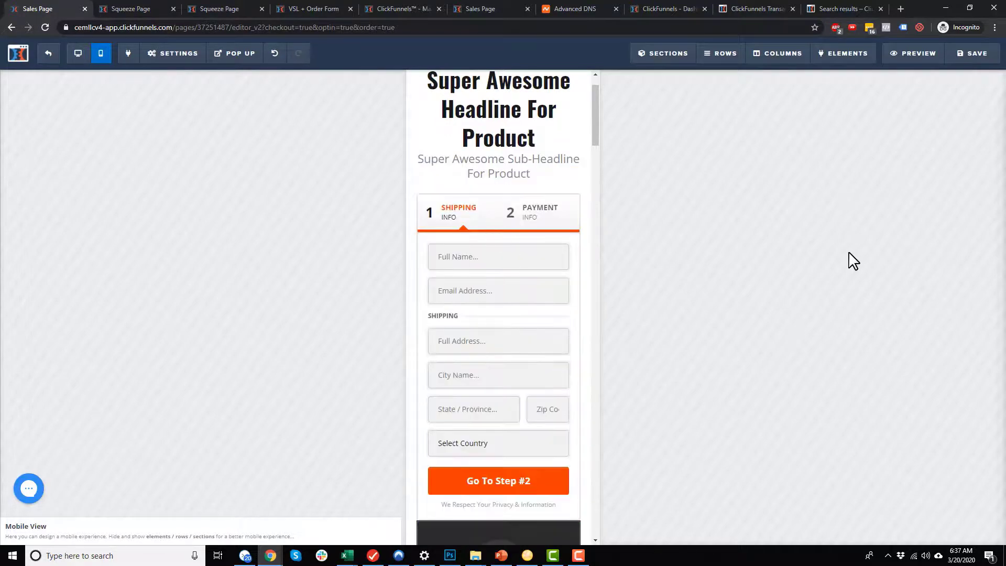
scroll(509, 181, "up", 1)
scroll(508, 181, "up", 1)
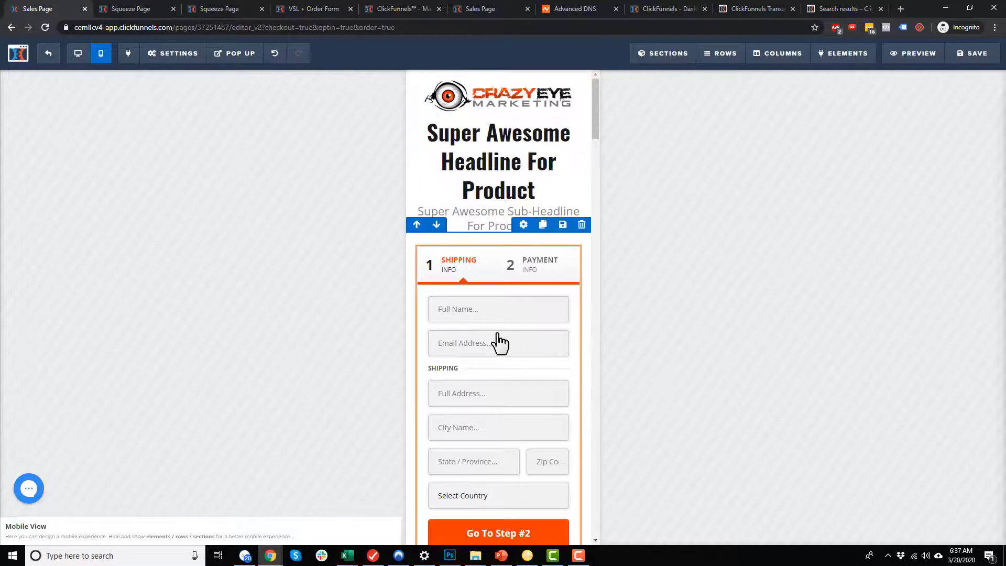
scroll(499, 341, "down", 2)
Try mobile-only and desktop-only visibility on the desktop section's headline row, returning it to mobile and desktop
left_click(78, 53)
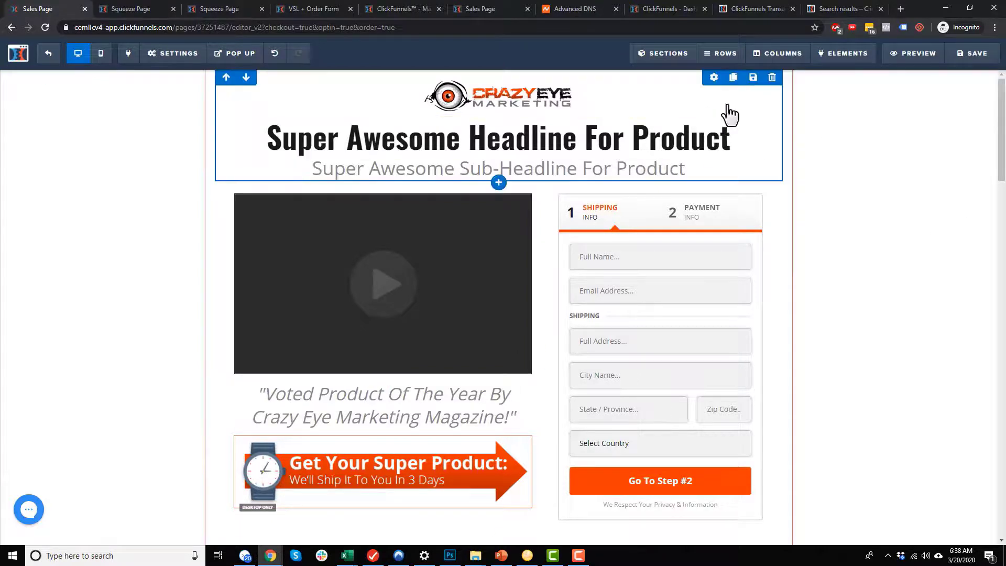
left_click(714, 77)
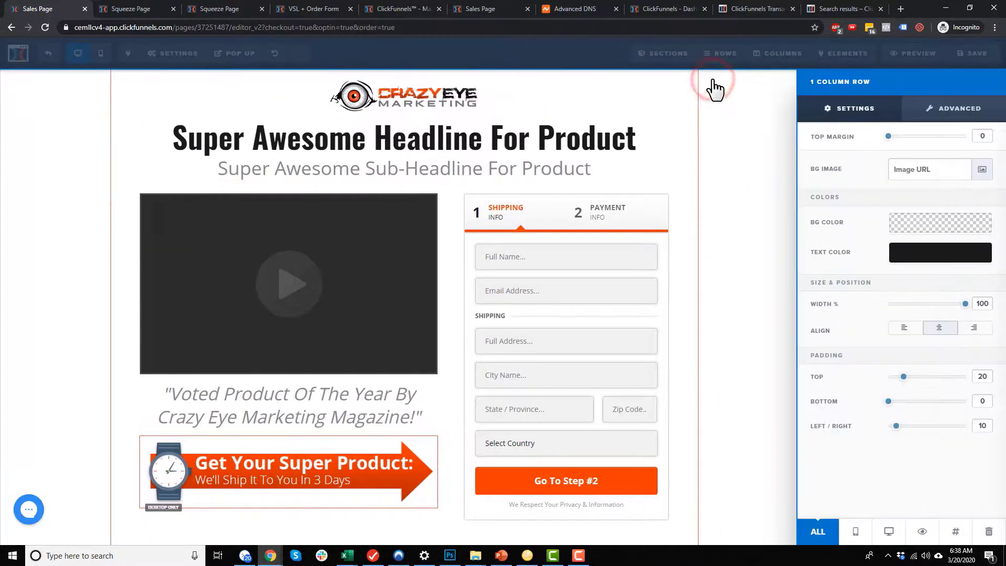
left_click(858, 534)
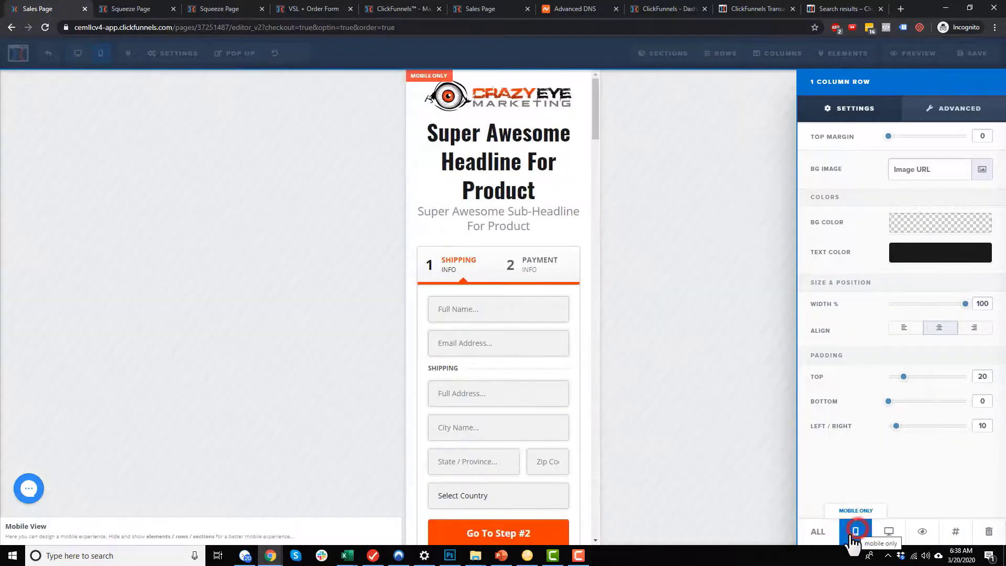
left_click(892, 534)
left_click(821, 537)
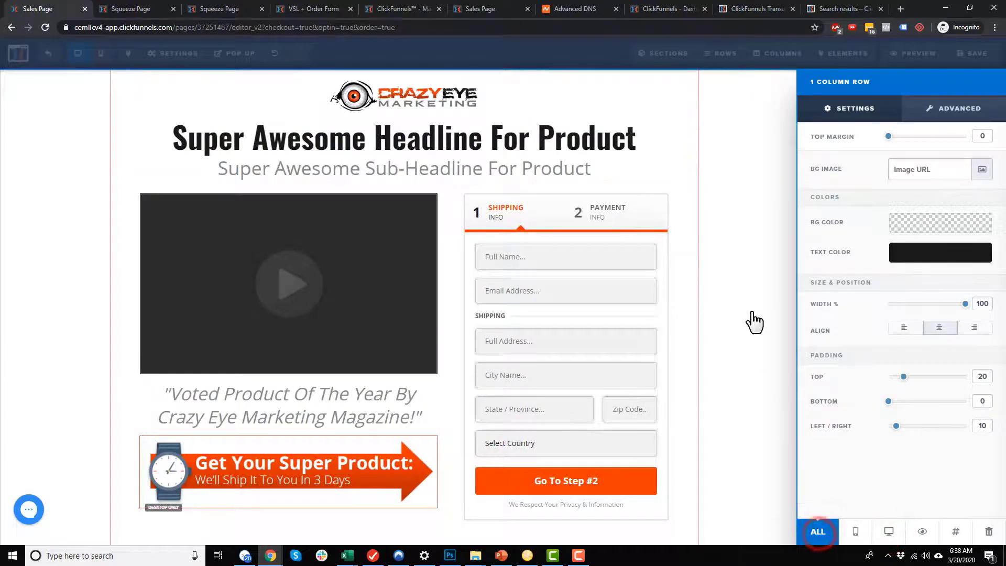
left_click(751, 311)
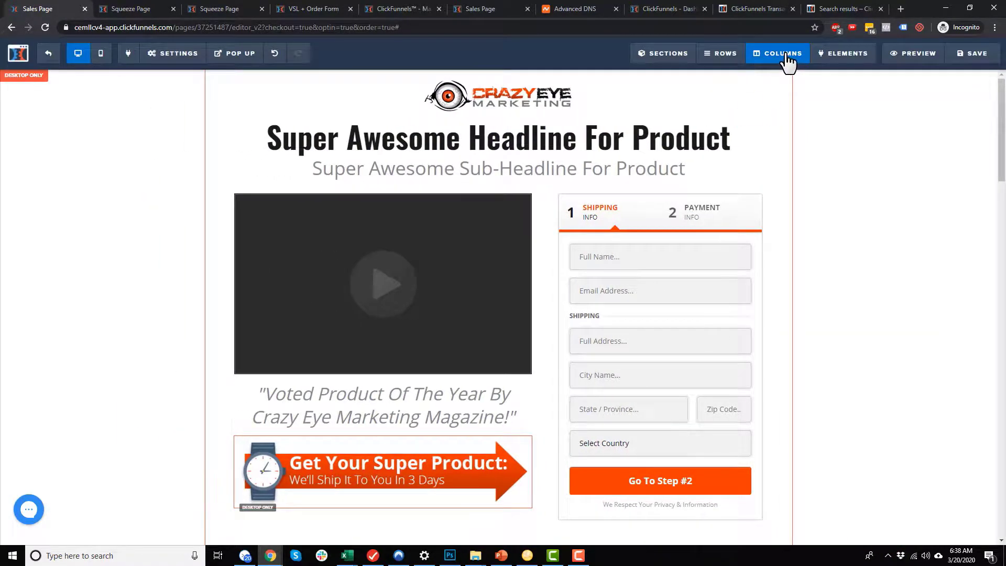
Examine the page's column settings and try mobile-only and desktop-only visibility on a first column, returning it to mobile and desktop
left_click(784, 52)
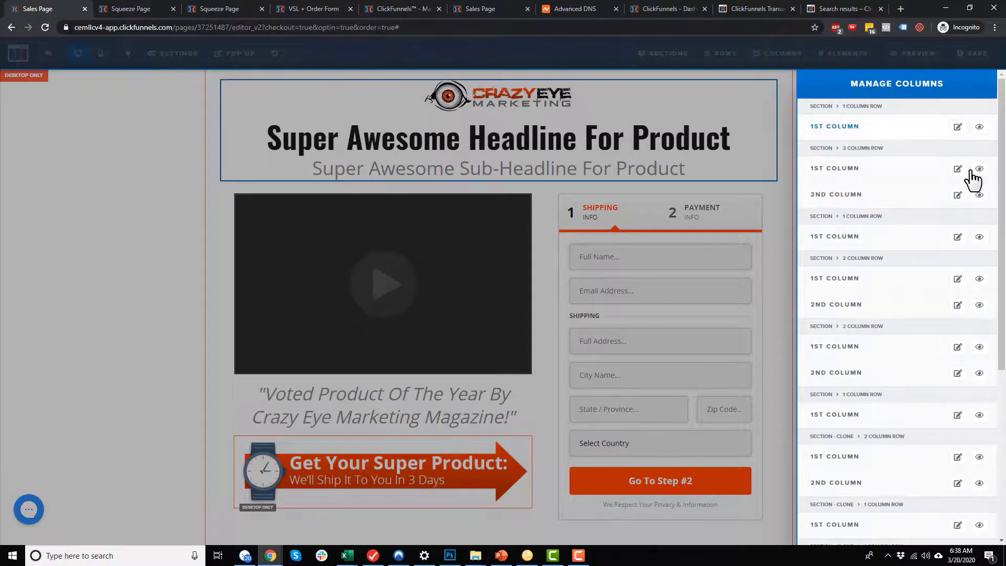
left_click(961, 173)
scroll(875, 332, "down", 8)
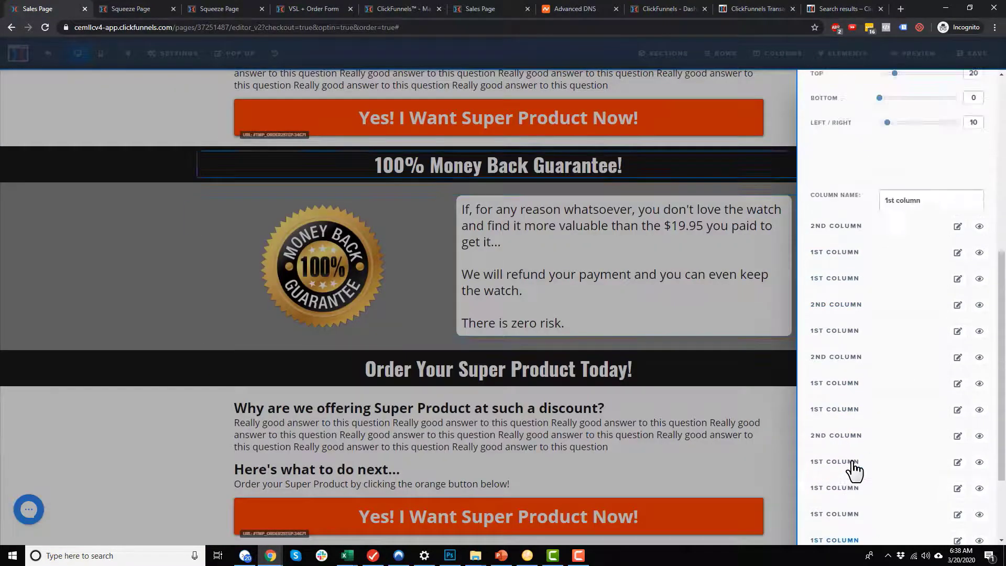
left_click(859, 461)
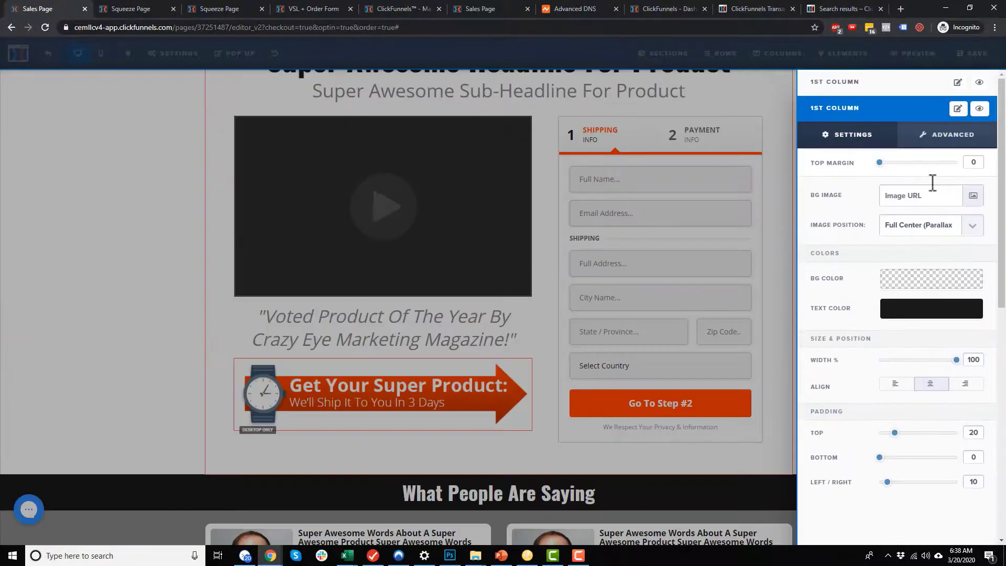
left_click(946, 136)
left_click(846, 137)
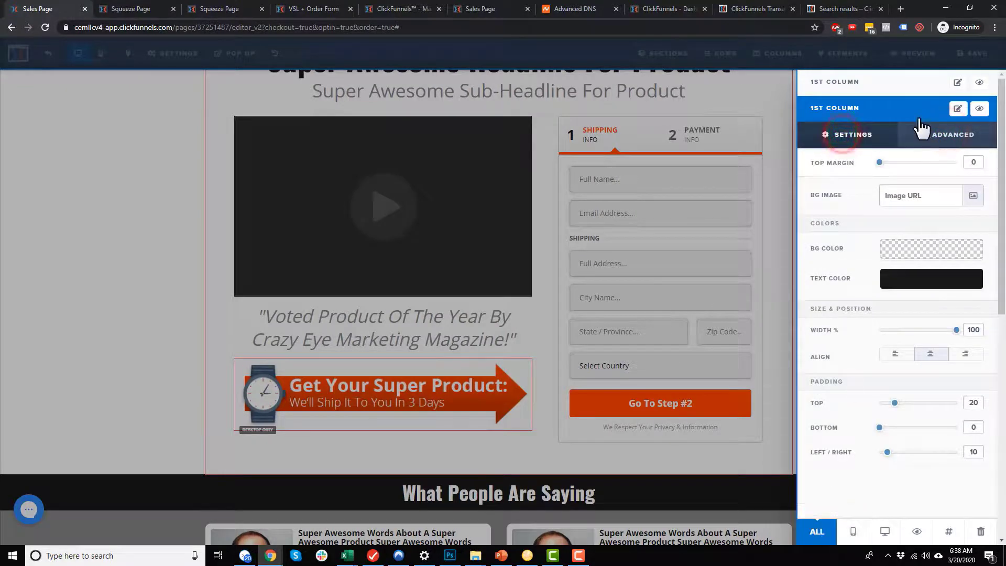
left_click(853, 533)
left_click(885, 532)
left_click(818, 532)
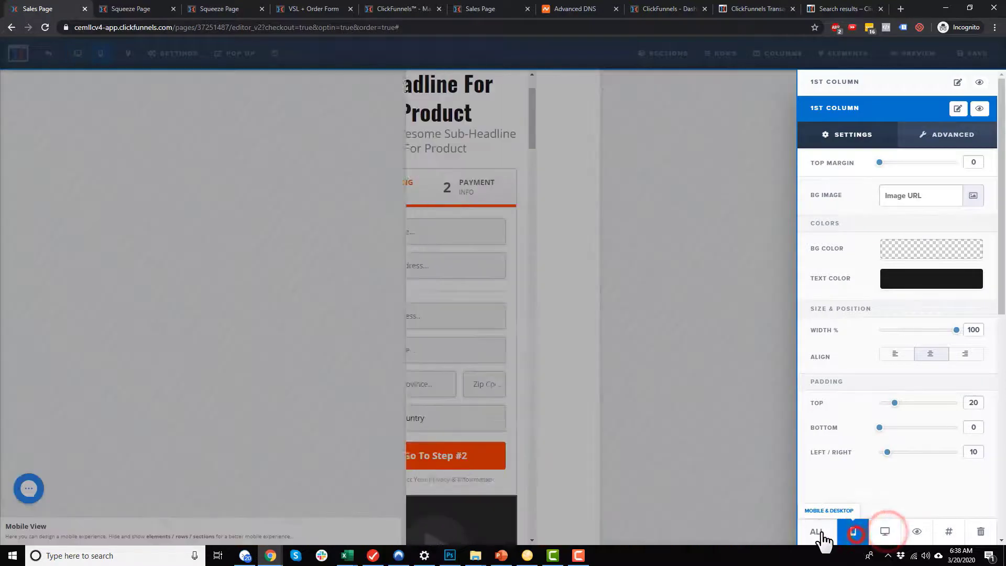
left_click(747, 299)
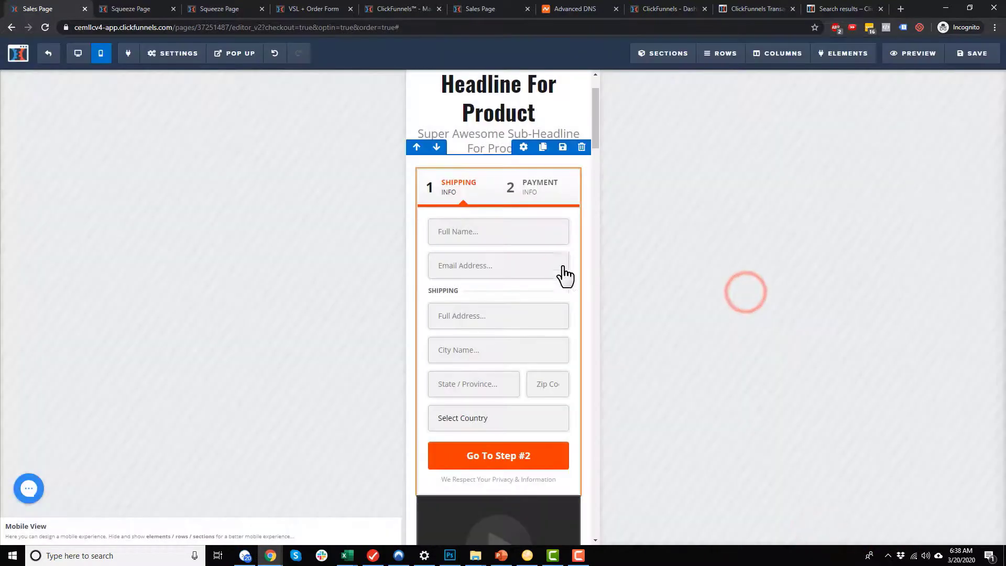
scroll(566, 267, "up", 2)
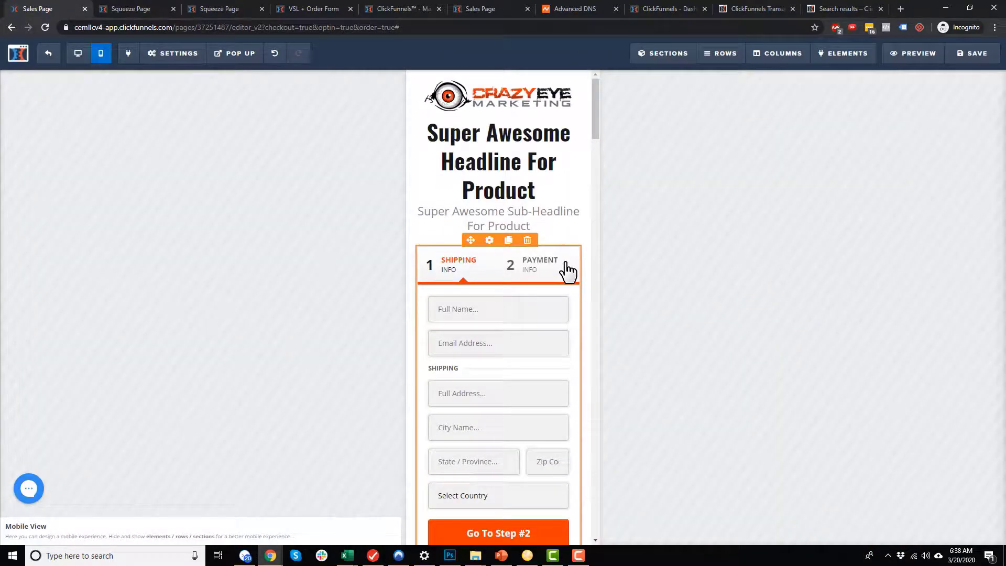
Return to the desktop view and change the title of the watch image beside the product intro to Watch
left_click(78, 52)
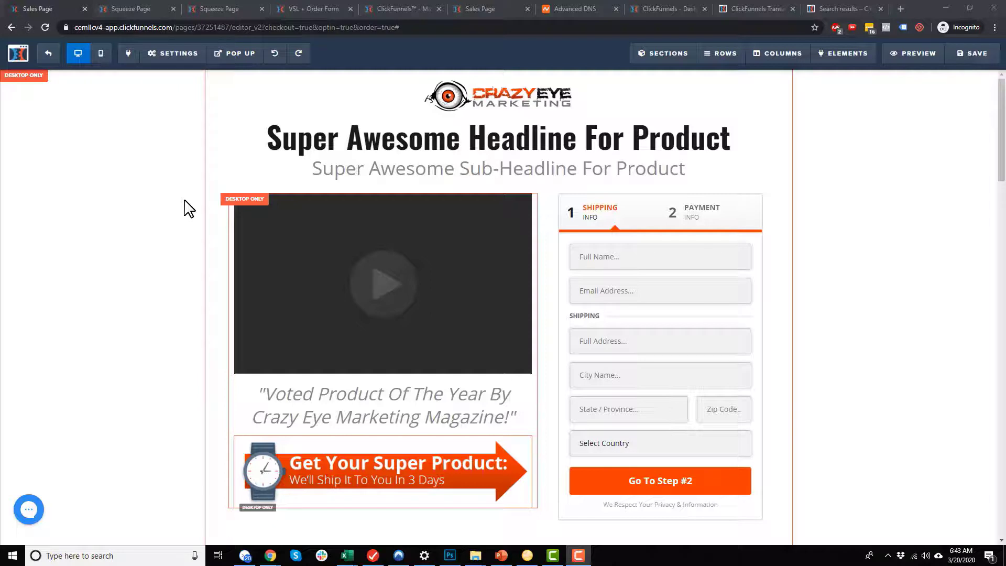
scroll(122, 254, "down", 6)
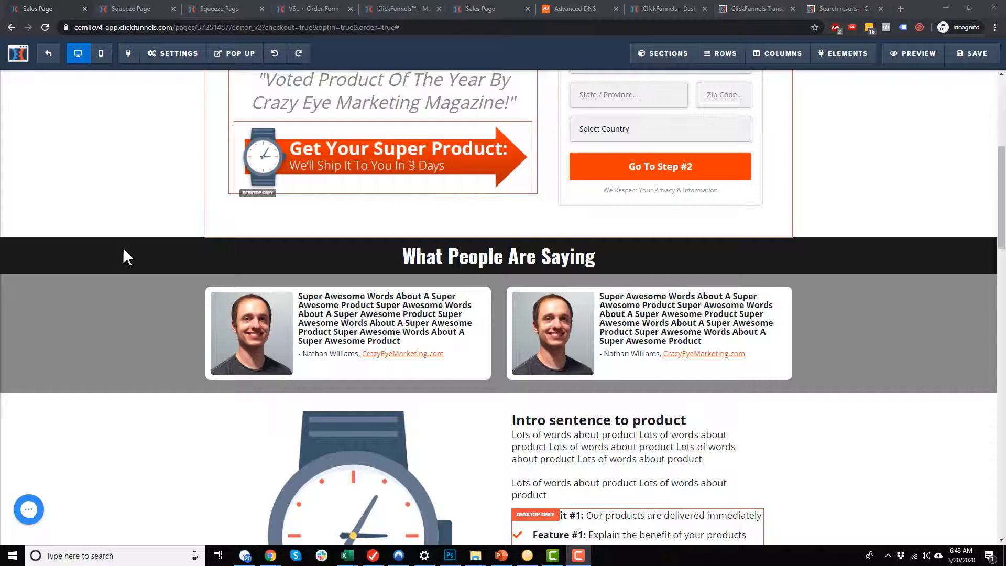
scroll(110, 257, "down", 6)
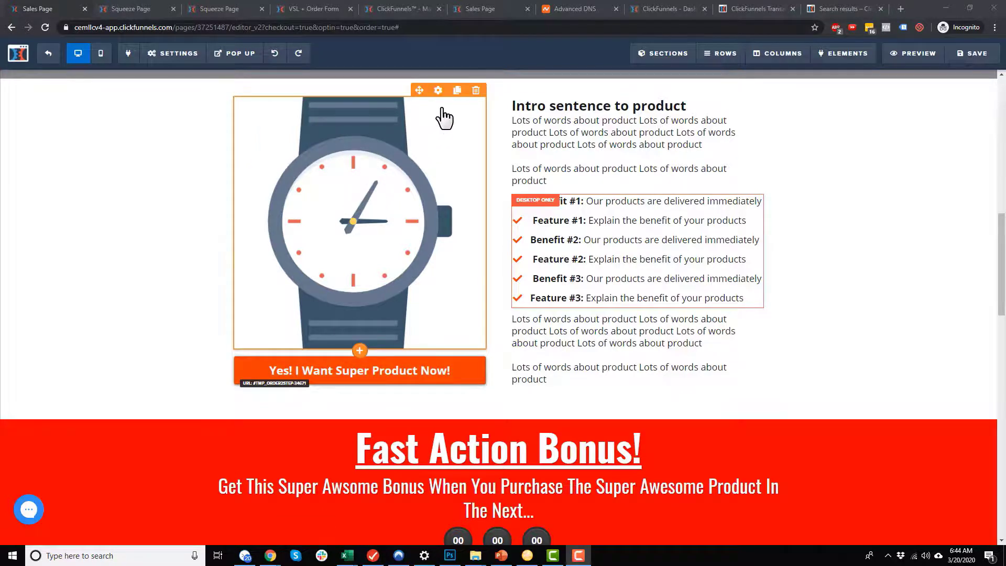
left_click(439, 91)
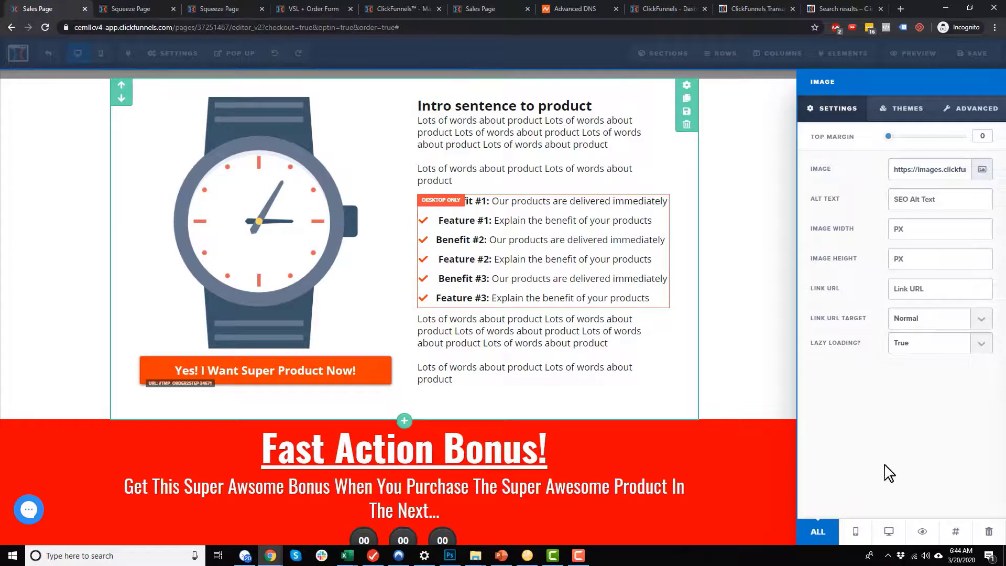
left_click(955, 533)
left_click(480, 178)
double_click(481, 178)
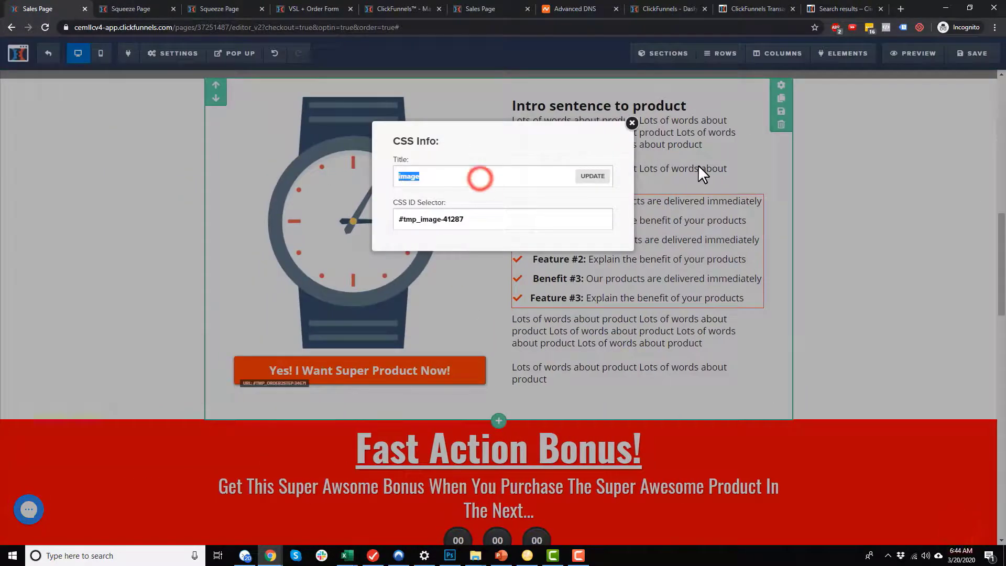
type("Watch")
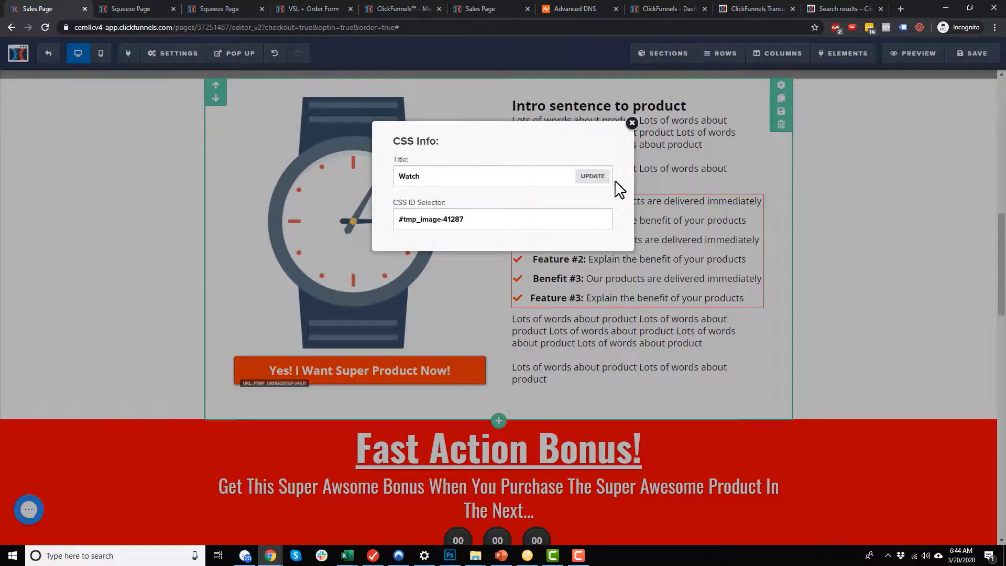
left_click(599, 178)
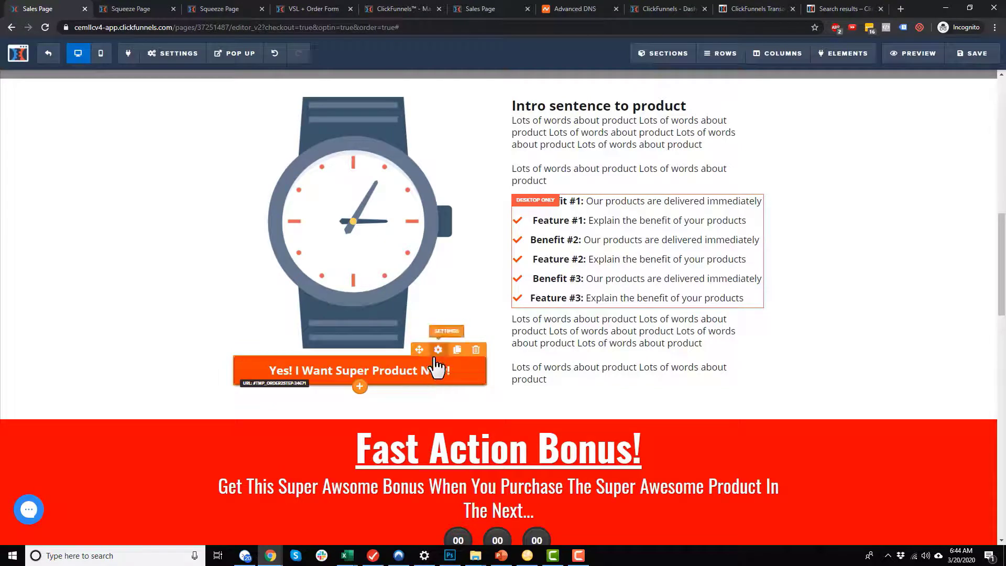
Change the action of the "Yes! I Want Super Product Now!" button below the watch image to Show / Hide Action
left_click(438, 350)
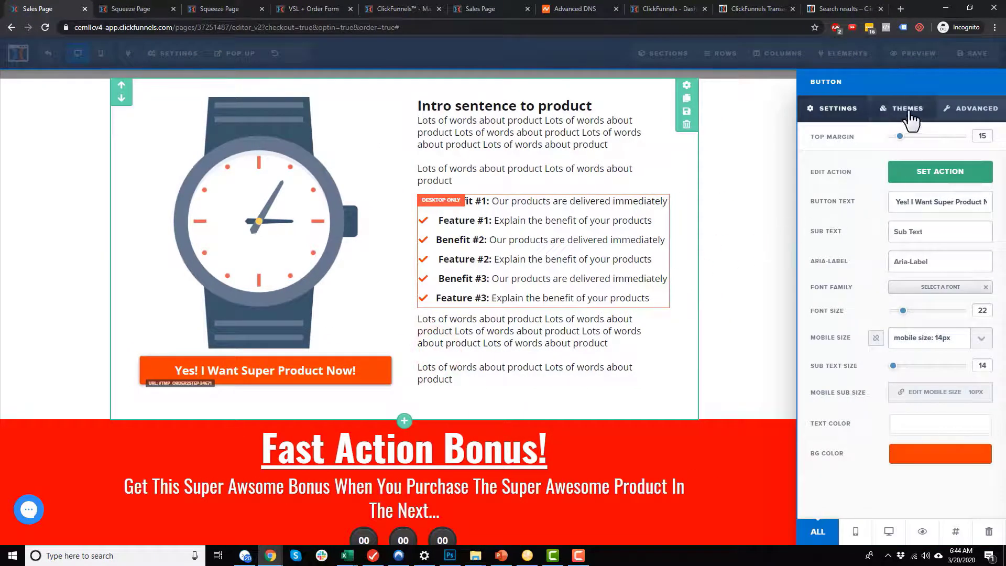
left_click(933, 178)
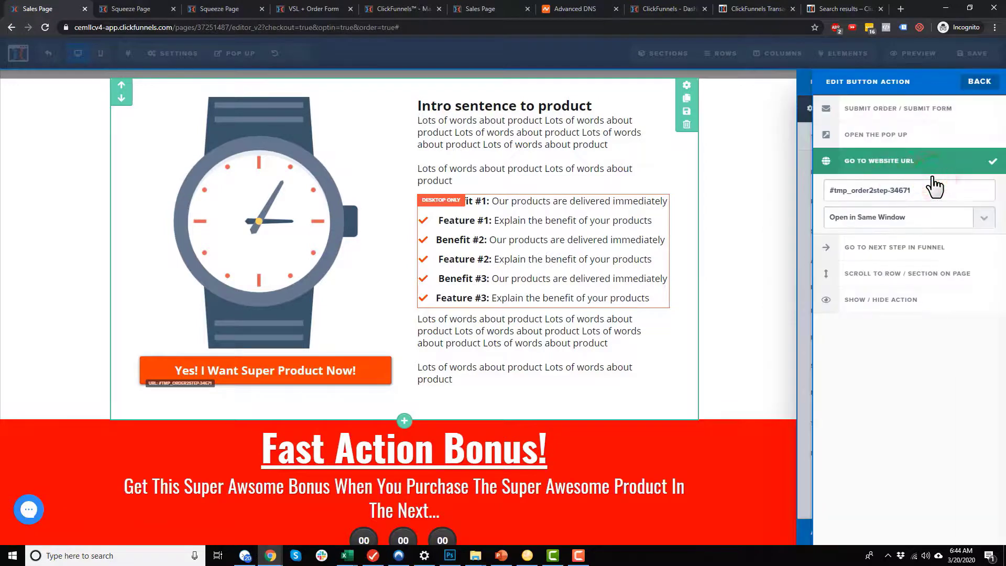
left_click(885, 308)
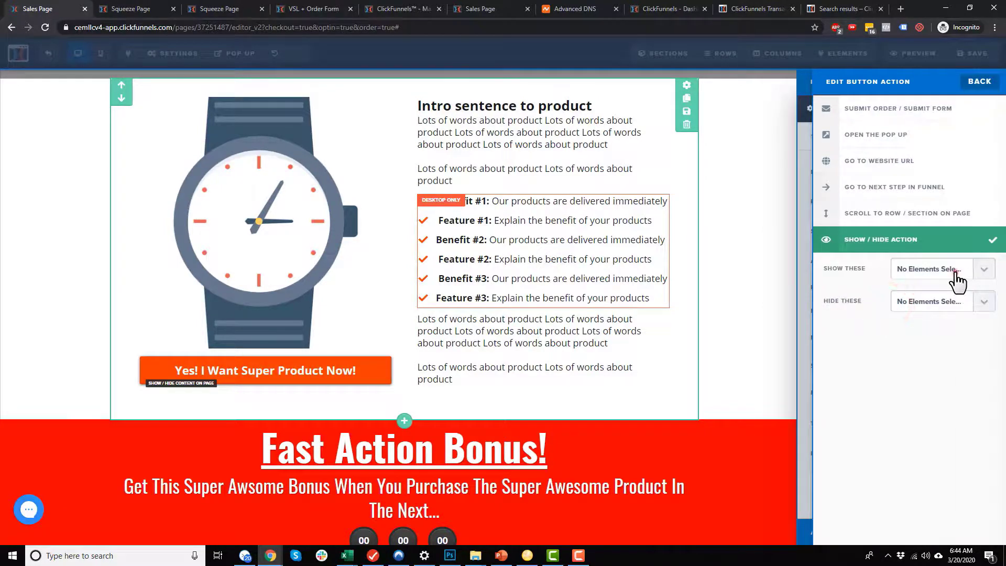
Choose the watch image as the element the button shows, leaving no elements selected for hiding
left_click(967, 272)
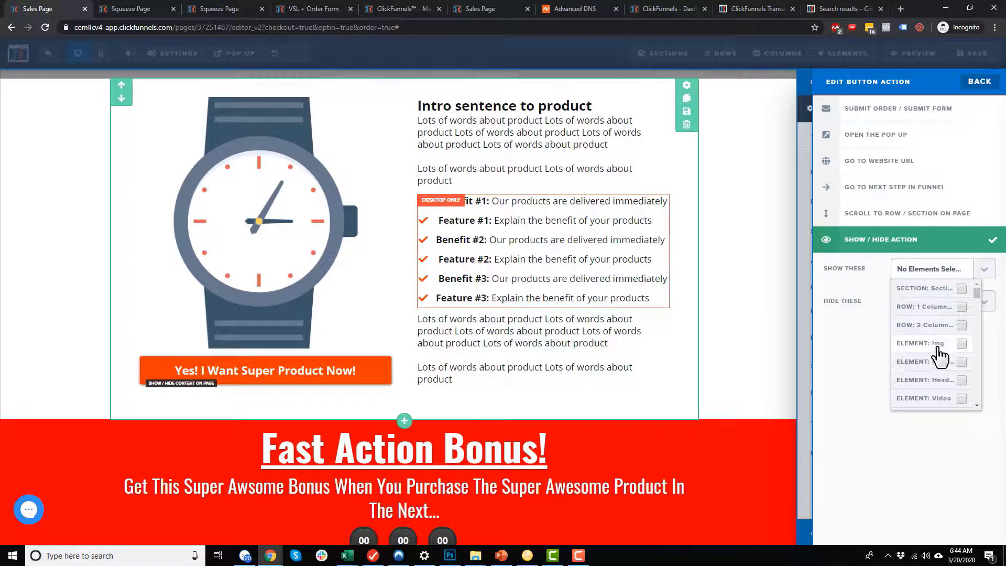
scroll(938, 356, "down", 3)
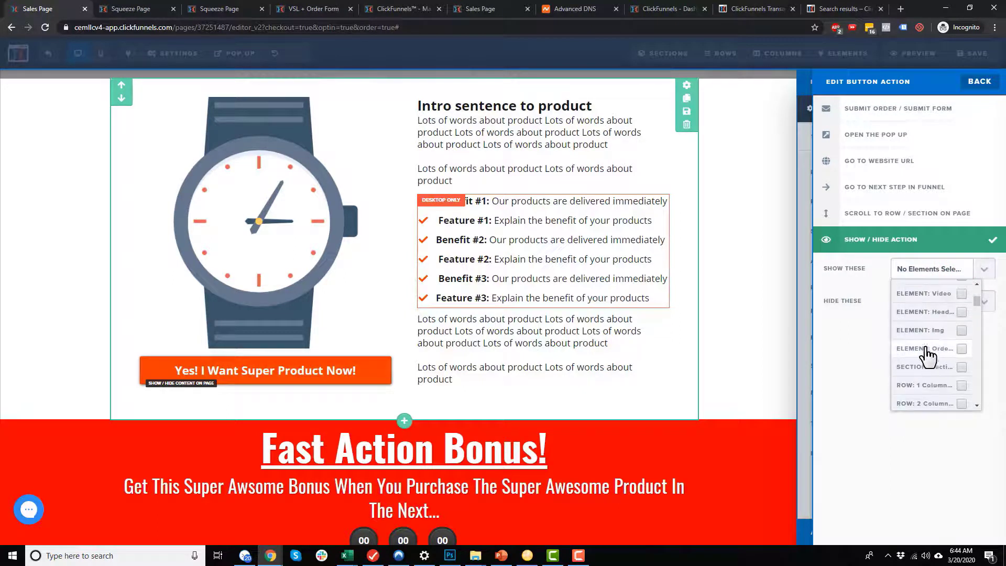
scroll(934, 355, "down", 3)
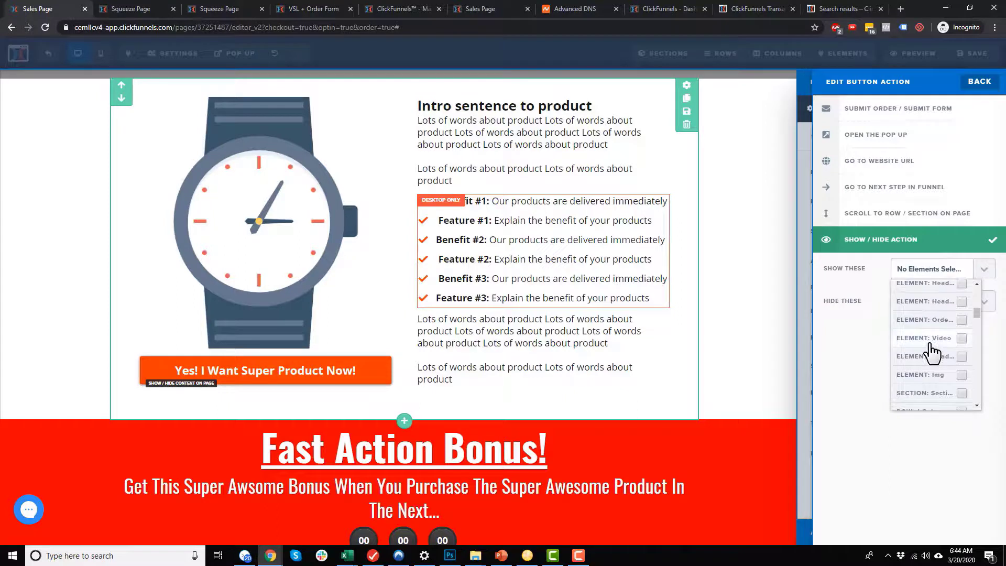
scroll(933, 356, "down", 4)
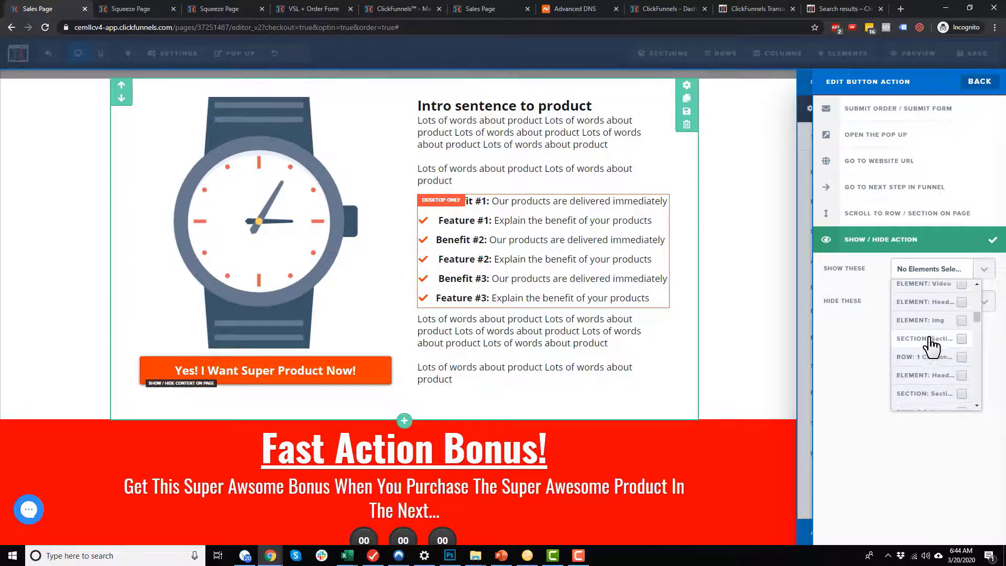
scroll(930, 361, "down", 3)
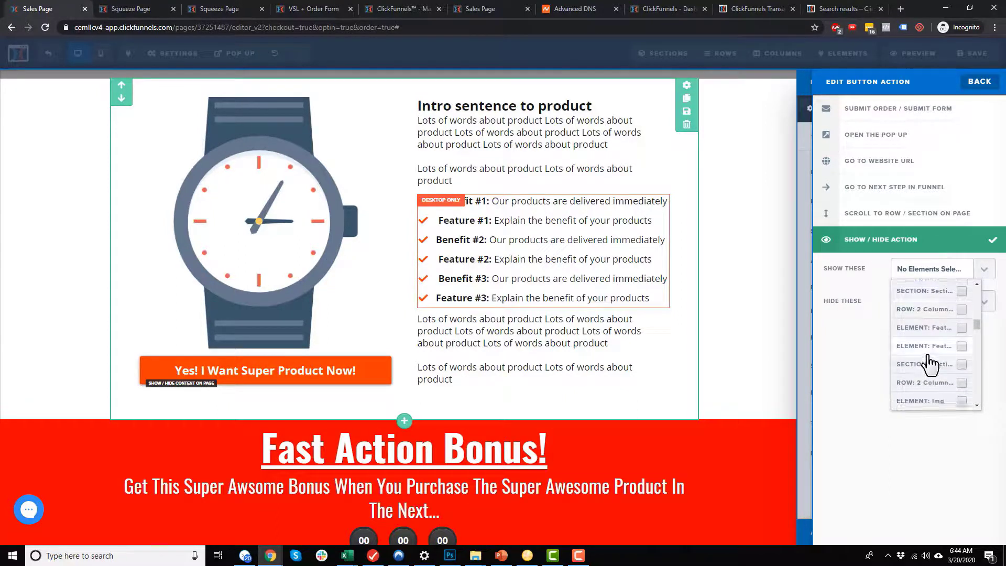
scroll(930, 362, "down", 3)
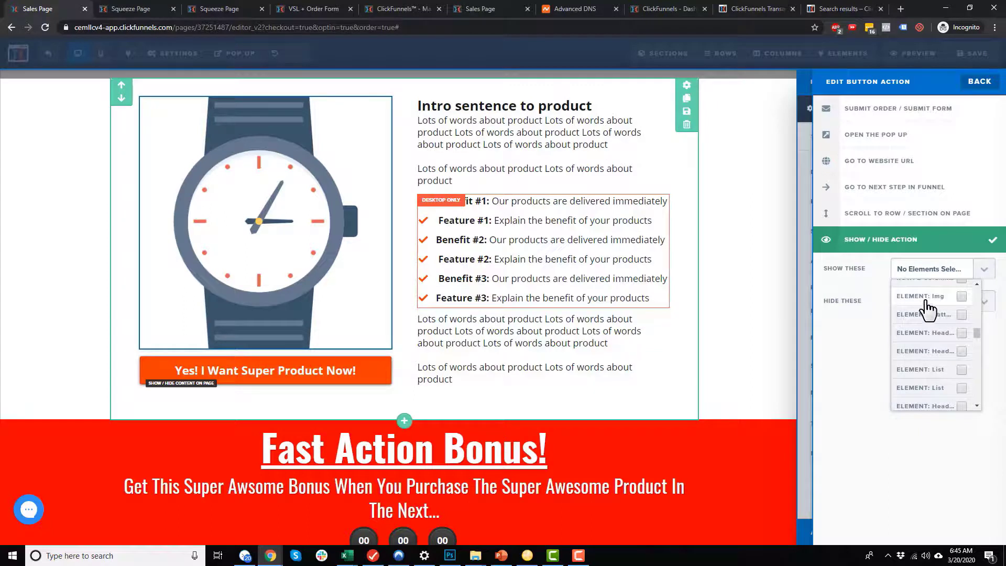
left_click(962, 297)
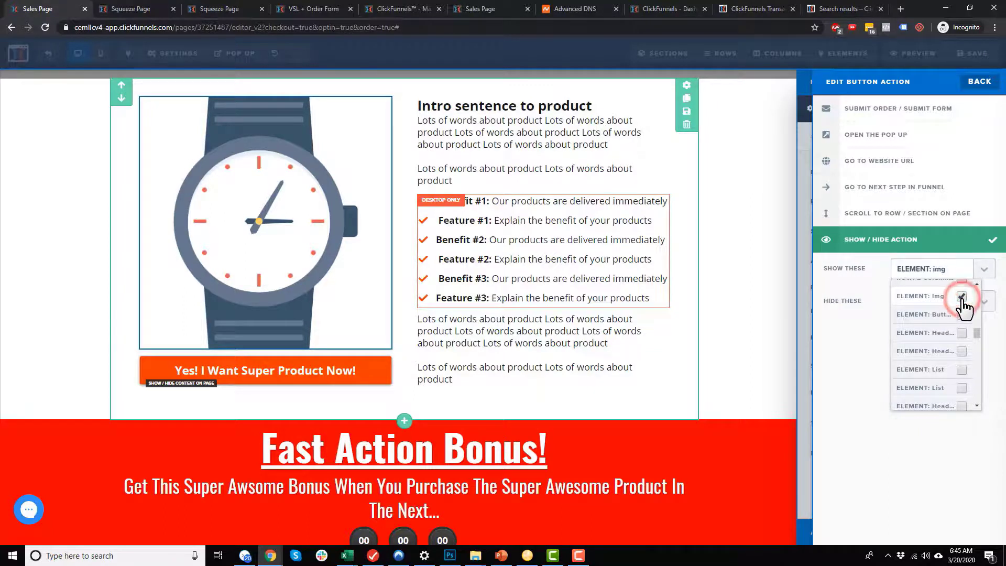
left_click(856, 370)
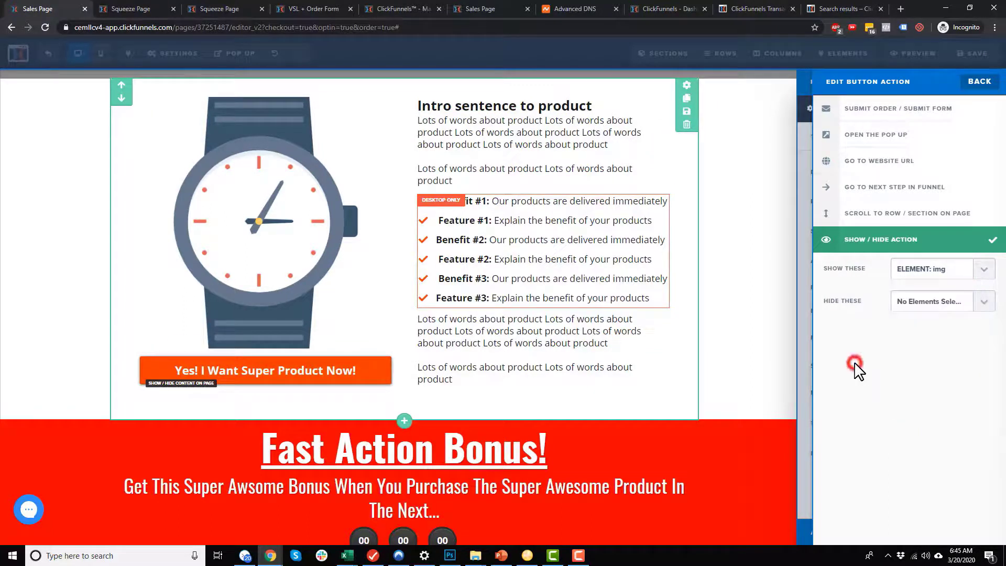
left_click(984, 269)
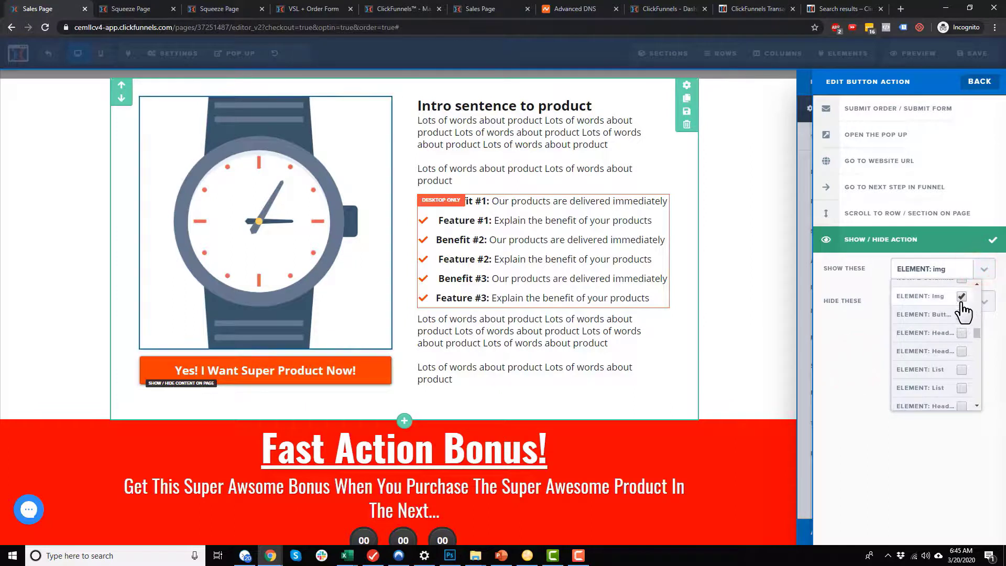
left_click(845, 344)
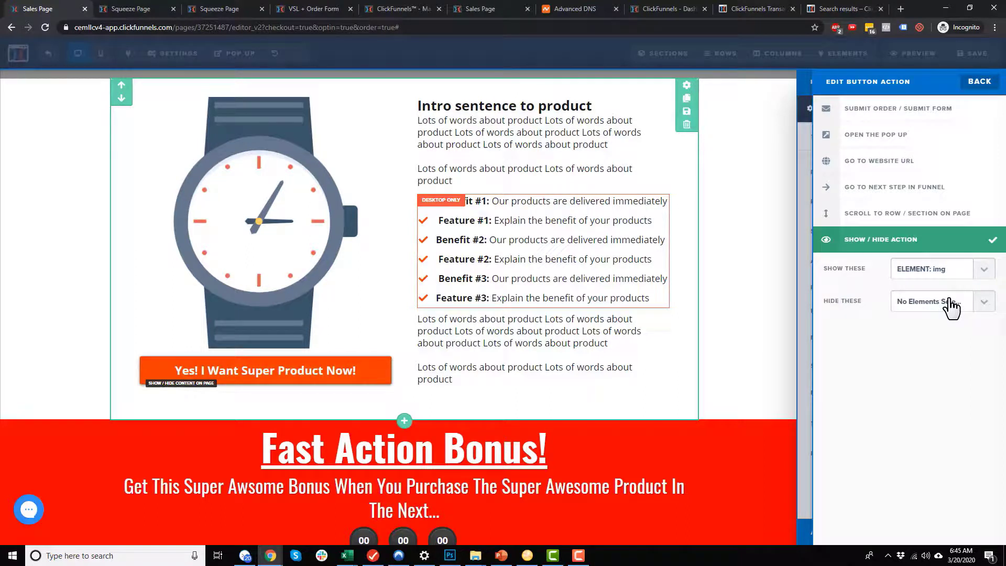
left_click(754, 290)
left_click(354, 371)
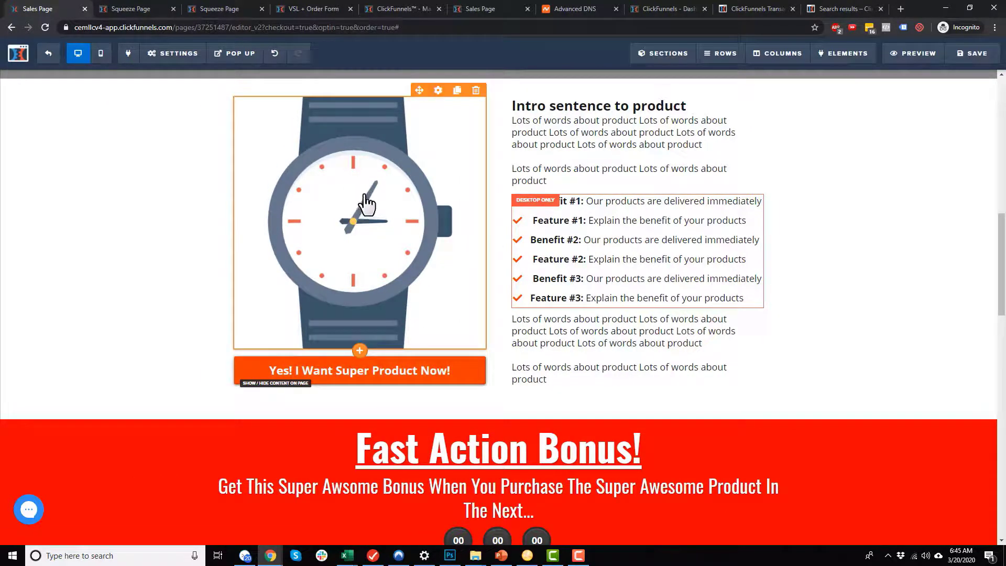
Hide the watch image above the "Yes! I Want Super Product Now!" button through its visibility setting
left_click(437, 91)
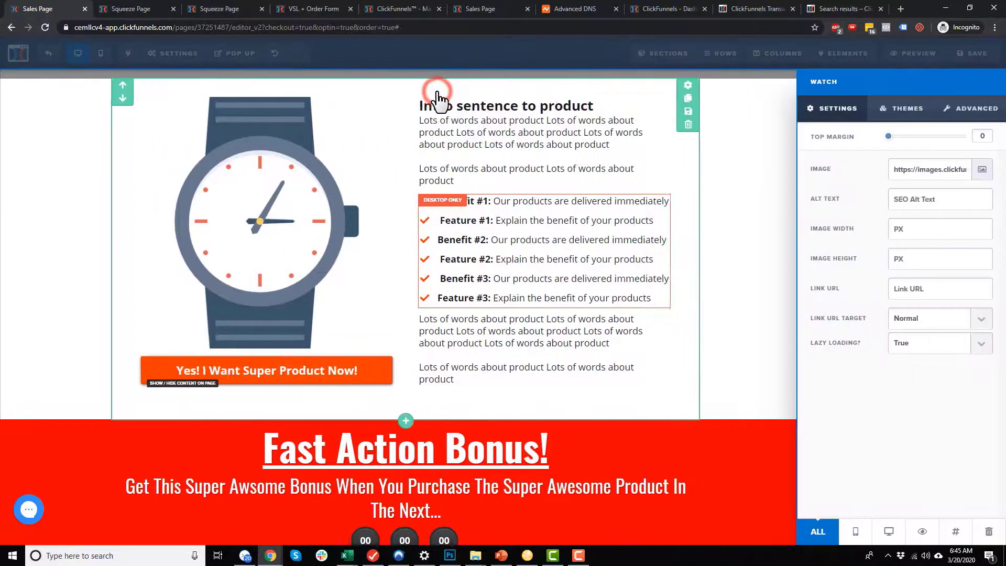
left_click(925, 533)
left_click(933, 350)
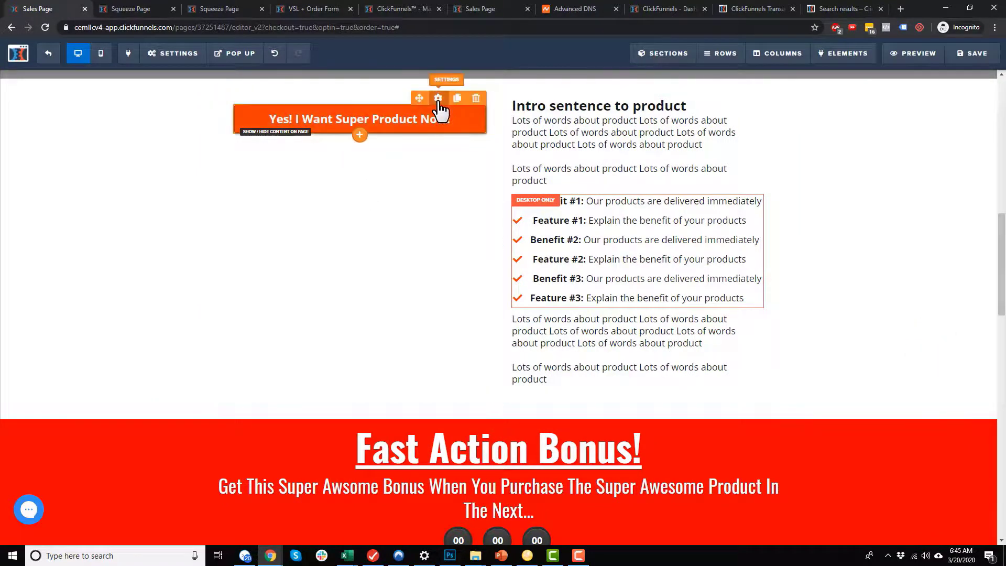
Try toggling the Watch element's visibility on and back off in the list of all page elements
mouse_move(854, 57)
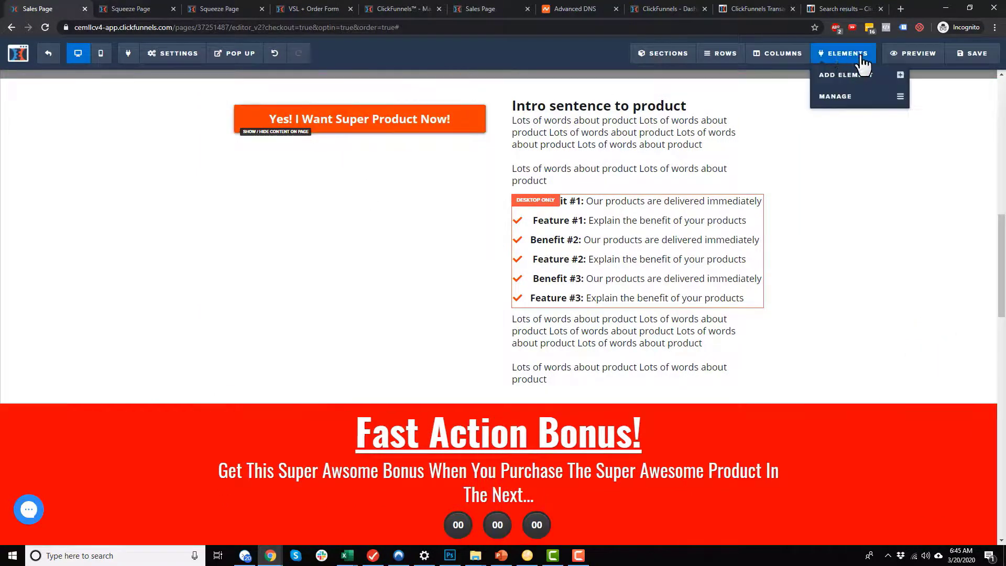
left_click(842, 100)
scroll(917, 252, "down", 5)
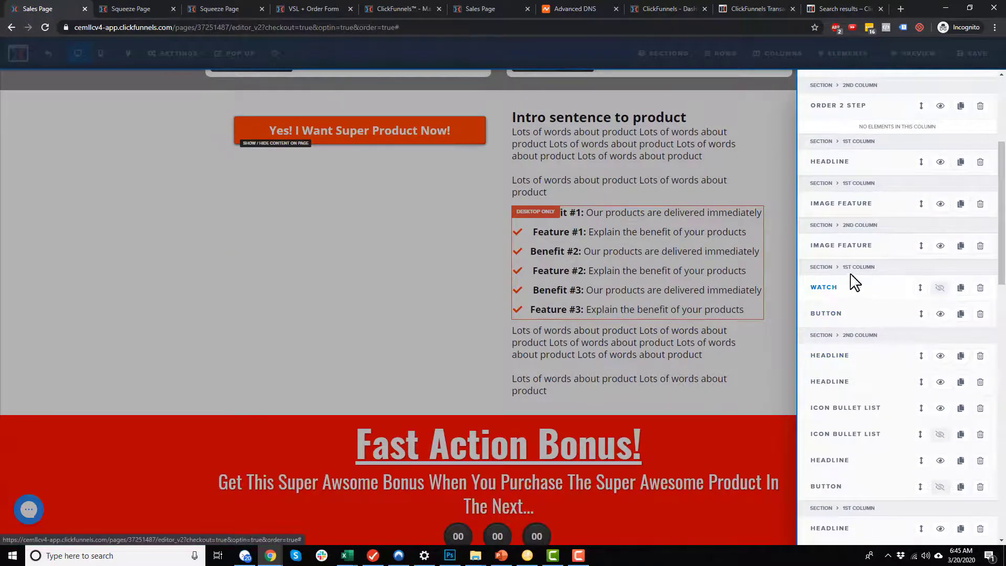
left_click(941, 289)
left_click(941, 289)
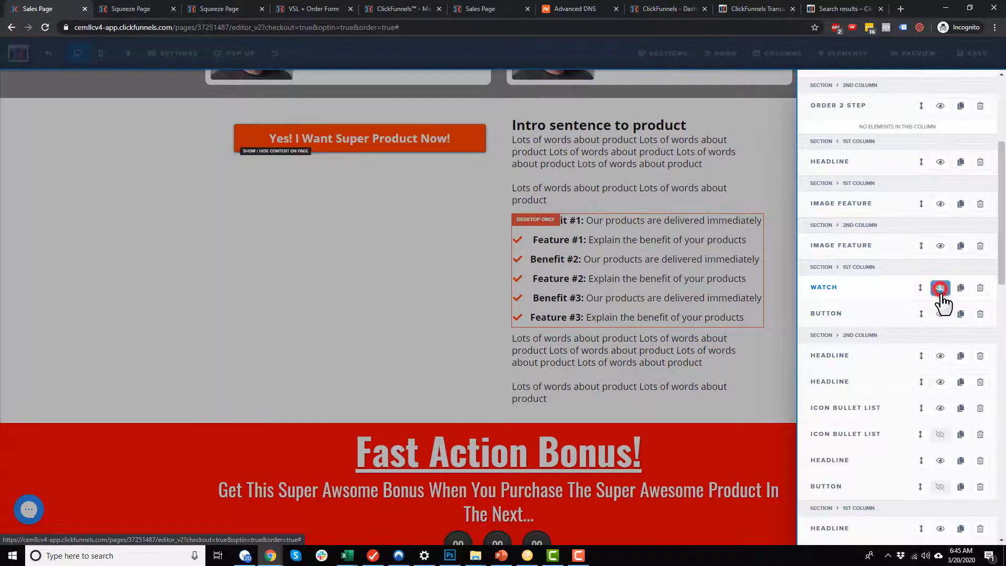
left_click(785, 286)
Try toggling the visibility of the first cloned section in the list of all page sections
mouse_move(729, 60)
mouse_move(669, 55)
left_click(678, 97)
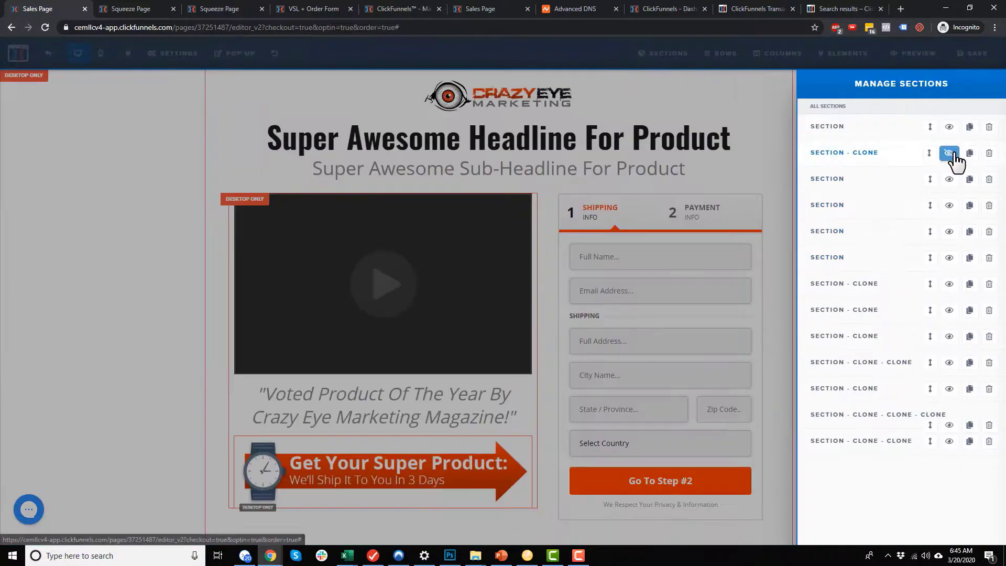
left_click(950, 153)
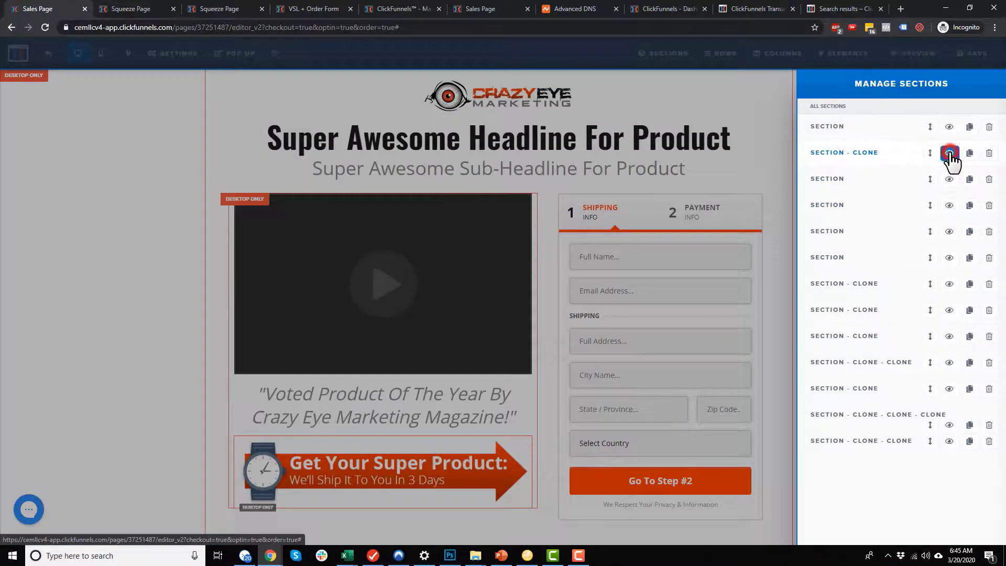
left_click(950, 153)
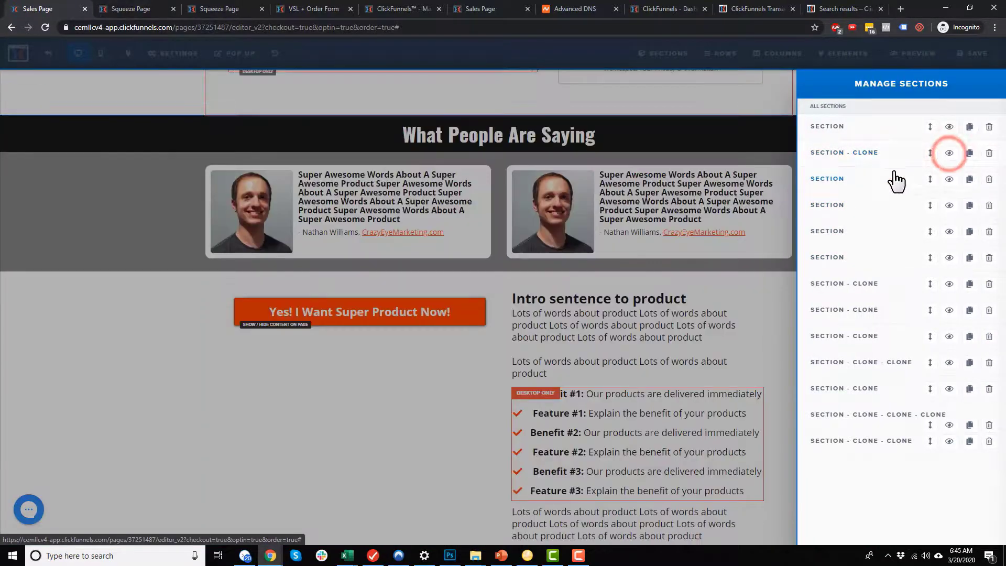
left_click(950, 153)
left_click(658, 209)
scroll(678, 242, "up", 3)
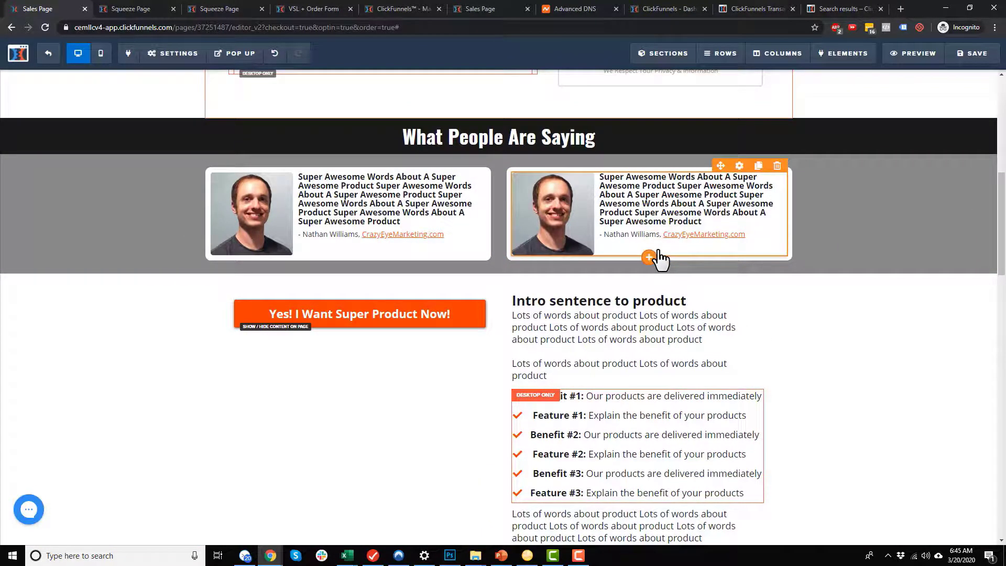
Save the Sales Page and preview it live, checking the watch image and its show/hide button beside the product intro
mouse_move(841, 54)
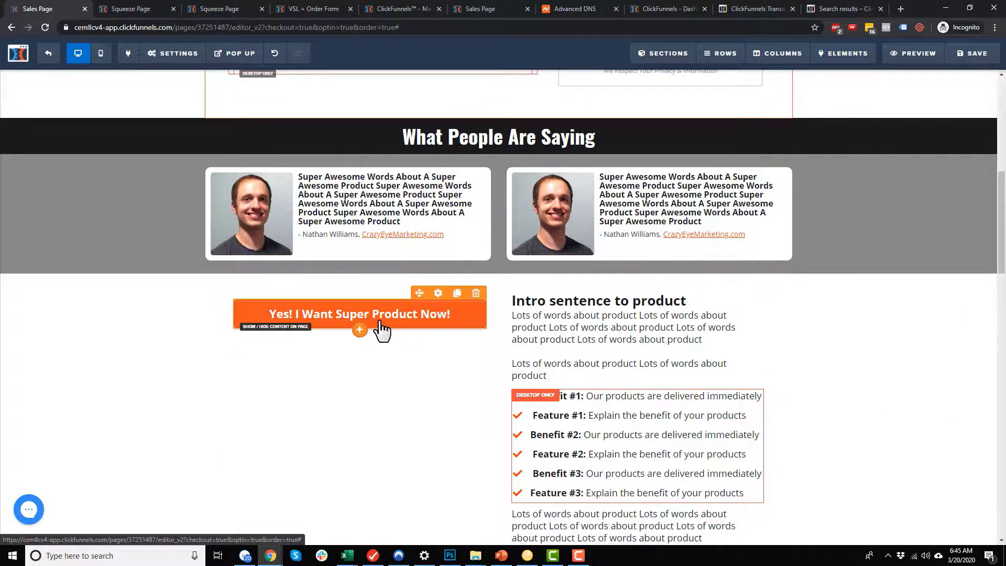
left_click(981, 59)
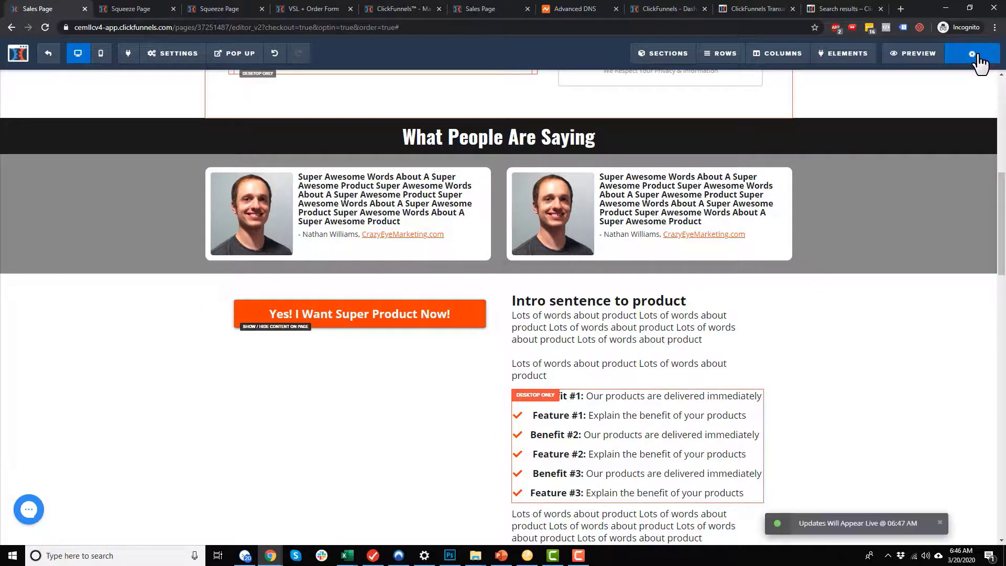
left_click(926, 55)
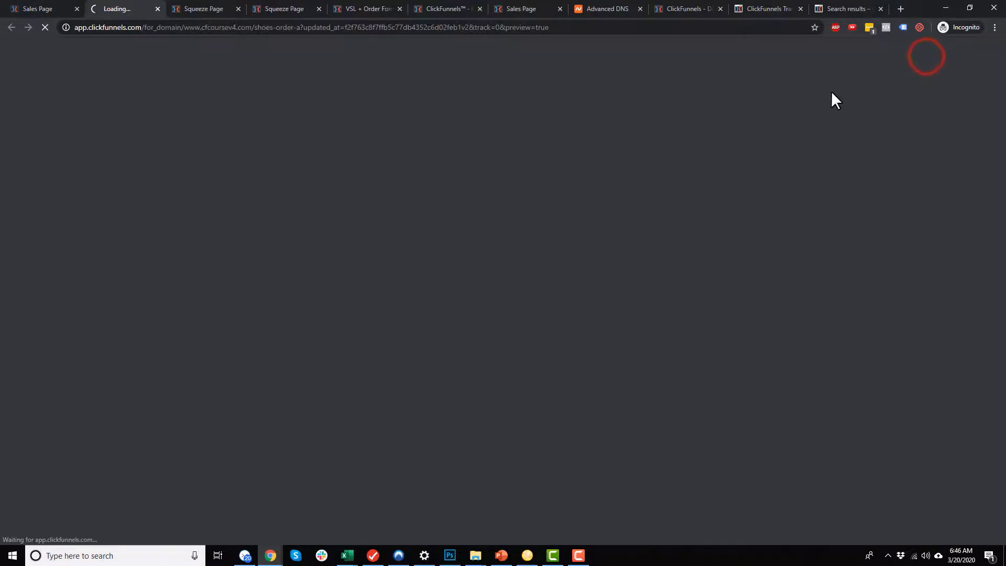
scroll(818, 199, "down", 2)
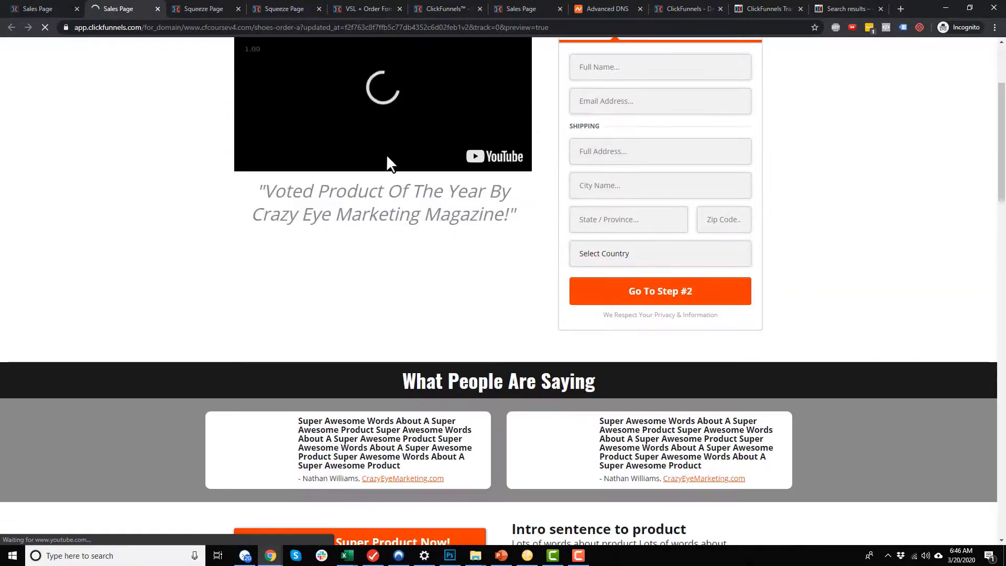
scroll(375, 159, "up", 2)
scroll(233, 254, "down", 9)
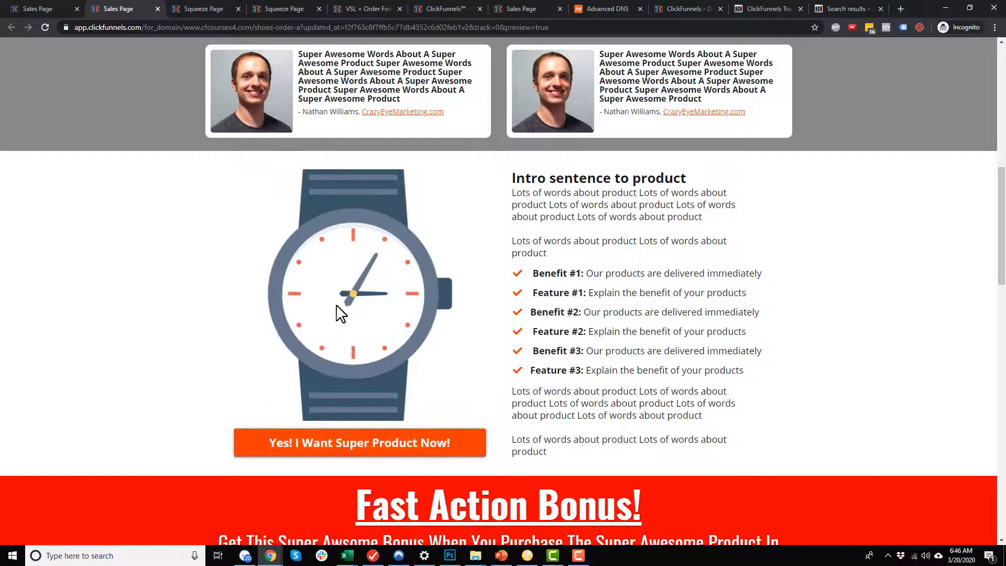
scroll(343, 313, "down", 2)
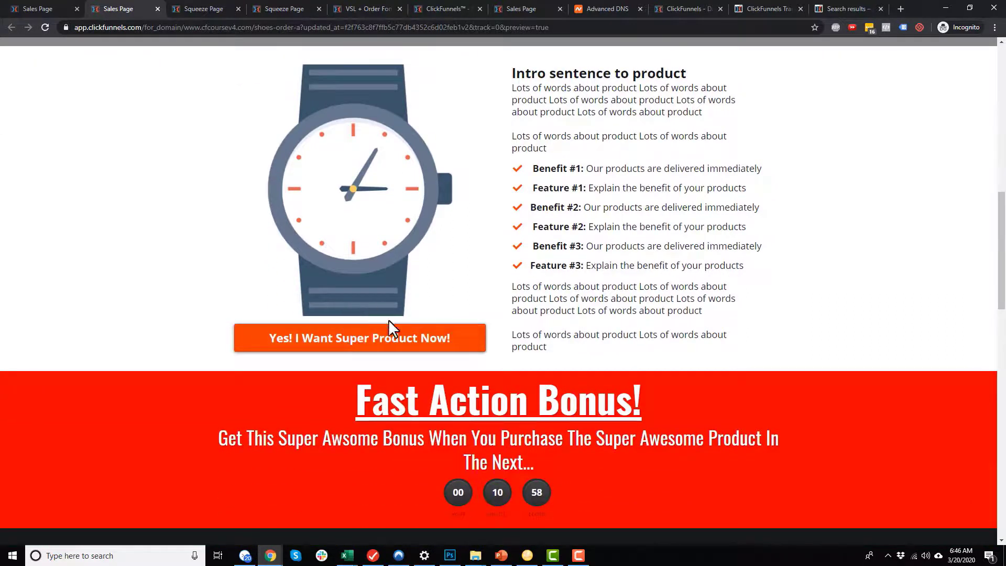
scroll(382, 330, "down", 1)
scroll(359, 321, "up", 1)
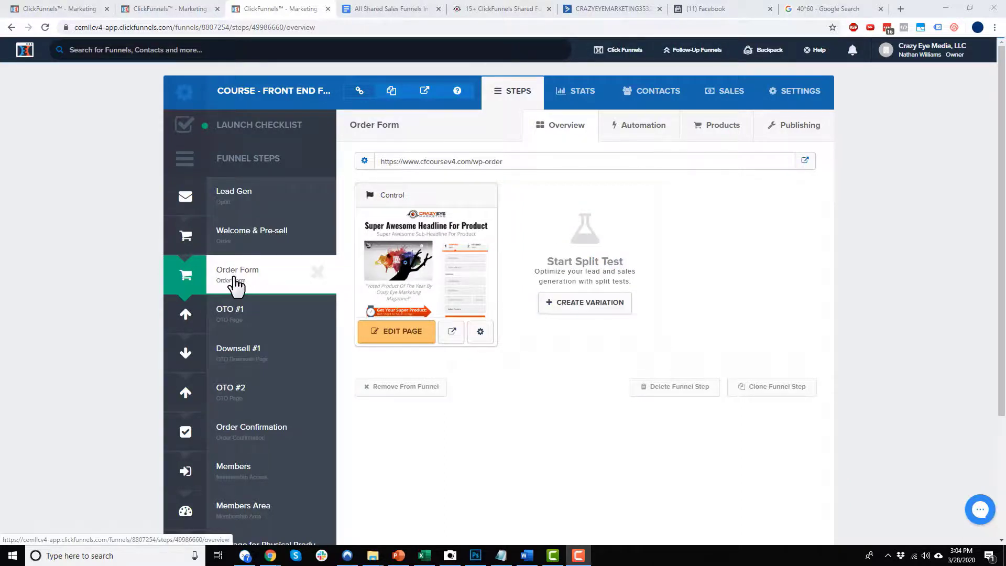
Open the Order Form page in the editor and read the note on saving the page as a template
left_click(406, 335)
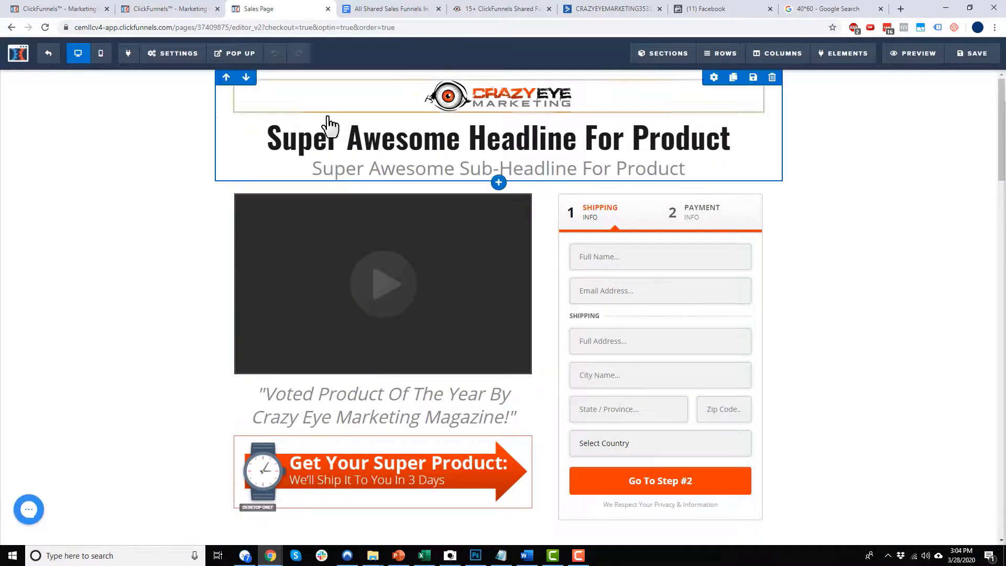
left_click(166, 54)
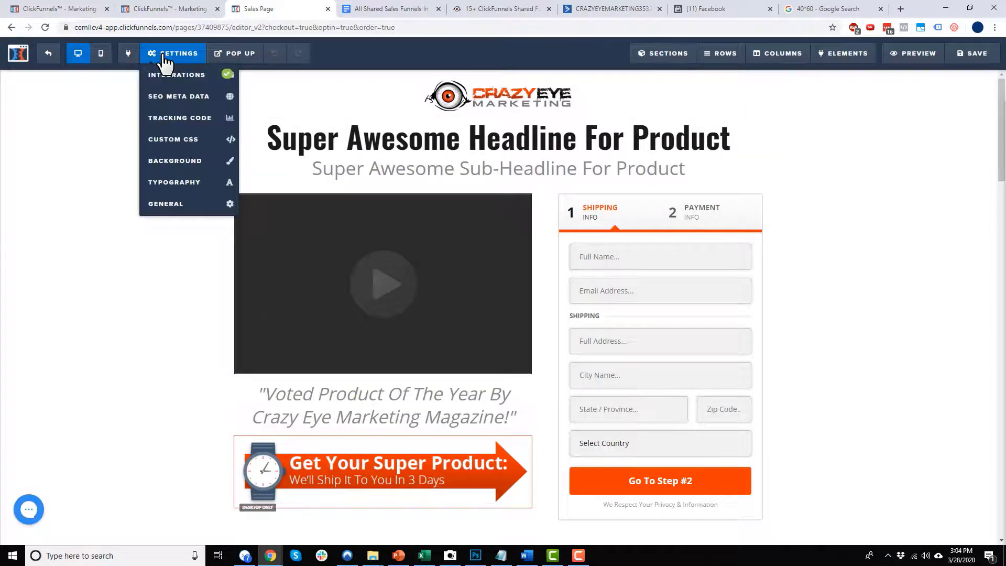
left_click(174, 205)
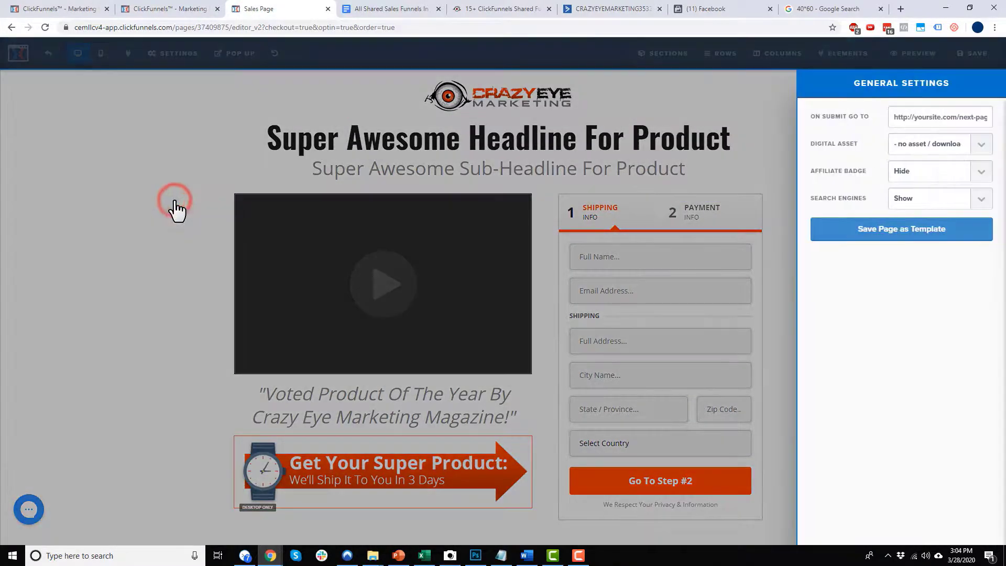
left_click(890, 236)
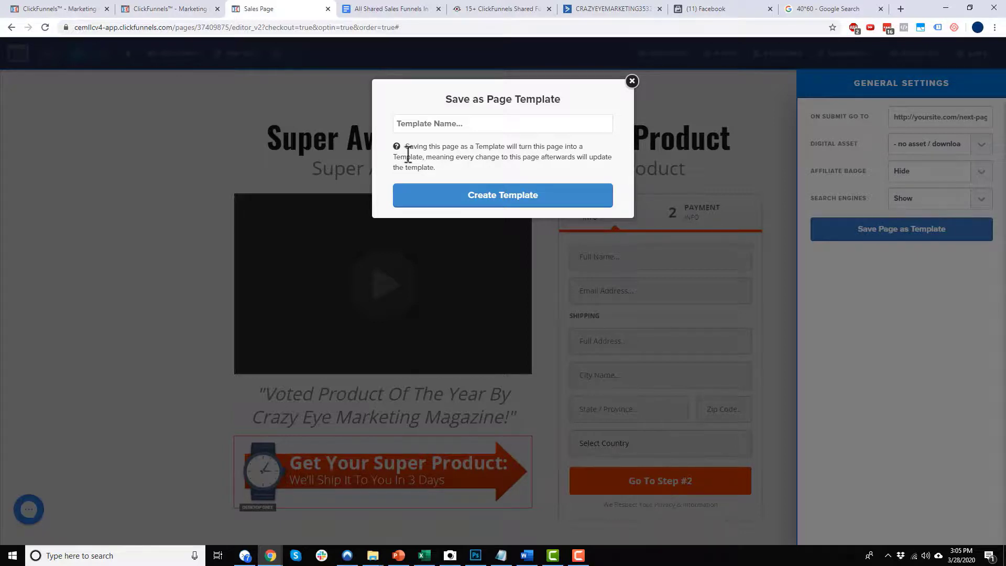
left_click_drag(408, 148, 583, 150)
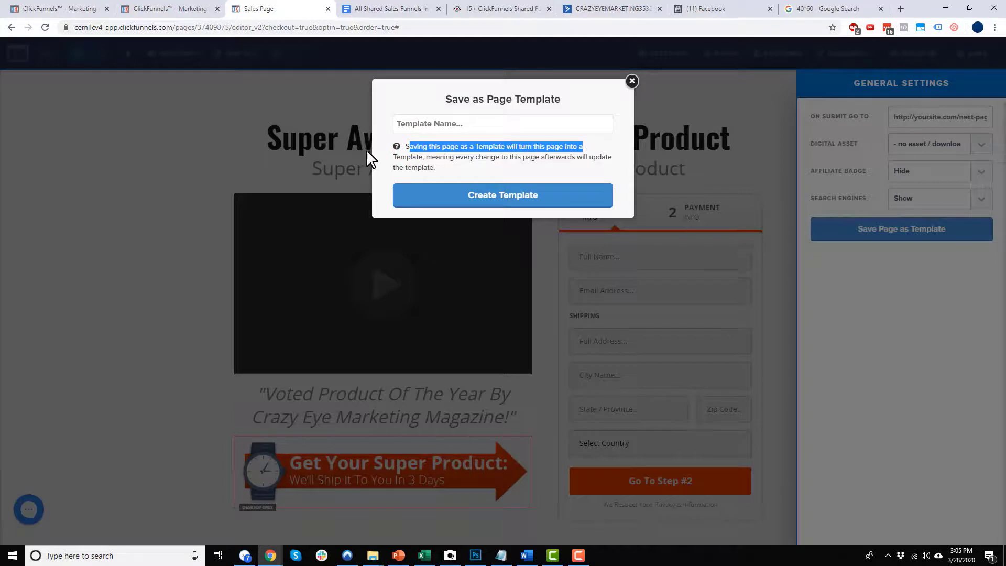
left_click_drag(424, 156, 463, 157)
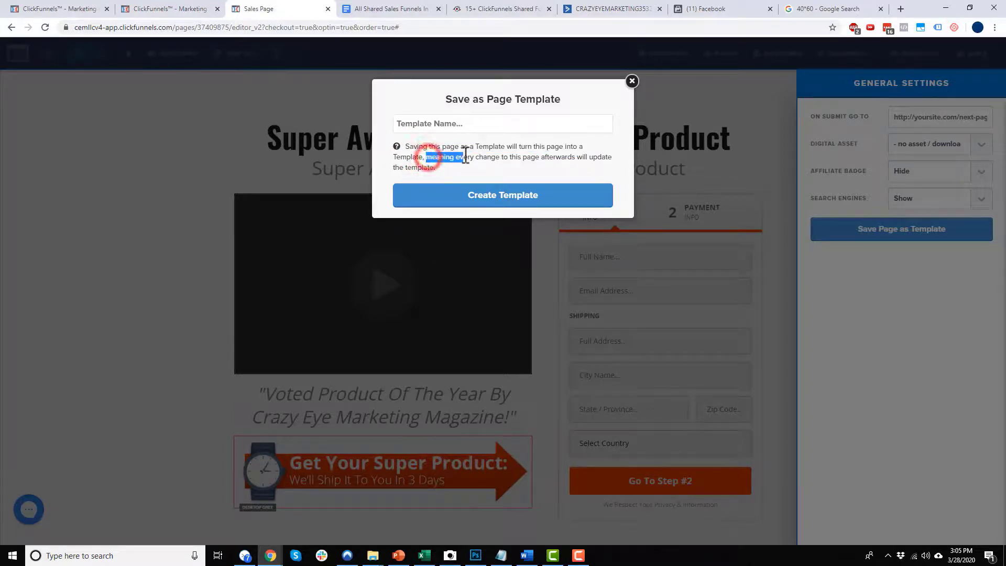
left_click_drag(541, 157, 602, 160)
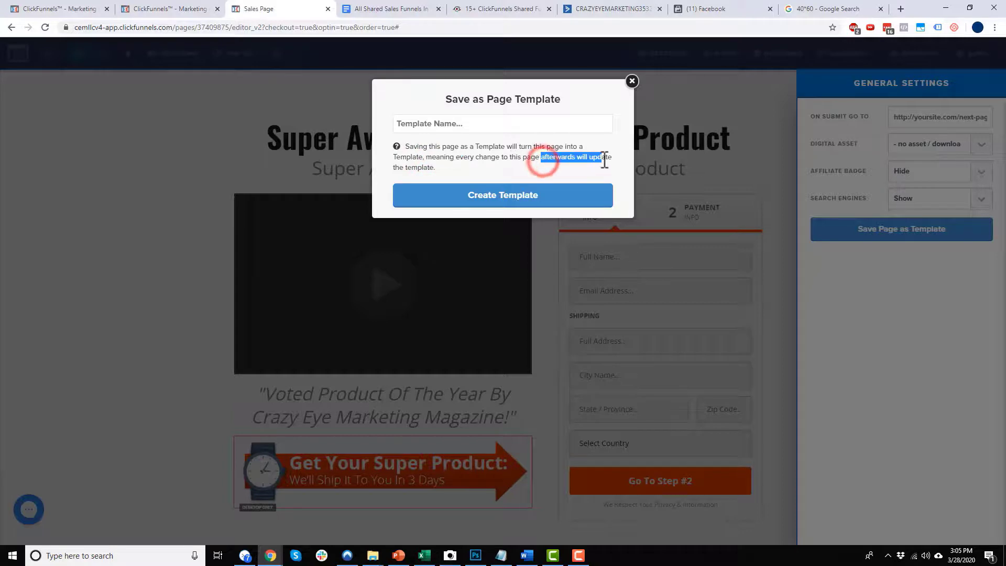
left_click(632, 81)
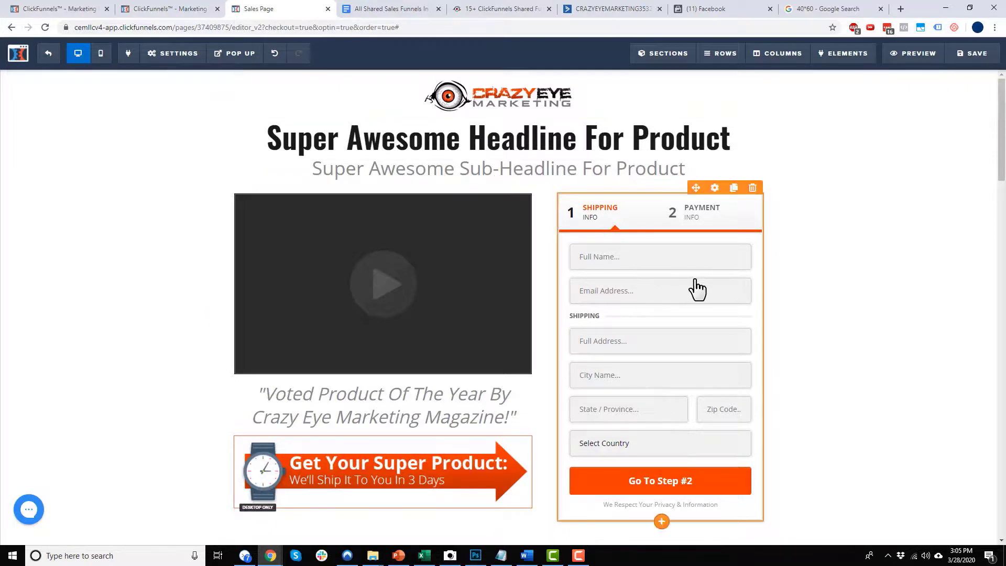
Save the Order Form page as a page template named "SP Template"
scroll(674, 298, "down", 4)
scroll(525, 277, "down", 2)
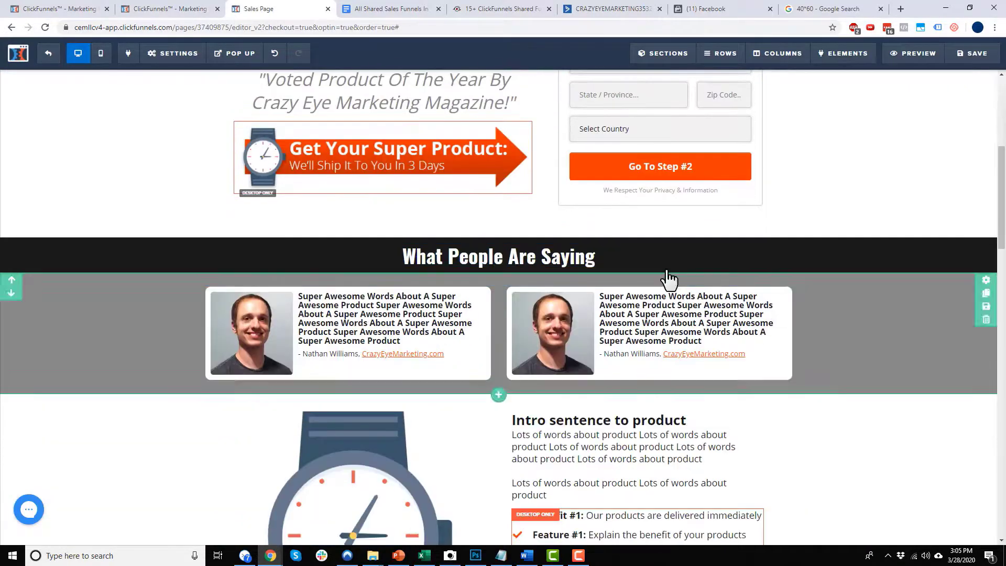
scroll(684, 352, "down", 2)
scroll(684, 351, "up", 10)
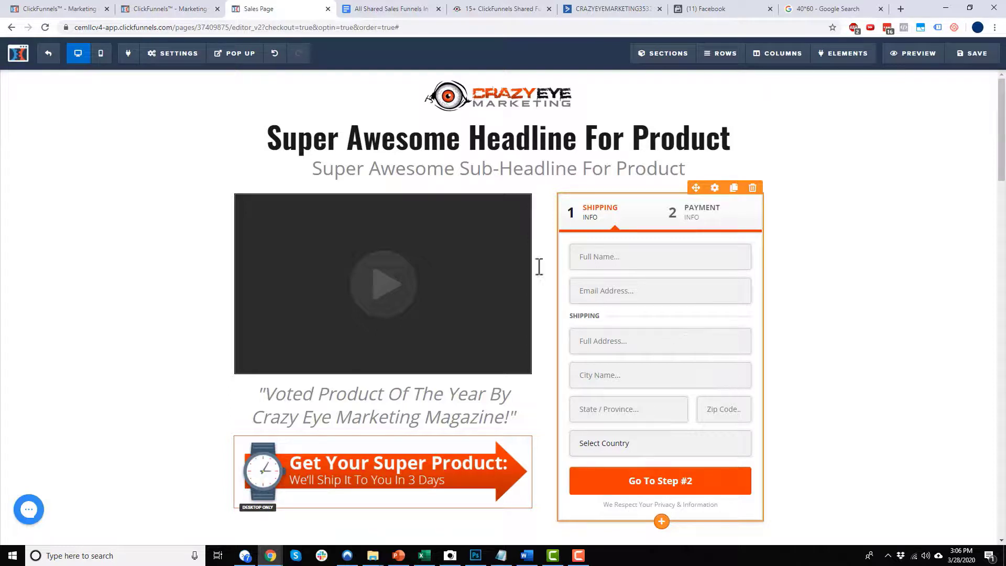
mouse_move(173, 53)
left_click(192, 205)
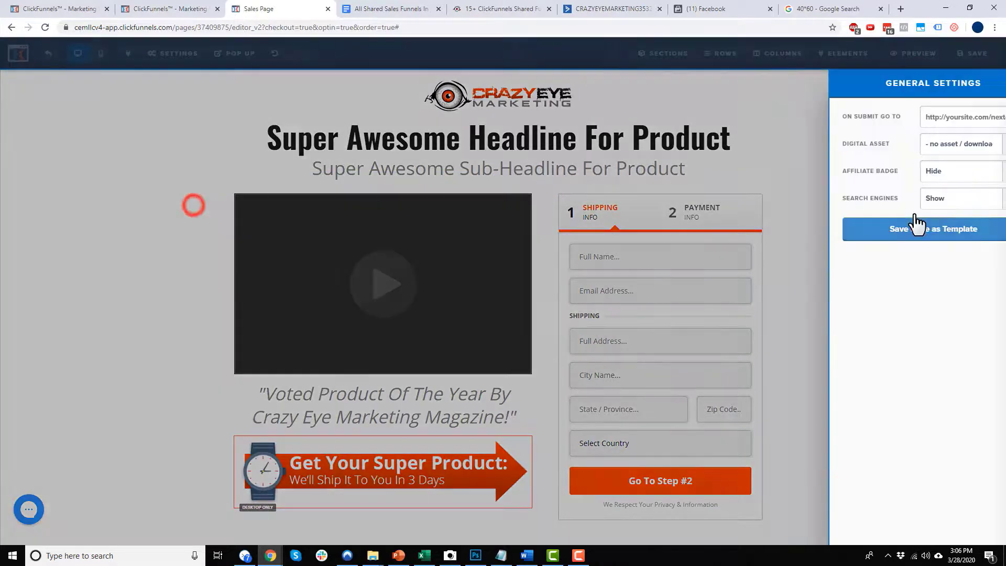
left_click(938, 229)
left_click(480, 123)
type("SP Template")
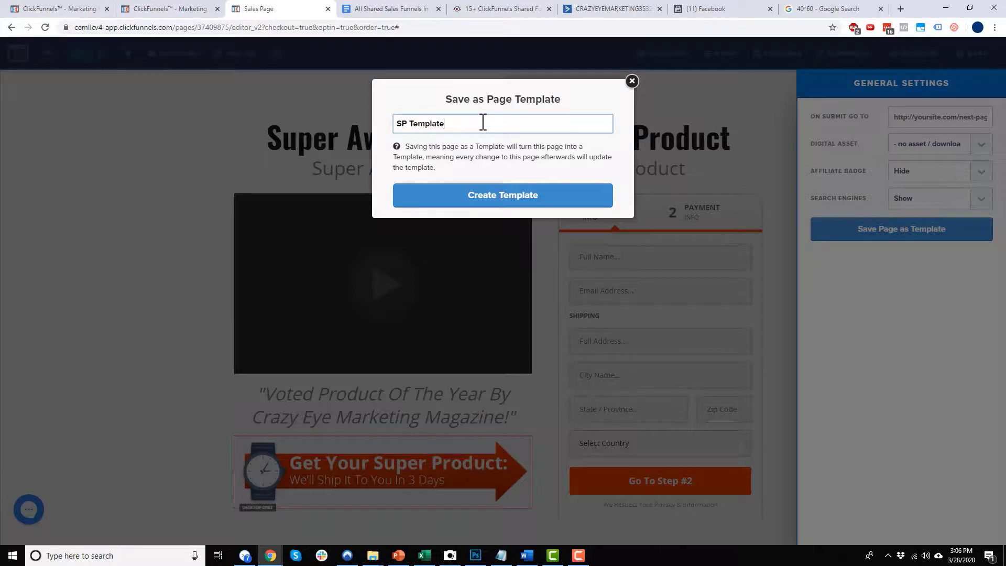
left_click(506, 202)
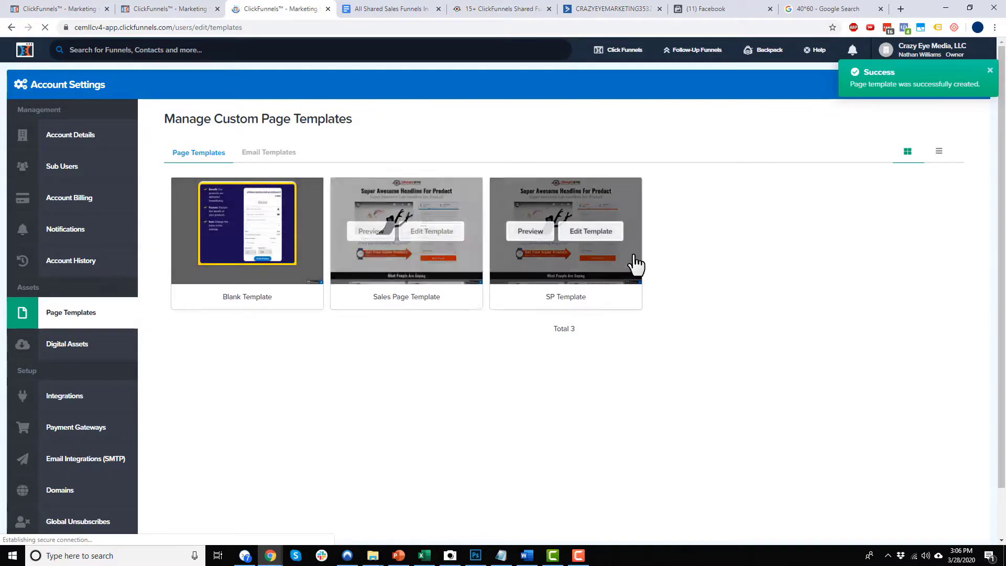
Add a new funnel step named "SP Template" to the TY Page Method funnel
mouse_move(595, 57)
left_click(620, 74)
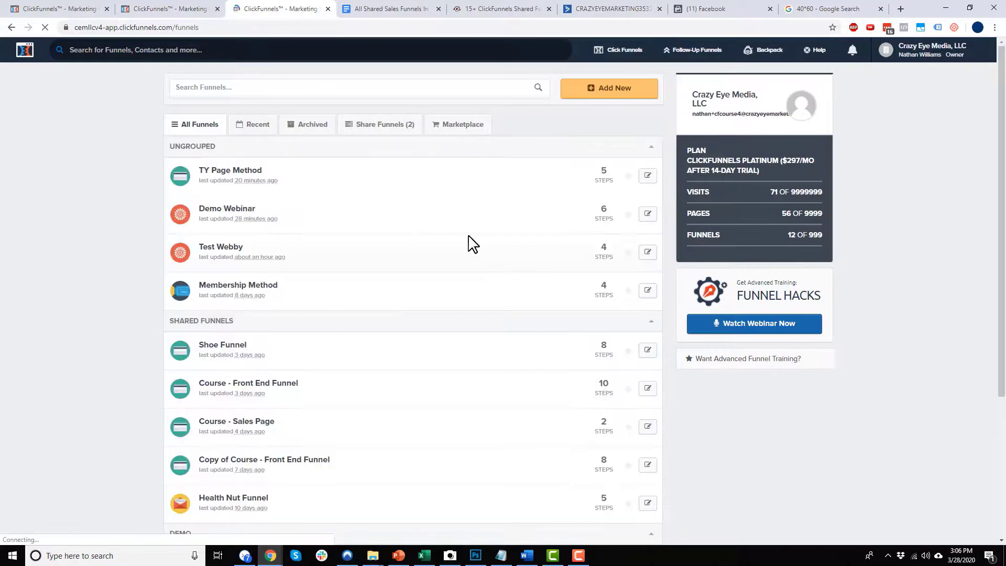
left_click(236, 170)
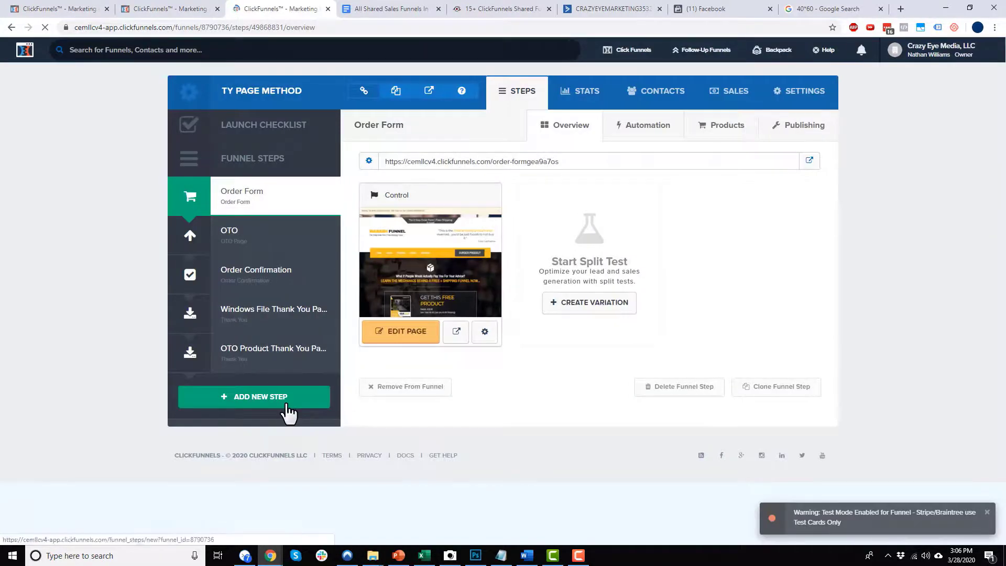
left_click(286, 405)
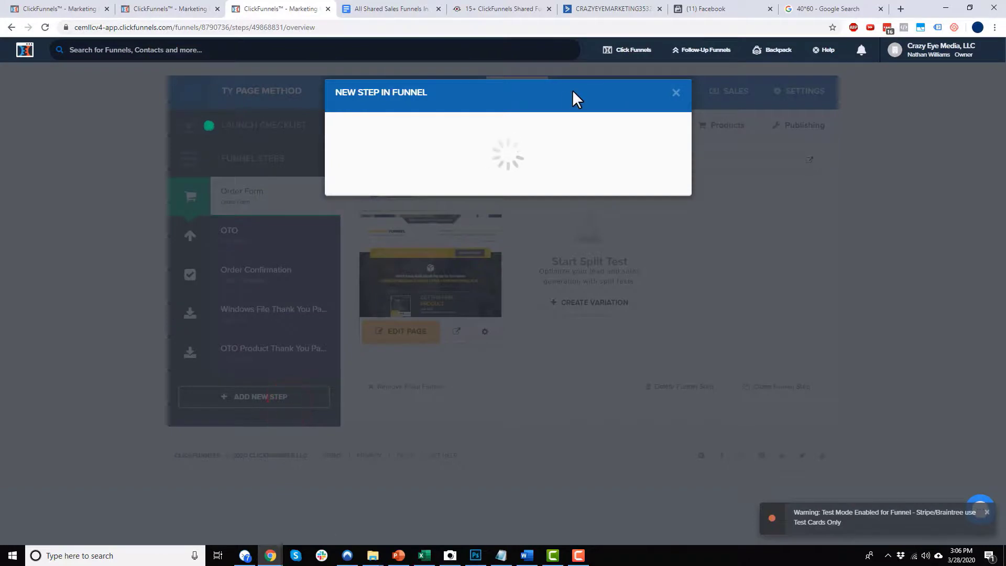
left_click(504, 159)
type("SP")
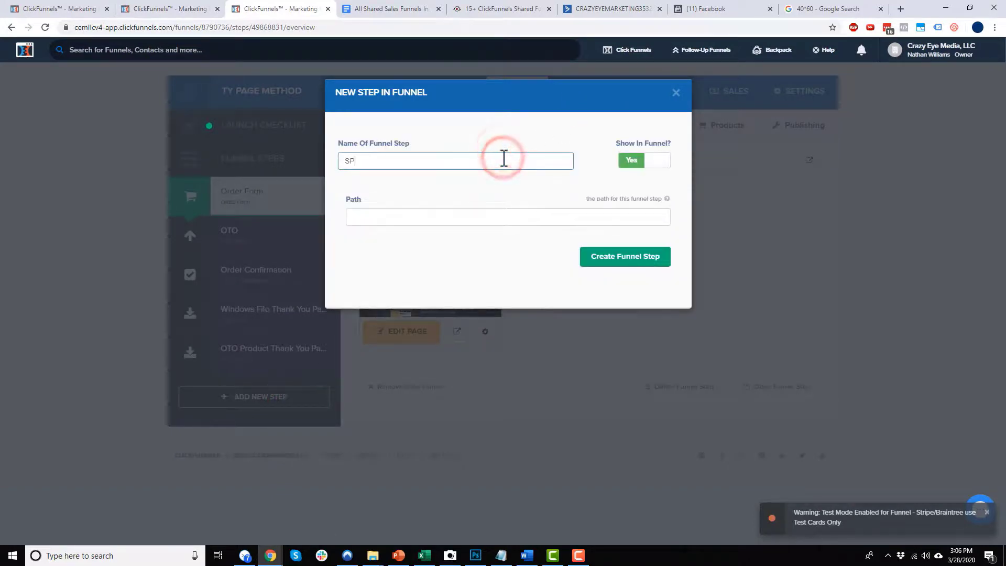
type(" Template")
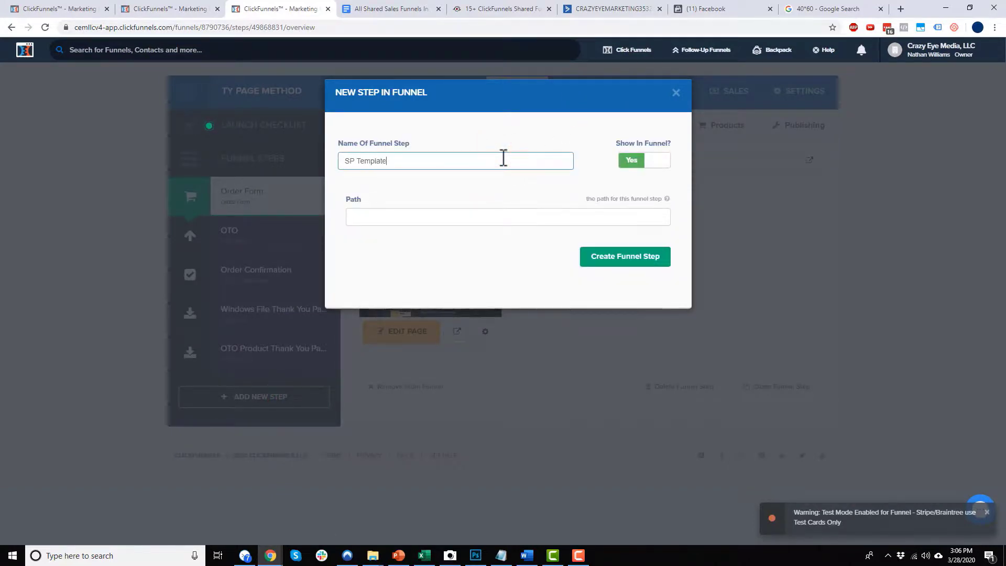
left_click(652, 254)
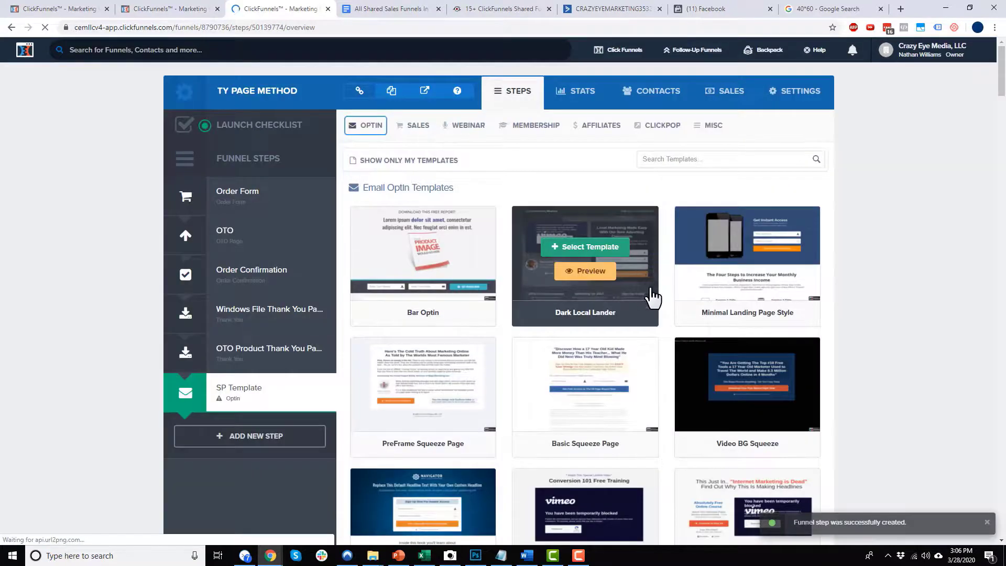
Create the new step's page from the order form template "SP Template"
left_click(414, 125)
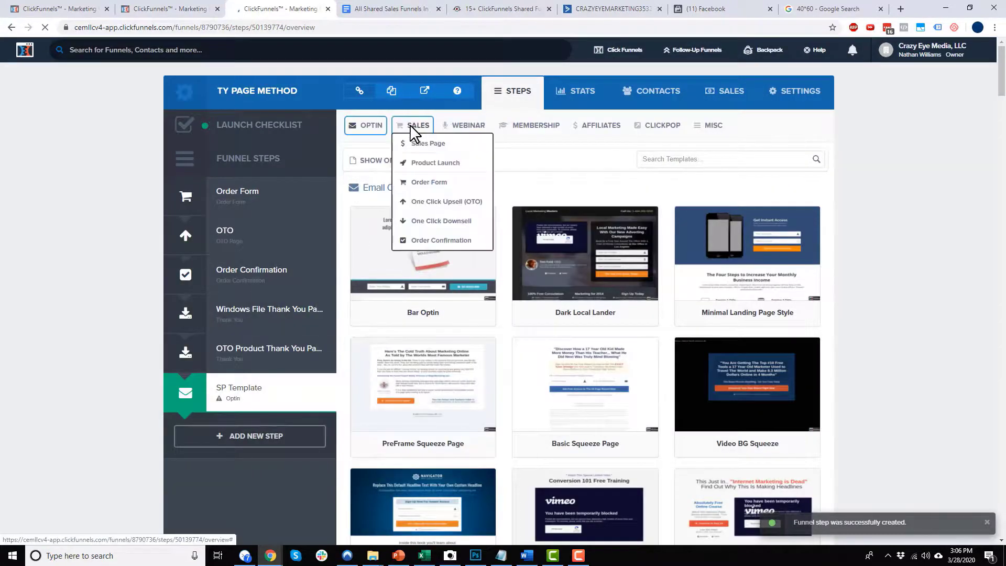
left_click(438, 185)
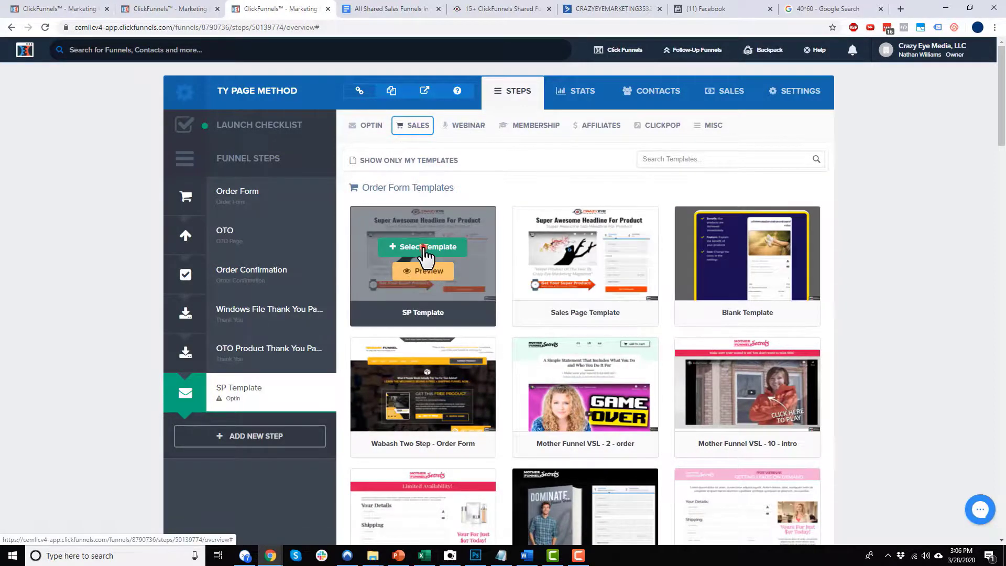
left_click(425, 250)
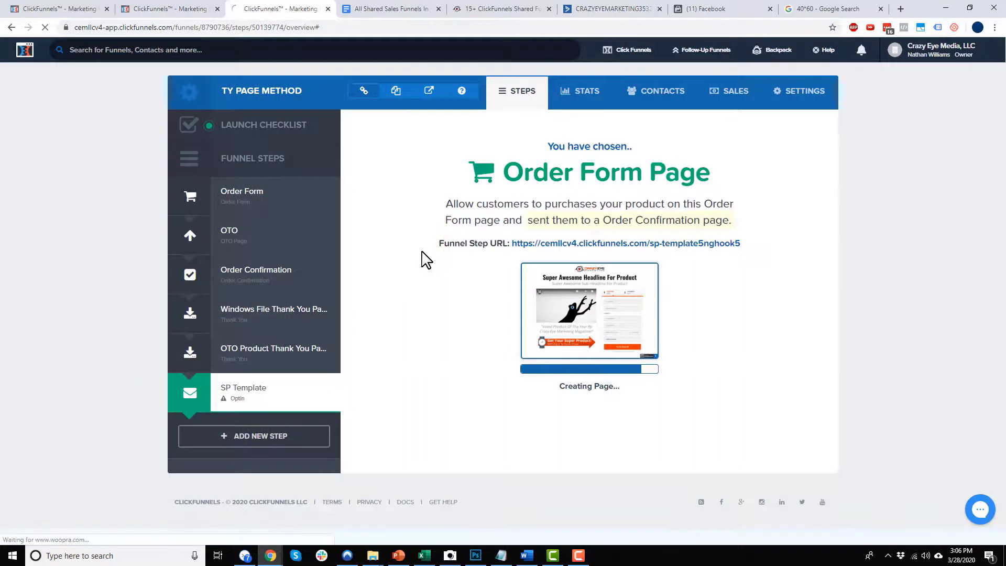
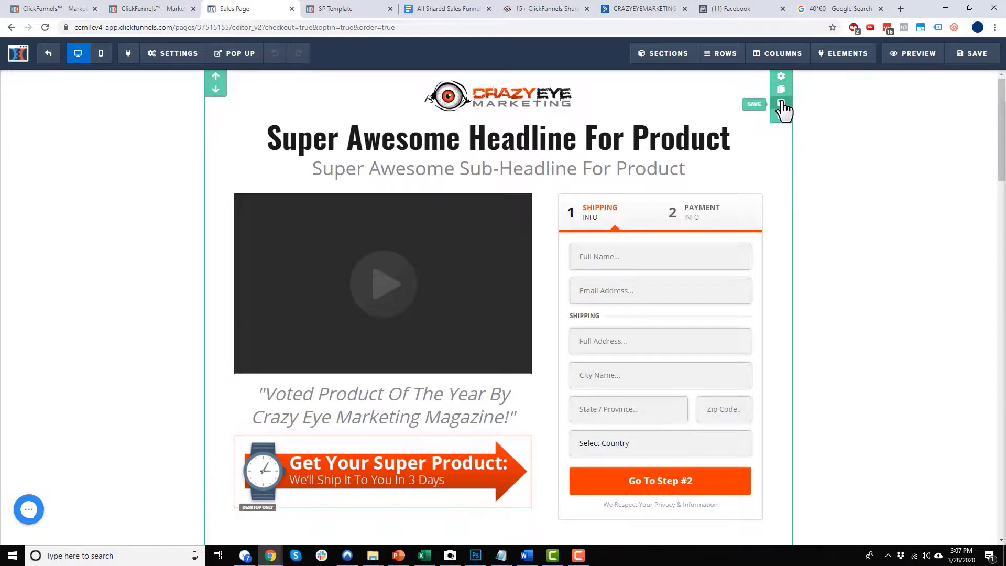
Save the Sales Page's first section, with headline, video and order form, as a section template named "Order Form Section"
left_click(781, 102)
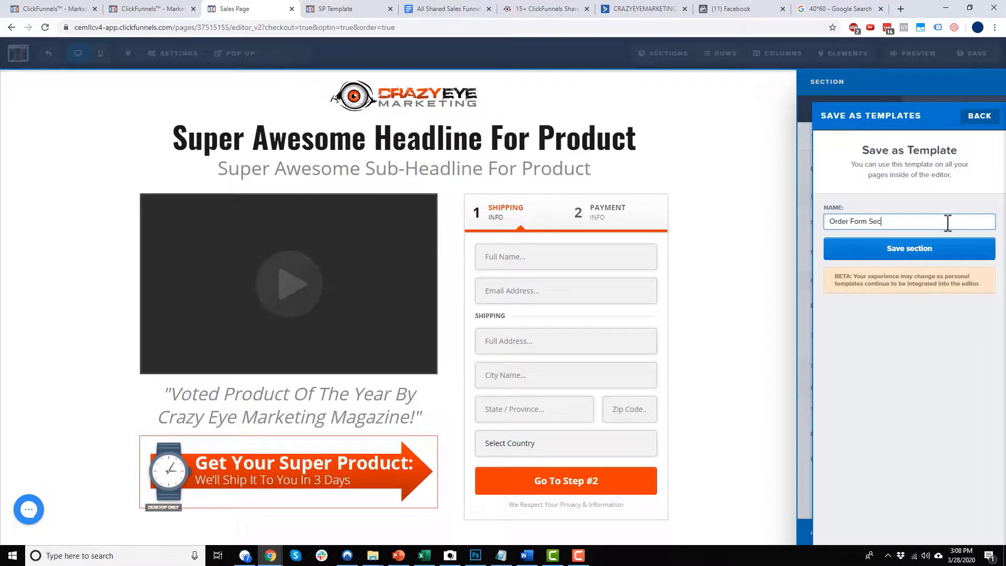
left_click(932, 247)
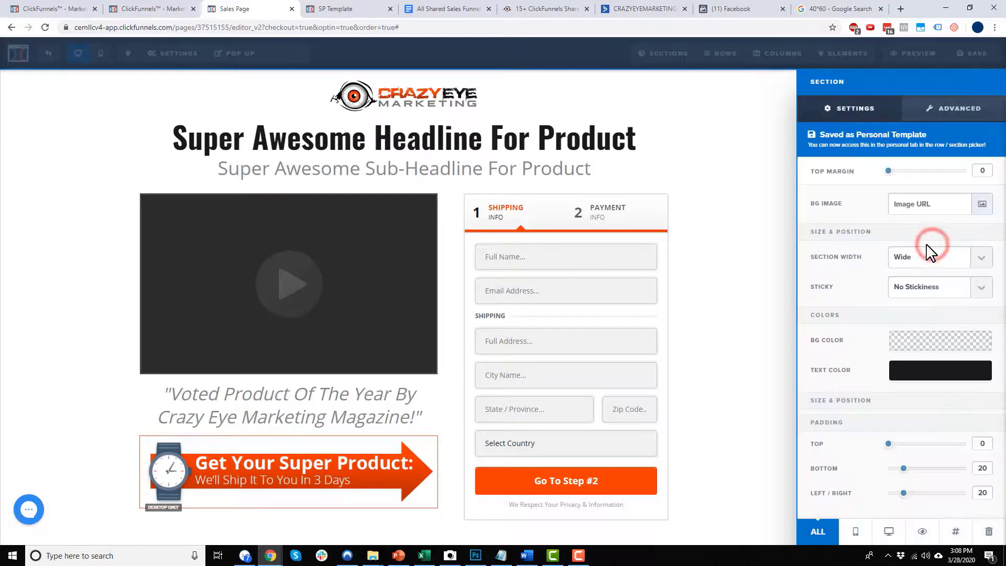
left_click(719, 231)
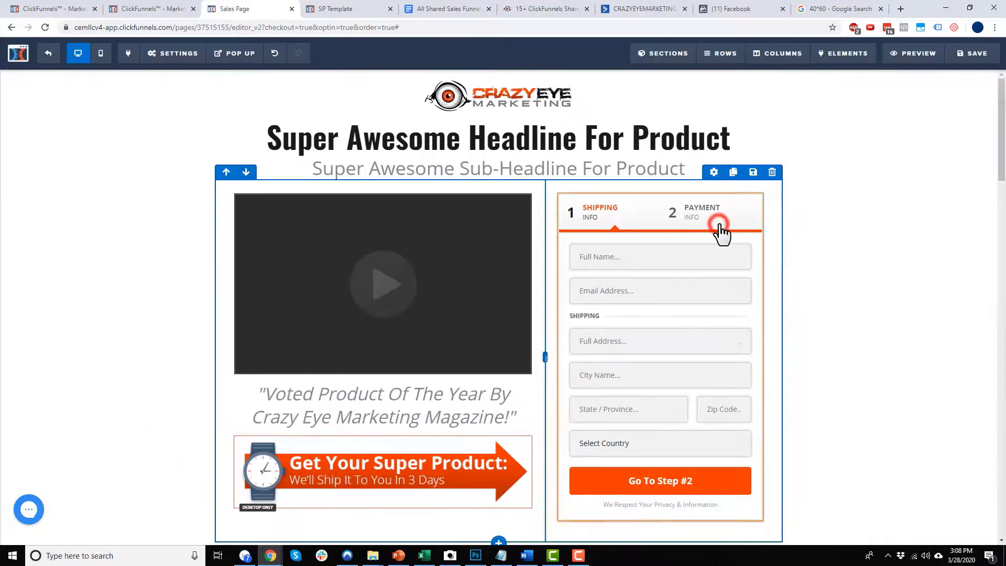
Check the saved sections offered for insertion above "What People Are Saying"
scroll(733, 230, "down", 4)
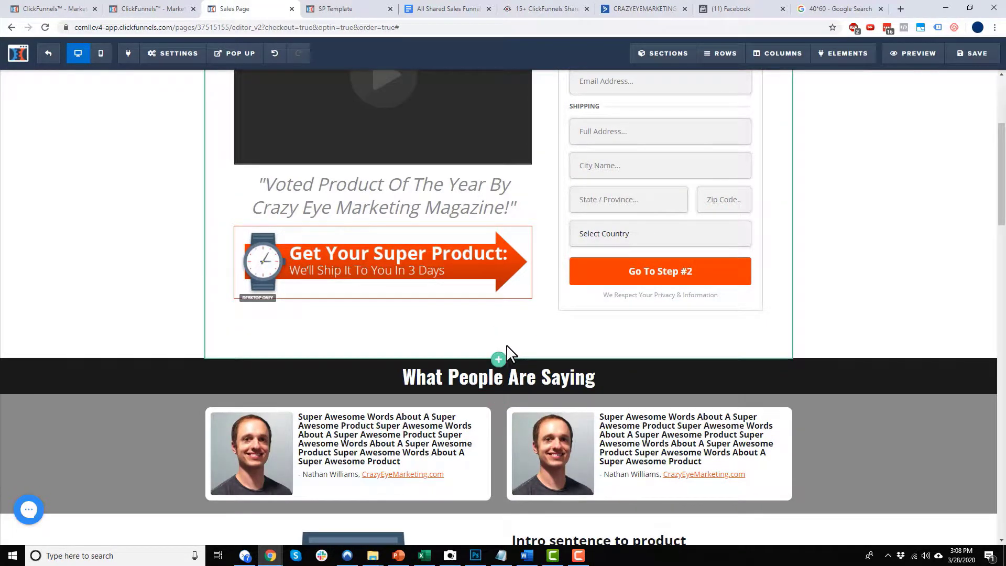
left_click(499, 362)
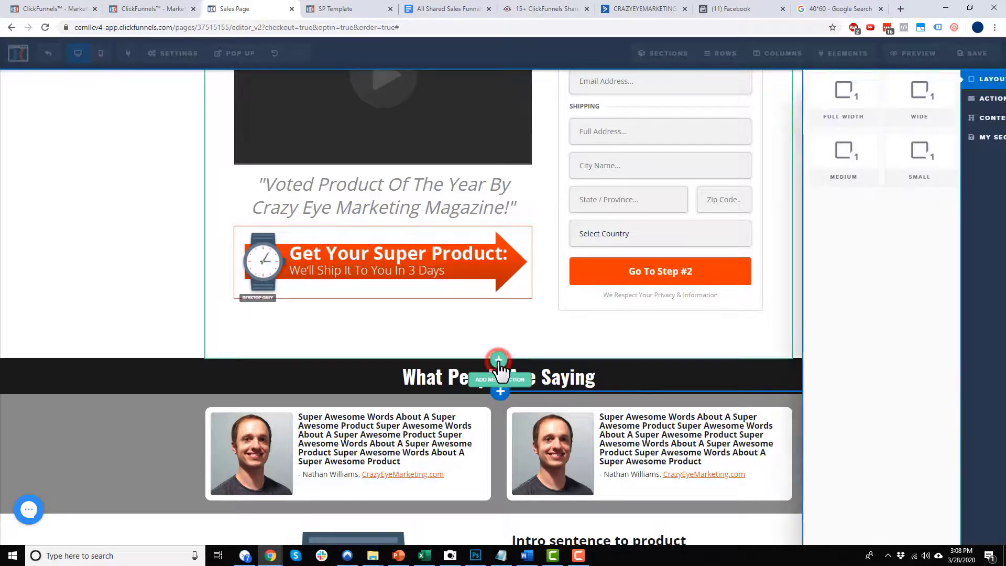
left_click(982, 141)
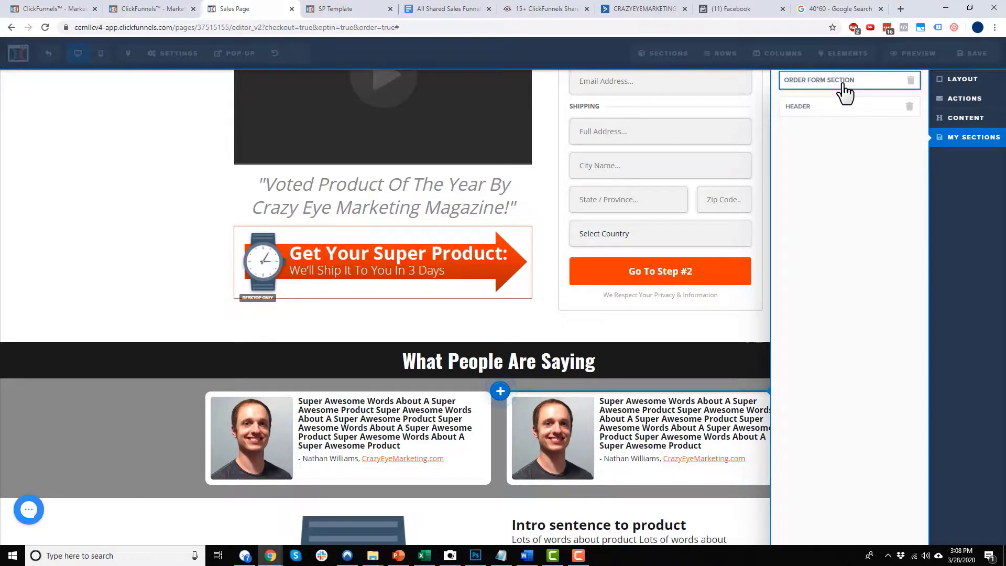
left_click(725, 159)
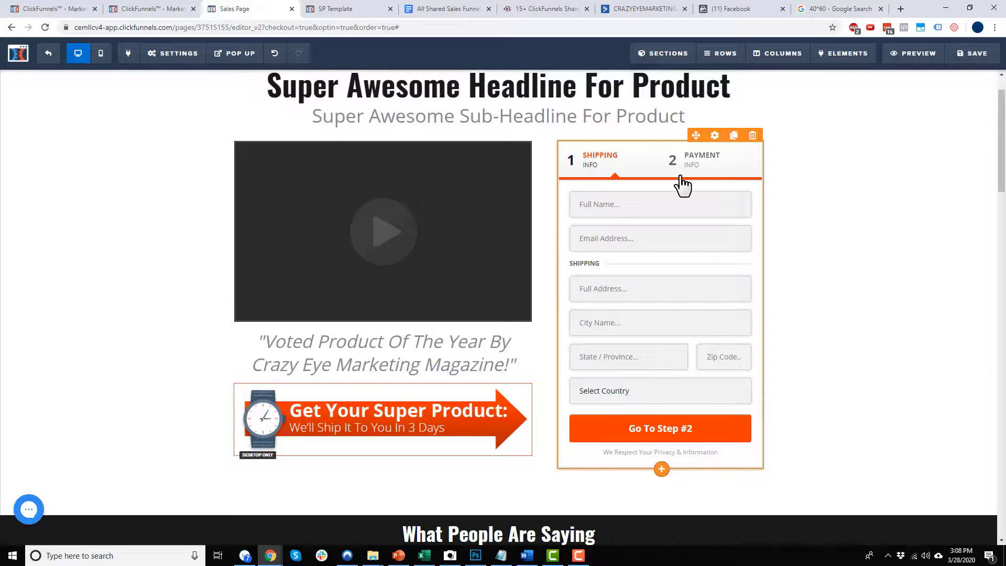
Insert the saved "Order Form Section" between the existing order form section and "What People Are Saying"
scroll(687, 217, "down", 2)
scroll(692, 215, "up", 2)
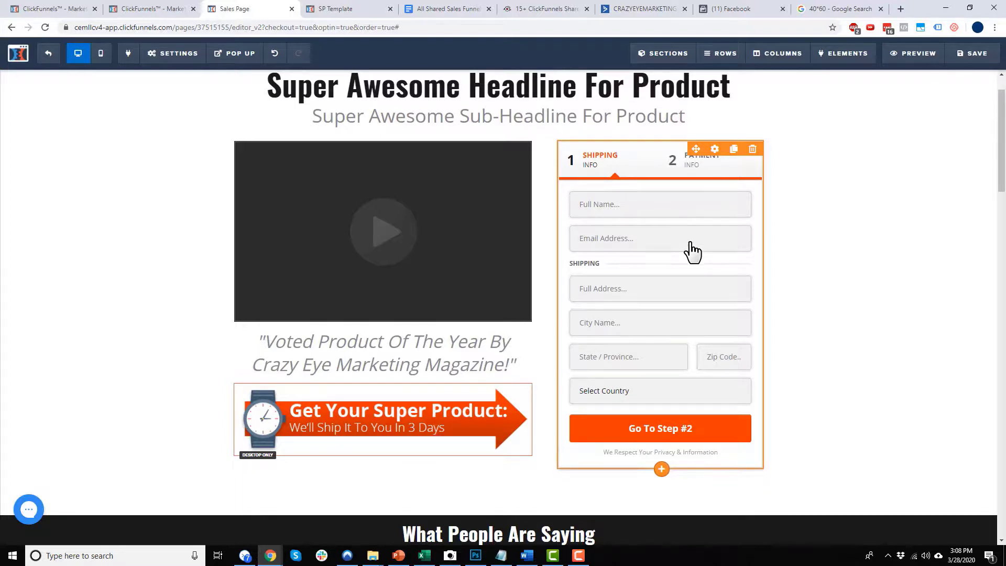
scroll(692, 252, "down", 2)
scroll(693, 252, "up", 2)
scroll(692, 270, "down", 1)
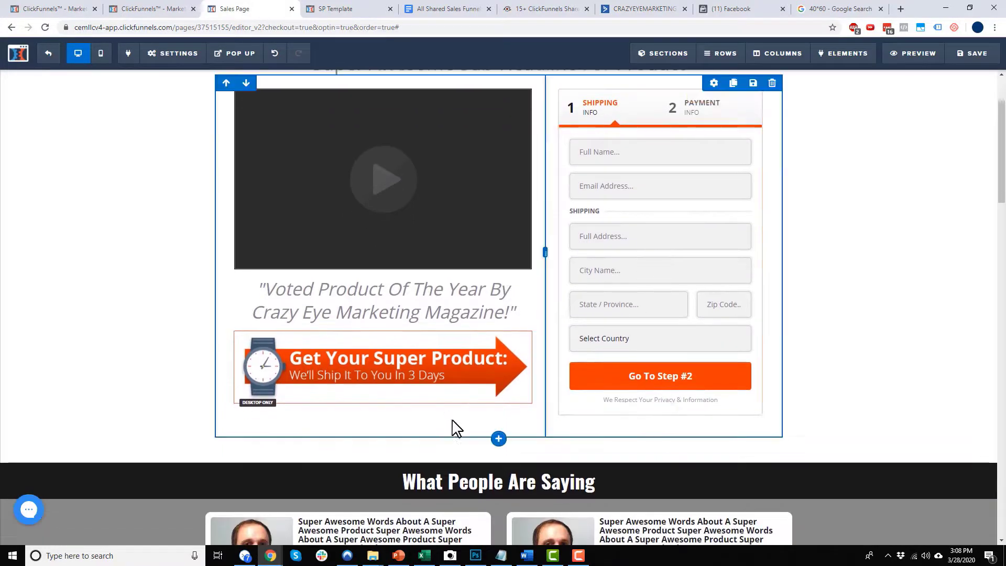
left_click(498, 466)
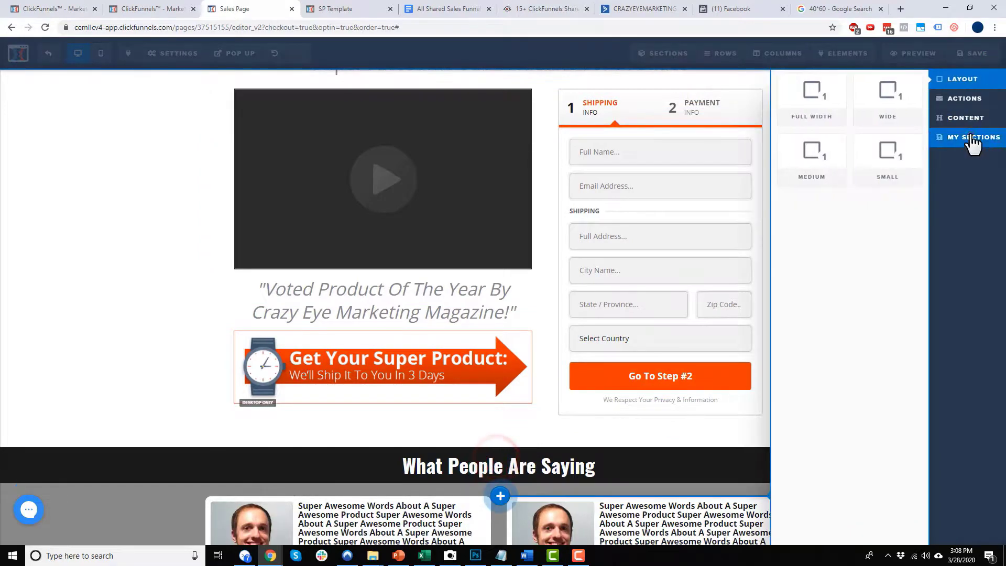
left_click(970, 138)
left_click(859, 108)
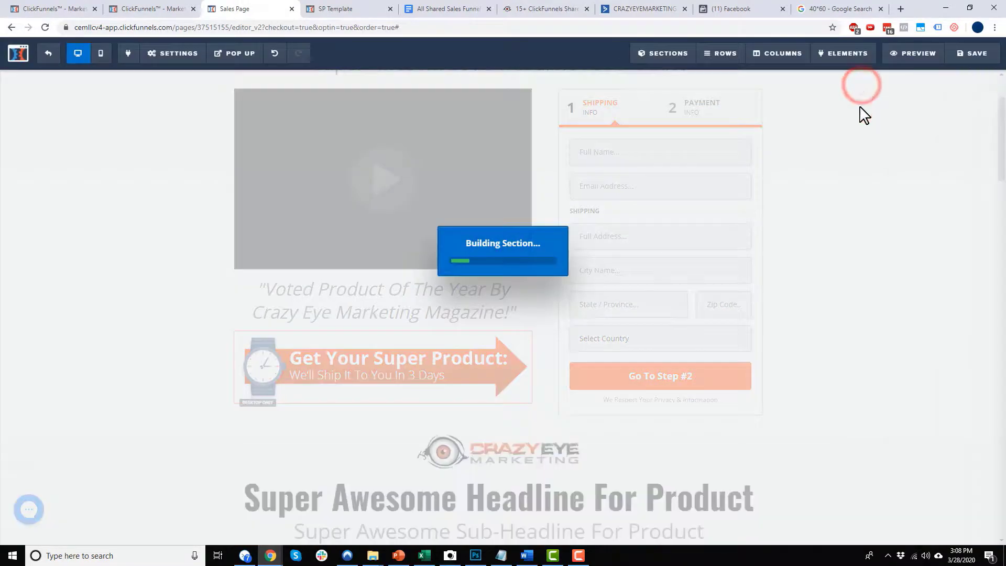
scroll(548, 343, "down", 5)
scroll(652, 344, "up", 2)
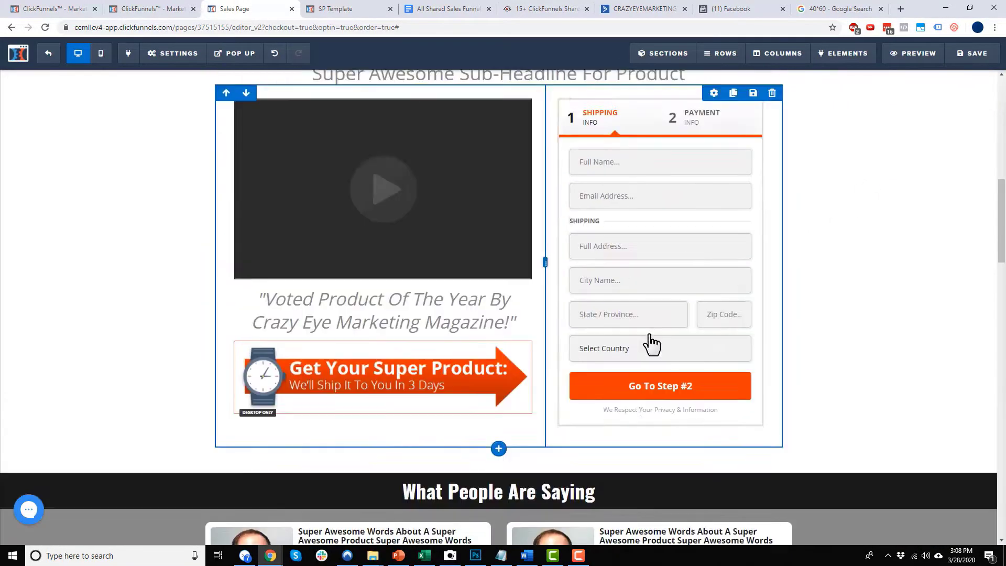
Delete the duplicate order form section directly above "What People Are Saying"
scroll(757, 194, "up", 2)
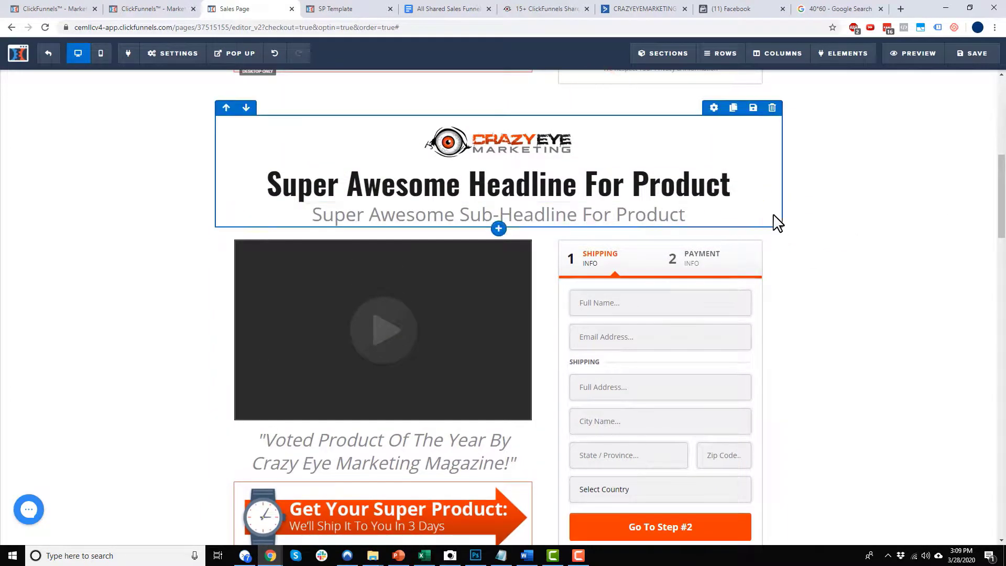
left_click(782, 166)
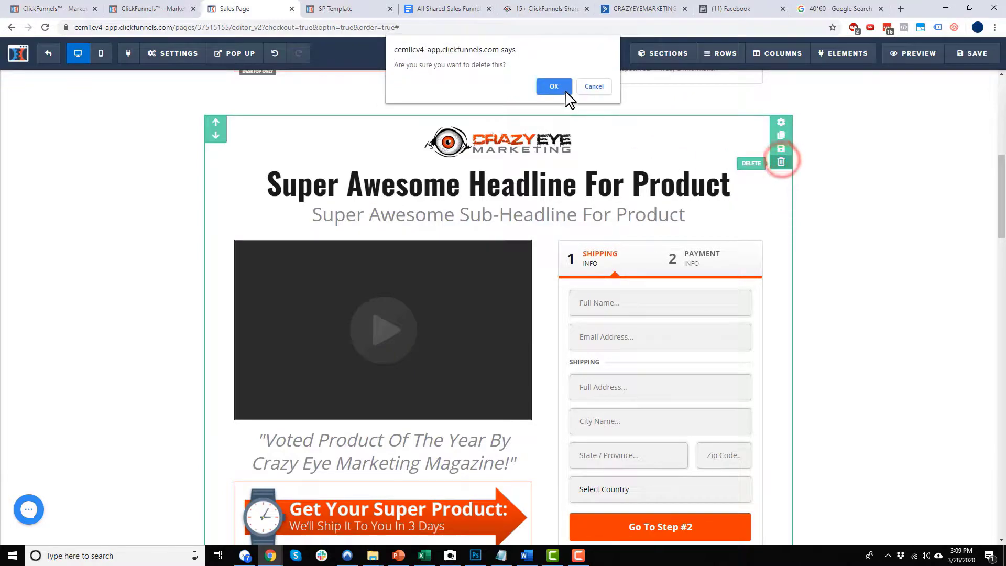
left_click(558, 87)
scroll(748, 251, "up", 8)
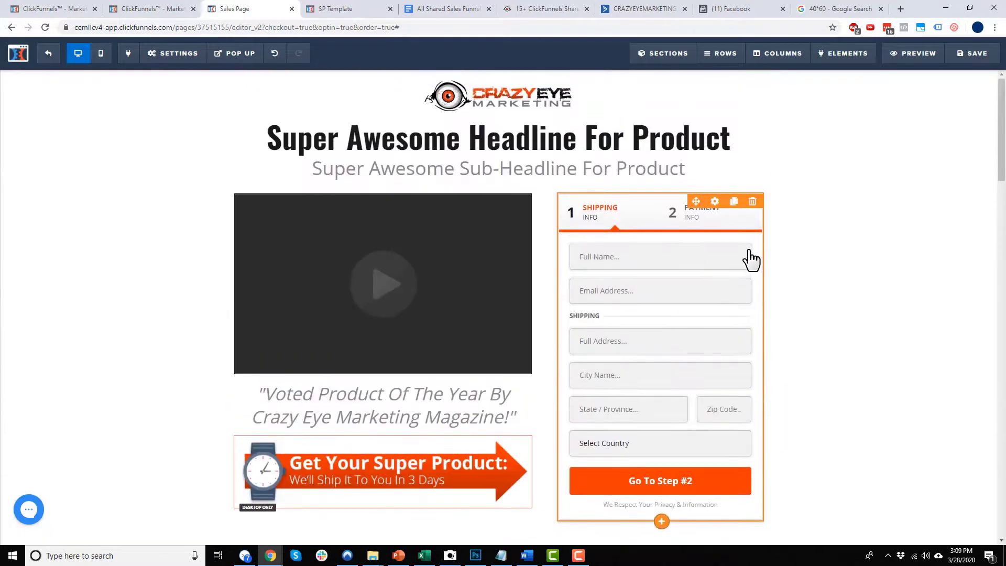
Insert the saved yellow two-column section above "What People Are Saying" and delete it again
scroll(576, 278, "down", 5)
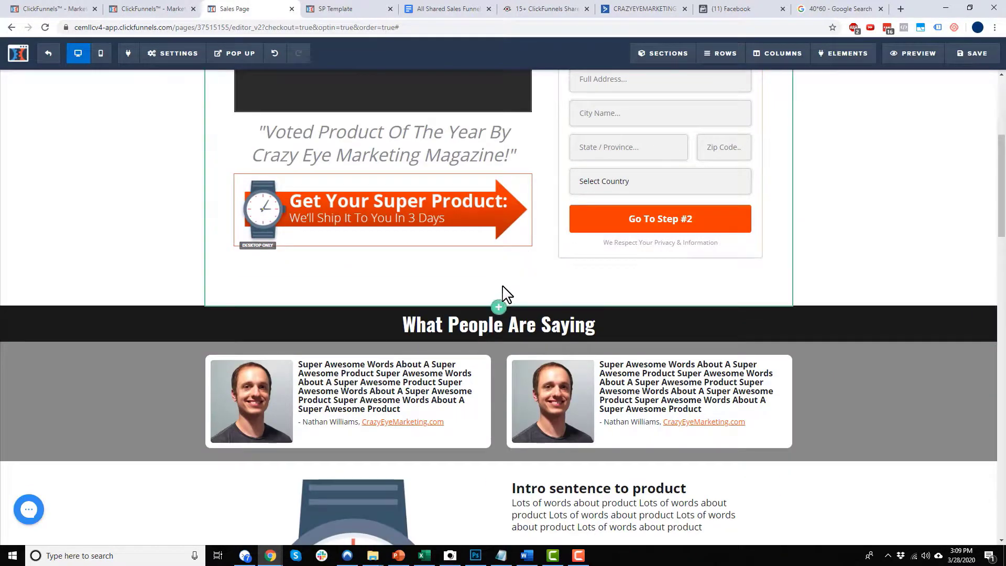
left_click(499, 304)
left_click(957, 136)
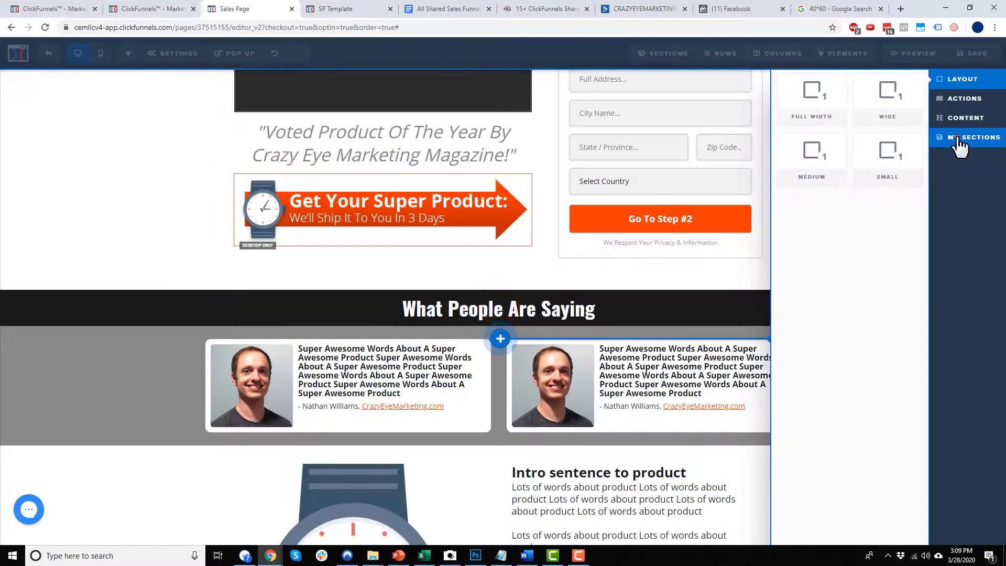
left_click(837, 109)
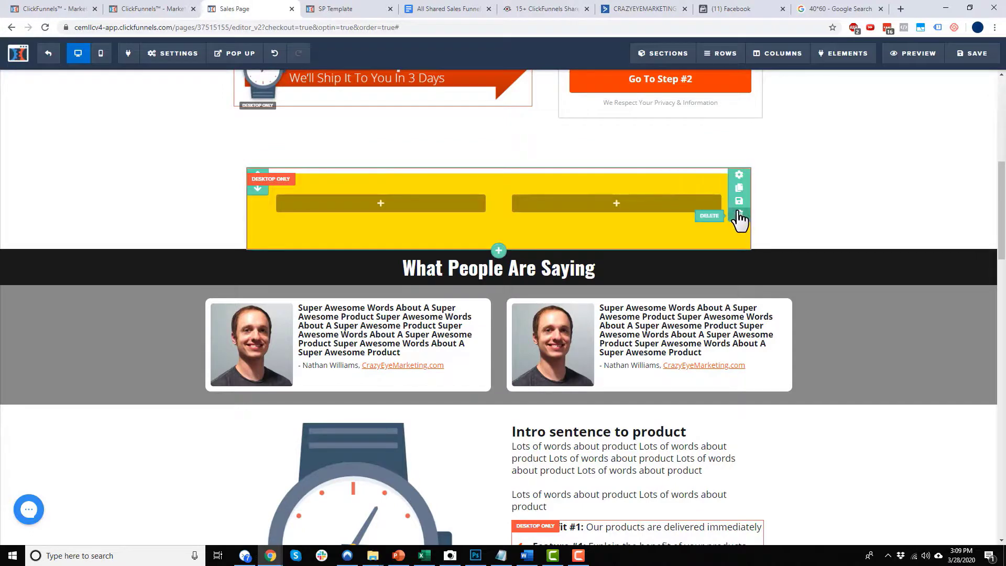
left_click(739, 215)
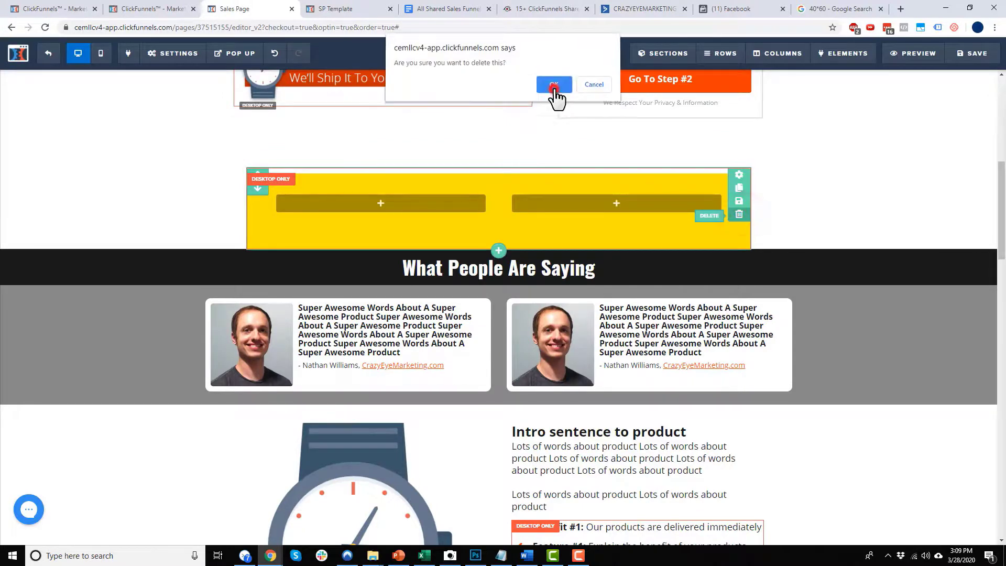
left_click(553, 87)
Insert the ready-made "Grab My Free Report" action section with the book cover above "What People Are Saying"
mouse_move(724, 61)
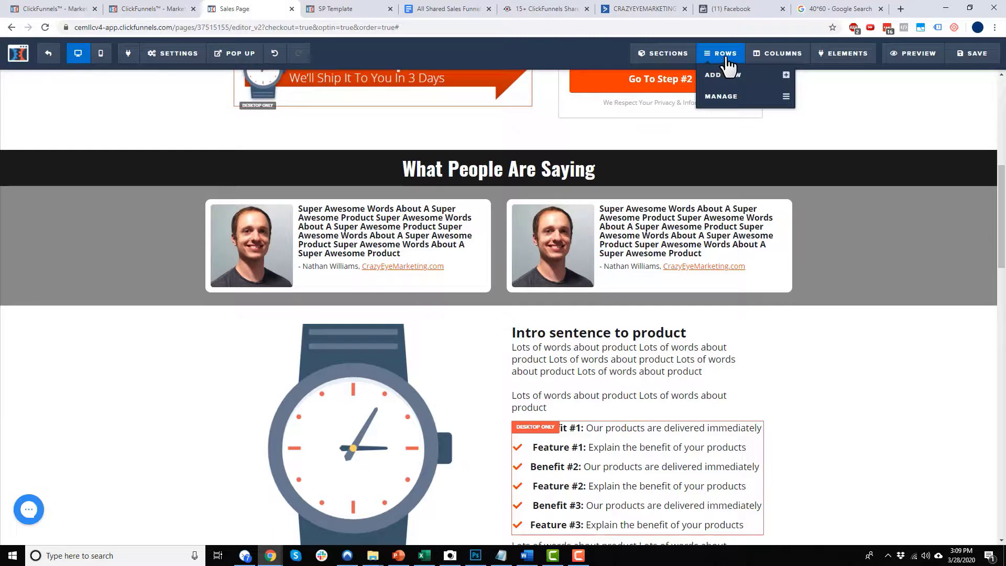
mouse_move(687, 66)
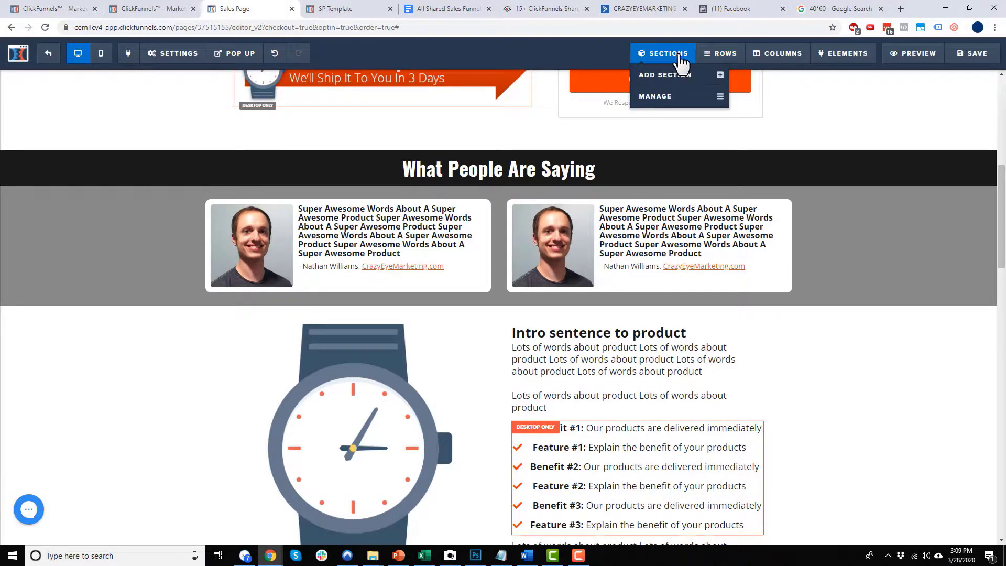
left_click(684, 76)
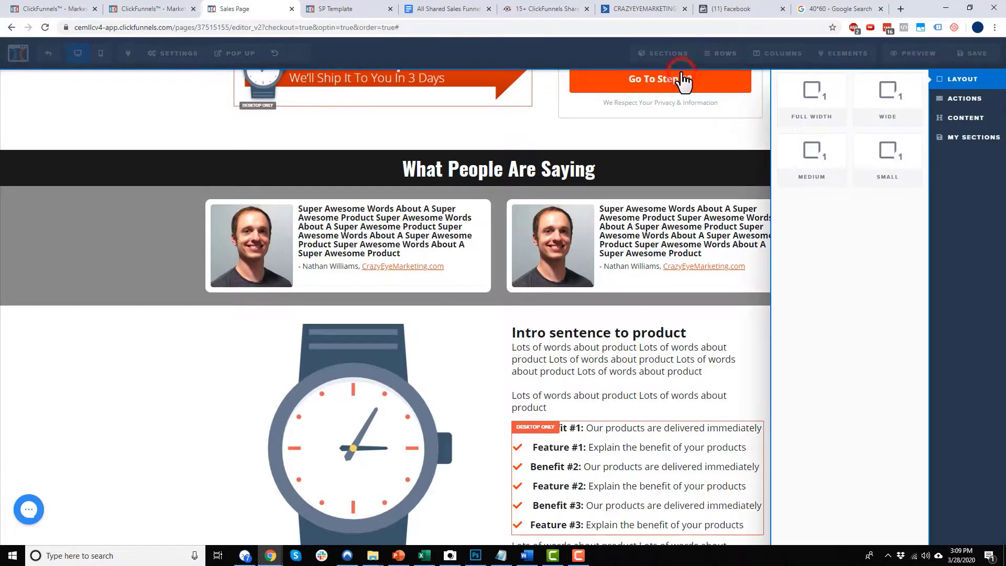
left_click(969, 100)
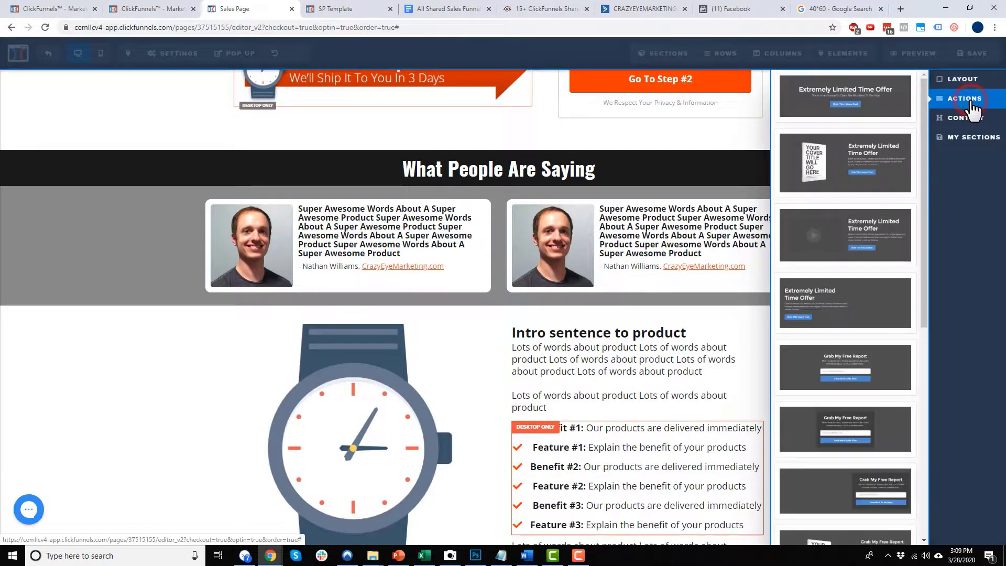
scroll(876, 197, "down", 7)
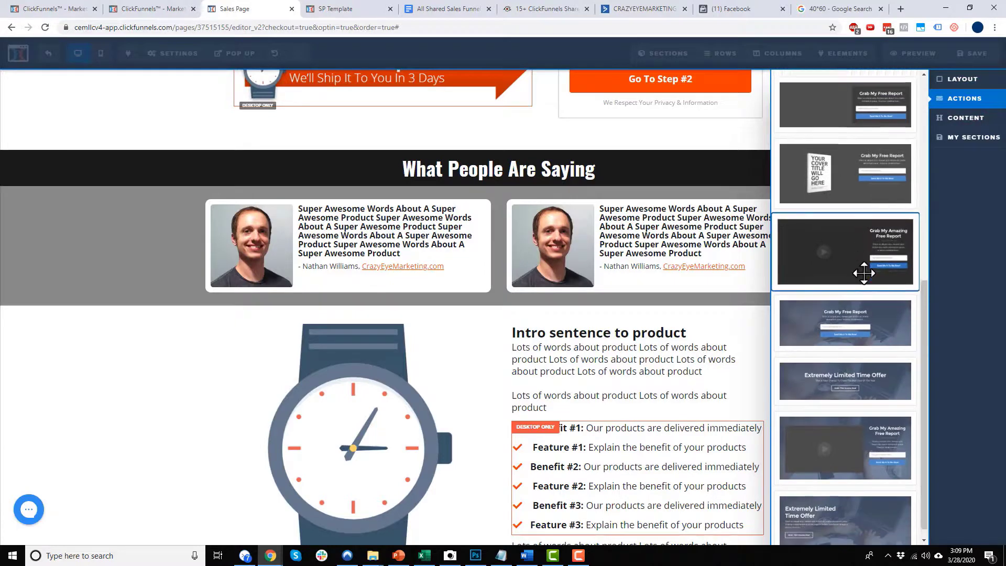
scroll(865, 273, "up", 4)
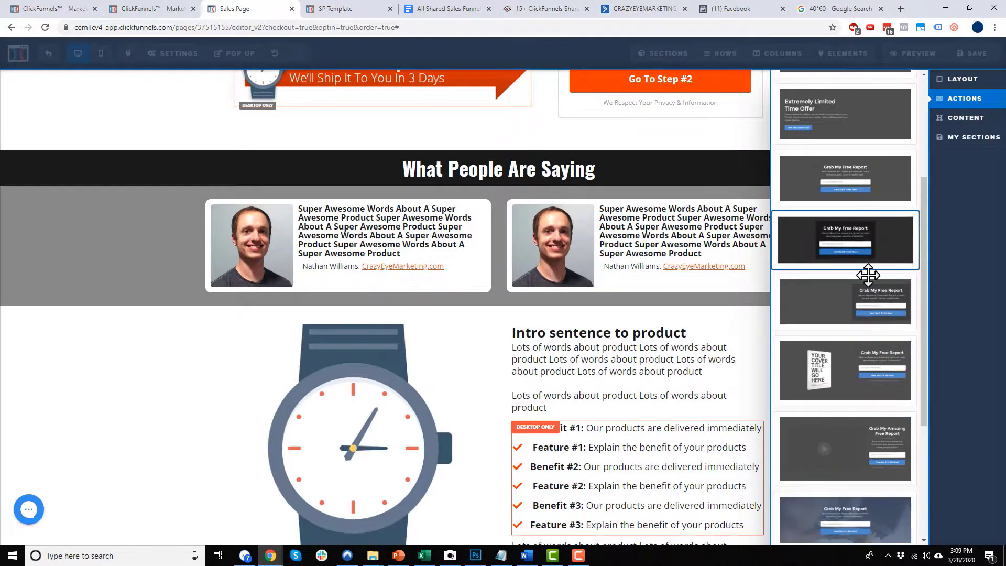
scroll(868, 275, "down", 3)
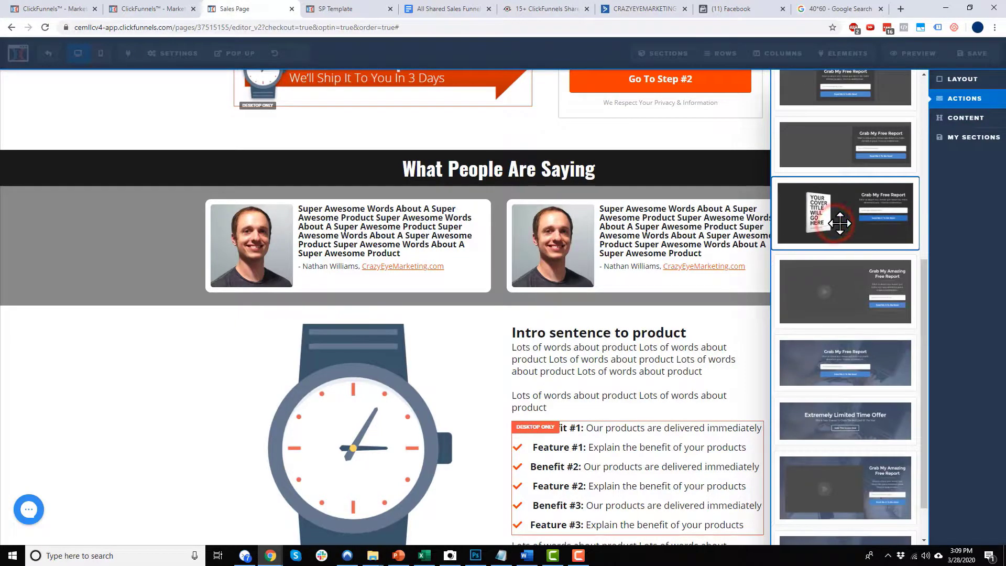
left_click_drag(835, 223, 523, 251)
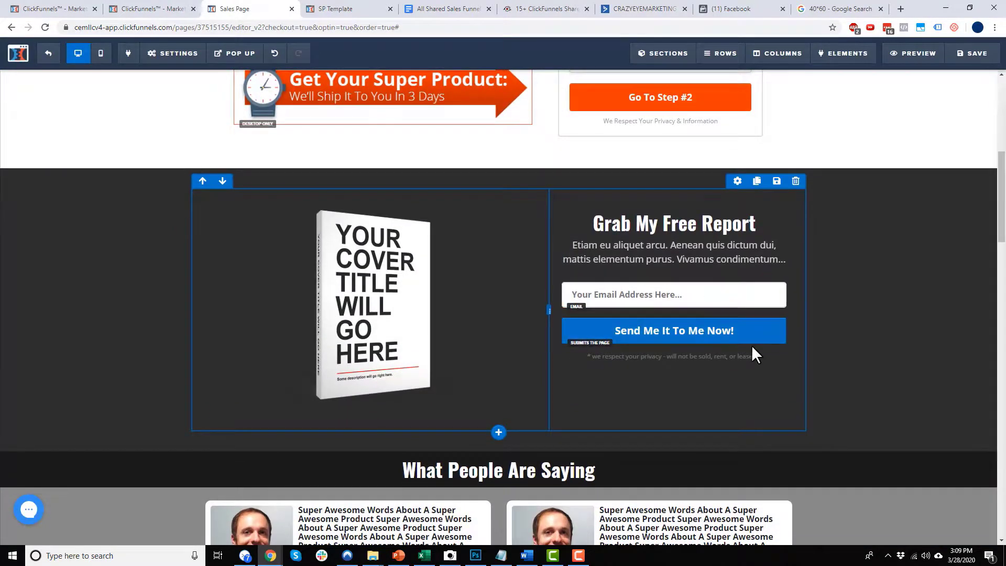
Delete the "Grab My Free Report" section from the Sales Page
scroll(752, 345, "down", 1)
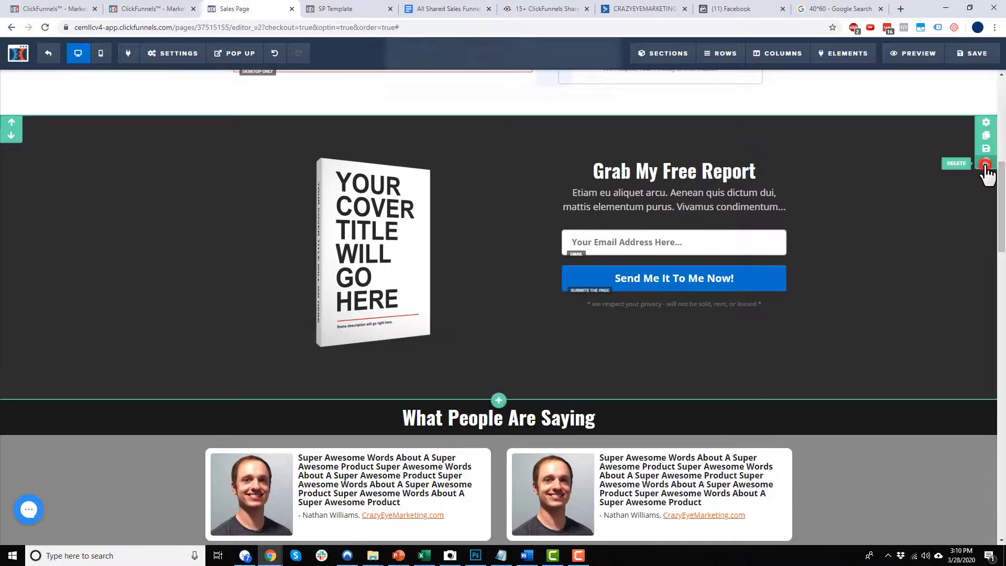
left_click(985, 167)
left_click(554, 86)
Add the ready-made content section with the Systems, Marketing and Sales columns to the start of the page
mouse_move(667, 68)
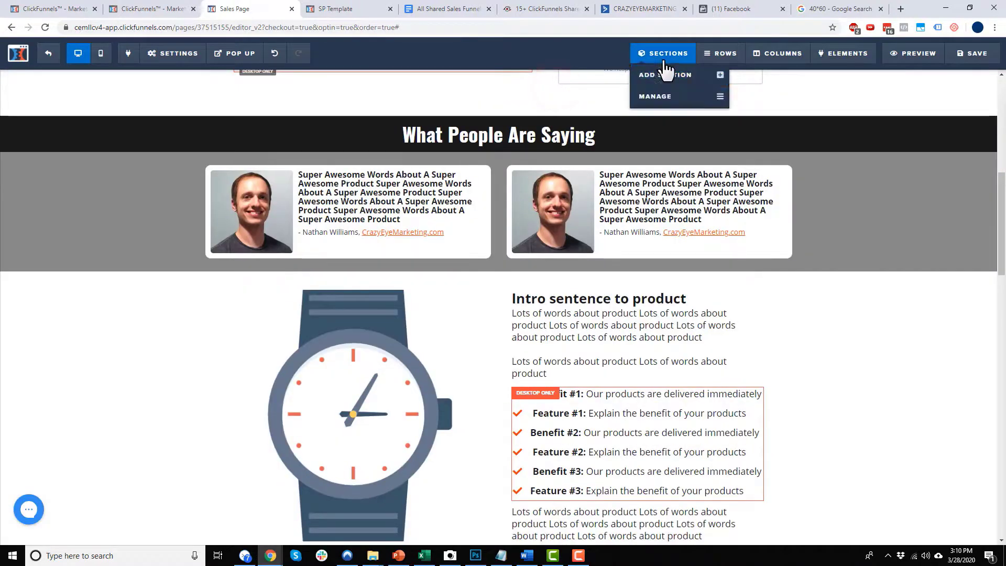
left_click(671, 99)
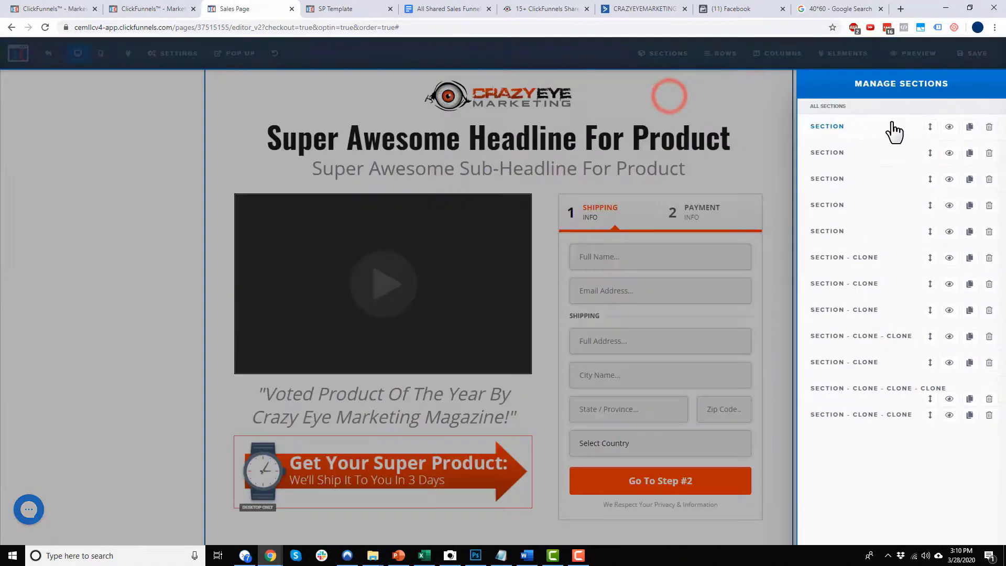
left_click(658, 89)
left_click(666, 78)
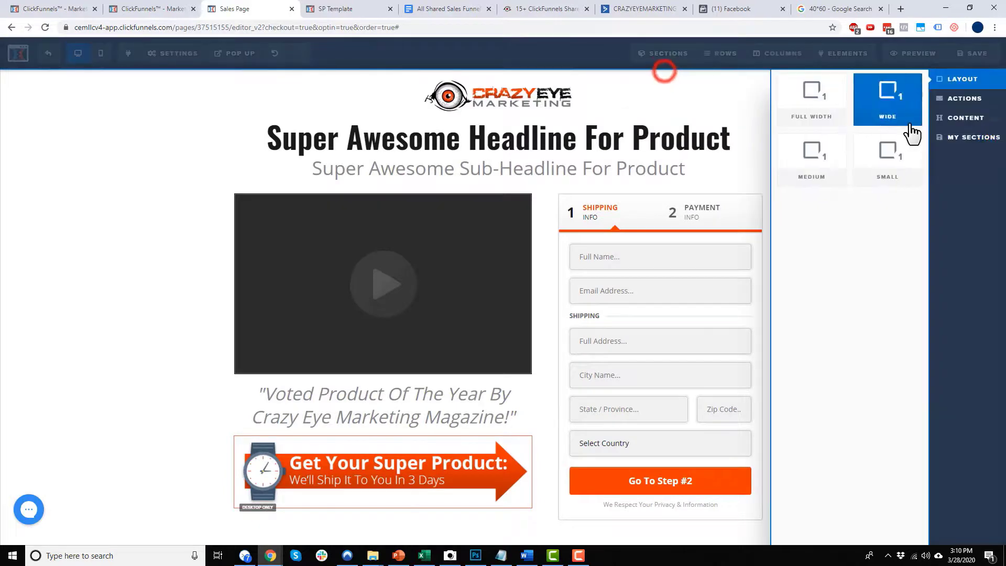
left_click(954, 123)
scroll(865, 262, "down", 2)
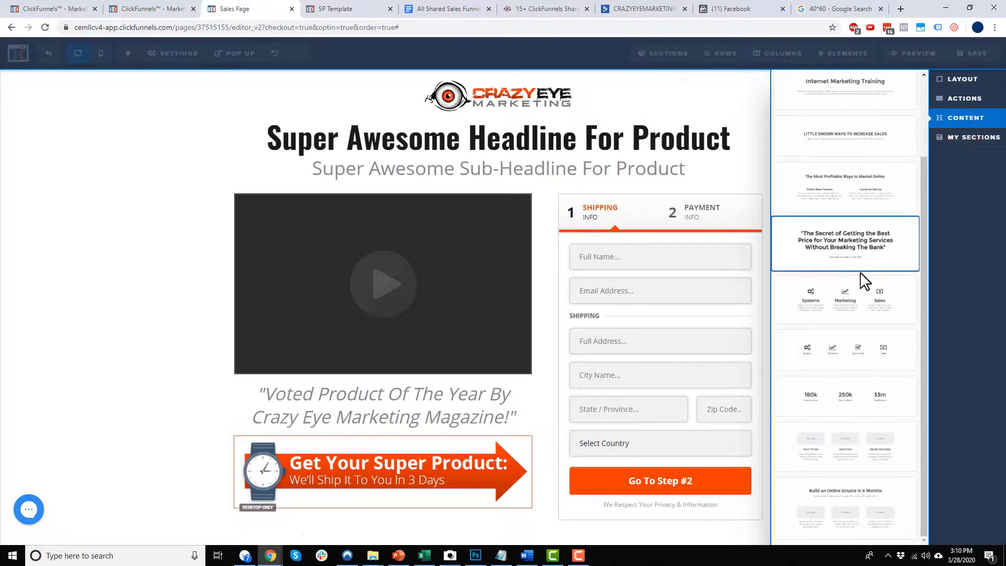
left_click(860, 289)
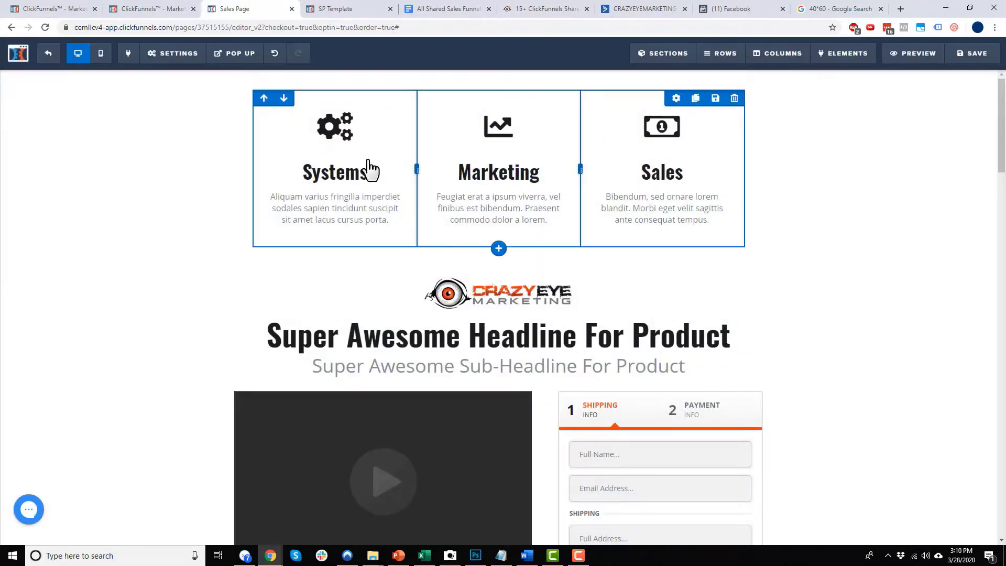
Delete the Systems, Marketing and Sales section above the page's logo
left_click(987, 115)
left_click(540, 87)
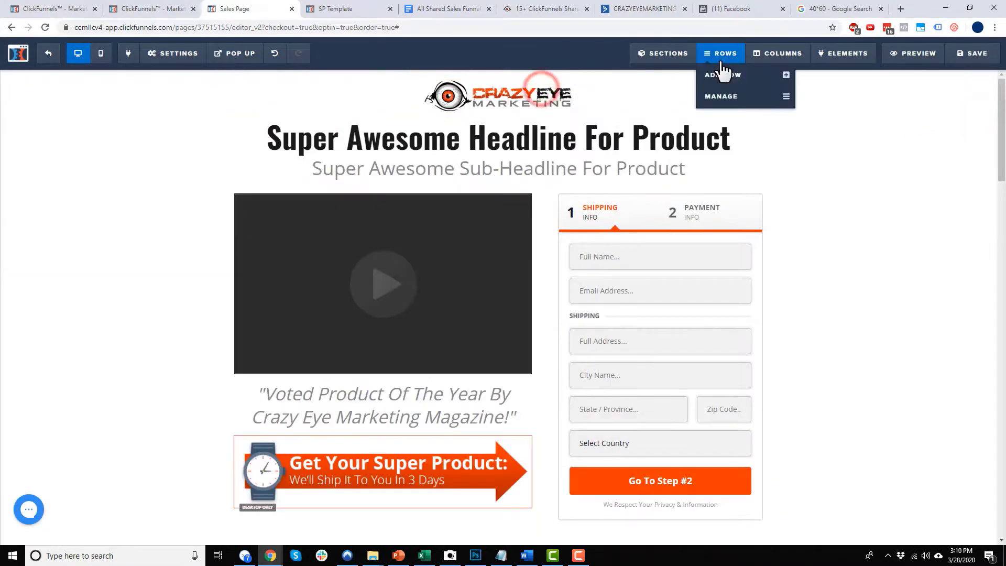
left_click(895, 216)
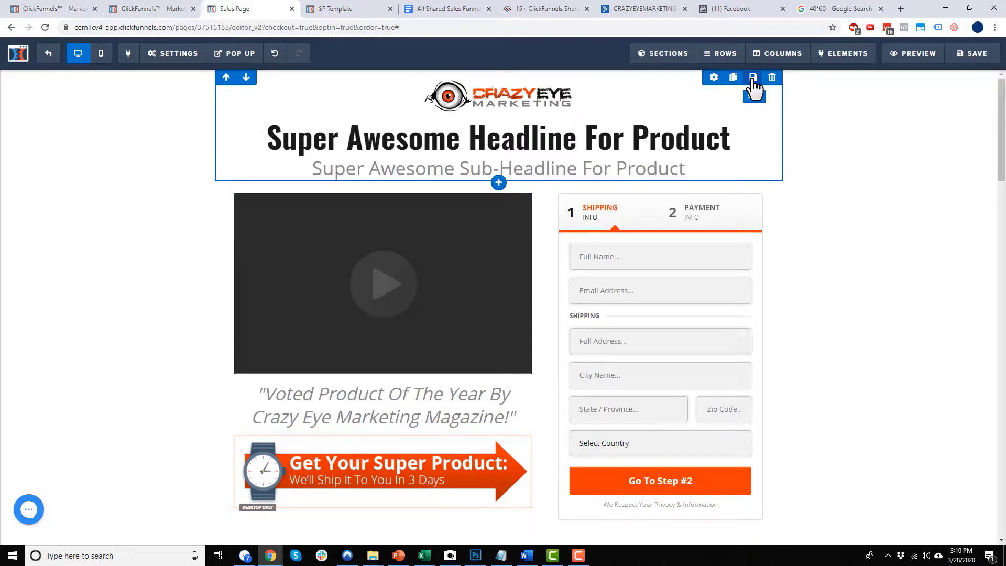
Save the row with the logo, headline and sub-headline as a reusable headline row template
left_click(754, 79)
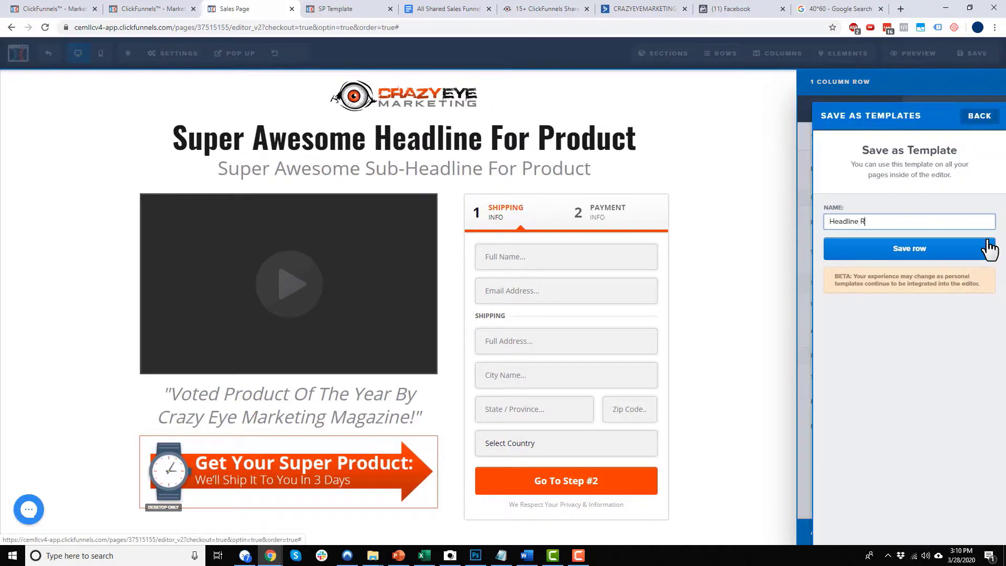
left_click(989, 248)
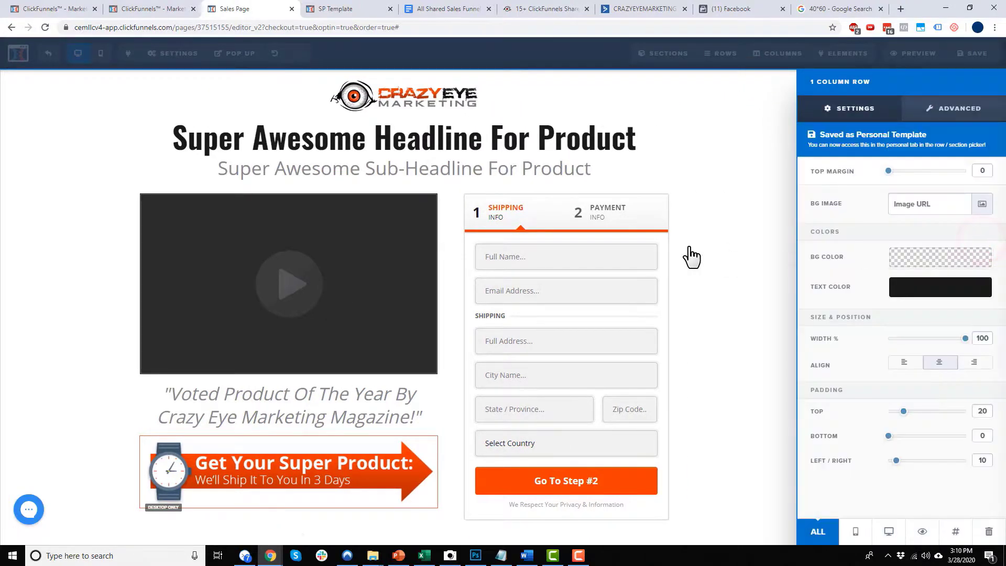
left_click(692, 256)
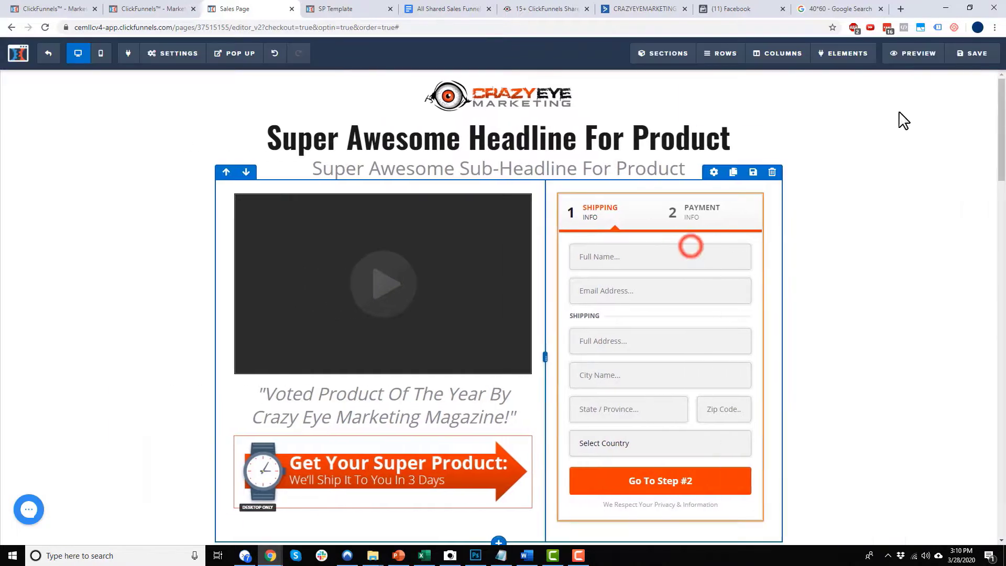
Save the Sales Page and leave the editor for the funnel's steps
left_click(969, 59)
left_click(47, 53)
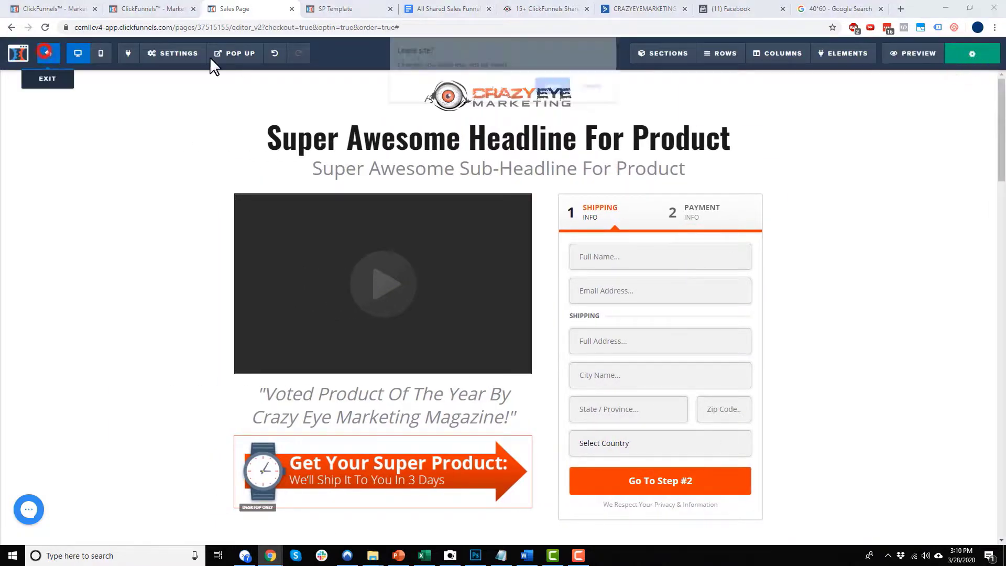
left_click(556, 88)
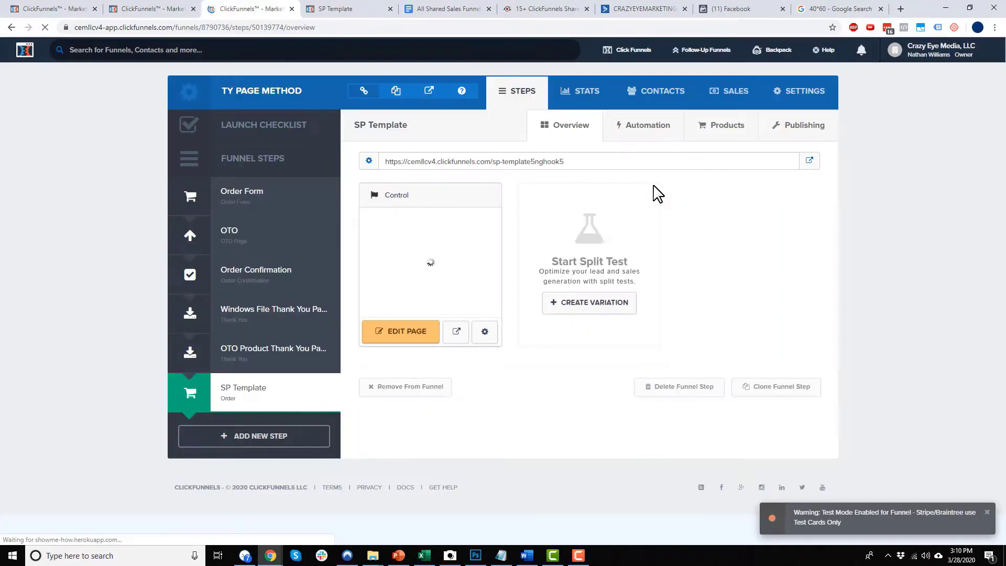
Add a funnel step named "blank" and create its page from the Bar Optin template
left_click(248, 436)
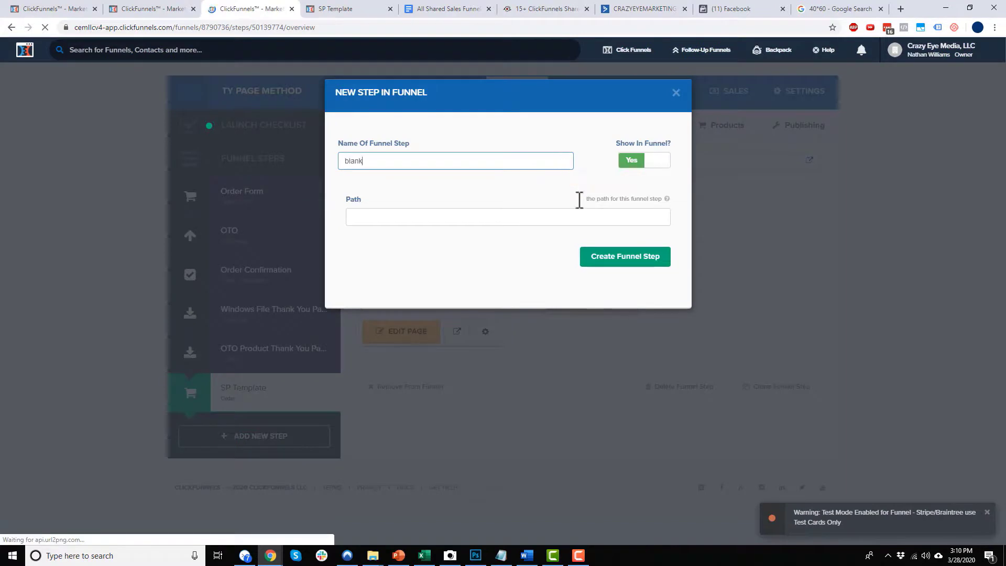
left_click(637, 262)
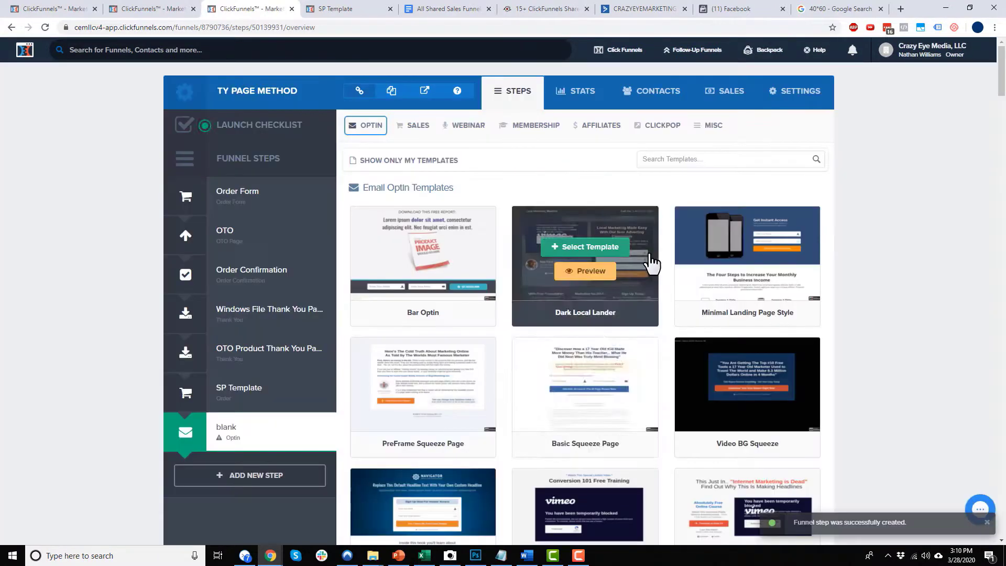
left_click(416, 248)
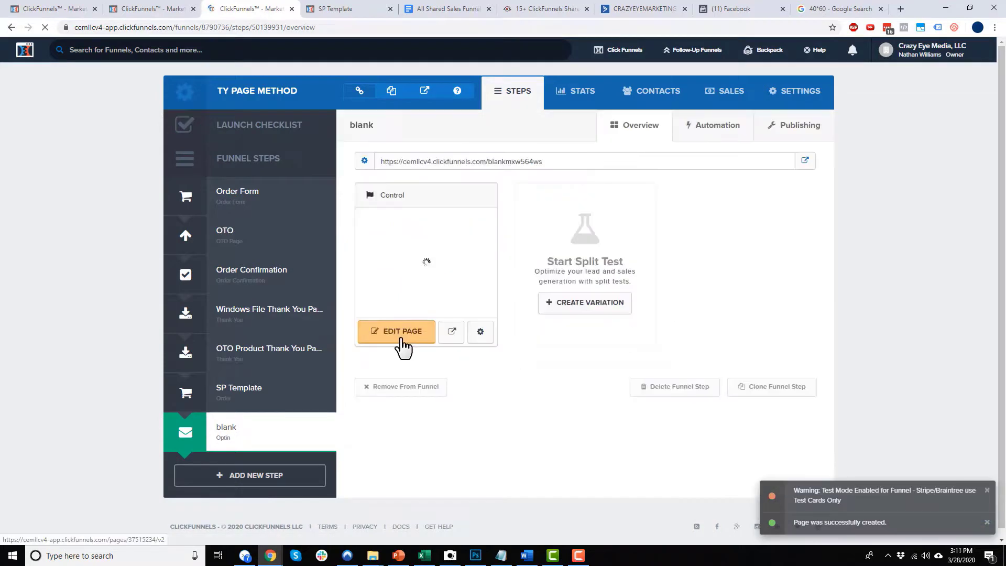
Open the blank step's page for editing and delete all four of its template sections
left_click(396, 330)
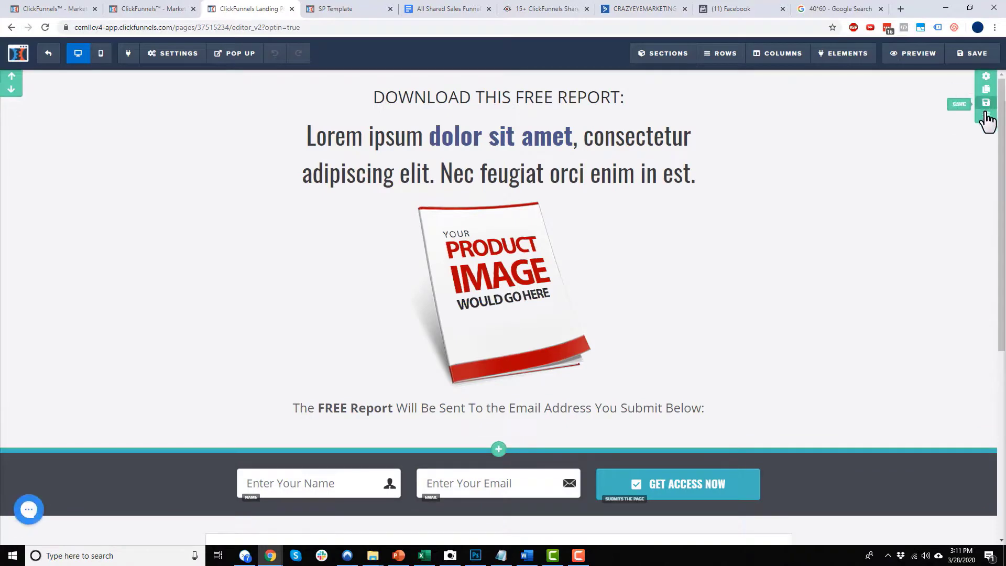
left_click(554, 80)
left_click(986, 116)
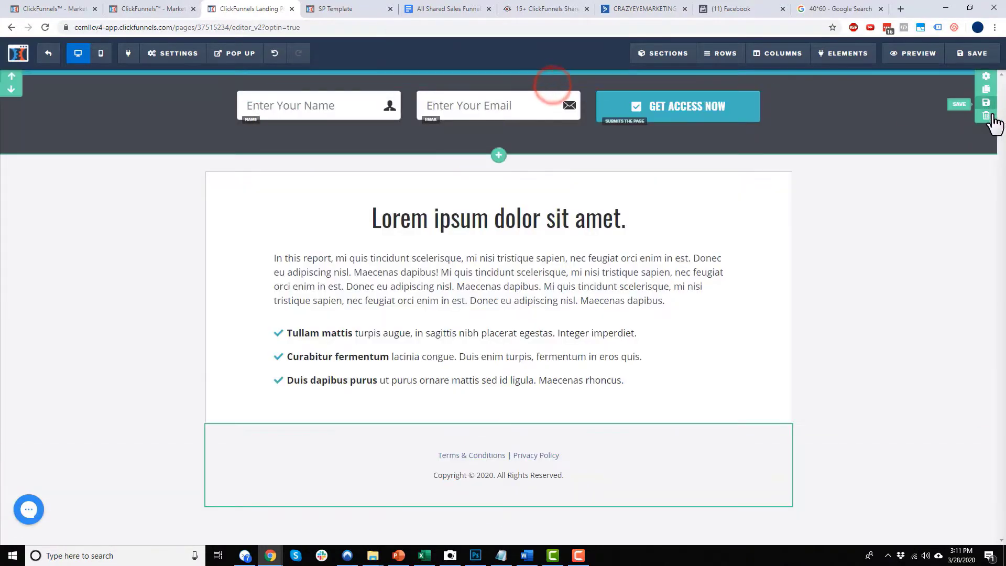
left_click(570, 82)
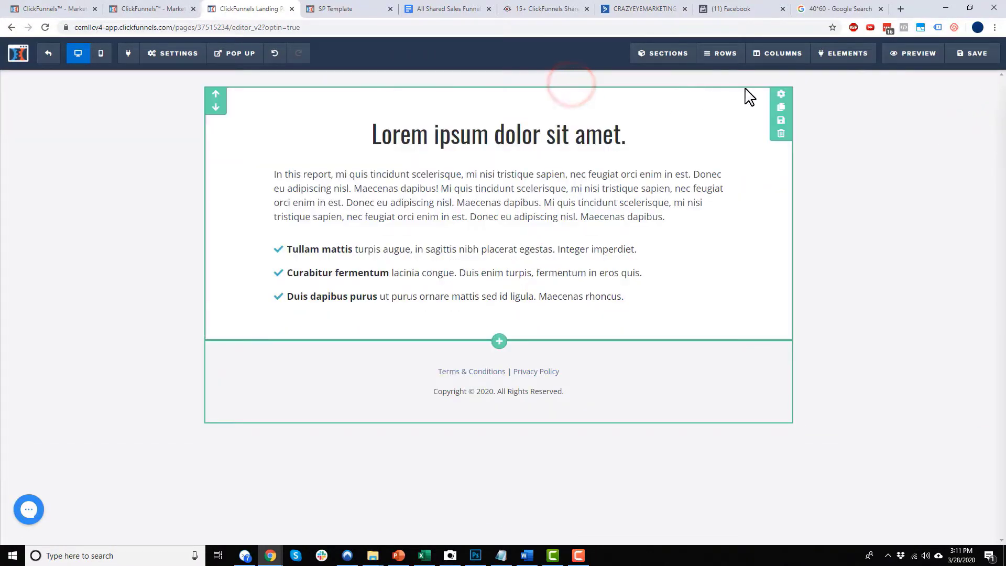
left_click(781, 136)
left_click(548, 84)
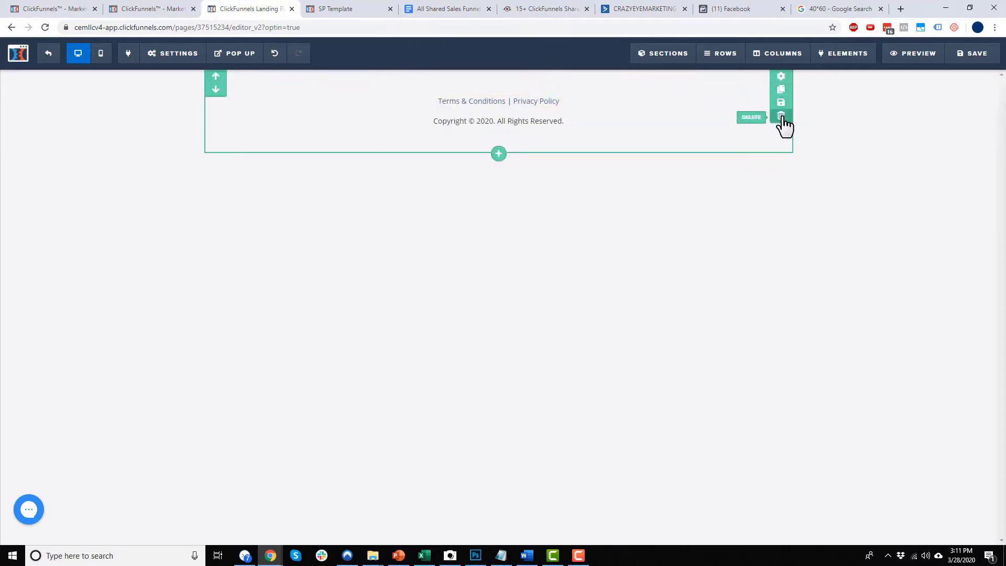
left_click(781, 116)
left_click(554, 86)
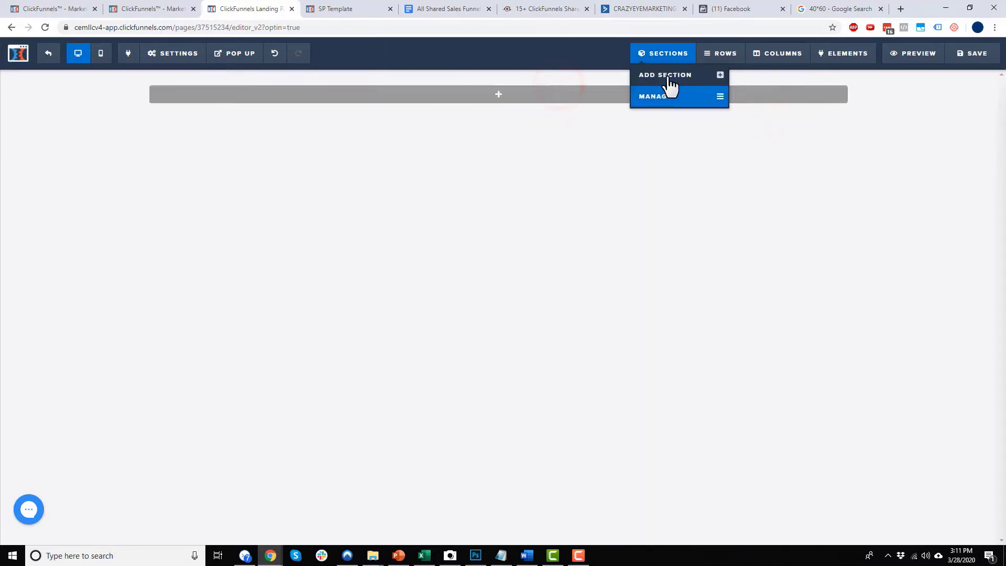
Add the saved order form section template to the empty page
left_click(669, 74)
left_click(969, 139)
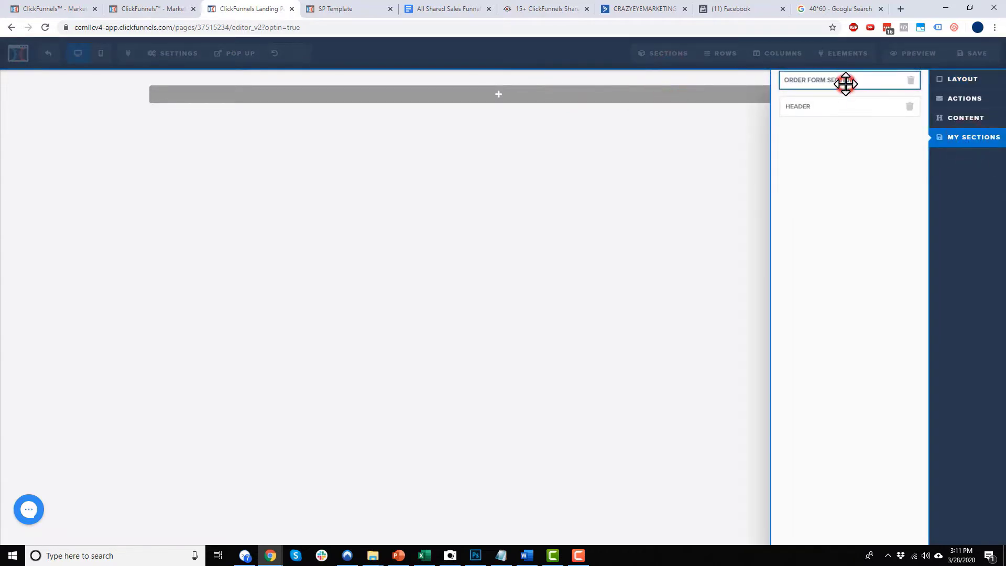
left_click_drag(846, 84, 571, 89)
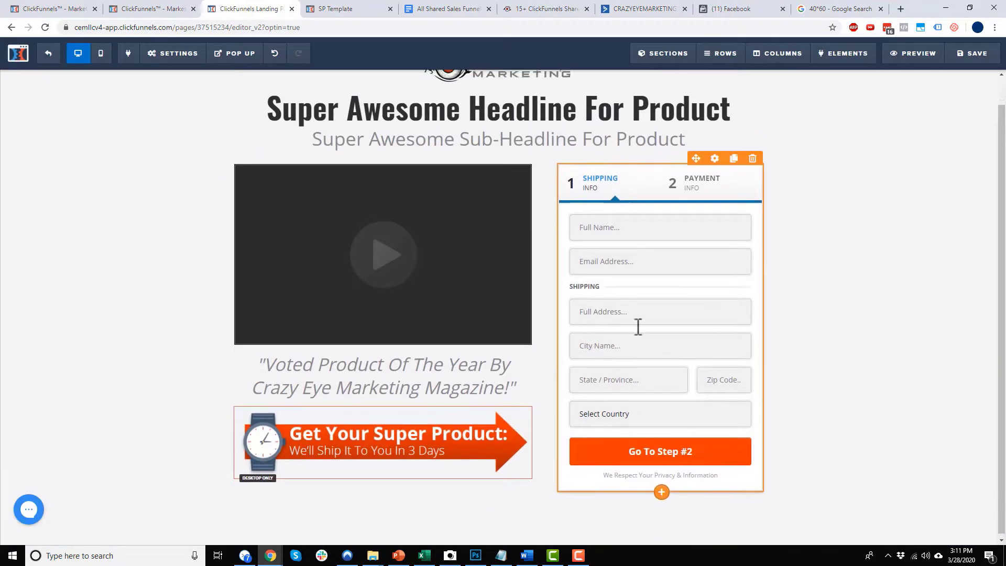
Try to add the saved headline row template to the order form section's headline area
mouse_move(666, 56)
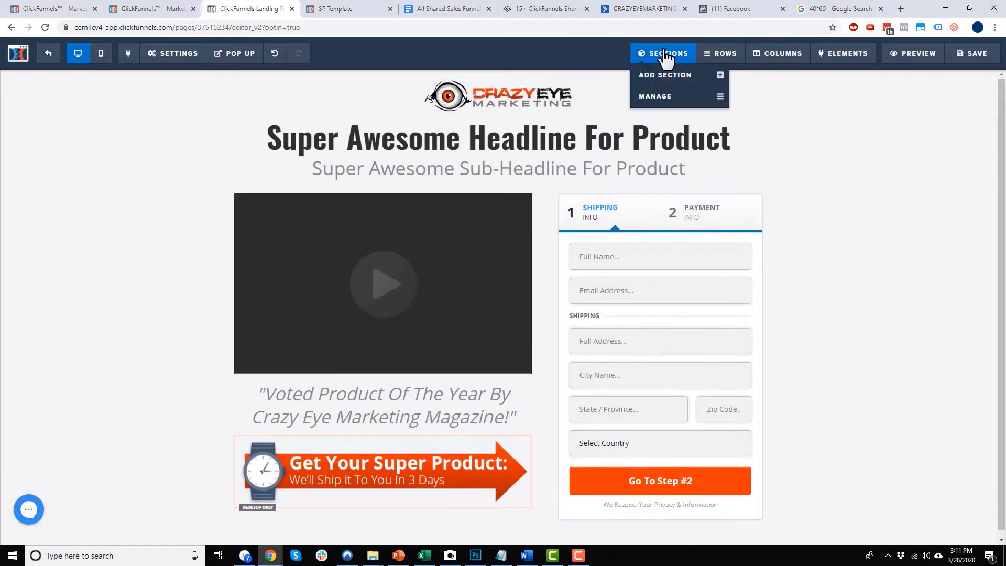
mouse_move(723, 55)
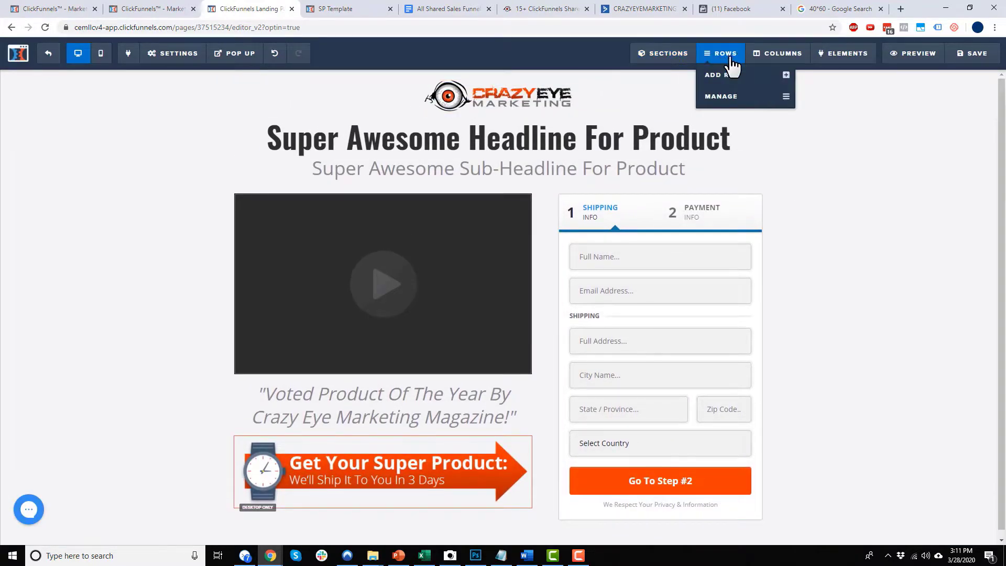
left_click(730, 74)
left_click(969, 100)
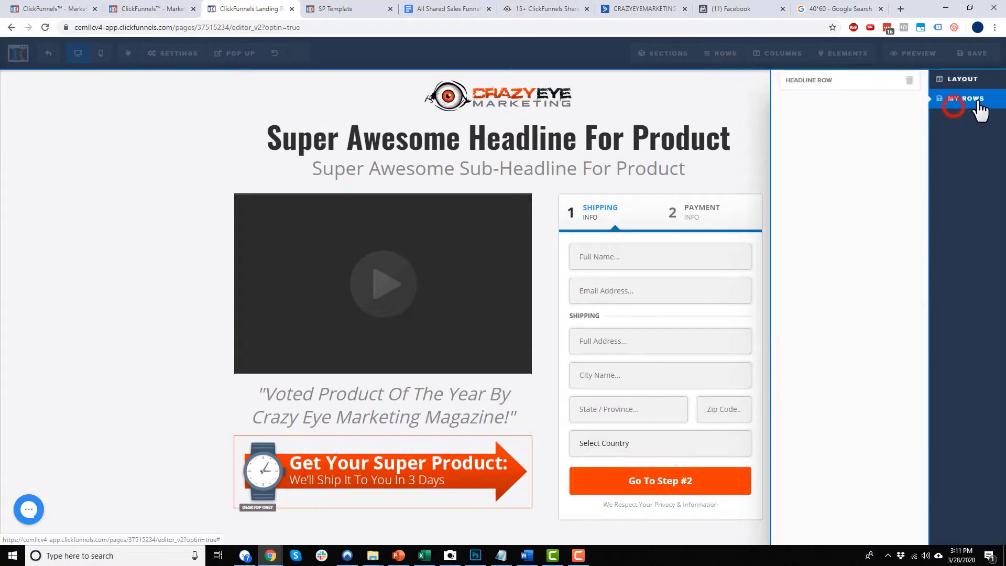
left_click_drag(819, 82, 488, 126)
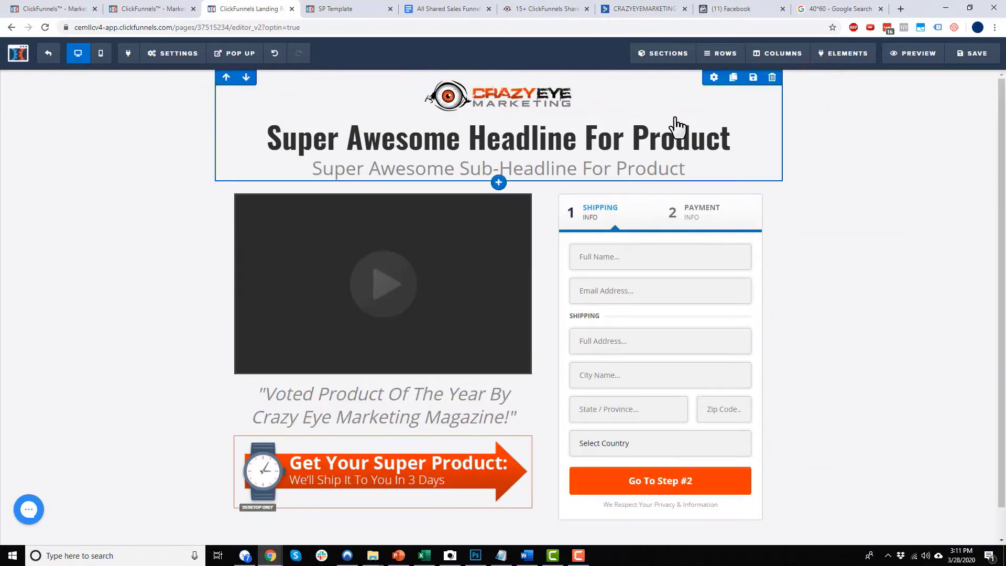
Insert the saved headline row template above the video and order form
mouse_move(715, 58)
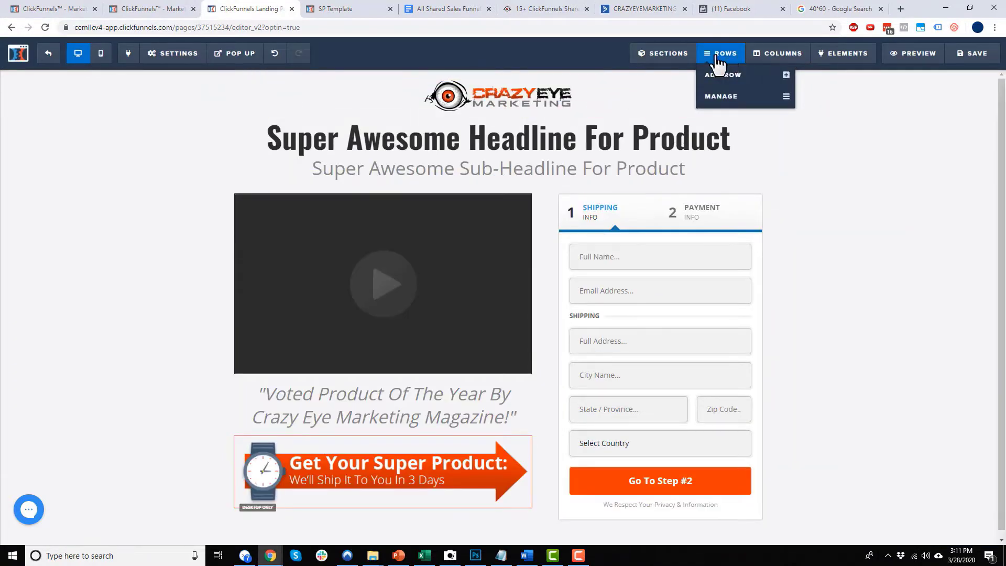
left_click(731, 99)
left_click(710, 65)
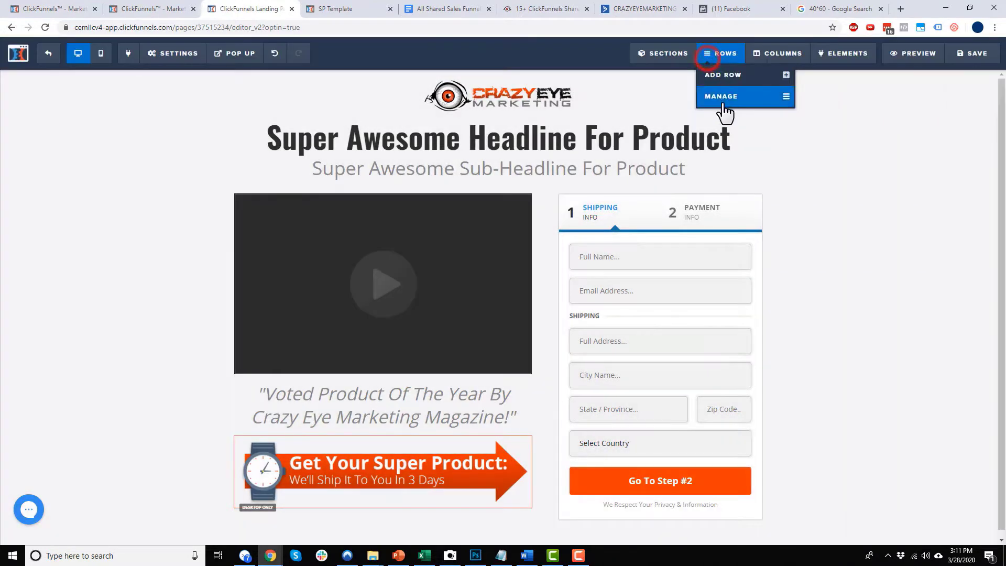
left_click(723, 77)
left_click(990, 99)
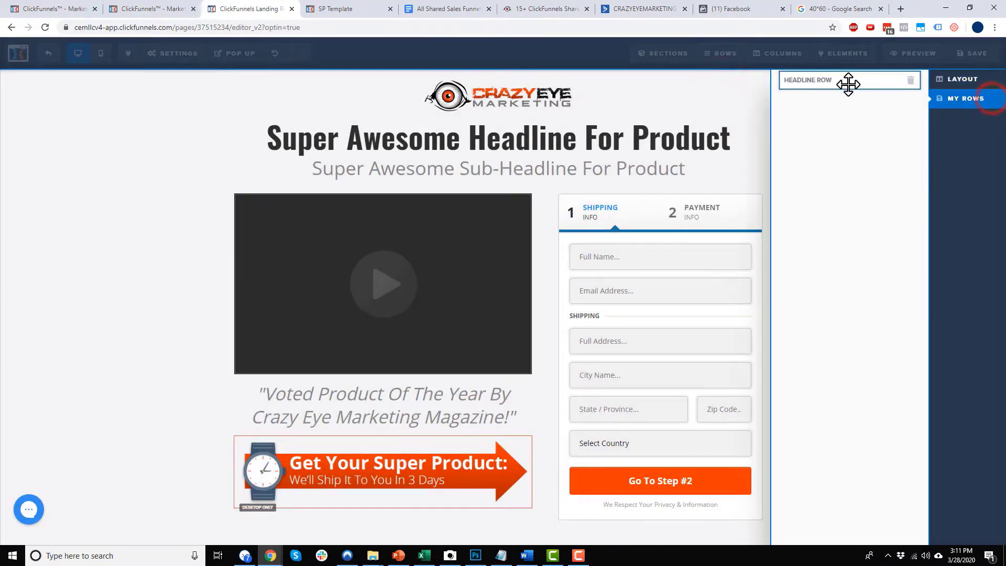
left_click_drag(849, 83, 523, 85)
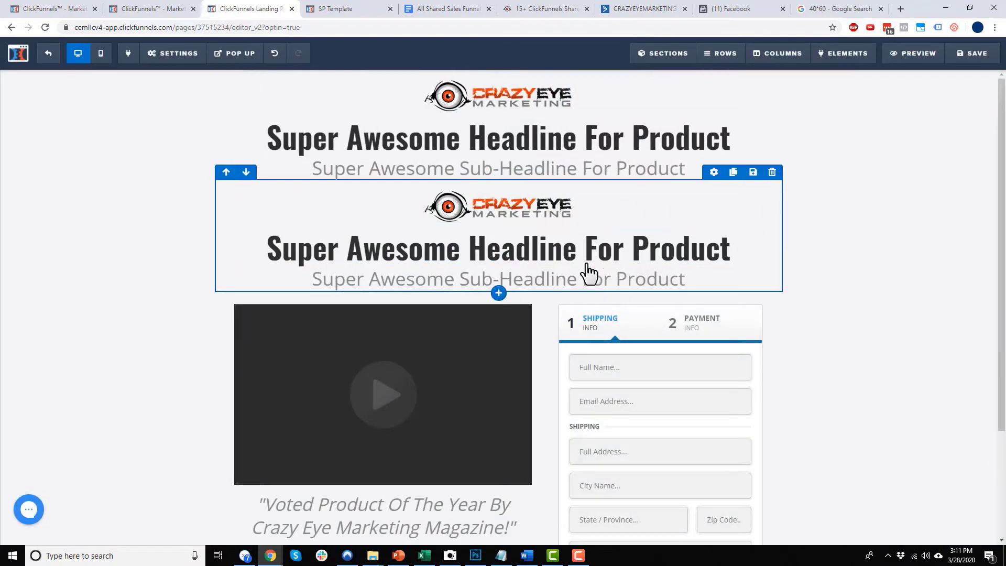
Save the blank step's page and open its preview
scroll(588, 251, "down", 1)
left_click(974, 54)
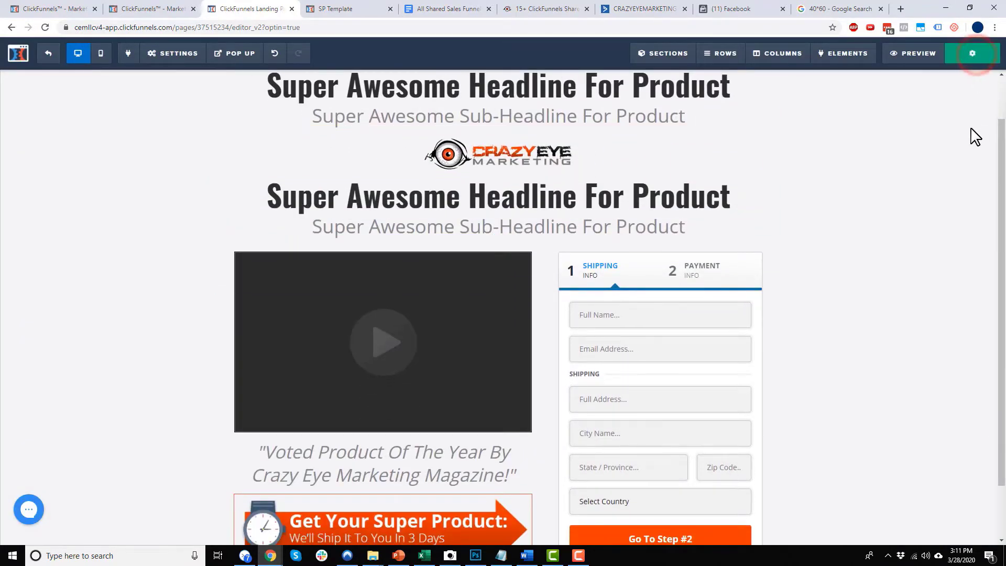
left_click(921, 59)
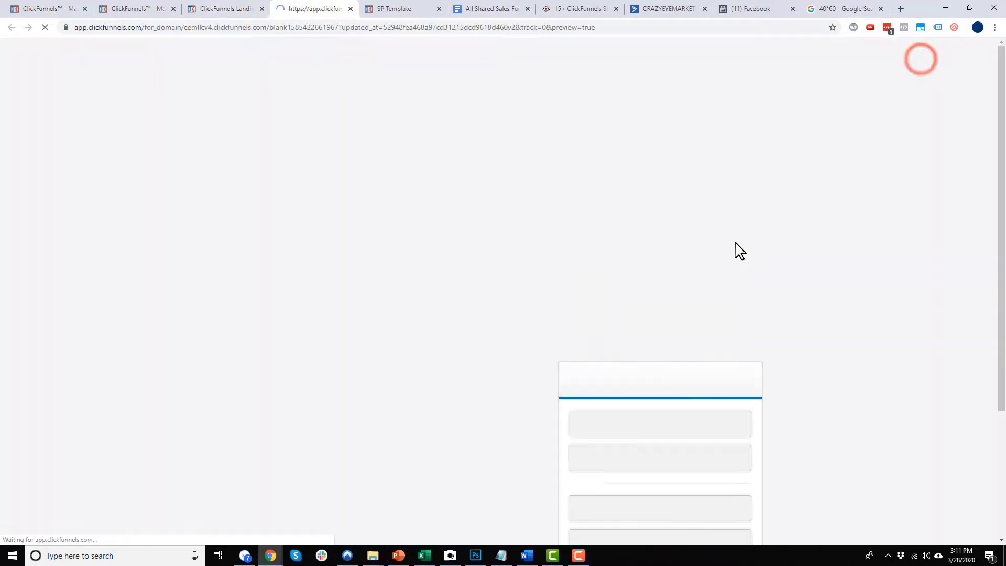
Pause the preview's video and advance the order form to its payment step to check that it works
scroll(760, 285, "down", 2)
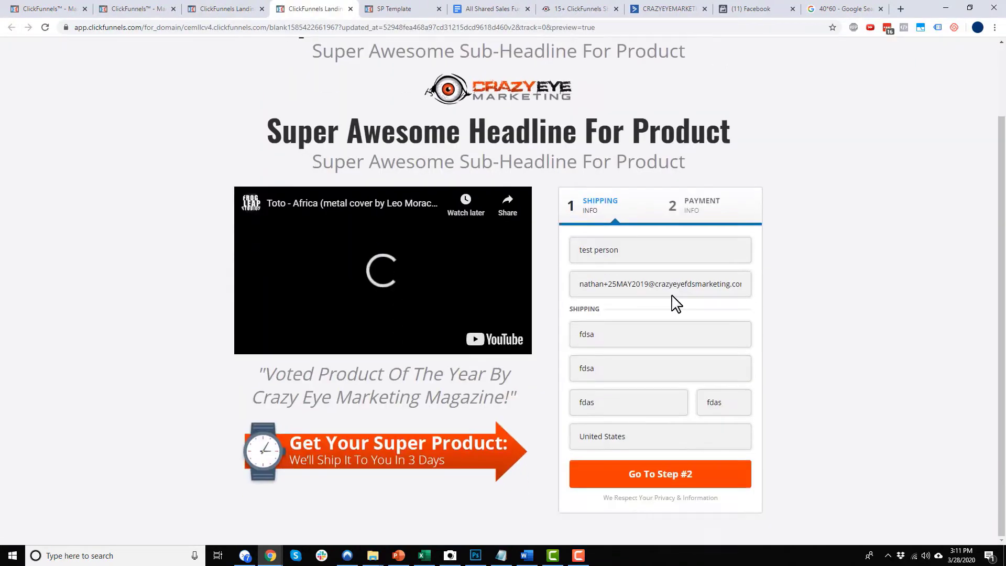
left_click(359, 277)
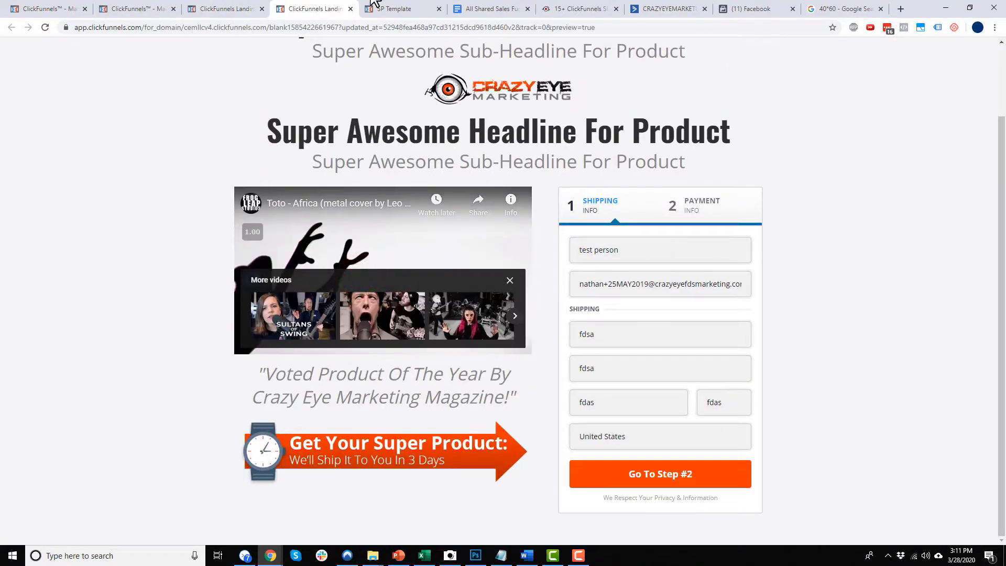
left_click(640, 476)
left_click(643, 482)
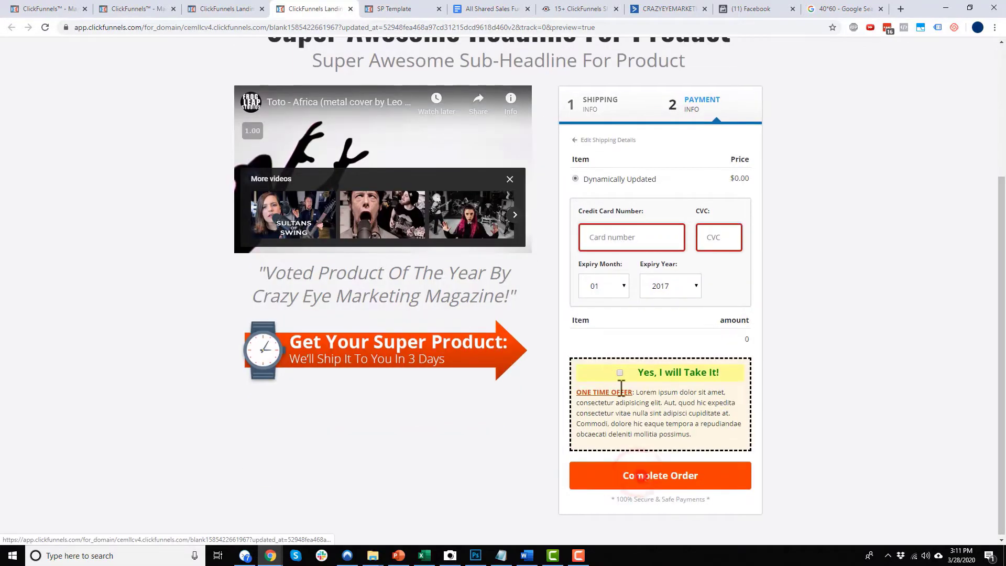
Return from the preview to the page editor and leave it for the funnel's steps
left_click(226, 9)
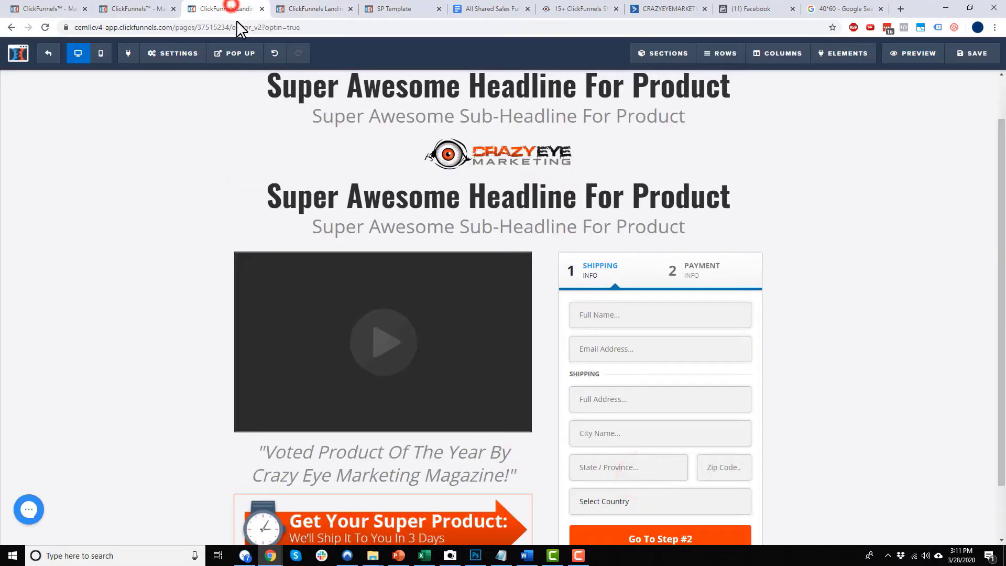
left_click(48, 53)
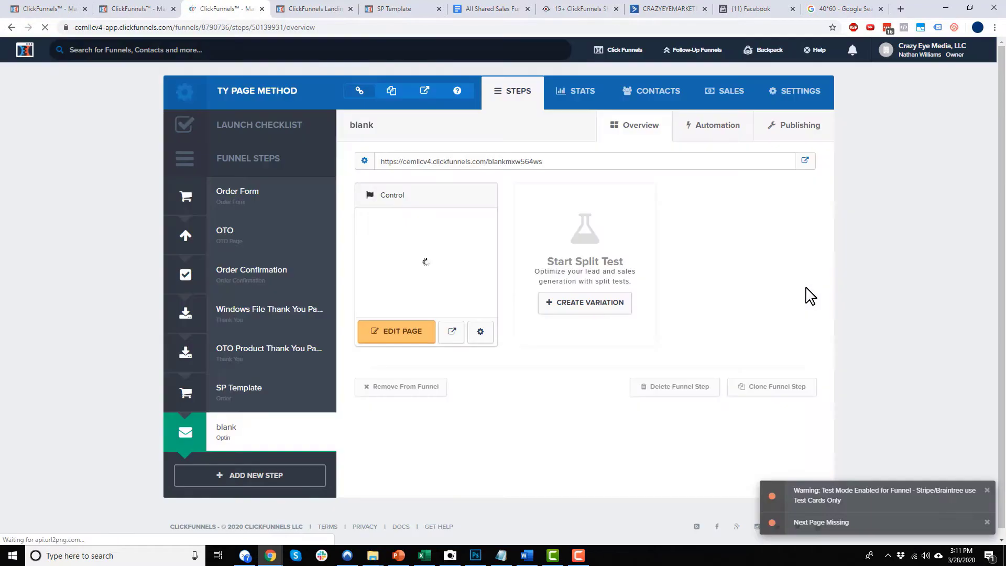